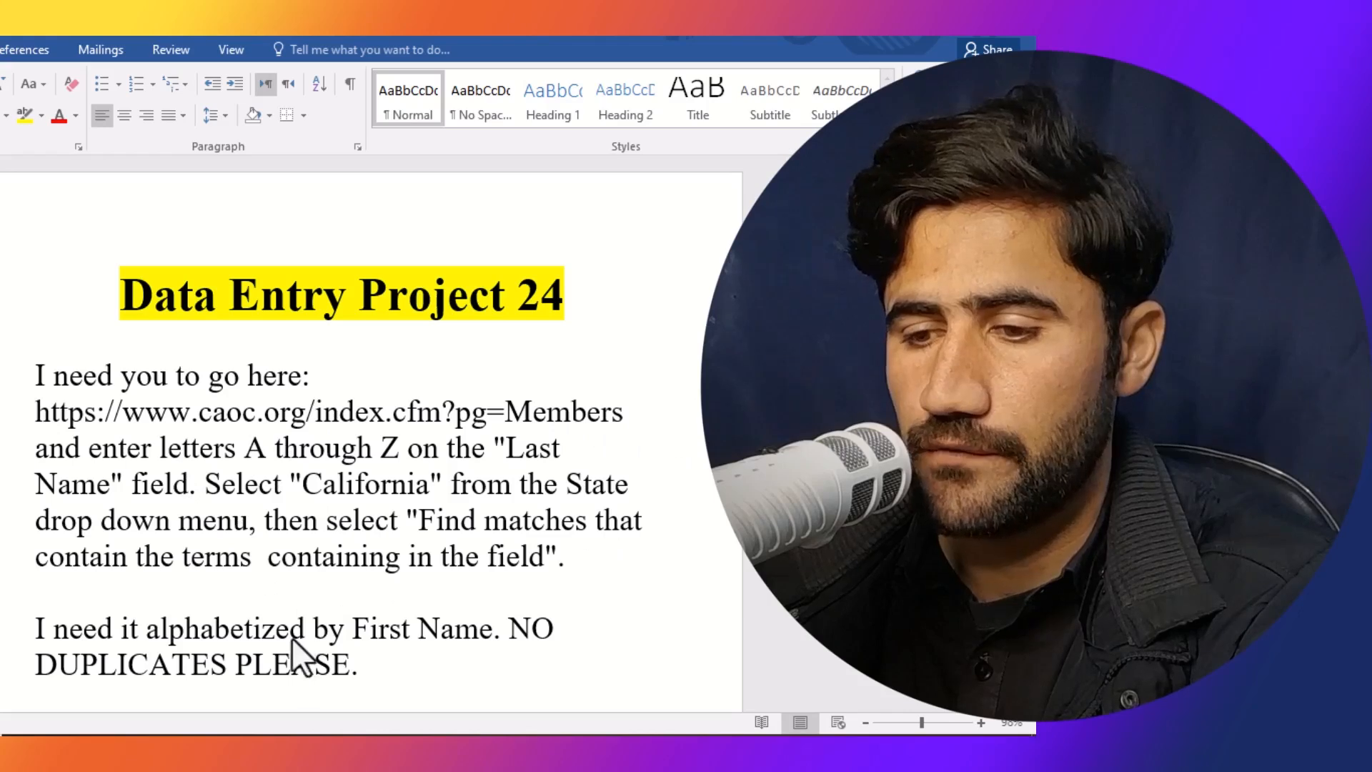
# Review the CAOC member search form in Chrome and read the Data Entry Project 24 brief in Word
pyautogui.click(374, 735)
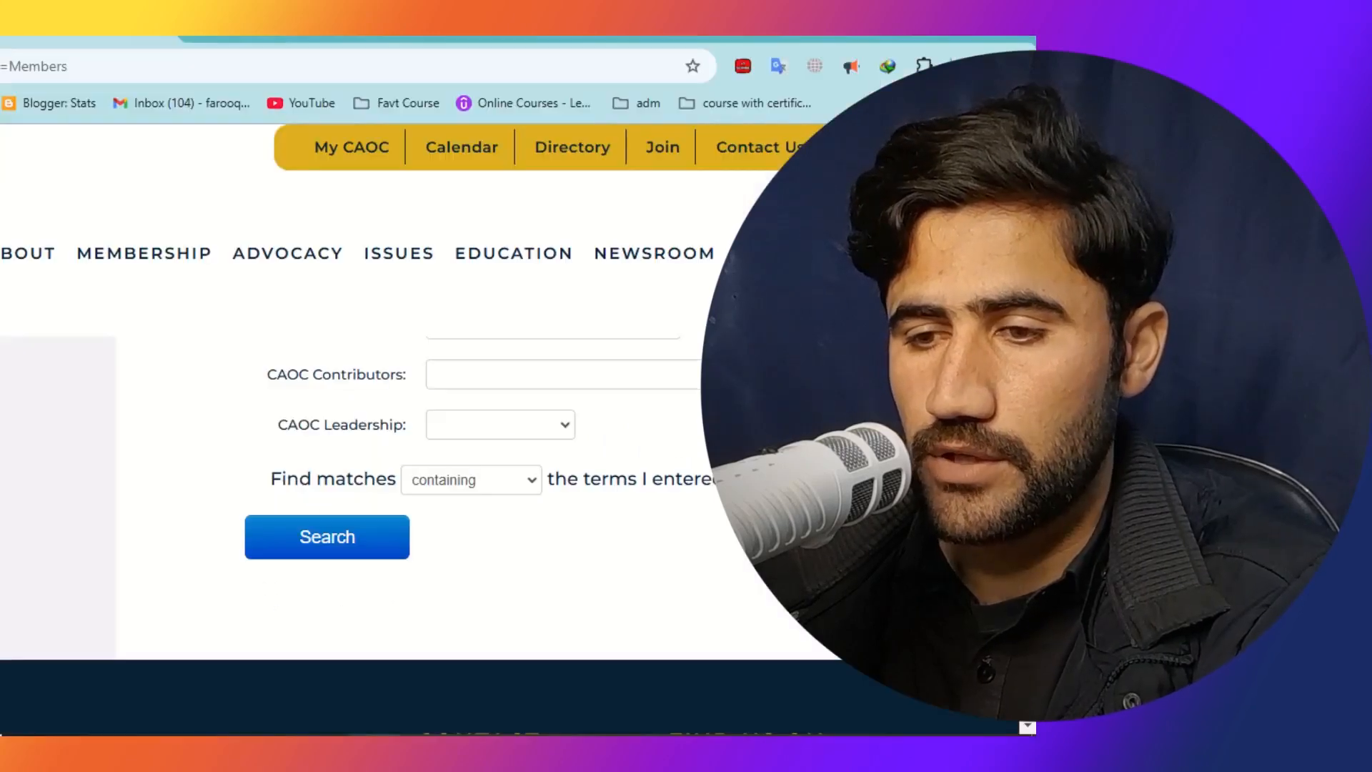
pyautogui.scroll(12, 501, 533)
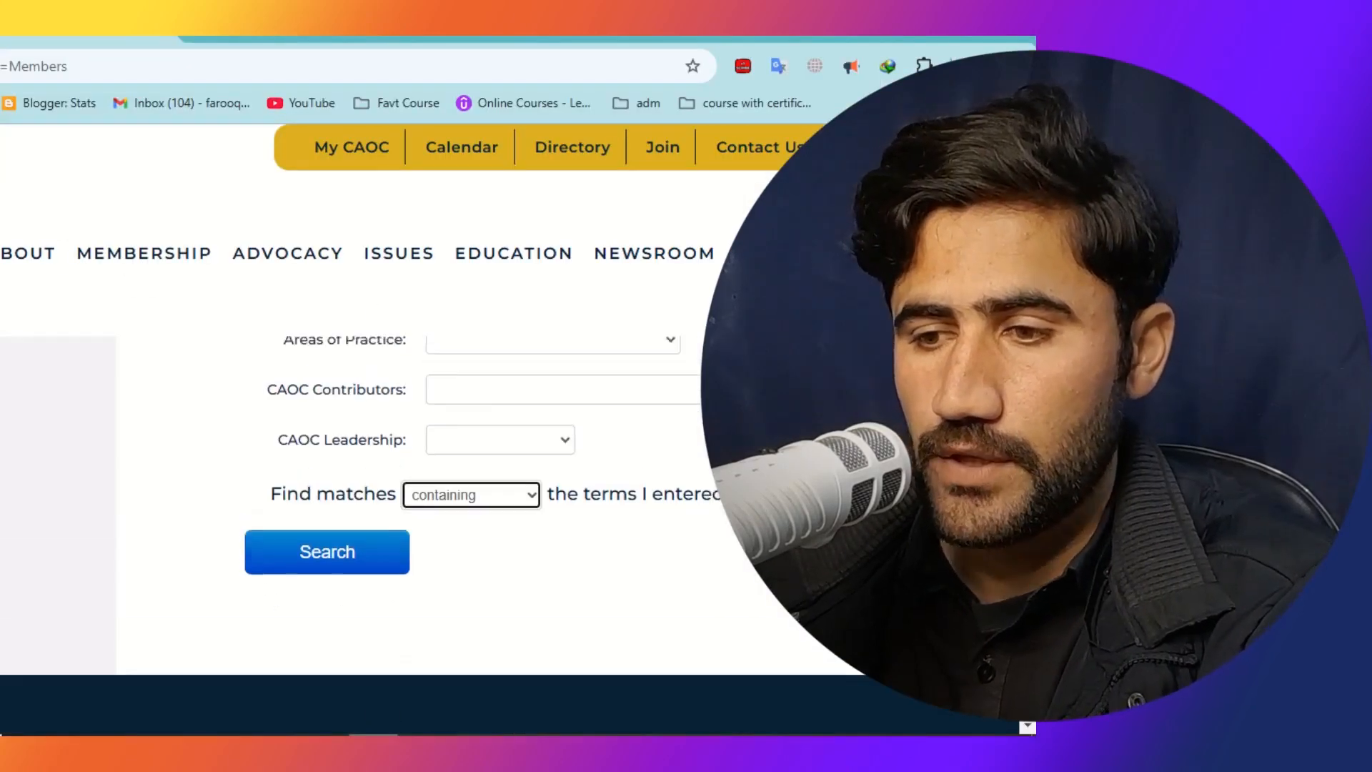
pyautogui.scroll(-4, 500, 532)
pyautogui.scroll(-5, 474, 582)
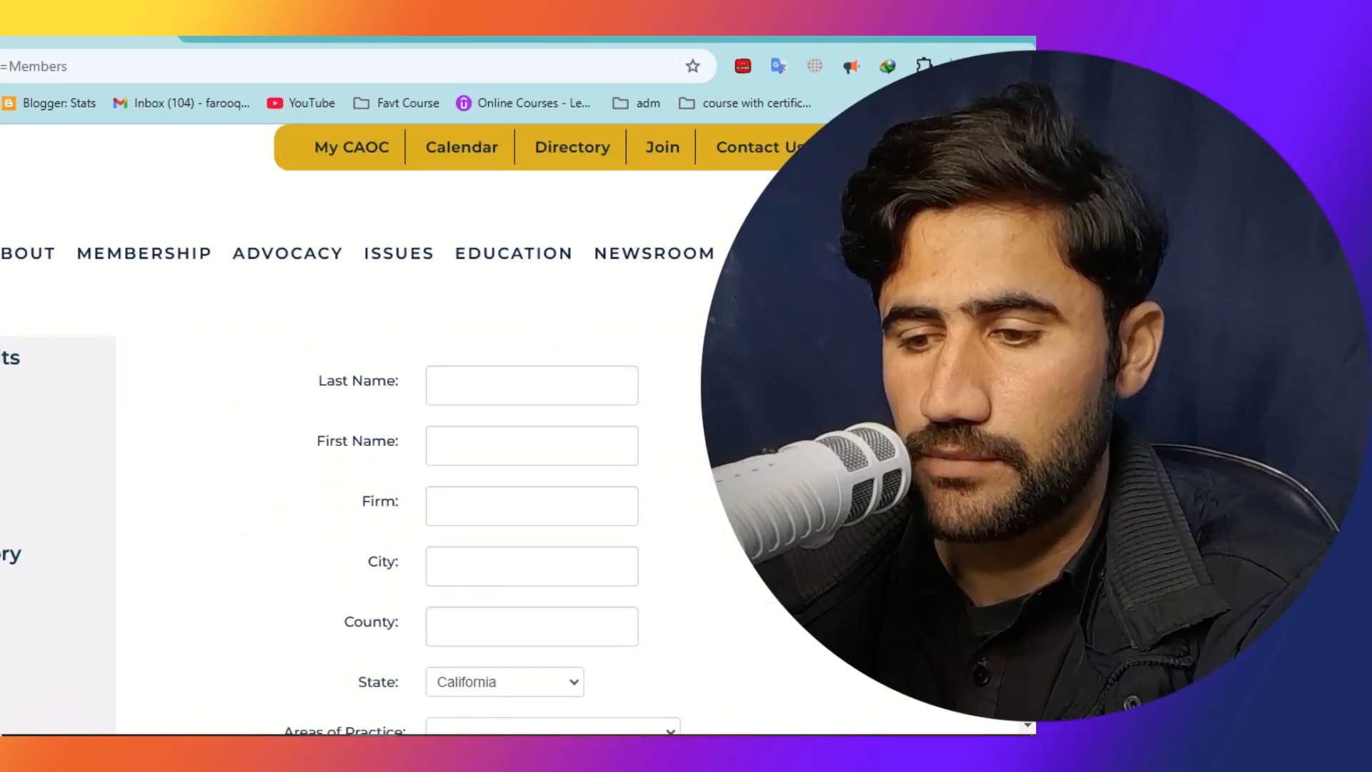
pyautogui.hotkey('alt', 'Tab')
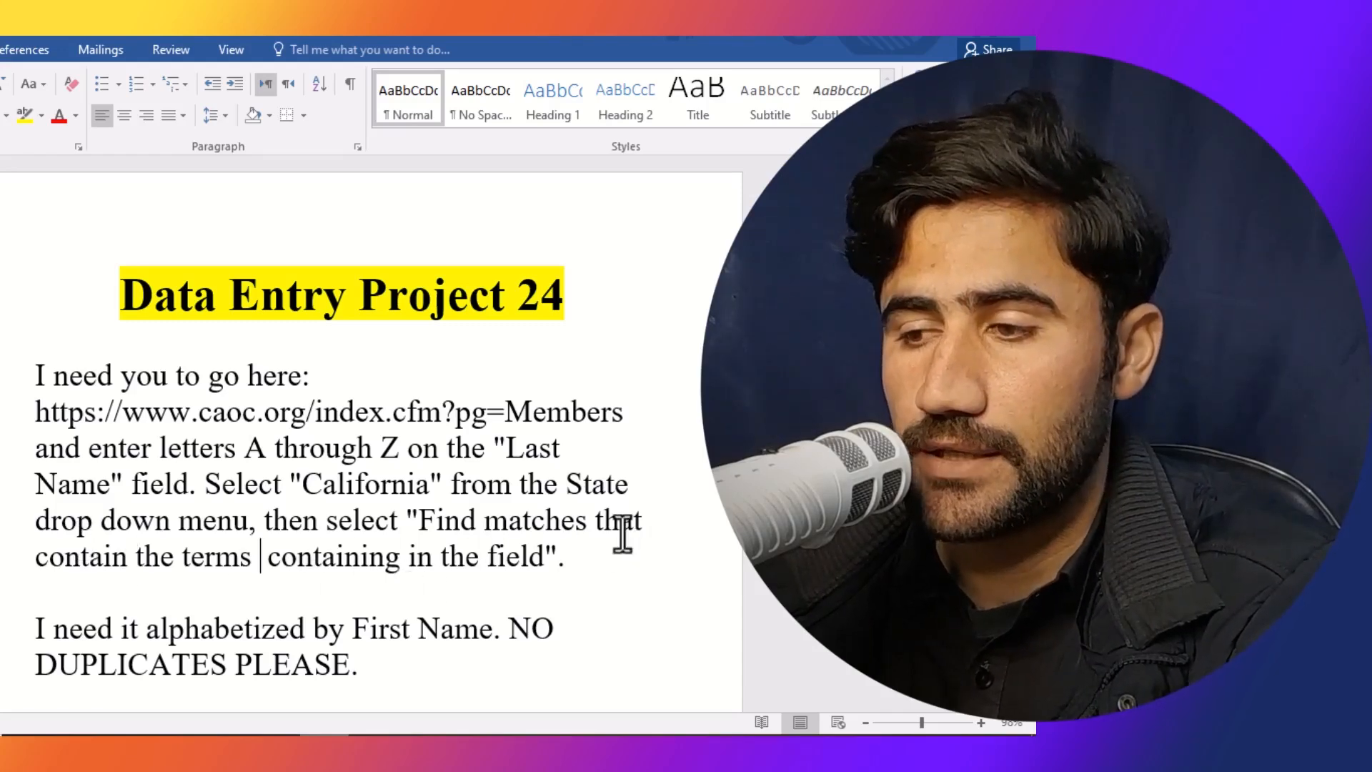
pyautogui.scroll(-2, 560, 411)
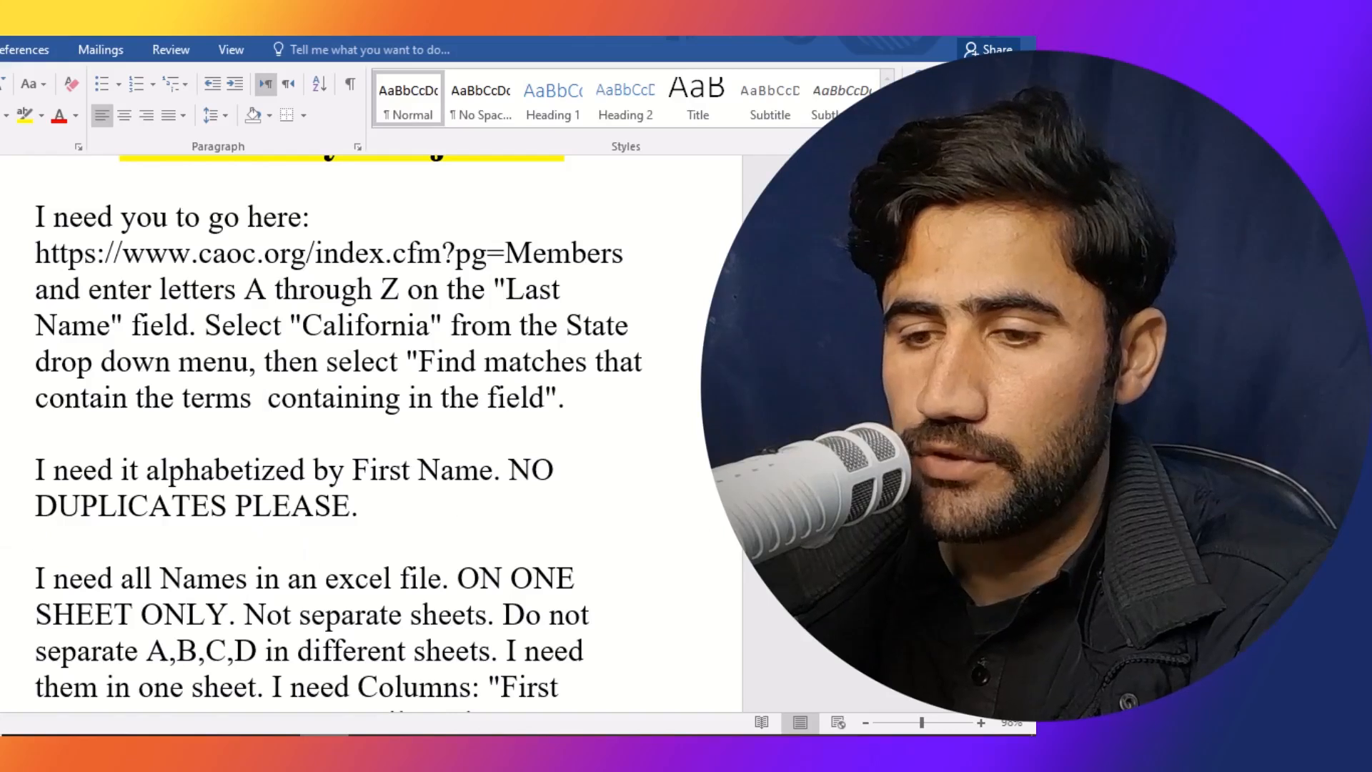
pyautogui.scroll(-2, 175, 419)
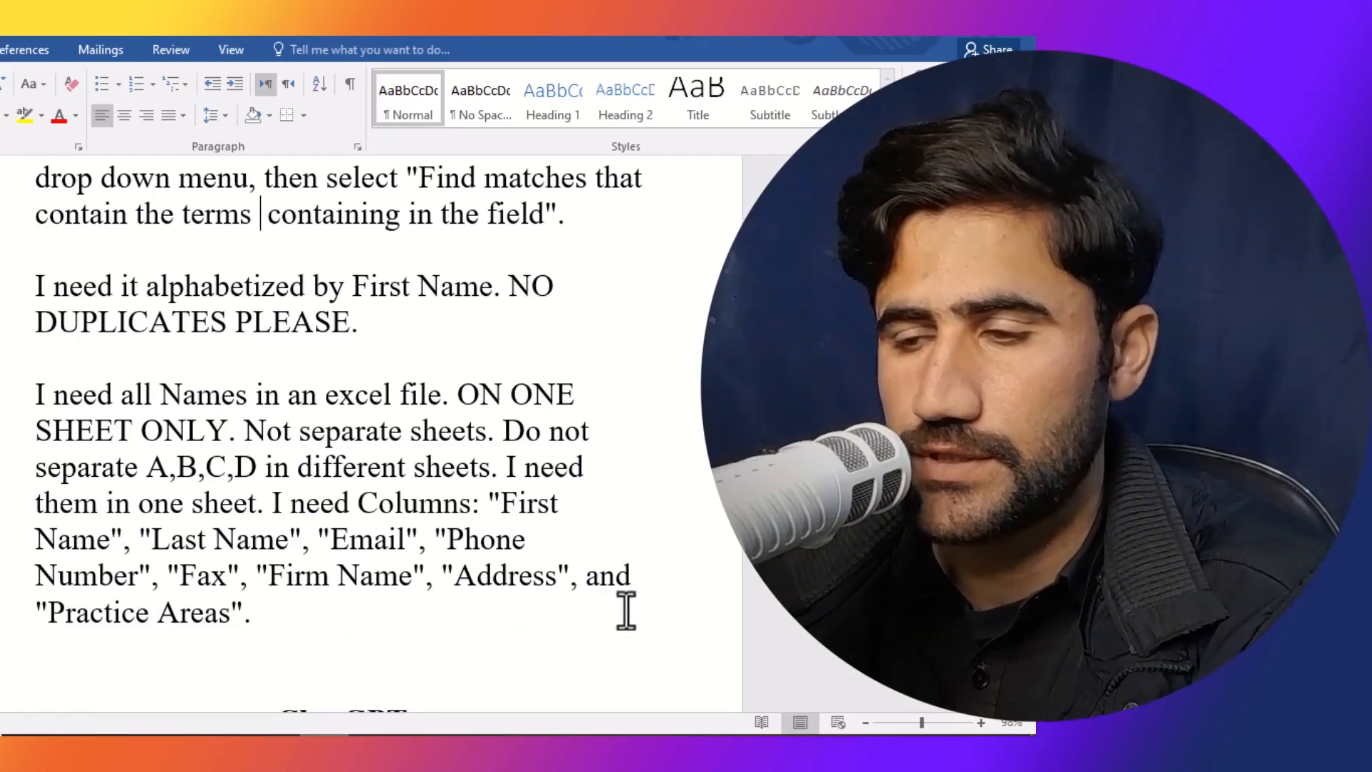
pyautogui.scroll(4, 371, 429)
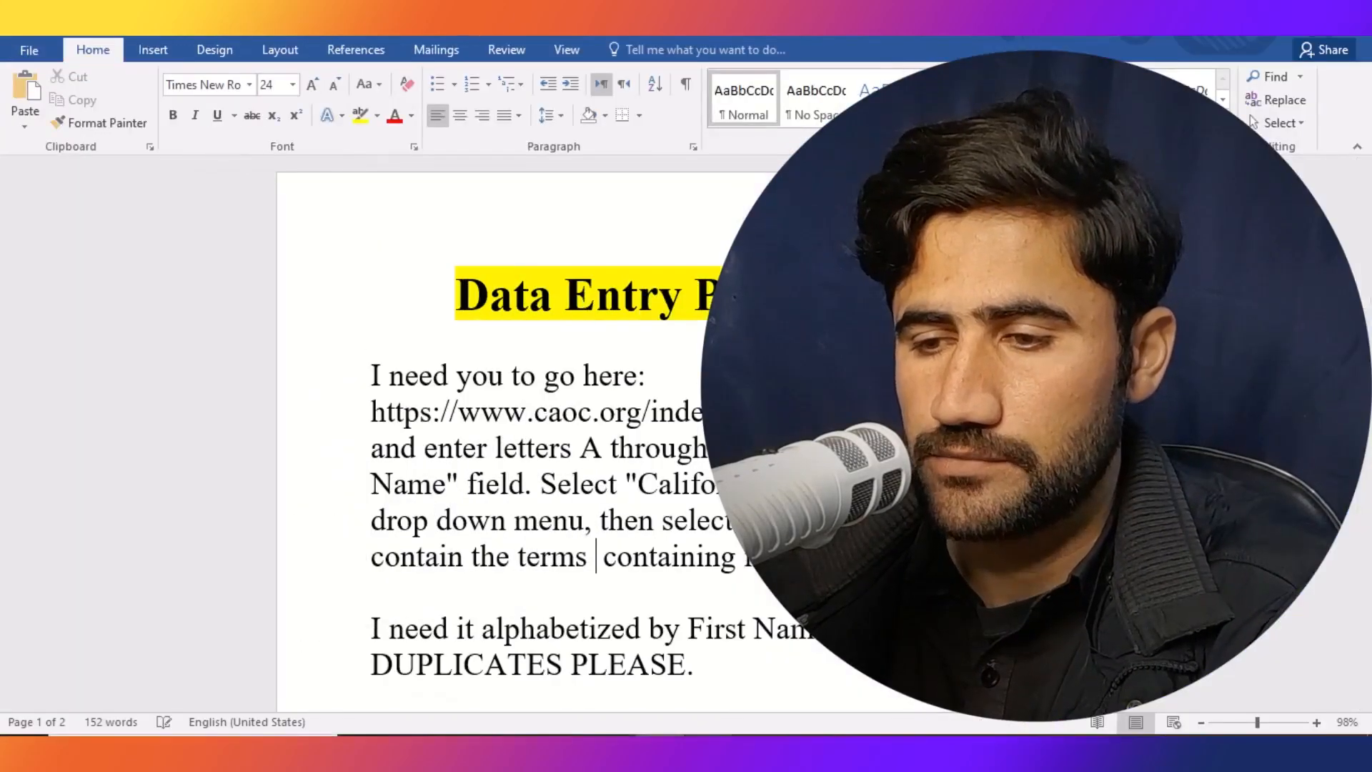
# Switch to the attorney directory in Chrome, maximize its window and enter "a" as the last name in the search form
pyautogui.click(708, 753)
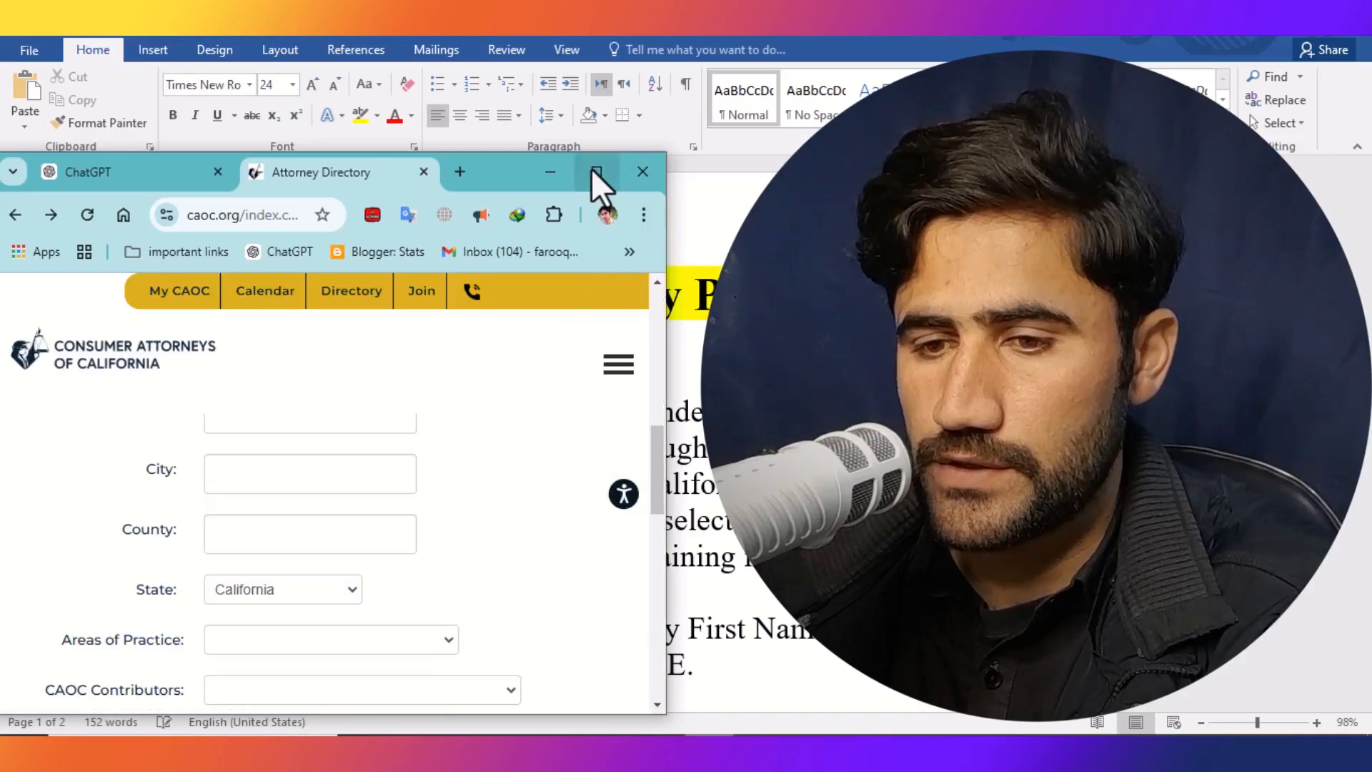
pyautogui.click(594, 173)
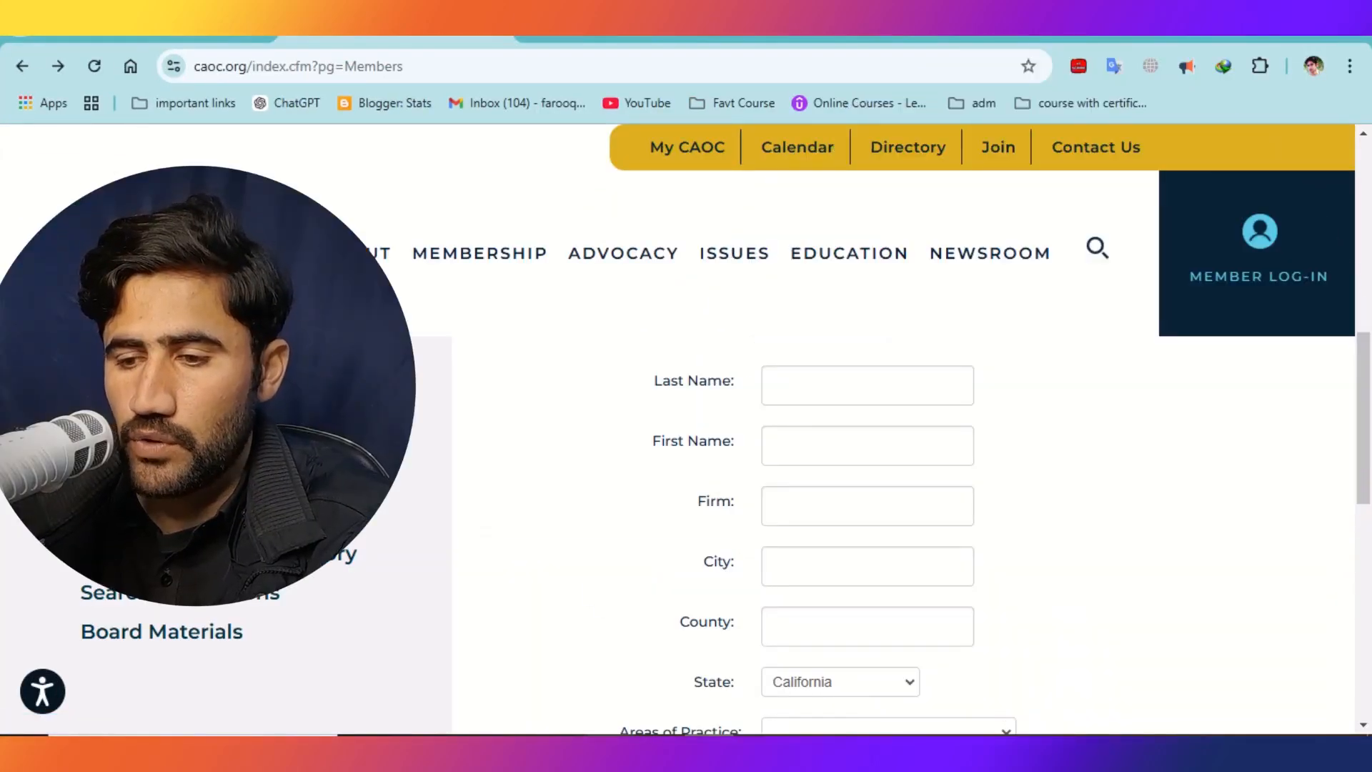
pyautogui.click(660, 752)
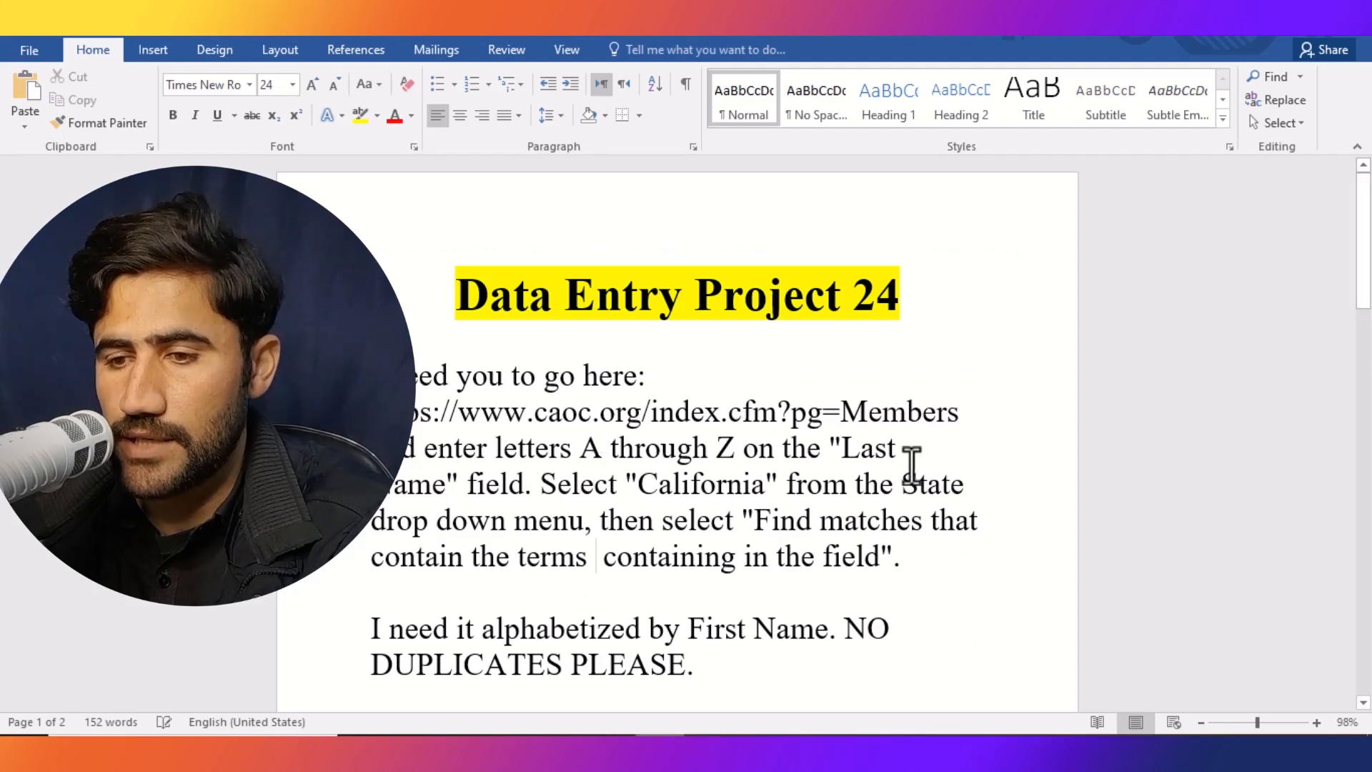
pyautogui.click(758, 752)
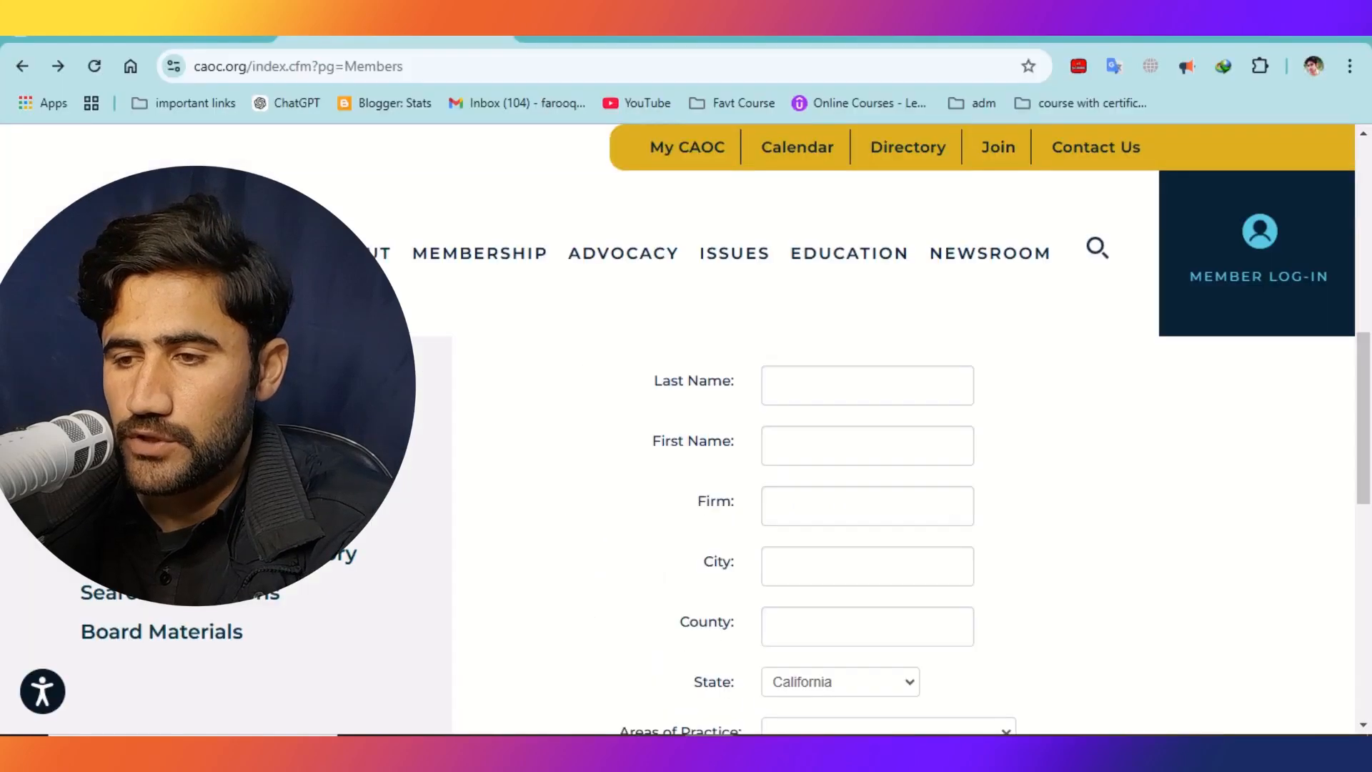
pyautogui.click(814, 384)
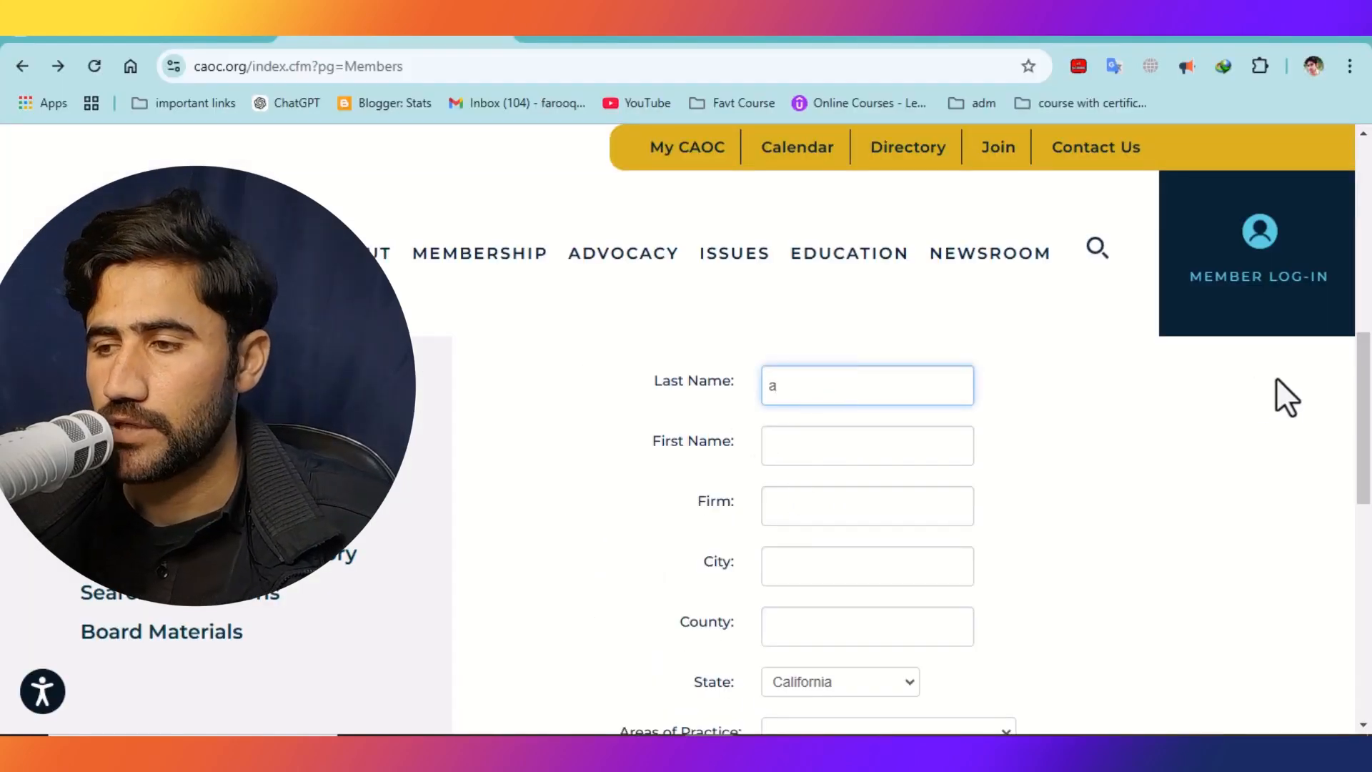
# Choose California as the state in the attorney directory search form
pyautogui.moveTo(1369, 425); pyautogui.dragTo(1369, 486)
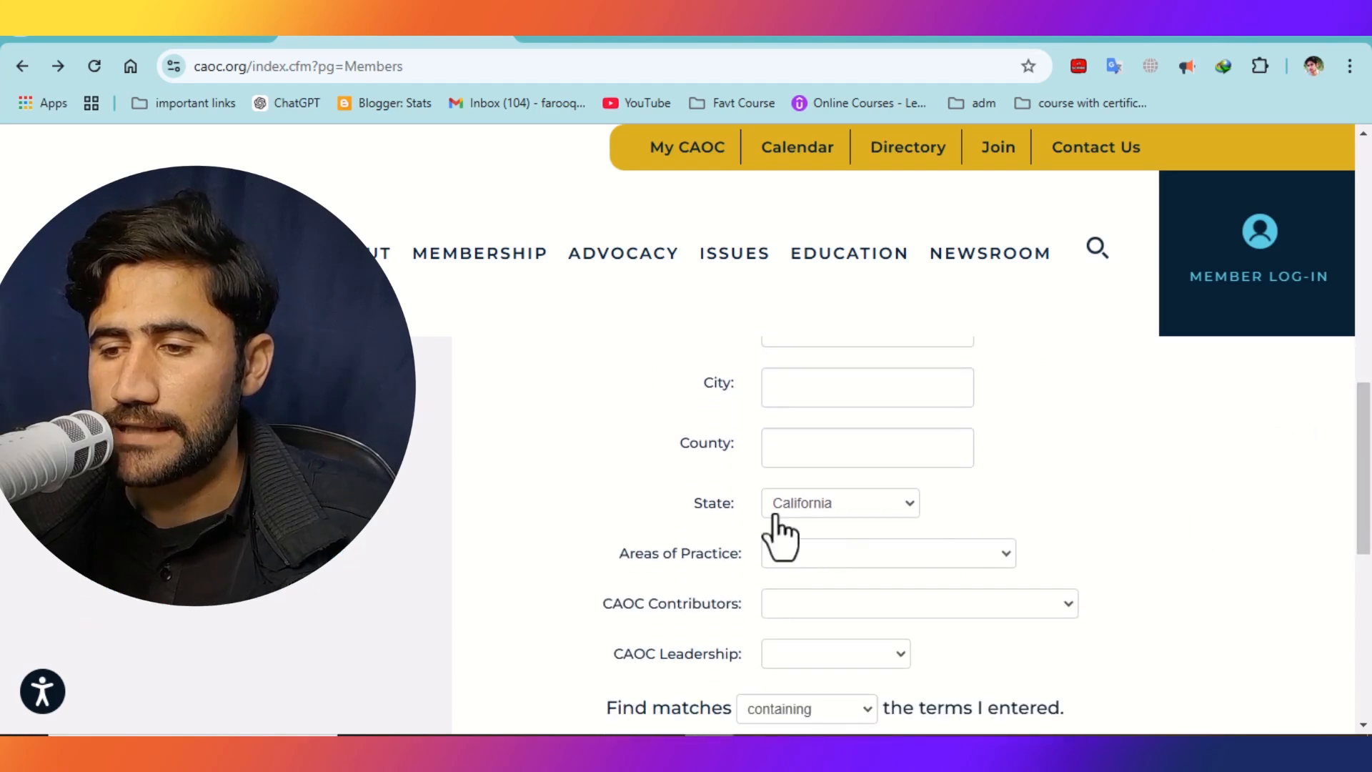
pyautogui.click(814, 529)
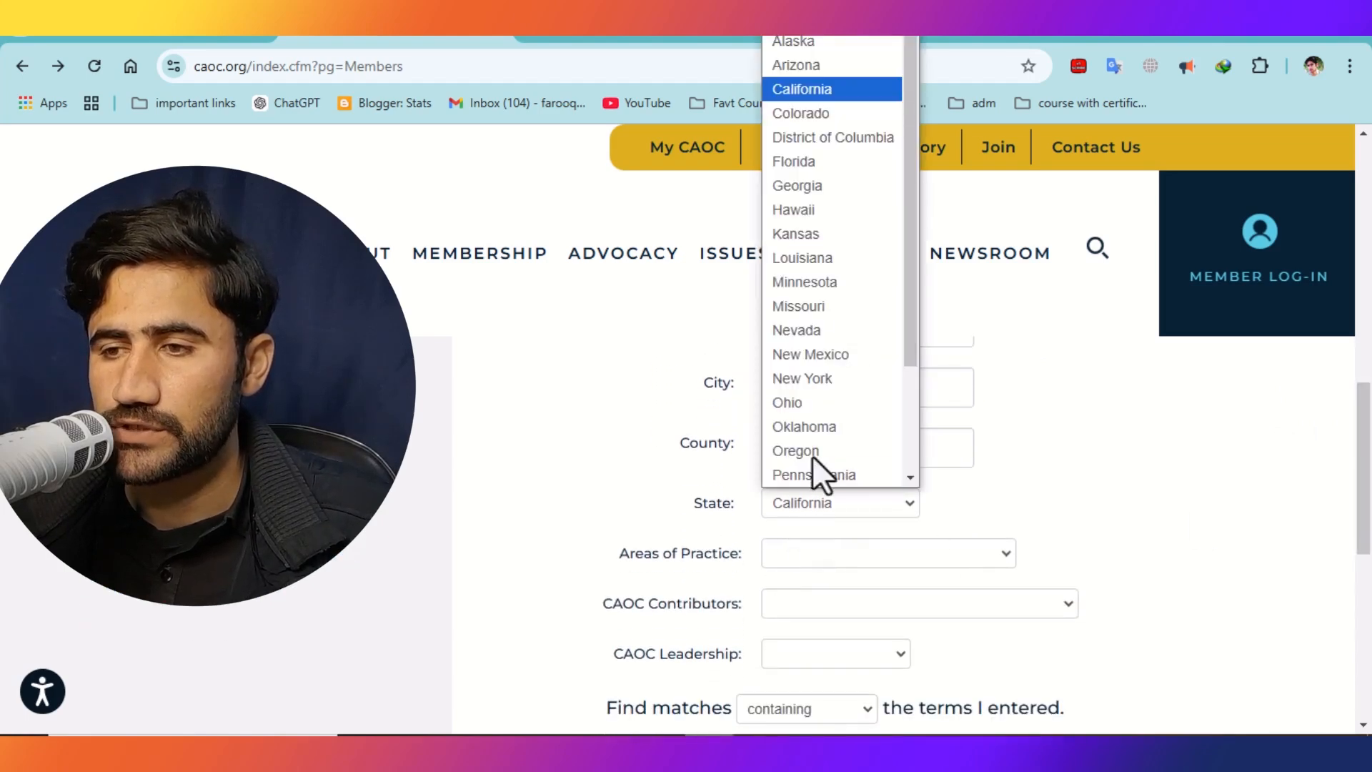
pyautogui.click(792, 43)
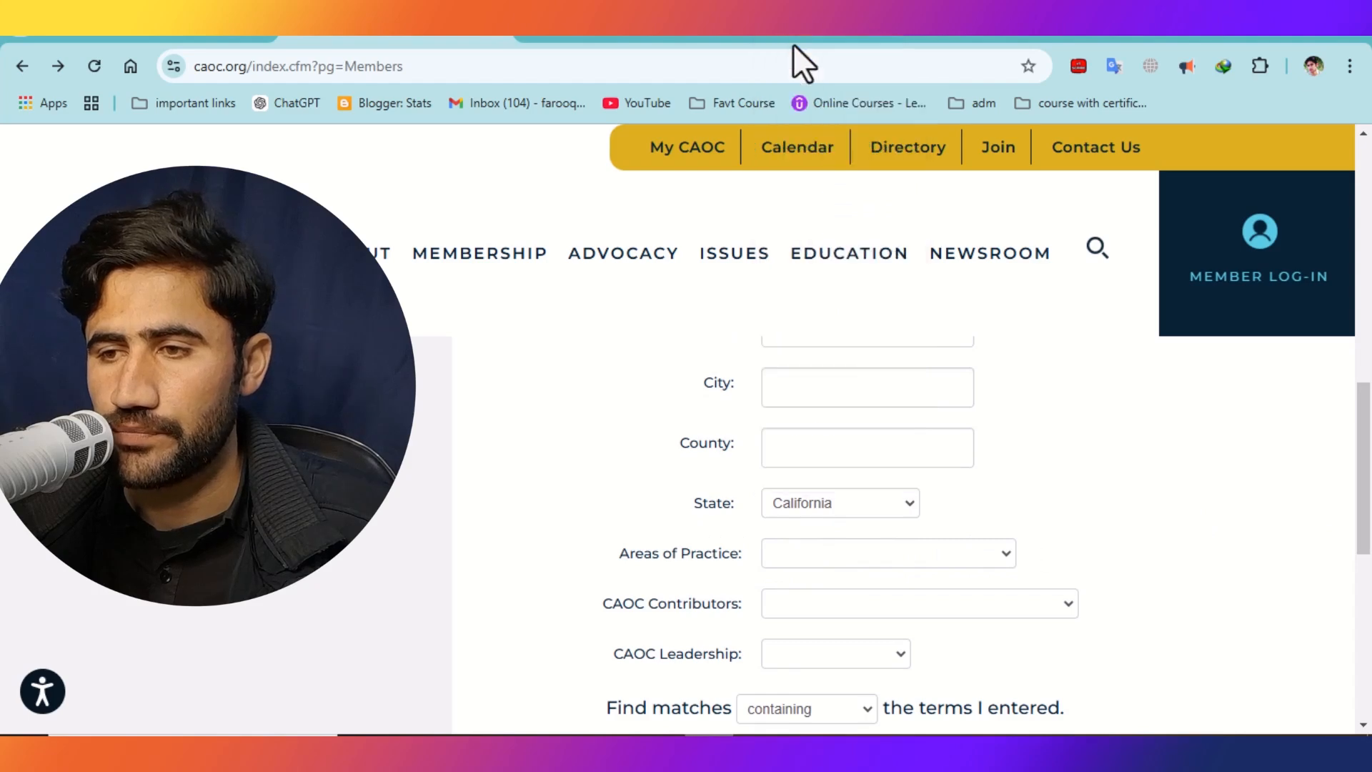
pyautogui.click(810, 518)
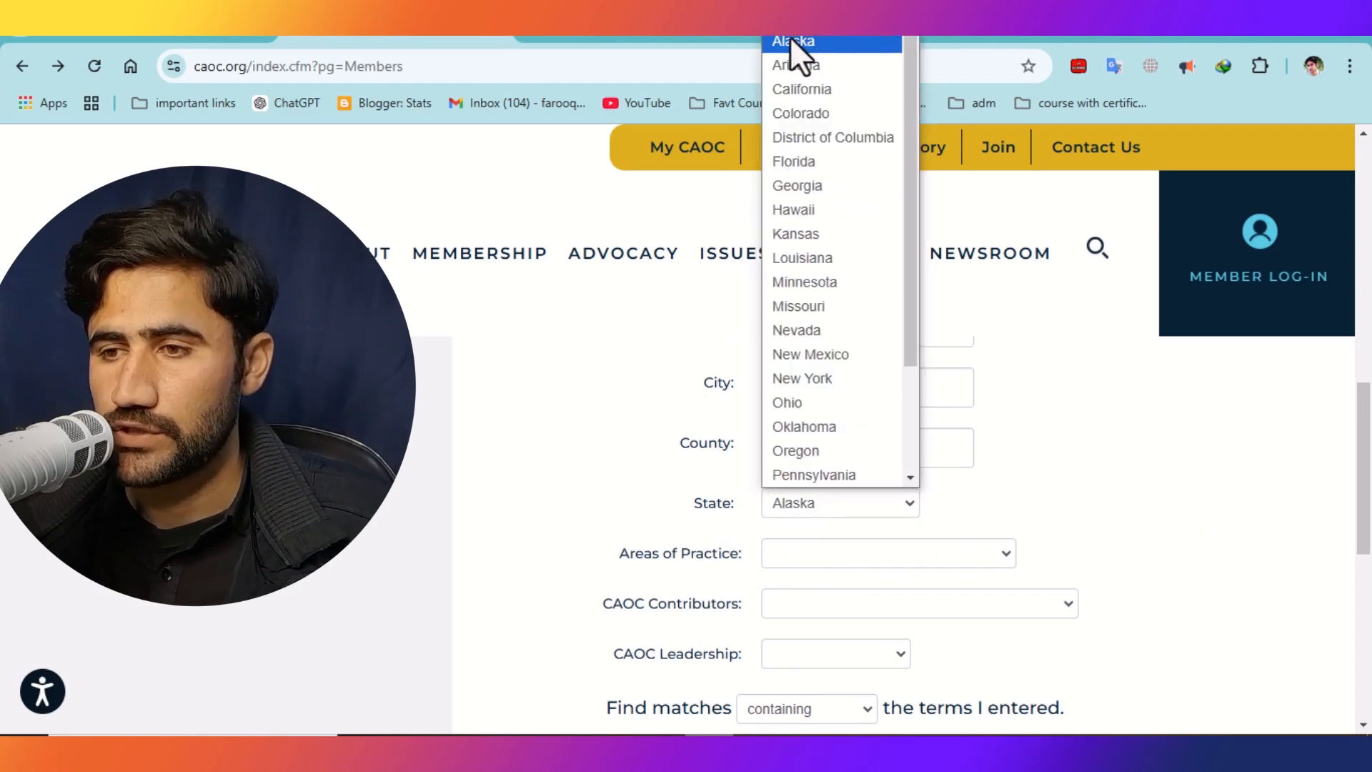
pyautogui.click(805, 92)
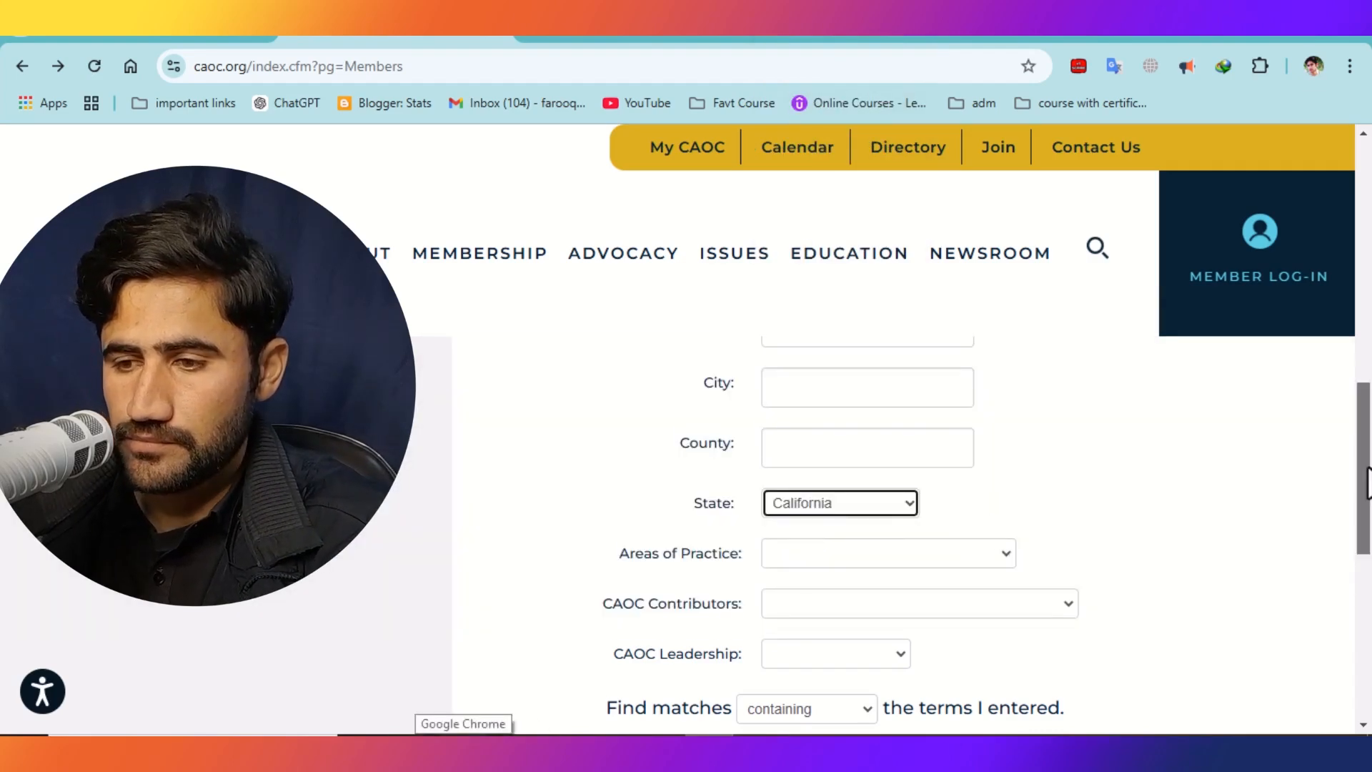
# Set the directory search to find matches containing the entered terms
pyautogui.moveTo(1363, 490); pyautogui.dragTo(1361, 542)
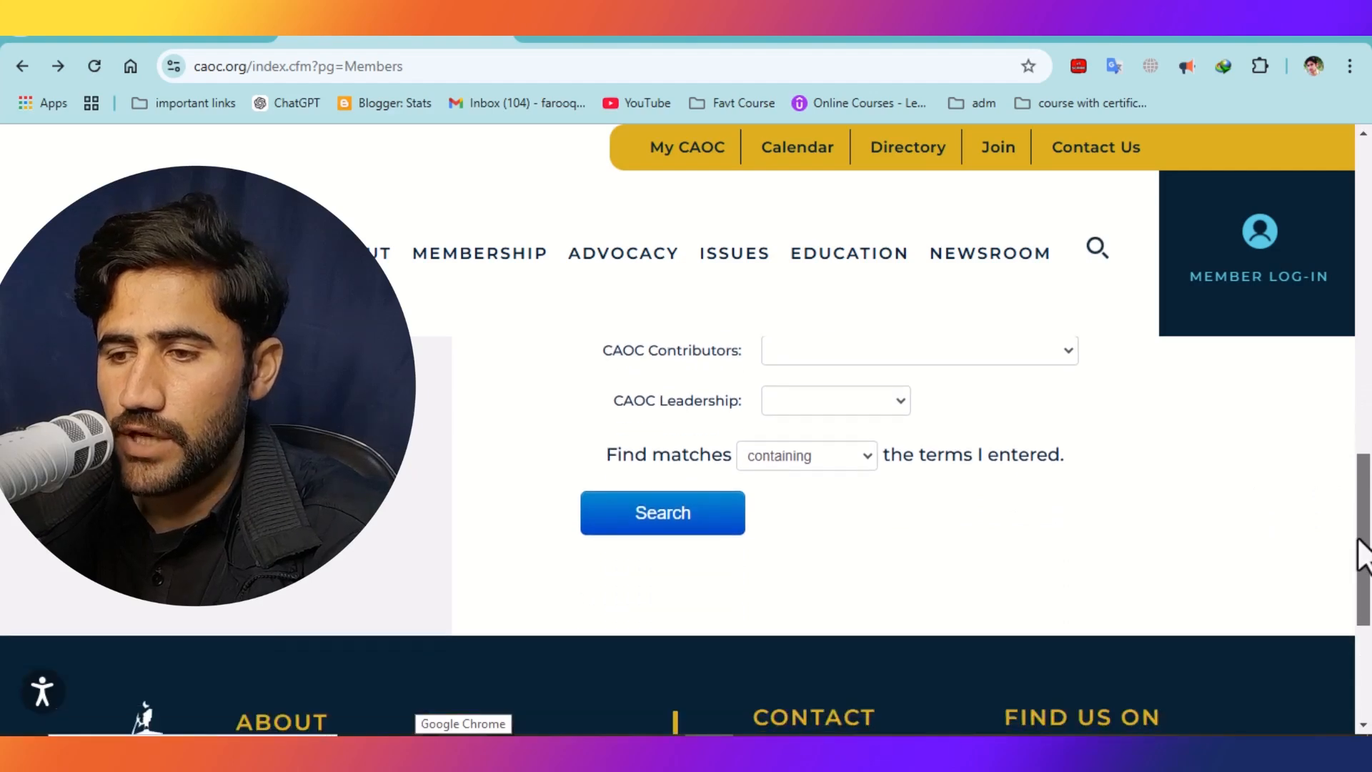
pyautogui.click(867, 466)
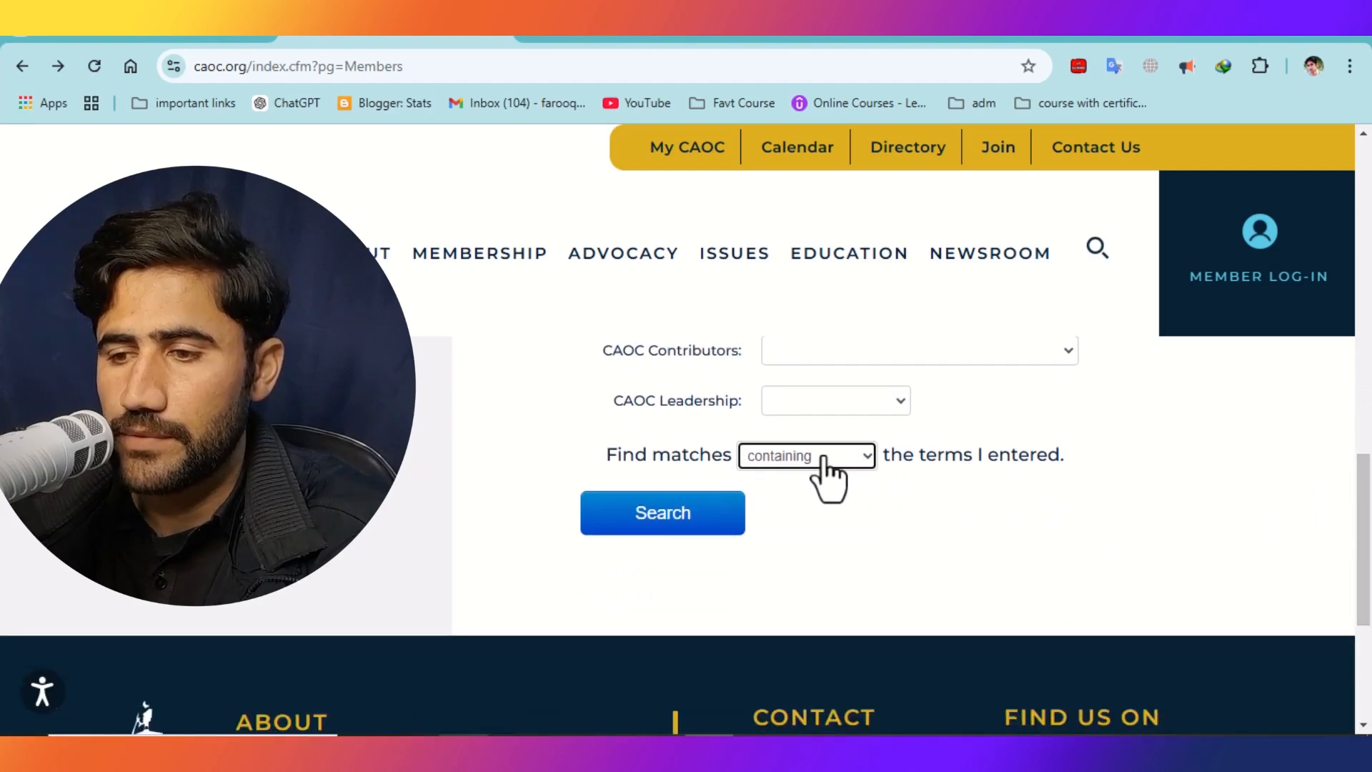
pyautogui.click(787, 461)
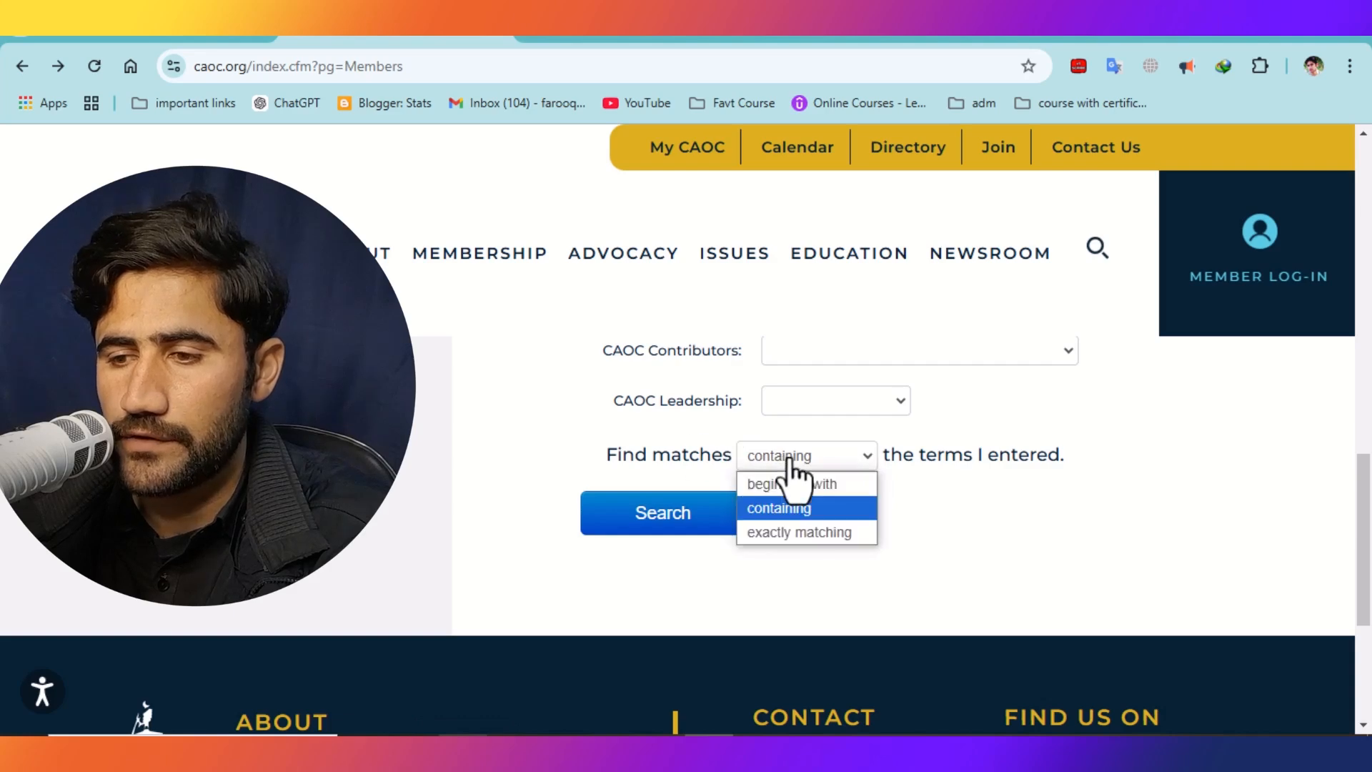
pyautogui.click(784, 483)
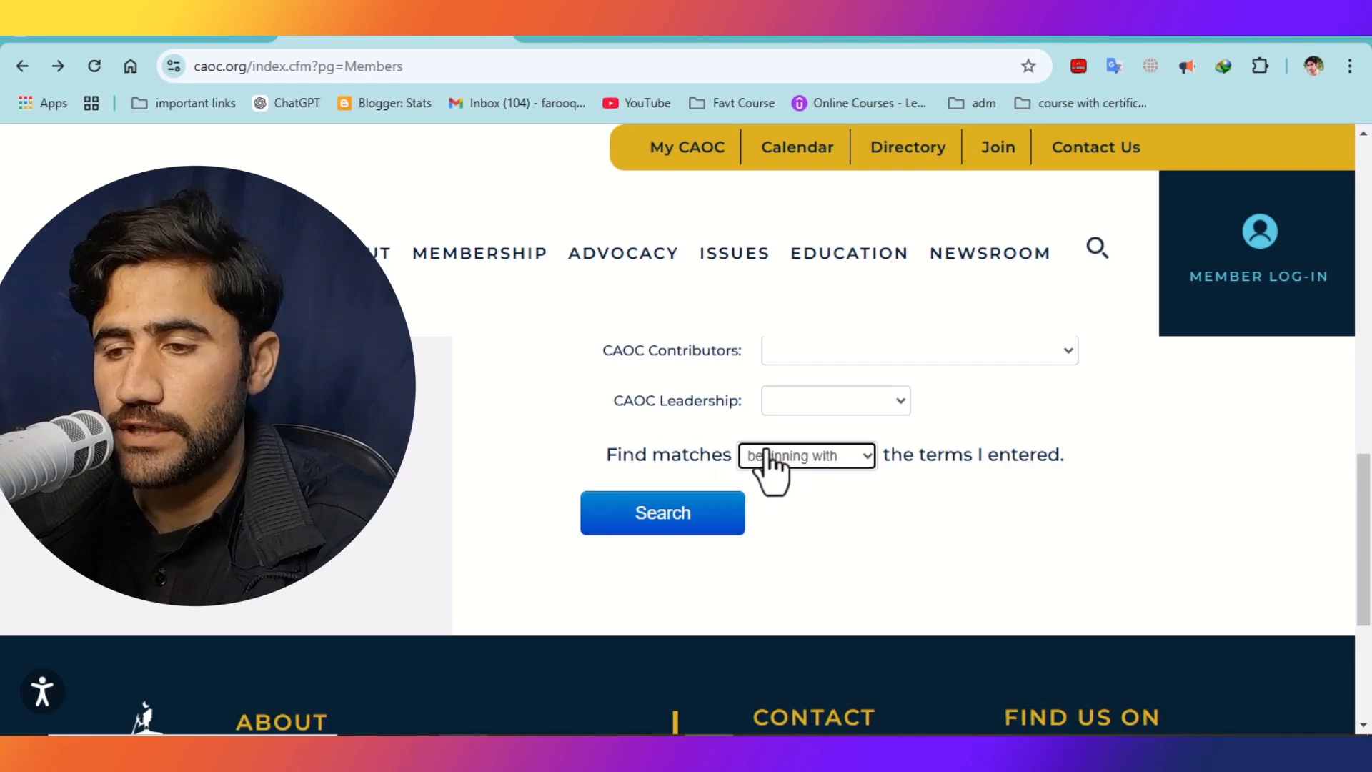
pyautogui.click(831, 461)
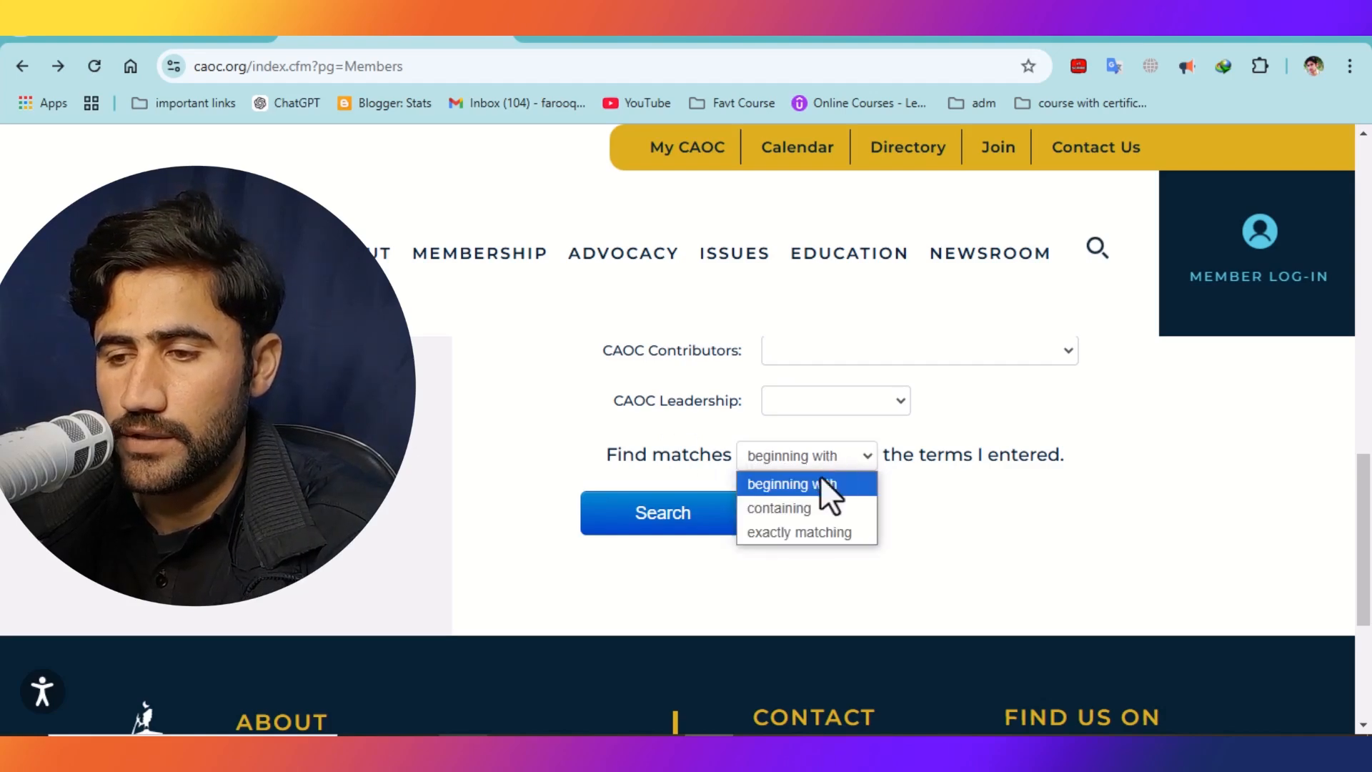
pyautogui.click(762, 510)
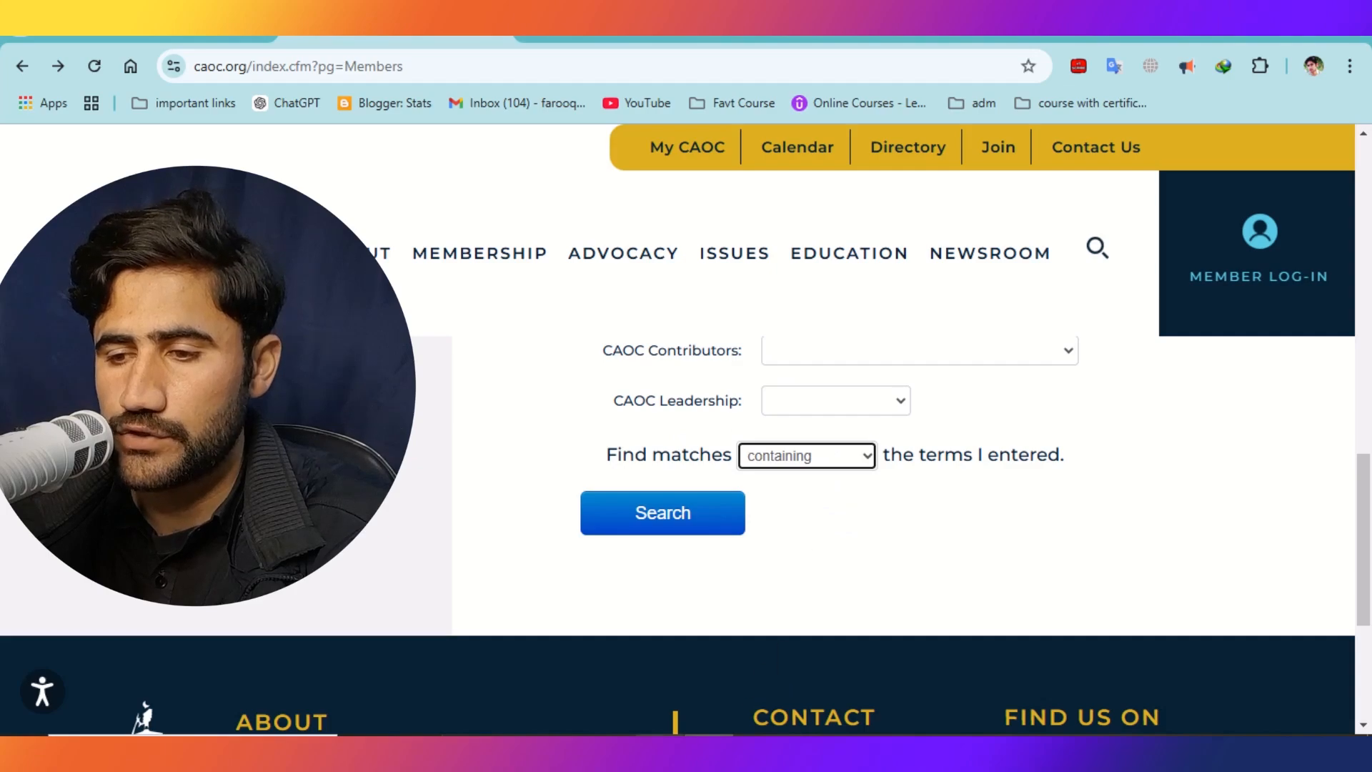
# Check the match criterion against the brief in Word, keep "containing" in Chrome and run the directory search
pyautogui.click(661, 748)
pyautogui.moveTo(1370, 300); pyautogui.dragTo(1370, 344)
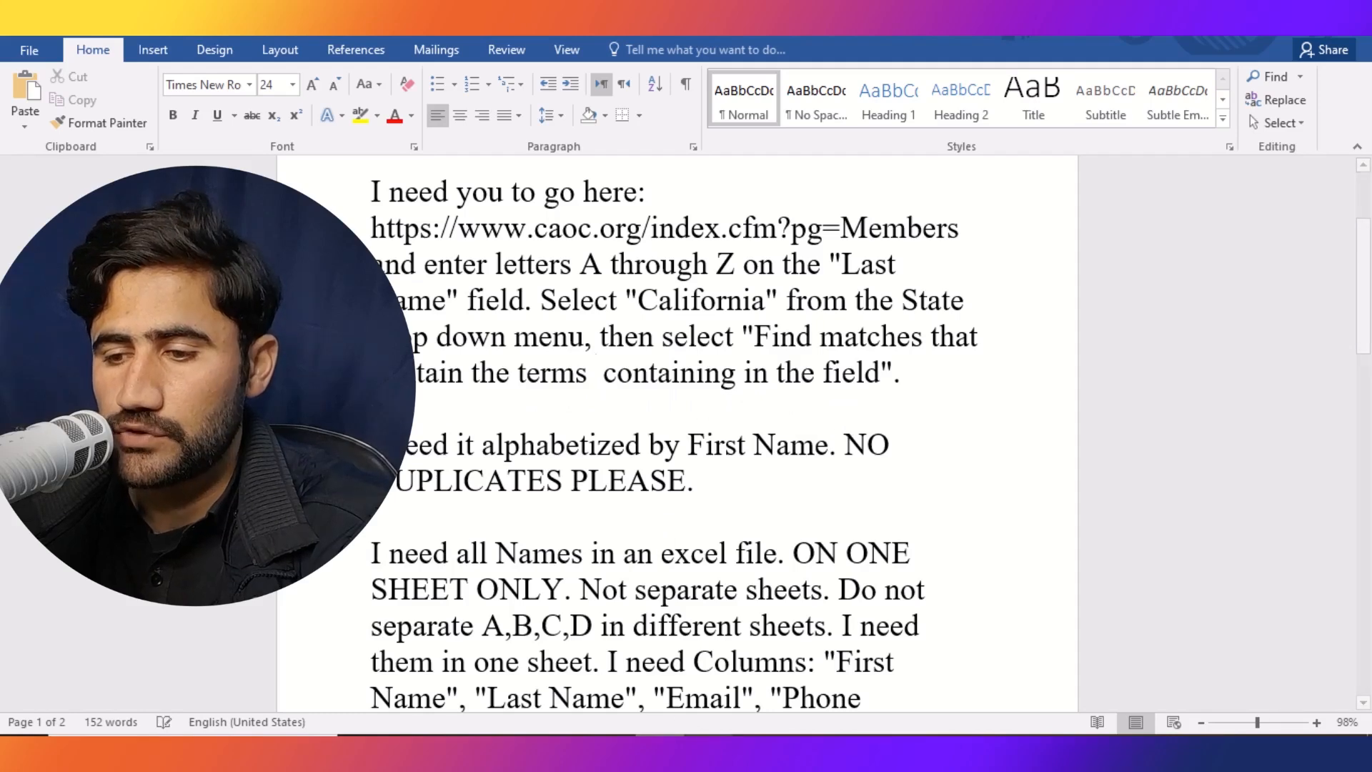
pyautogui.click(709, 735)
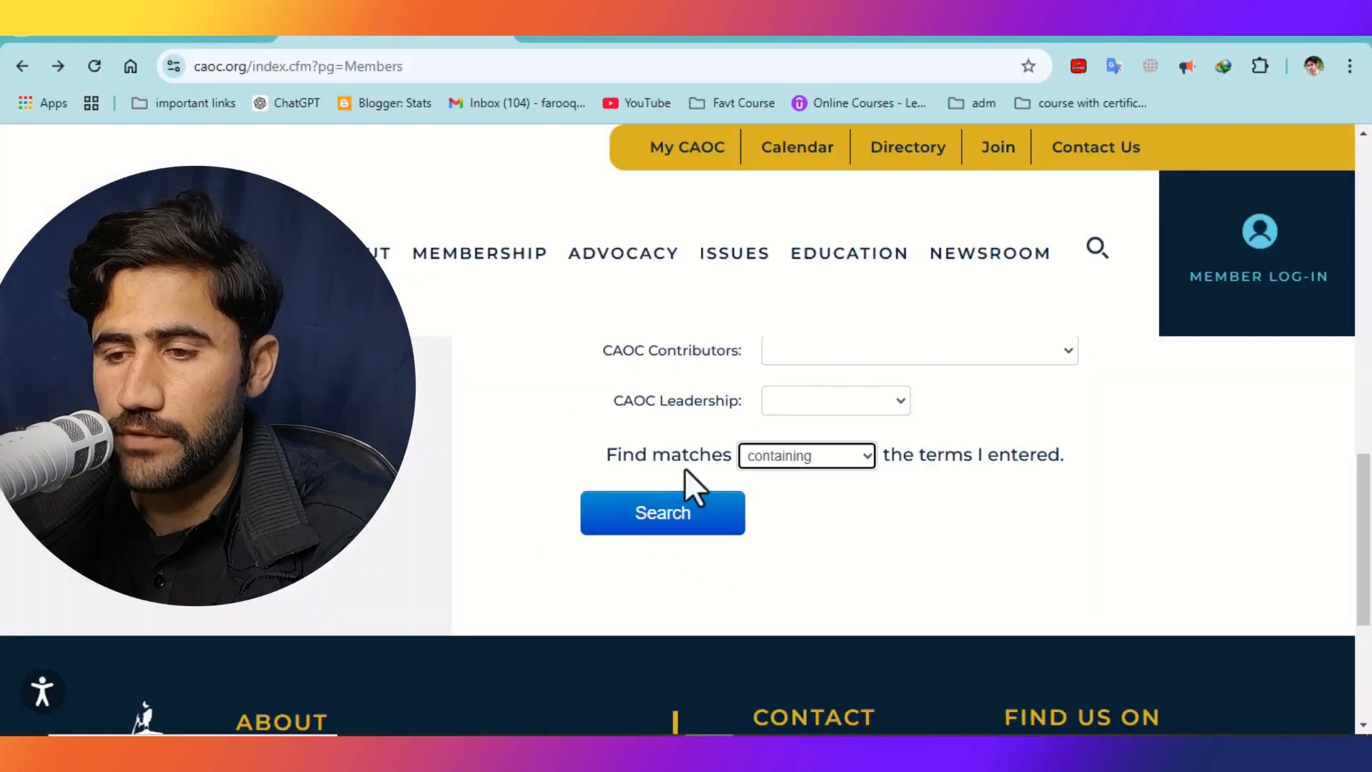
pyautogui.click(792, 472)
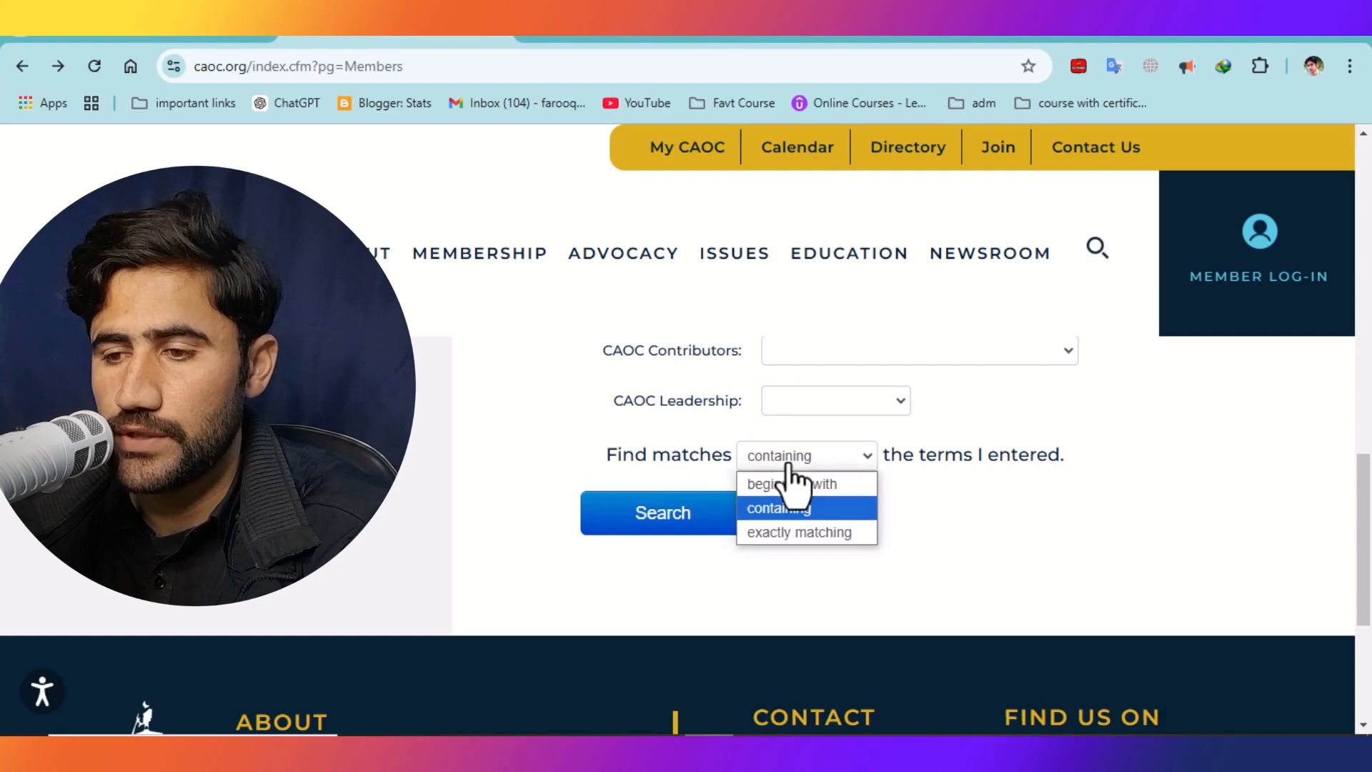
pyautogui.click(773, 509)
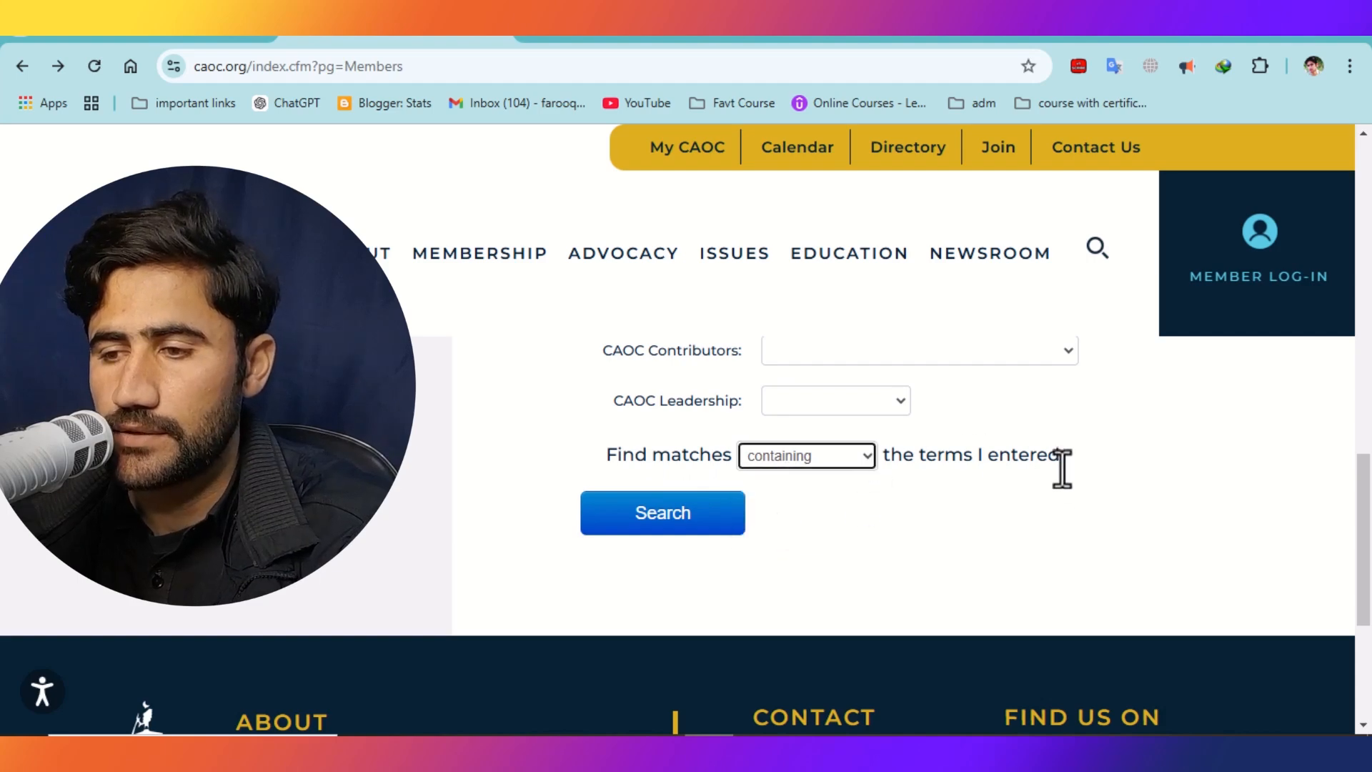
pyautogui.click(664, 532)
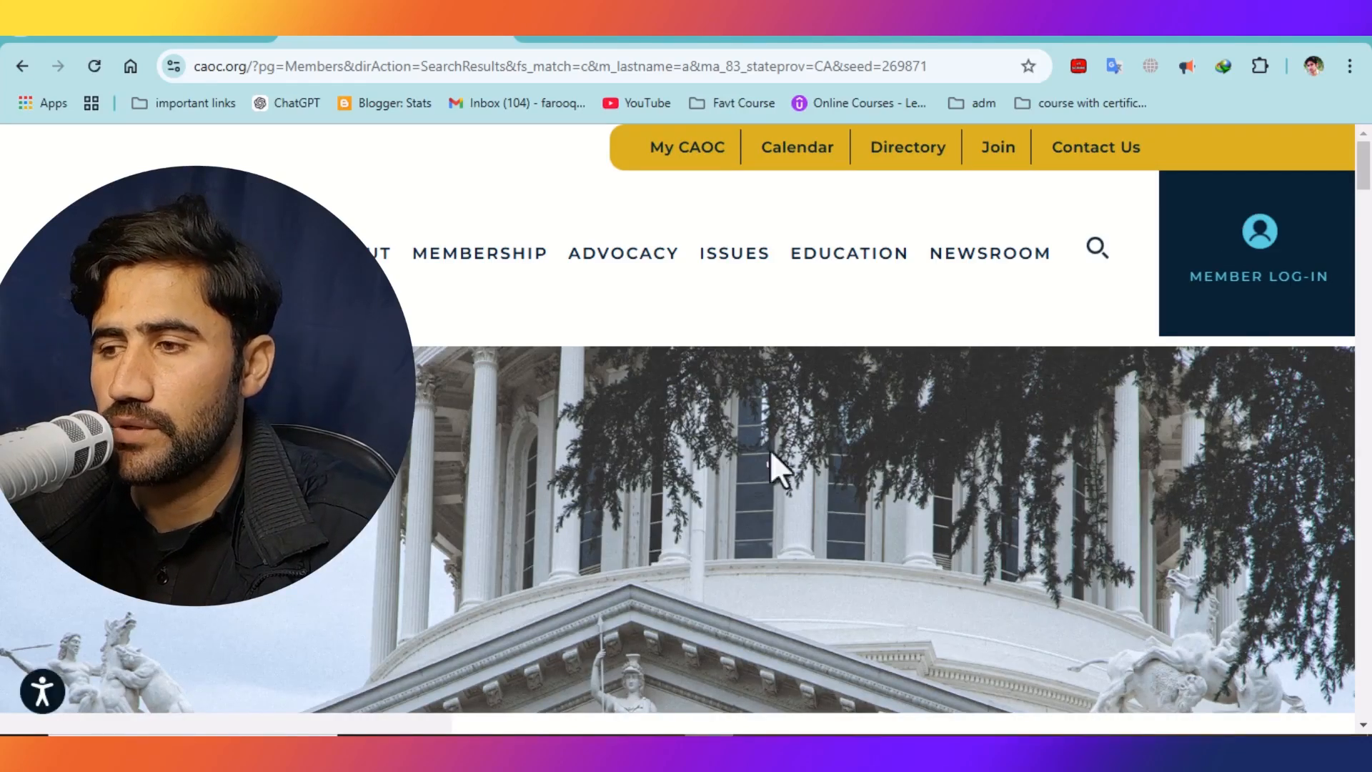
# Look through the first page of attorney results, checking the contact details and practice areas in each listing
pyautogui.moveTo(1371, 188); pyautogui.dragTo(1370, 674)
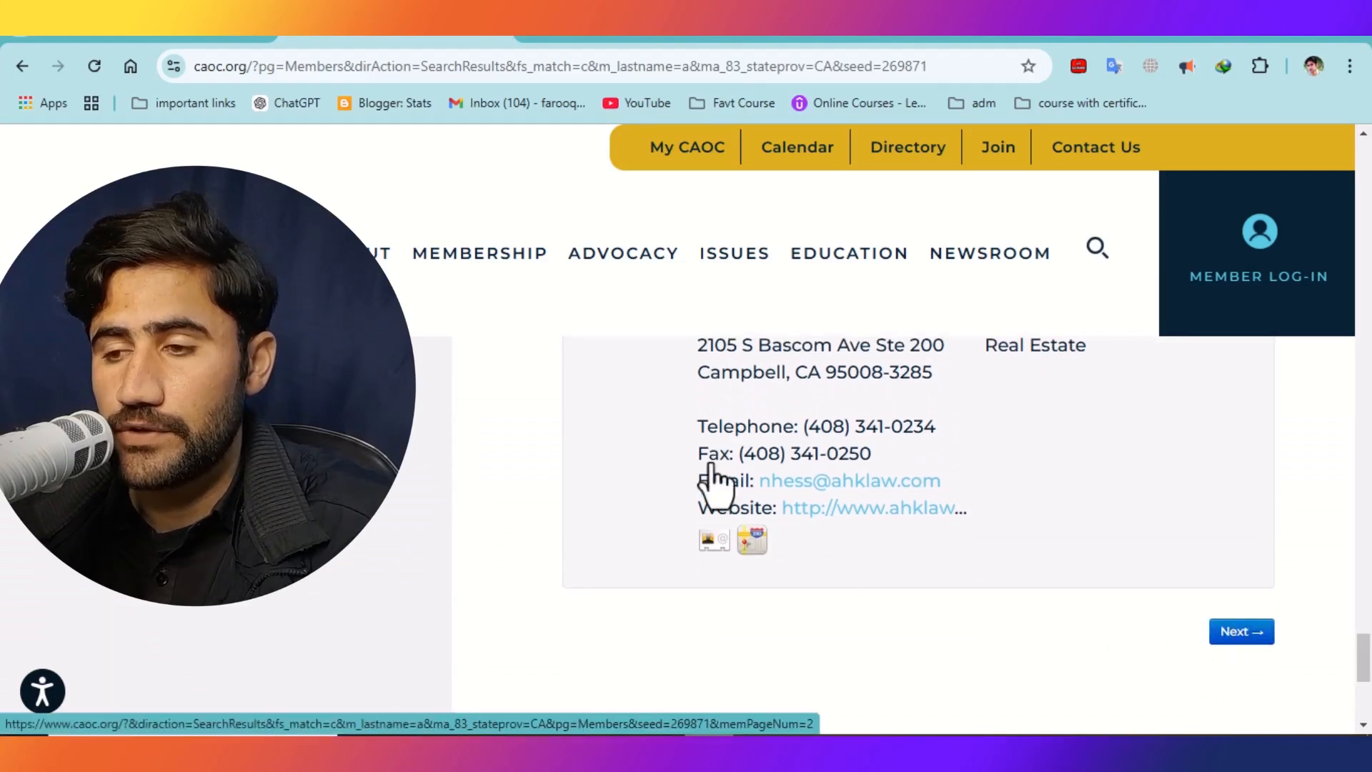
pyautogui.moveTo(1047, 291)
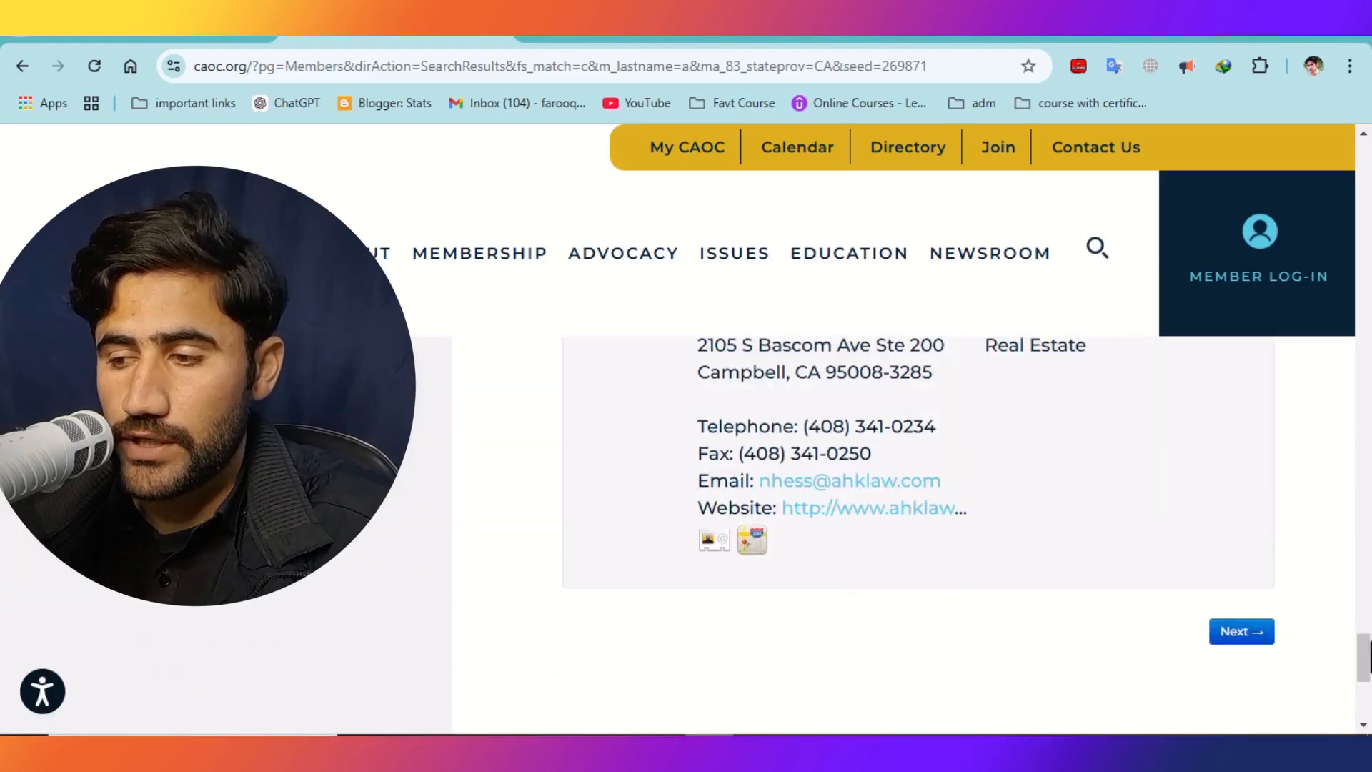
pyautogui.moveTo(1369, 672); pyautogui.dragTo(1369, 257)
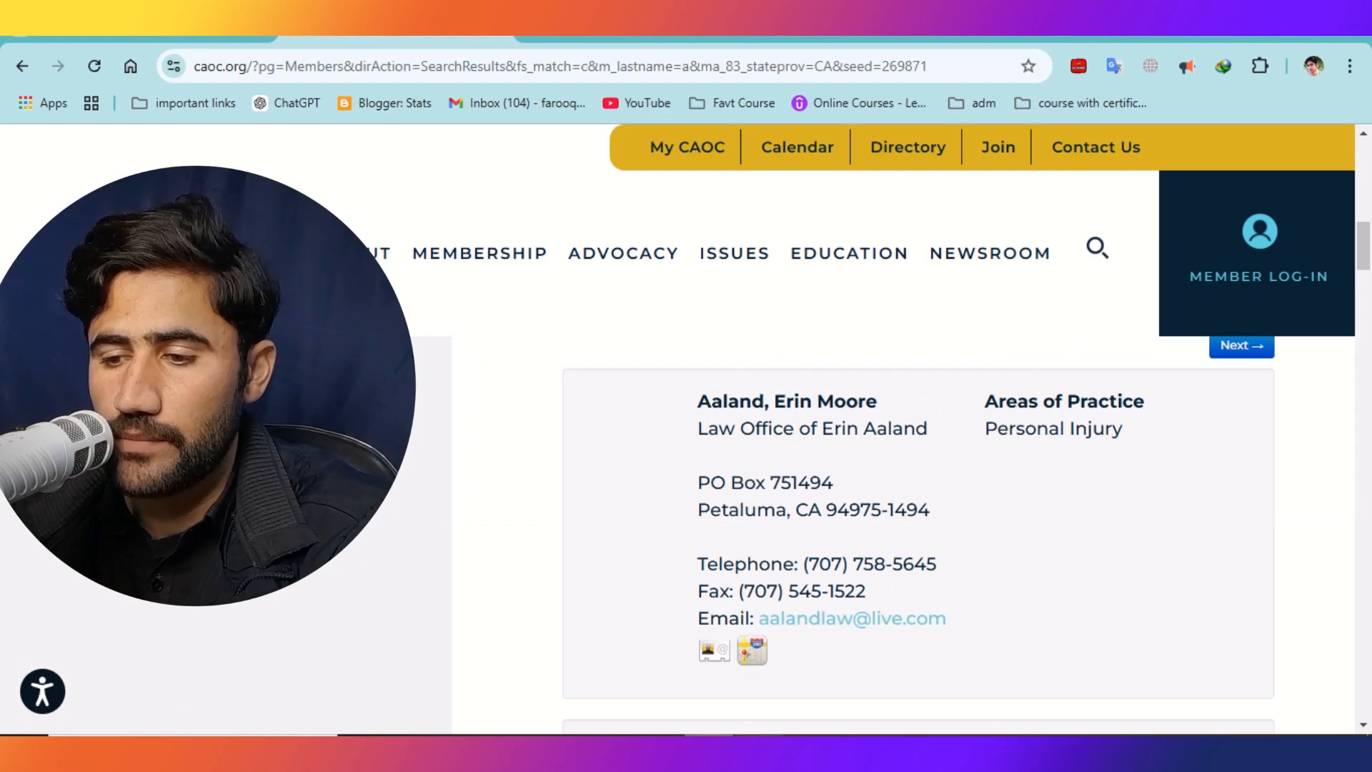
# Compare the columns required by the Word brief with the headers in the Excel sheet and return to the Chrome search results
pyautogui.click(660, 736)
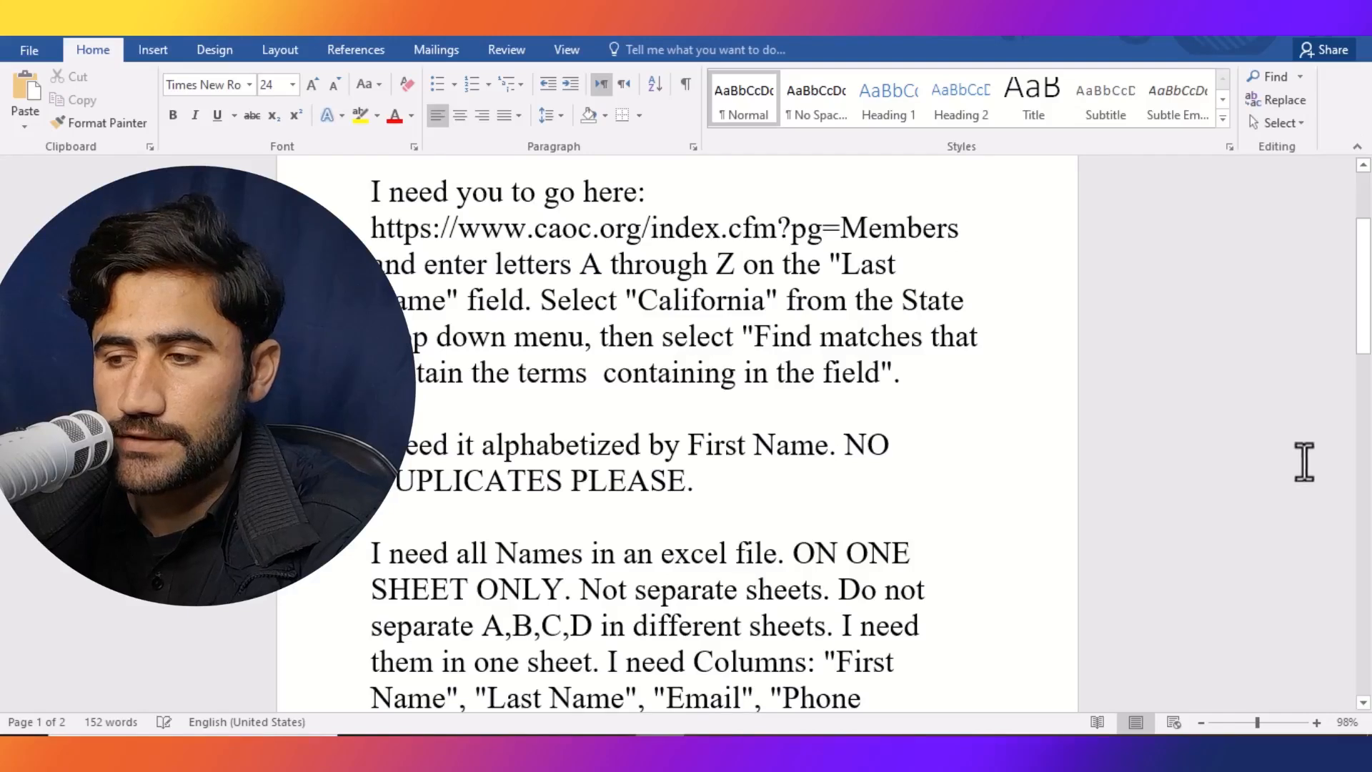
pyautogui.moveTo(1370, 333); pyautogui.dragTo(1369, 406)
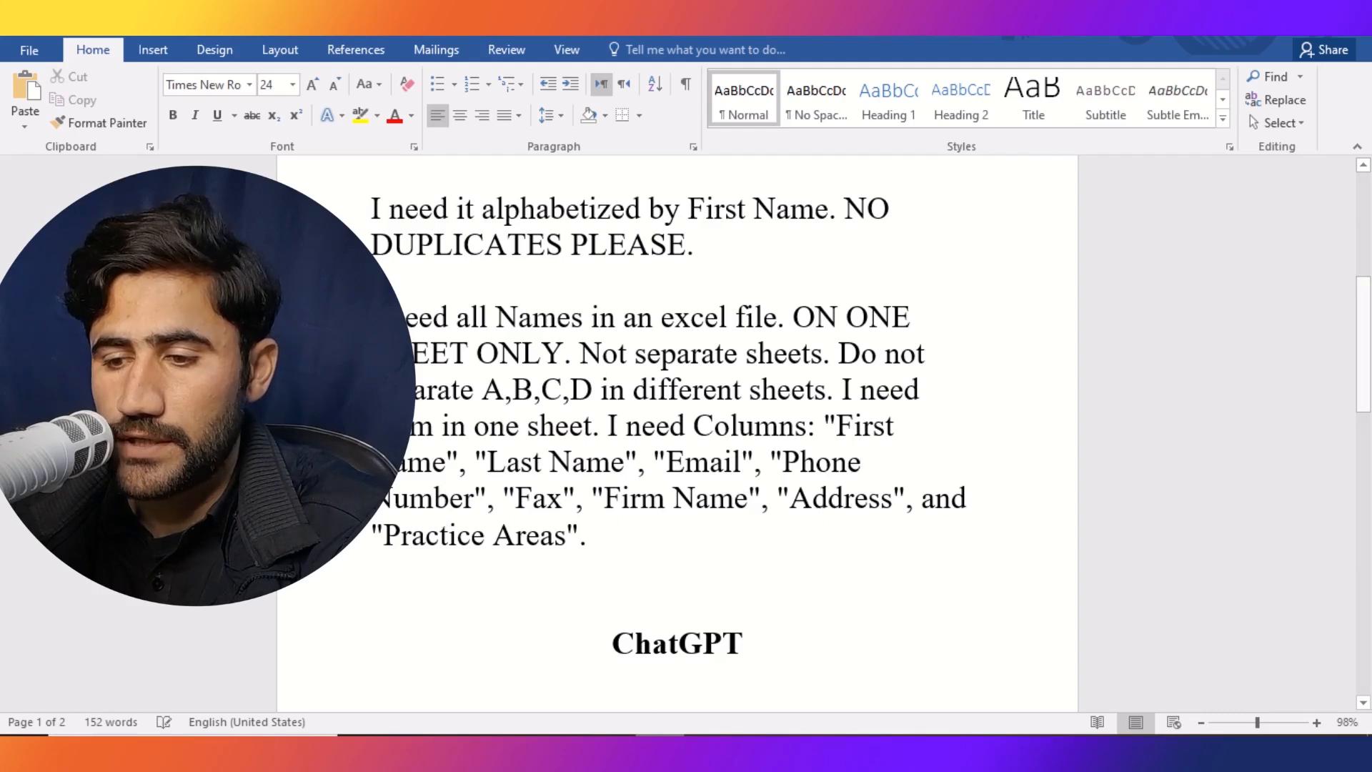
pyautogui.click(756, 749)
pyautogui.click(481, 372)
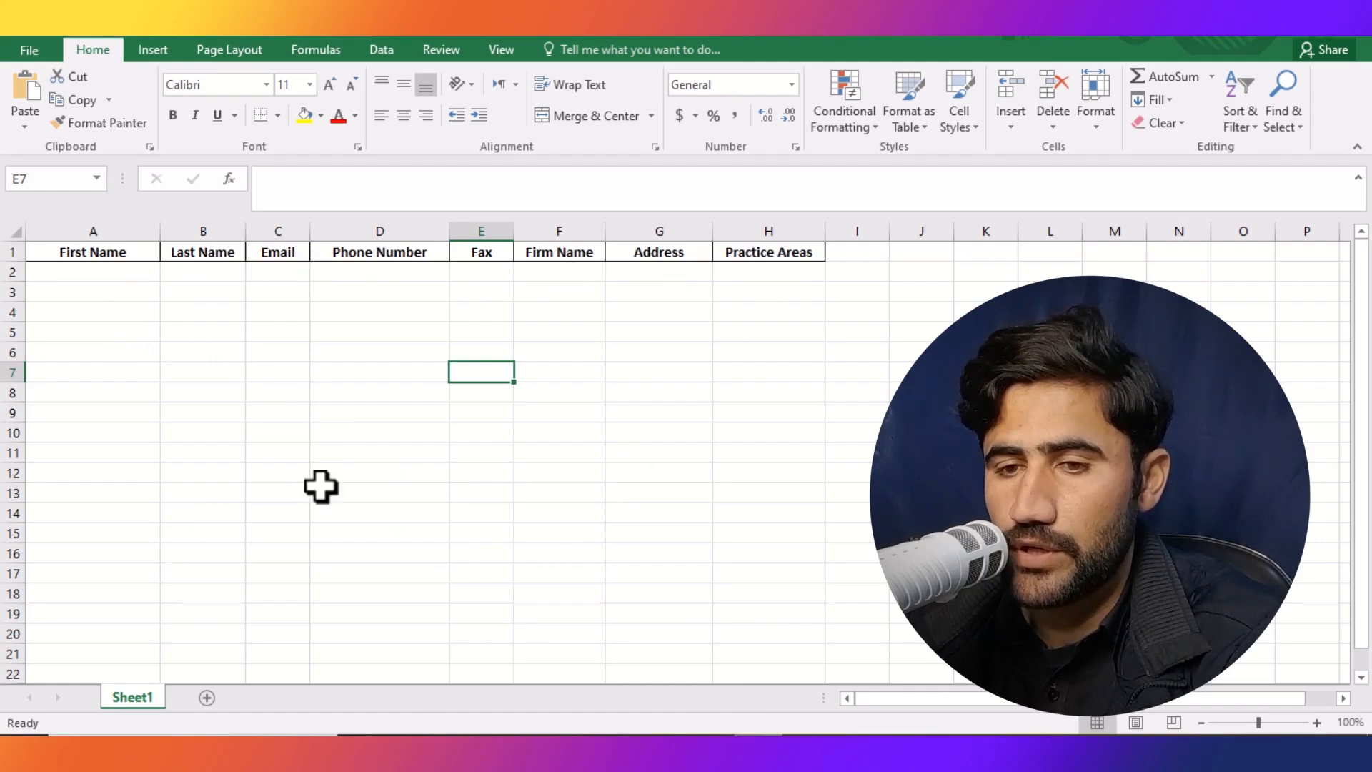
pyautogui.click(709, 746)
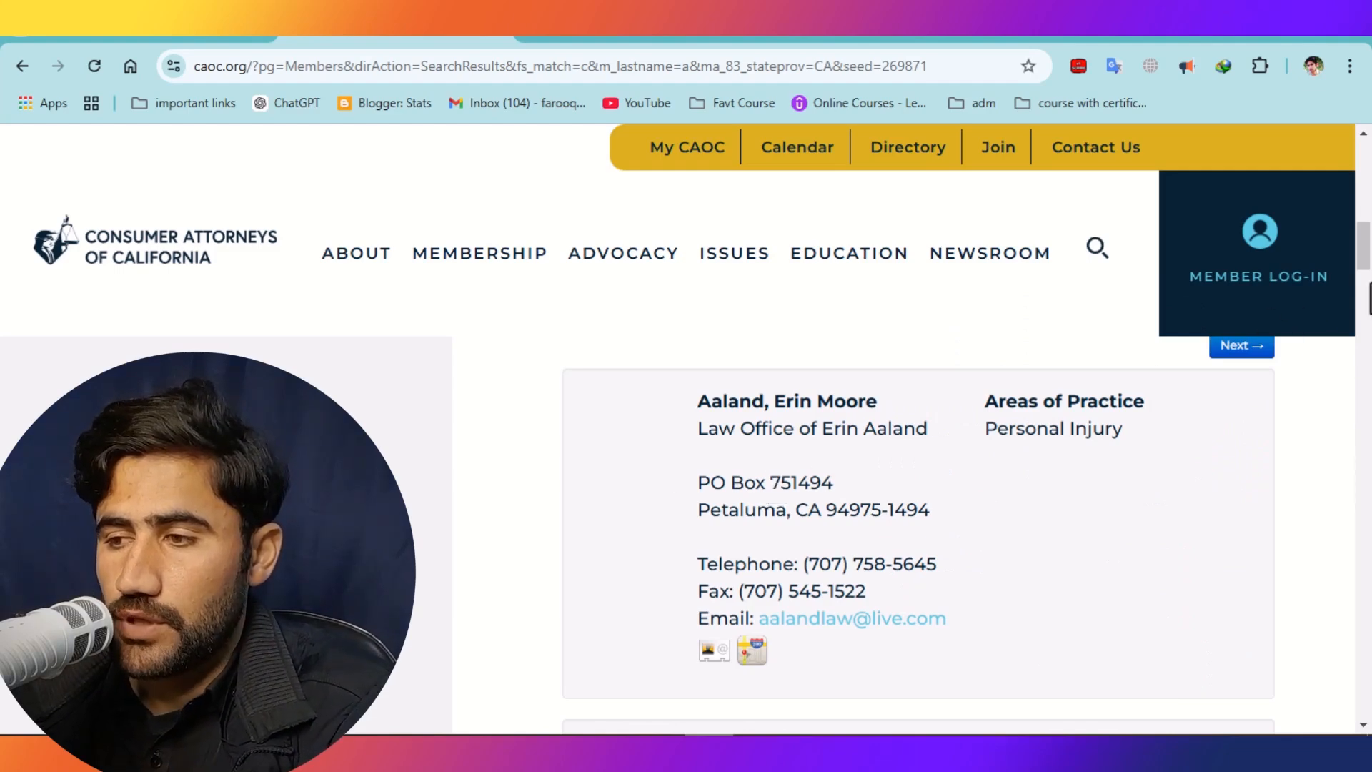
# Switch to the Word brief and copy the full ChatGPT prompt that asks for a table with the eight required columns
pyautogui.moveTo(1369, 266); pyautogui.dragTo(1369, 313)
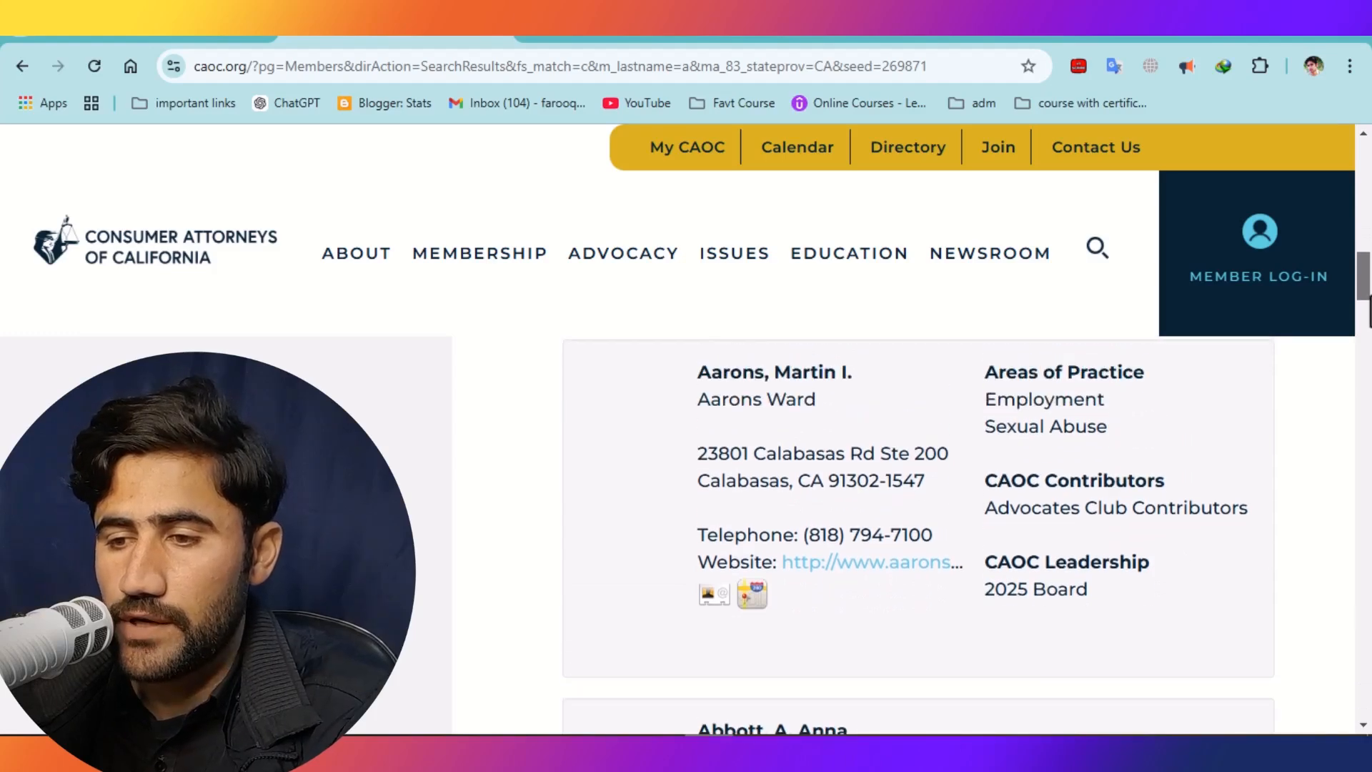
pyautogui.moveTo(1369, 313); pyautogui.dragTo(1369, 282)
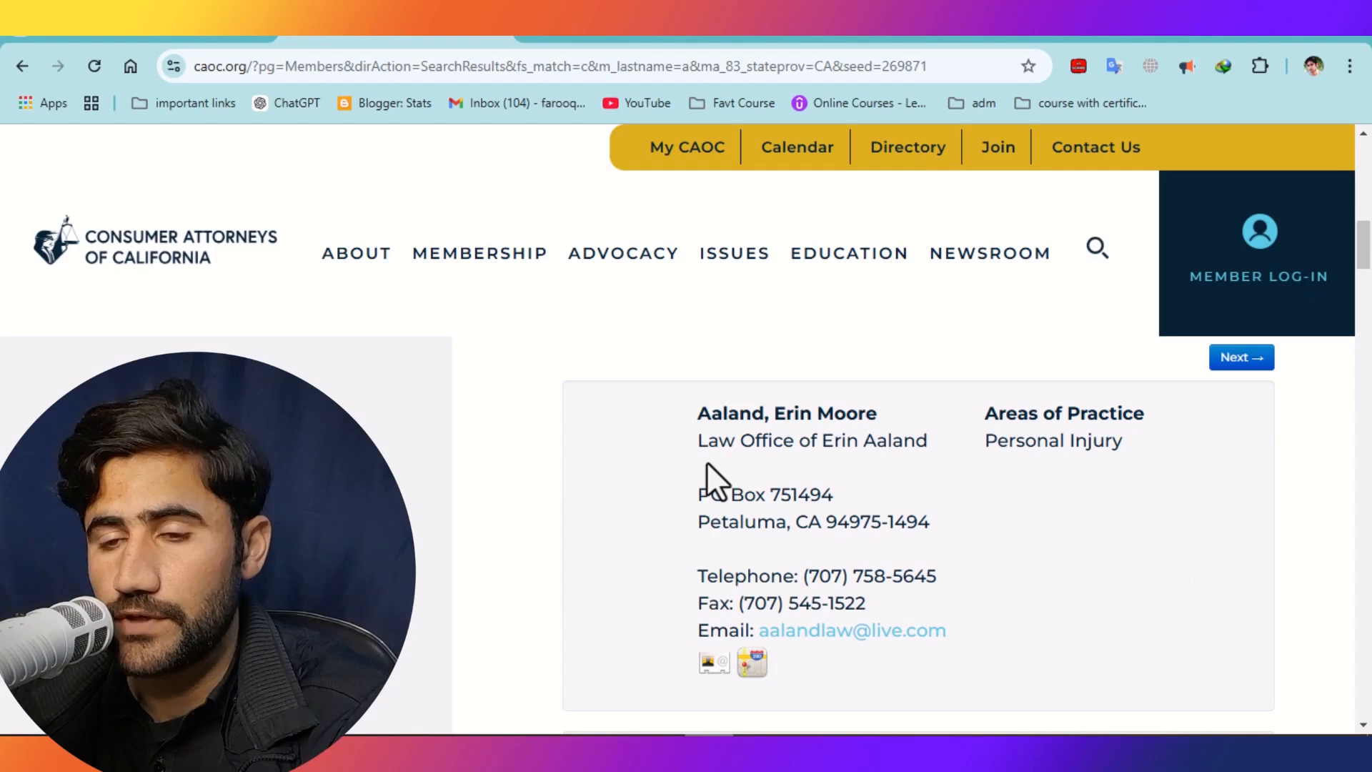
pyautogui.click(127, 37)
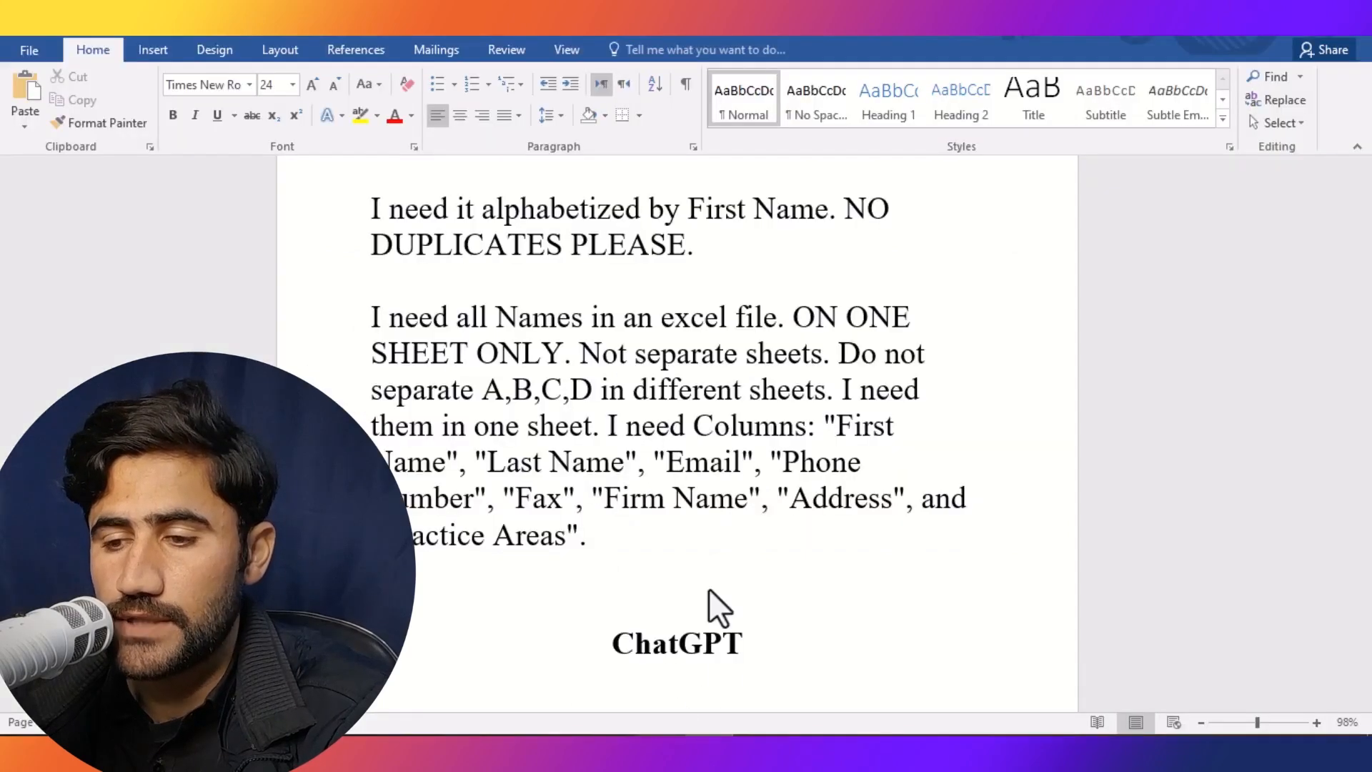
pyautogui.moveTo(1366, 417); pyautogui.dragTo(1369, 545)
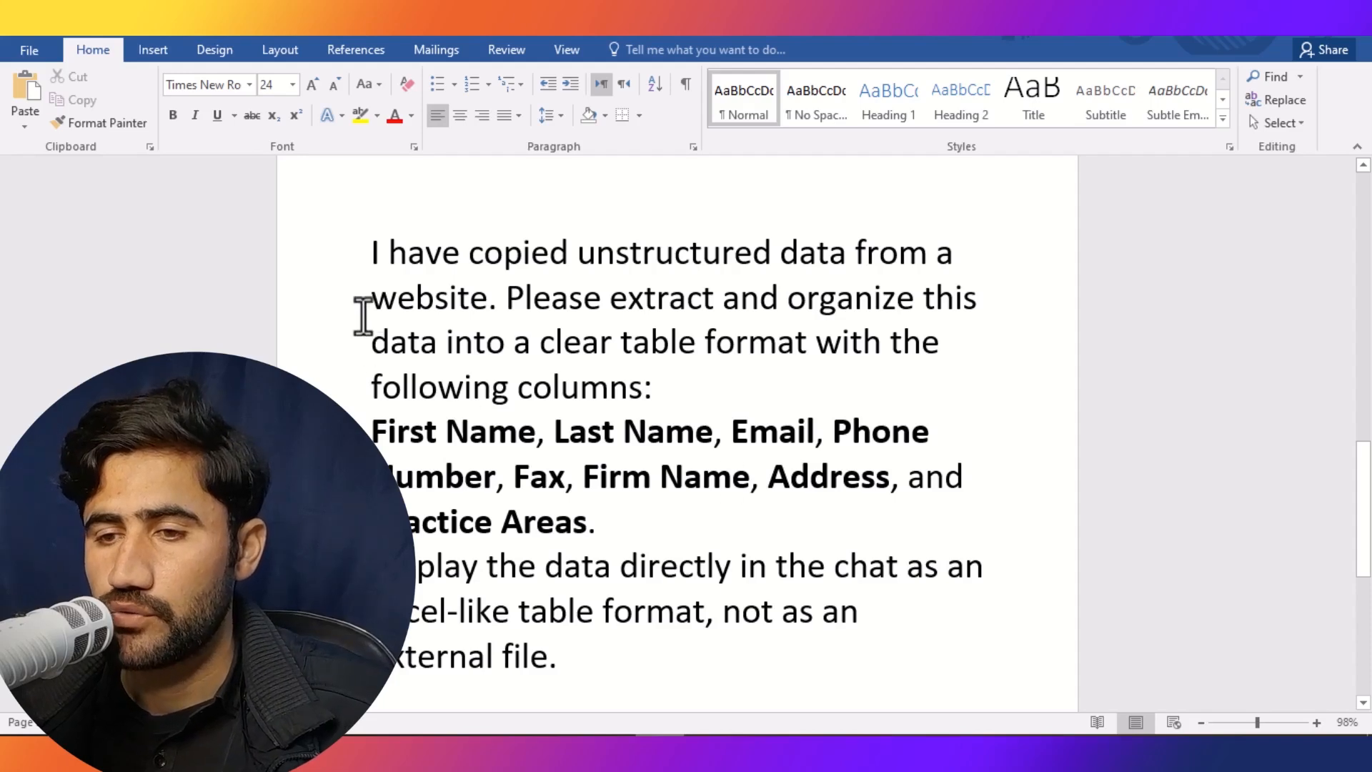
pyautogui.moveTo(374, 254); pyautogui.dragTo(563, 661)
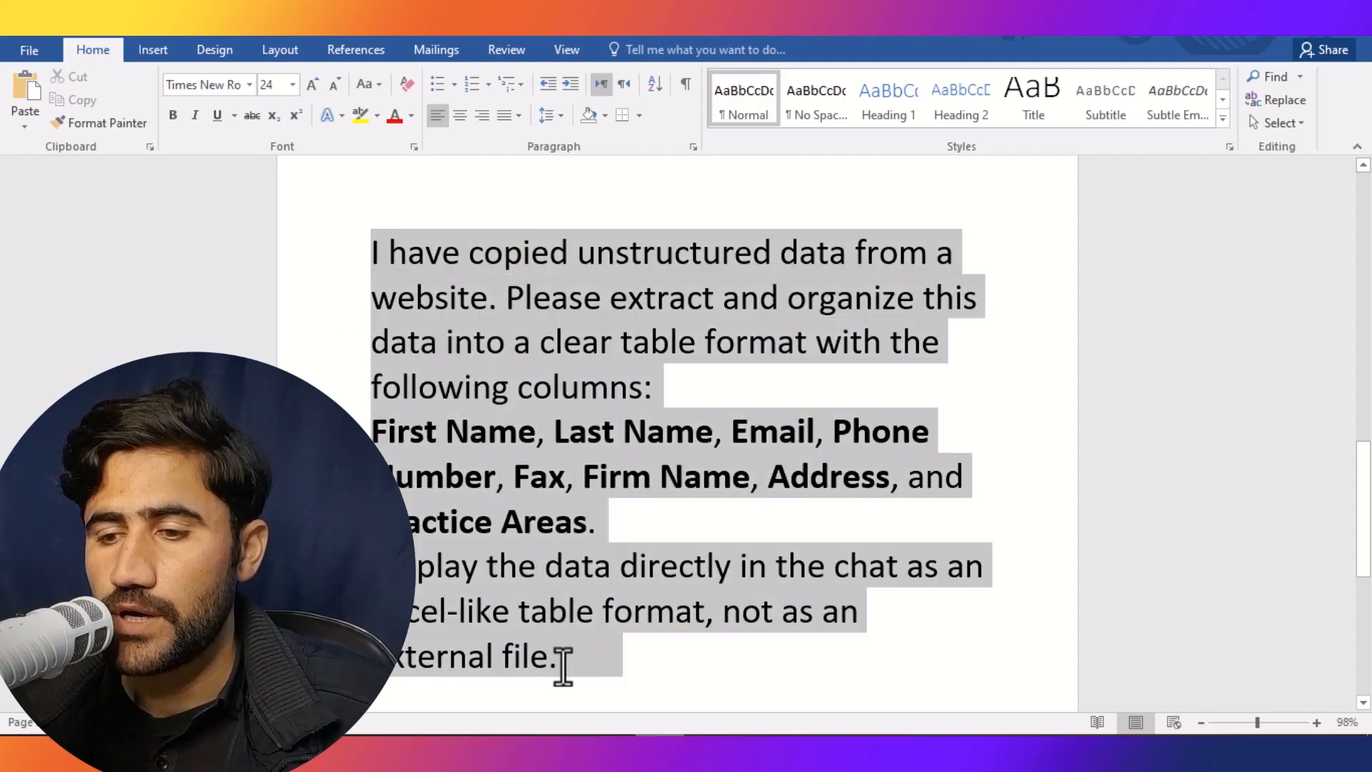
pyautogui.rightClick(548, 299)
pyautogui.click(577, 333)
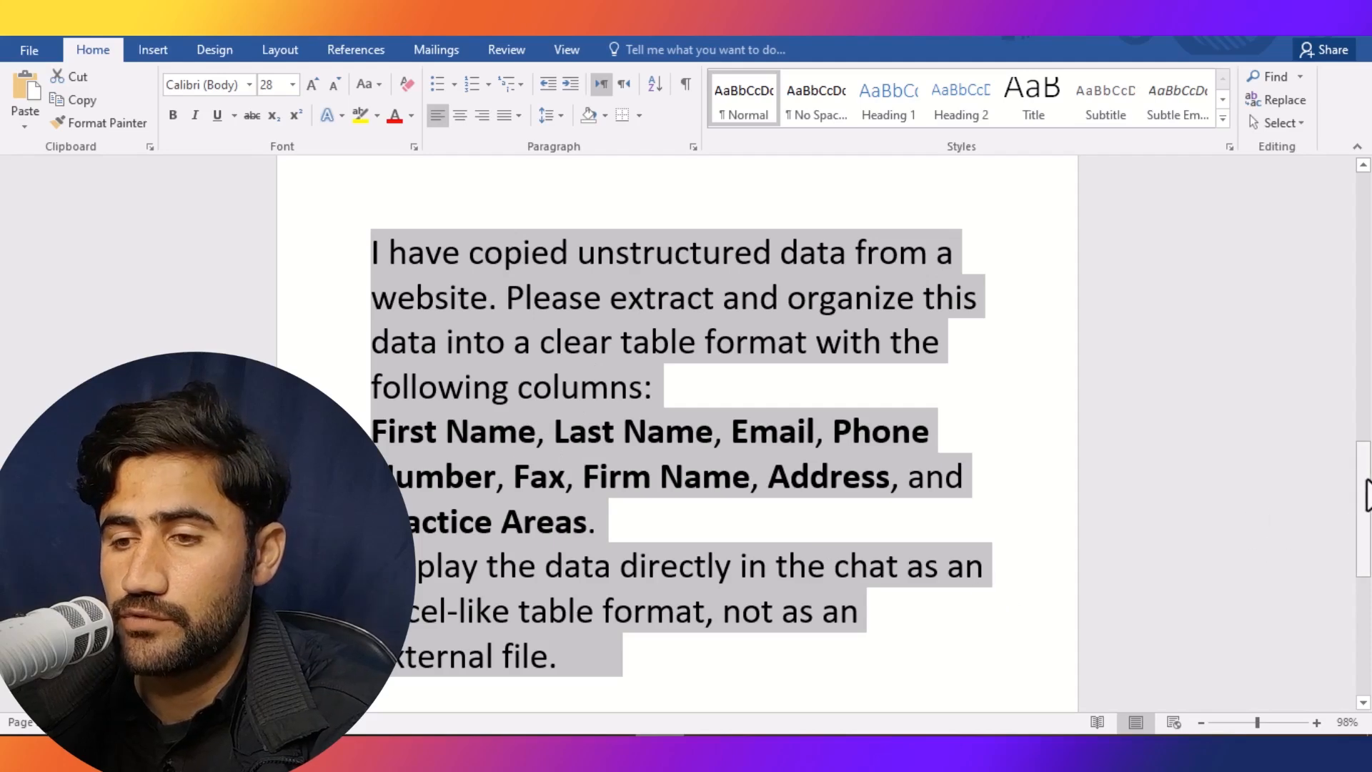
pyautogui.moveTo(1366, 490); pyautogui.dragTo(1366, 493)
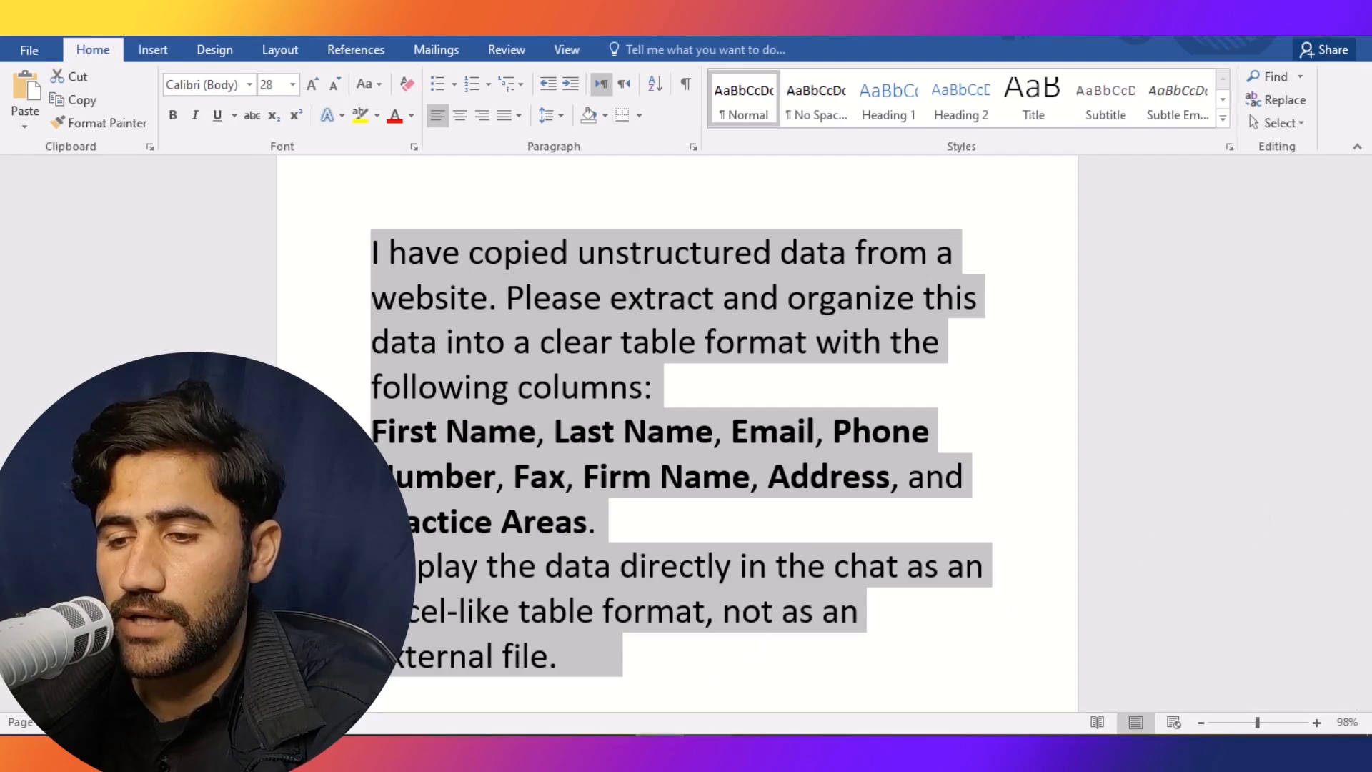
# Switch to ChatGPT in Chrome, send it the copied prompt, and dismiss the plan limit notice
pyautogui.click(709, 736)
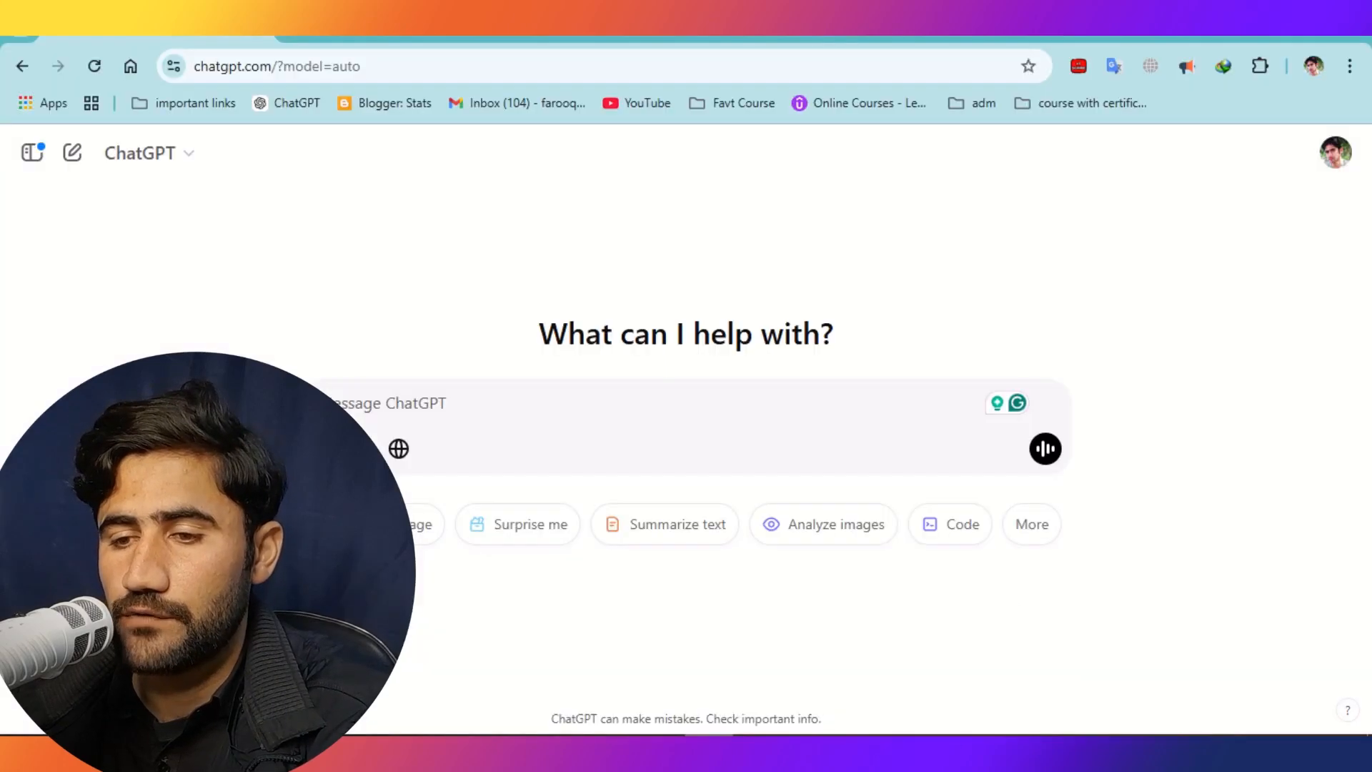
pyautogui.rightClick(404, 413)
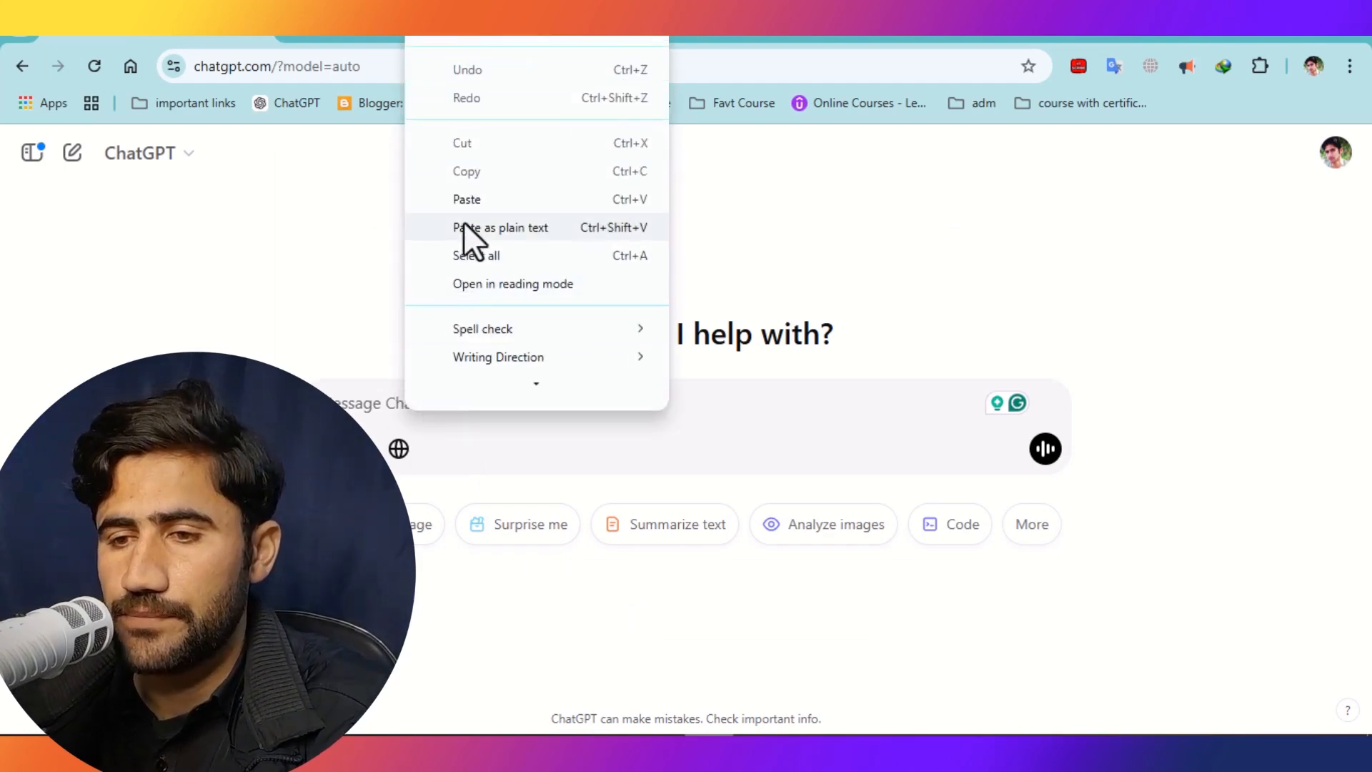
pyautogui.click(469, 198)
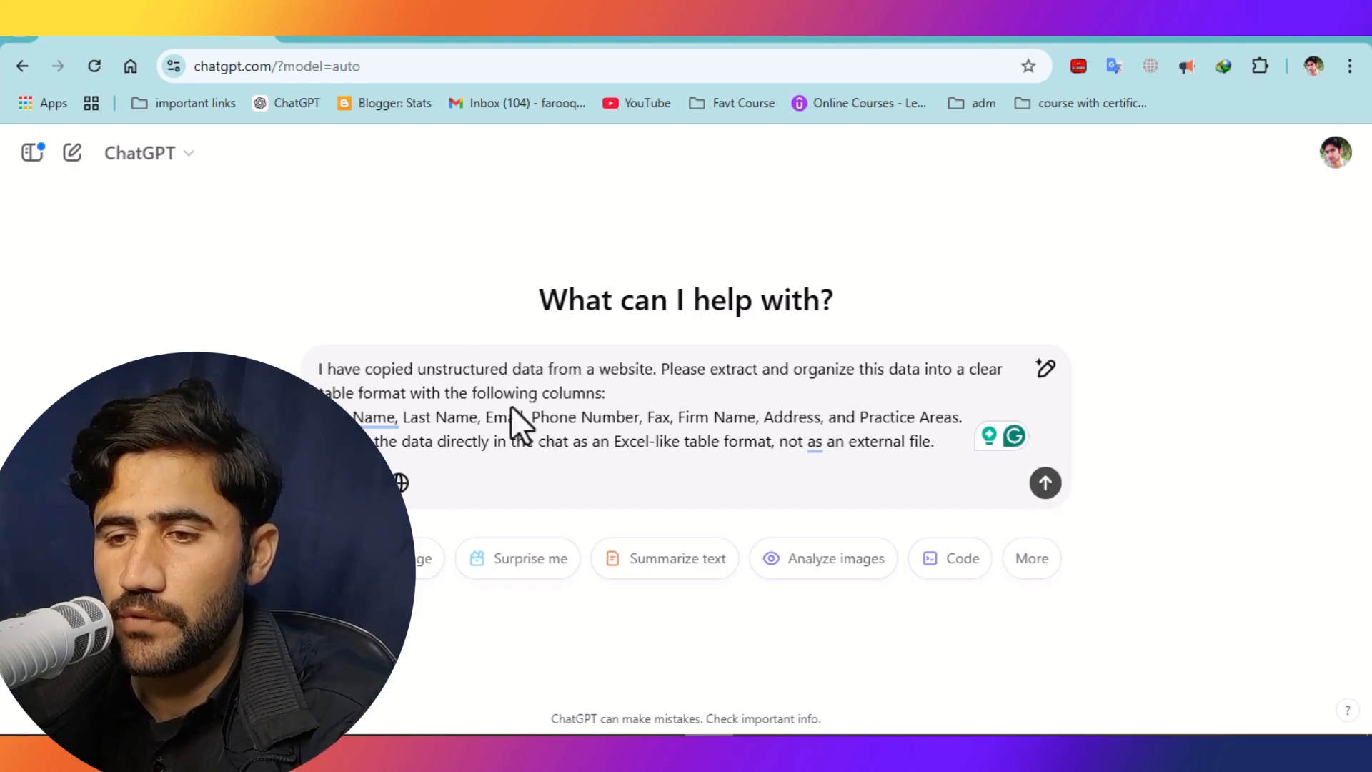
pyautogui.press('Return')
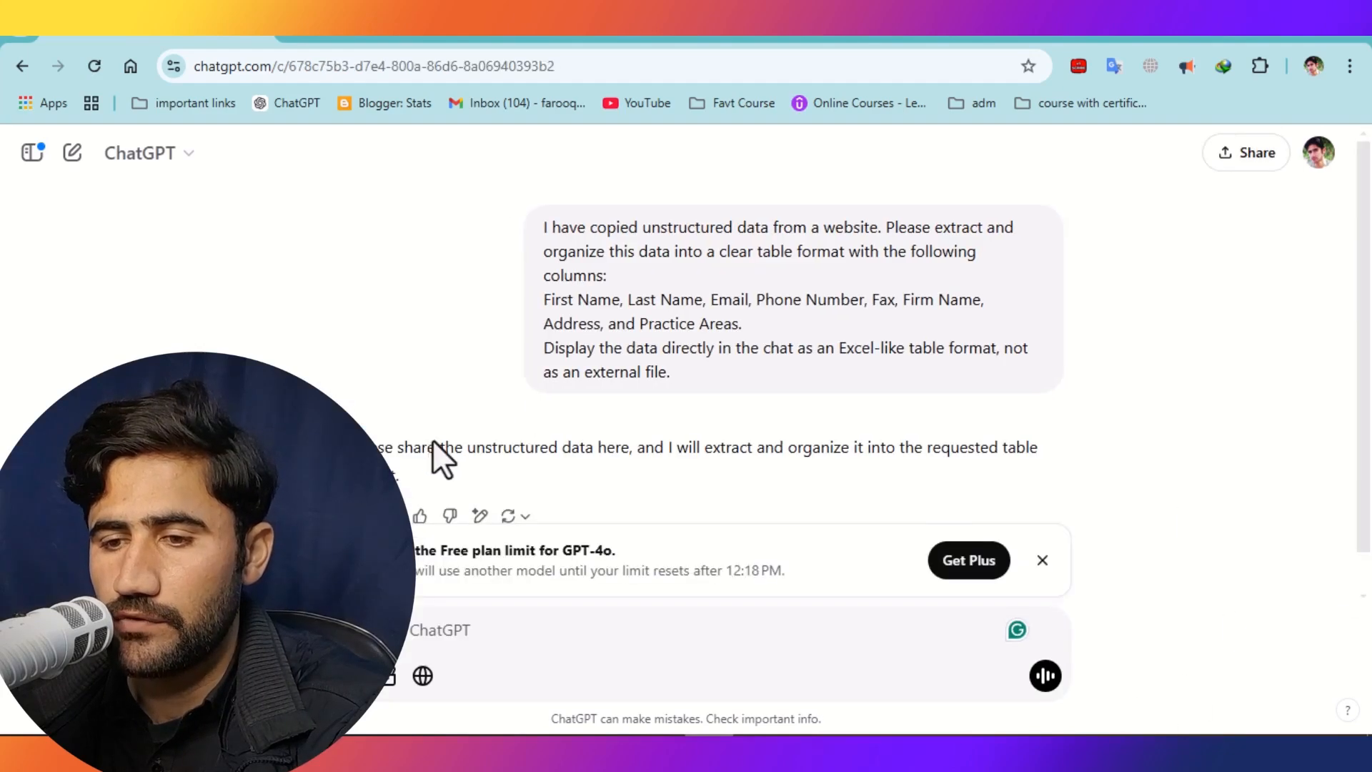
pyautogui.scroll(-2, 433, 440)
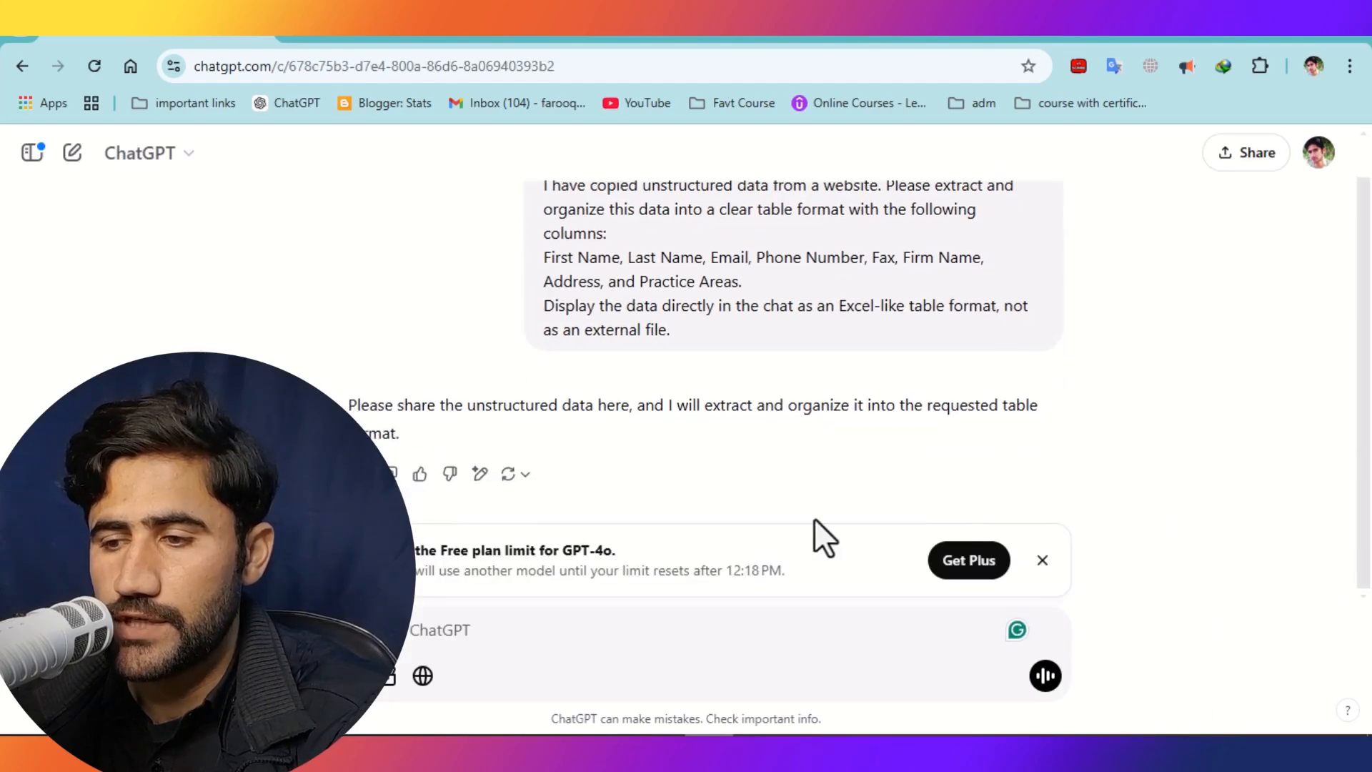
pyautogui.click(1041, 562)
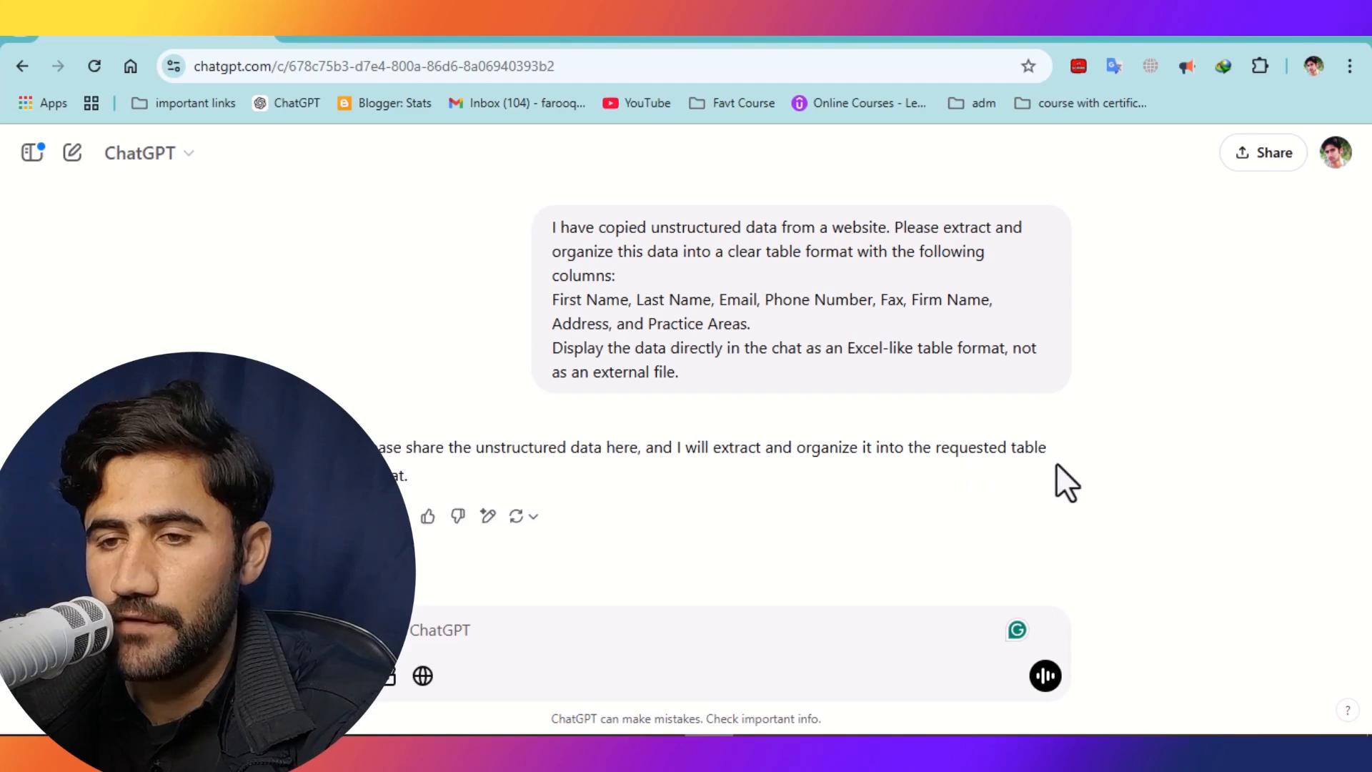
# Return to the CAOC search results and copy all attorney listings on the first page, from the first entry through the last
pyautogui.click(353, 40)
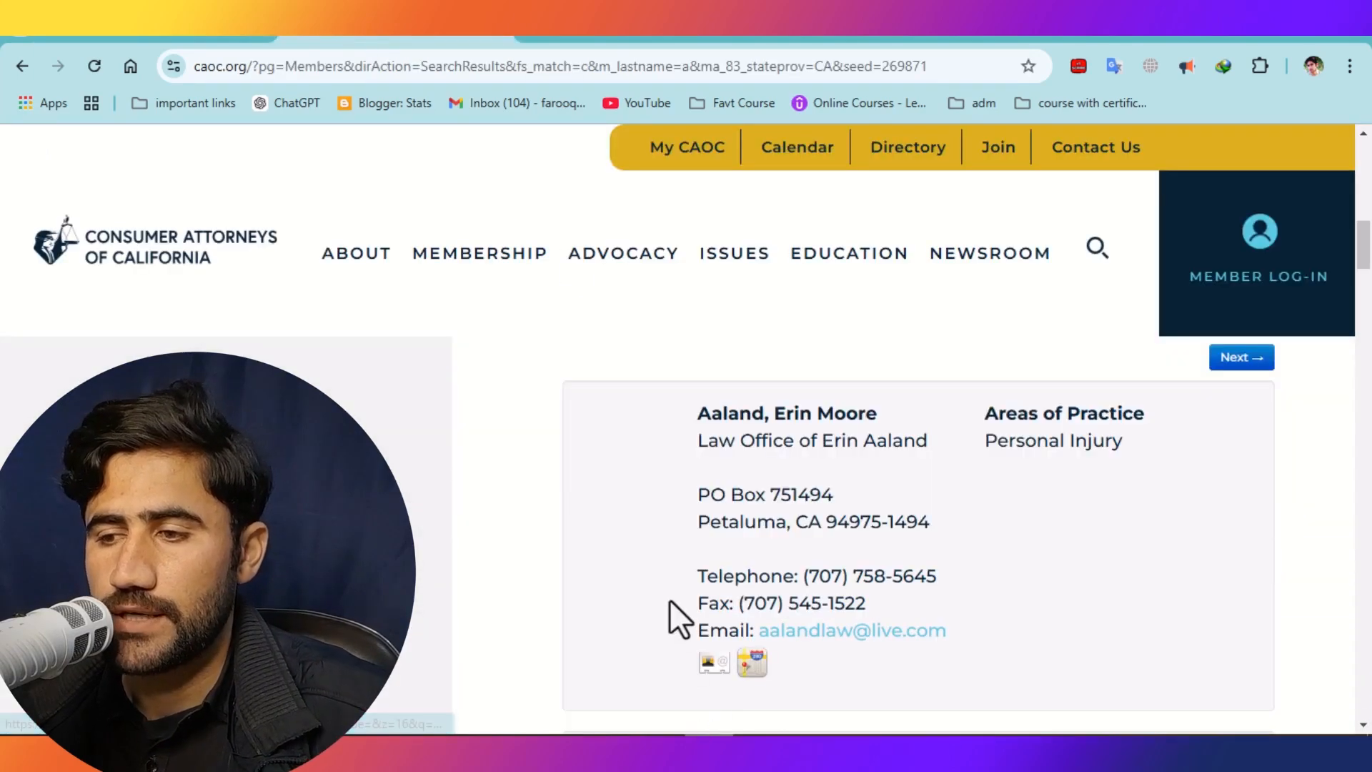
pyautogui.moveTo(693, 415); pyautogui.dragTo(1094, 443)
pyautogui.click(1100, 594)
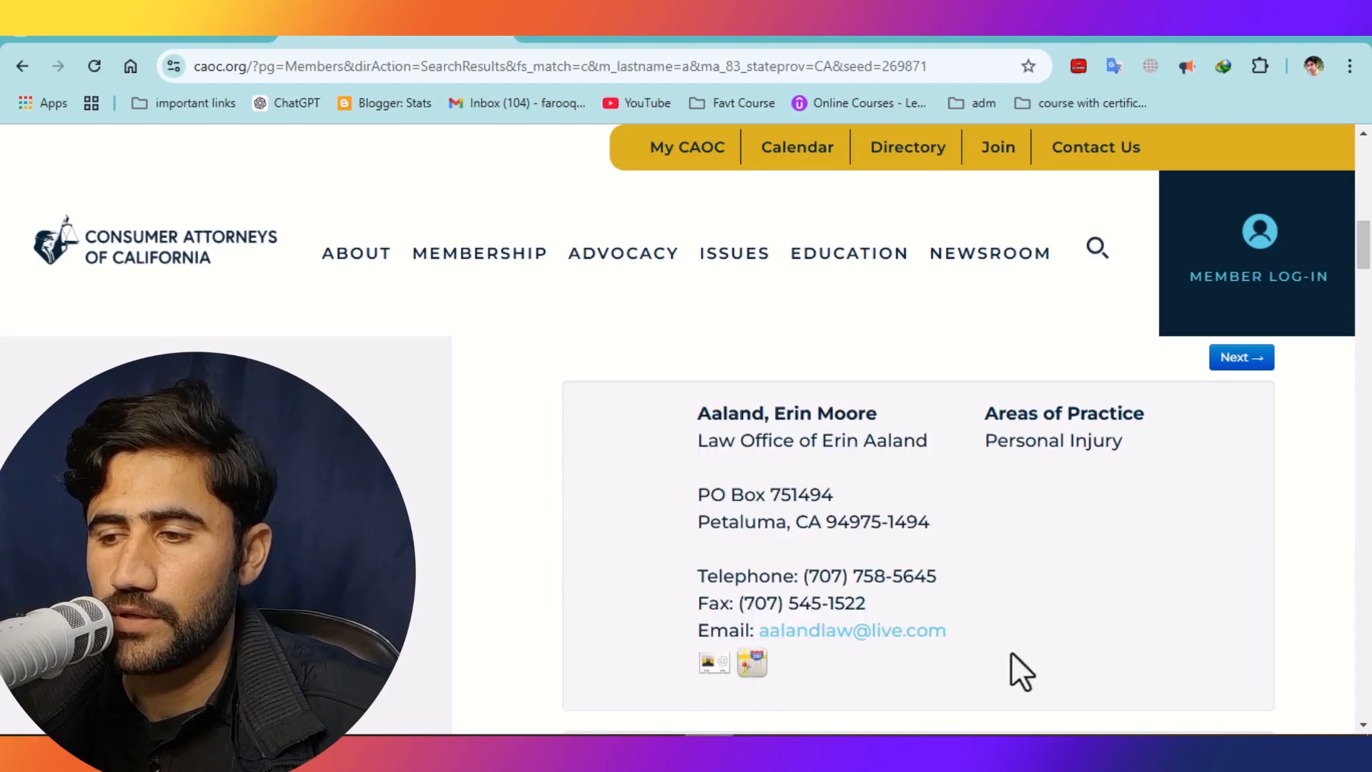
pyautogui.moveTo(679, 404); pyautogui.dragTo(799, 682)
pyautogui.click(800, 701)
pyautogui.tripleClick(778, 654)
pyautogui.tripleClick(792, 670)
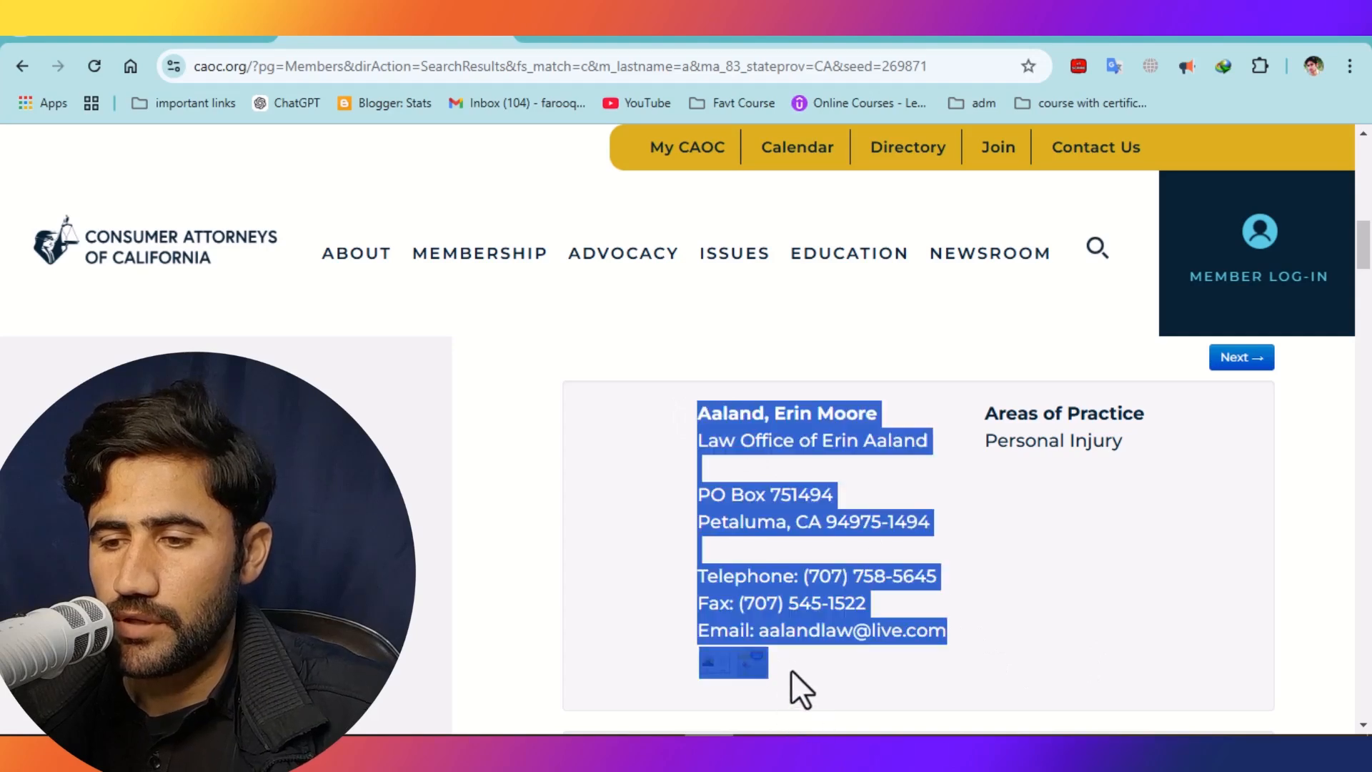
pyautogui.scroll(-2, 792, 668)
pyautogui.moveTo(792, 668); pyautogui.dragTo(967, 464)
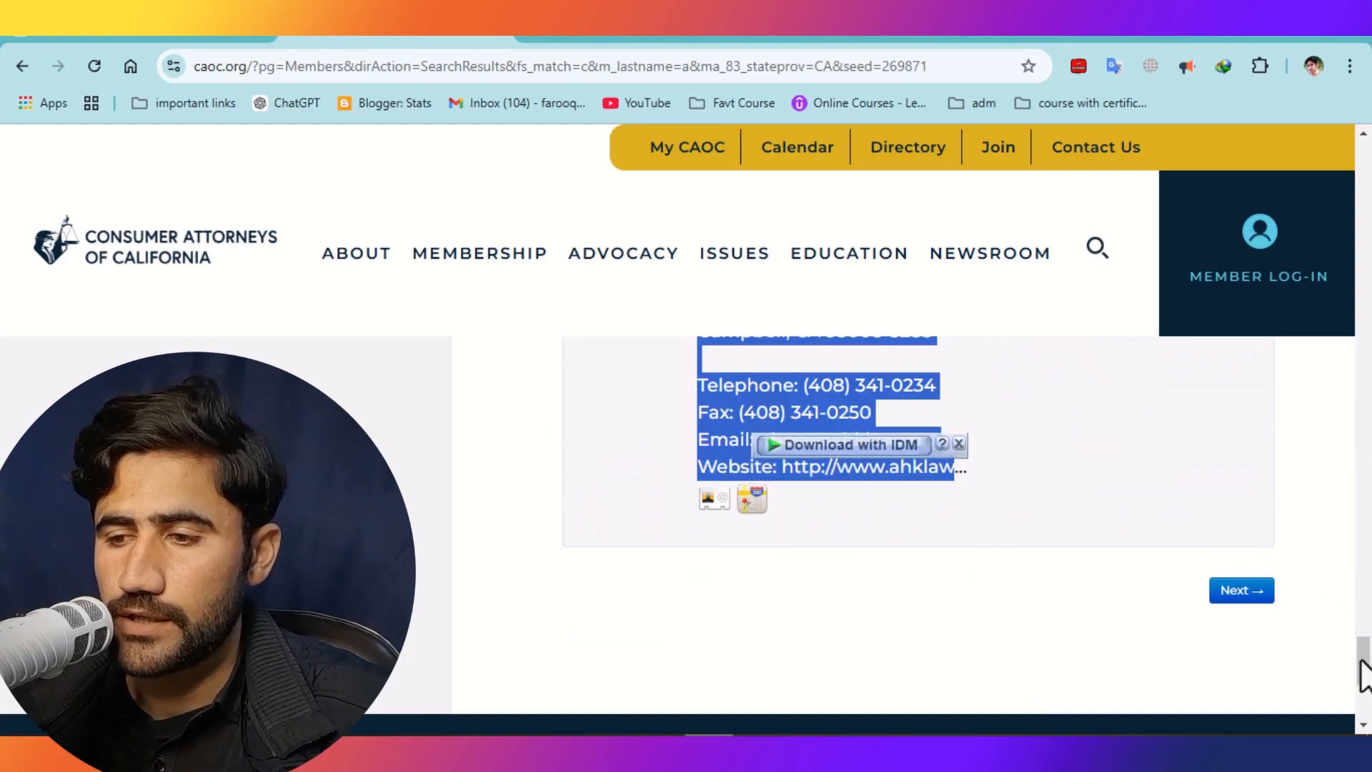
pyautogui.moveTo(1362, 659); pyautogui.dragTo(1362, 634)
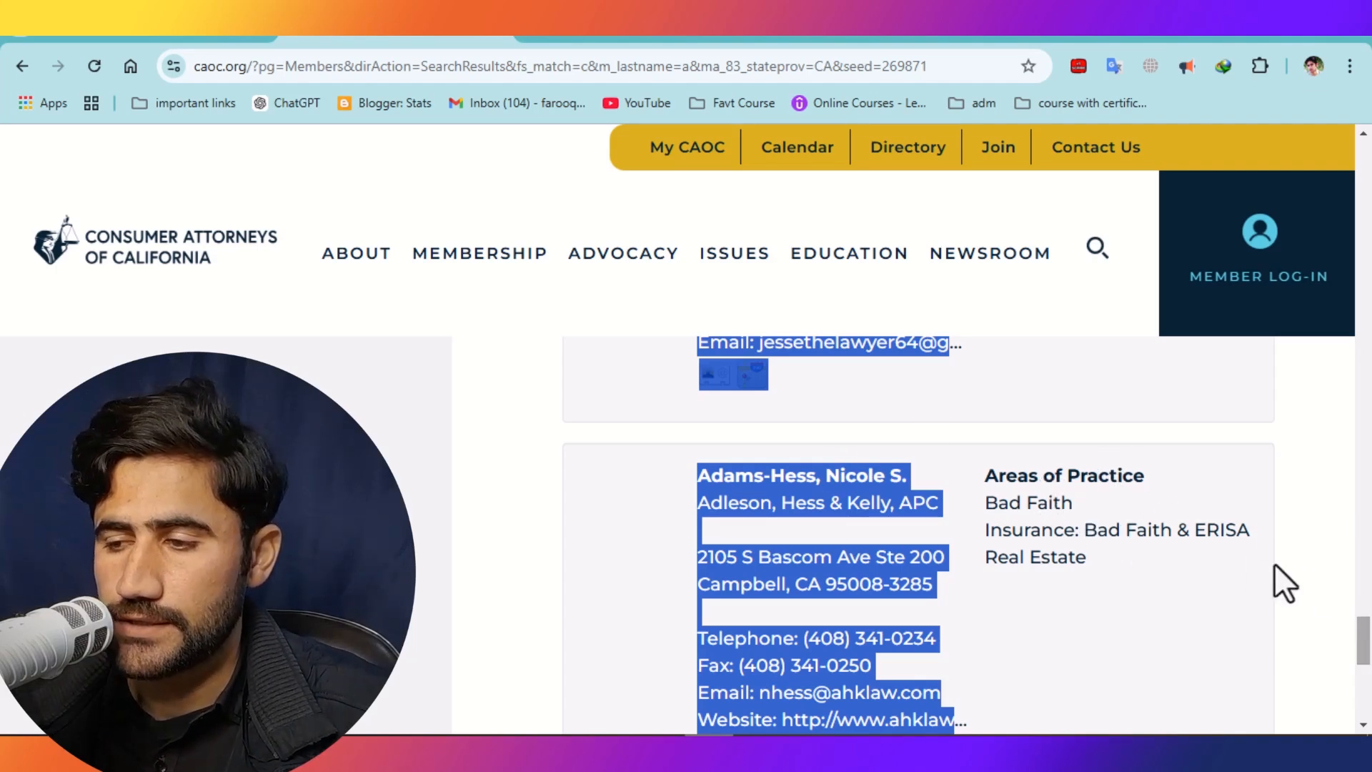
pyautogui.moveTo(1365, 652); pyautogui.dragTo(1368, 271)
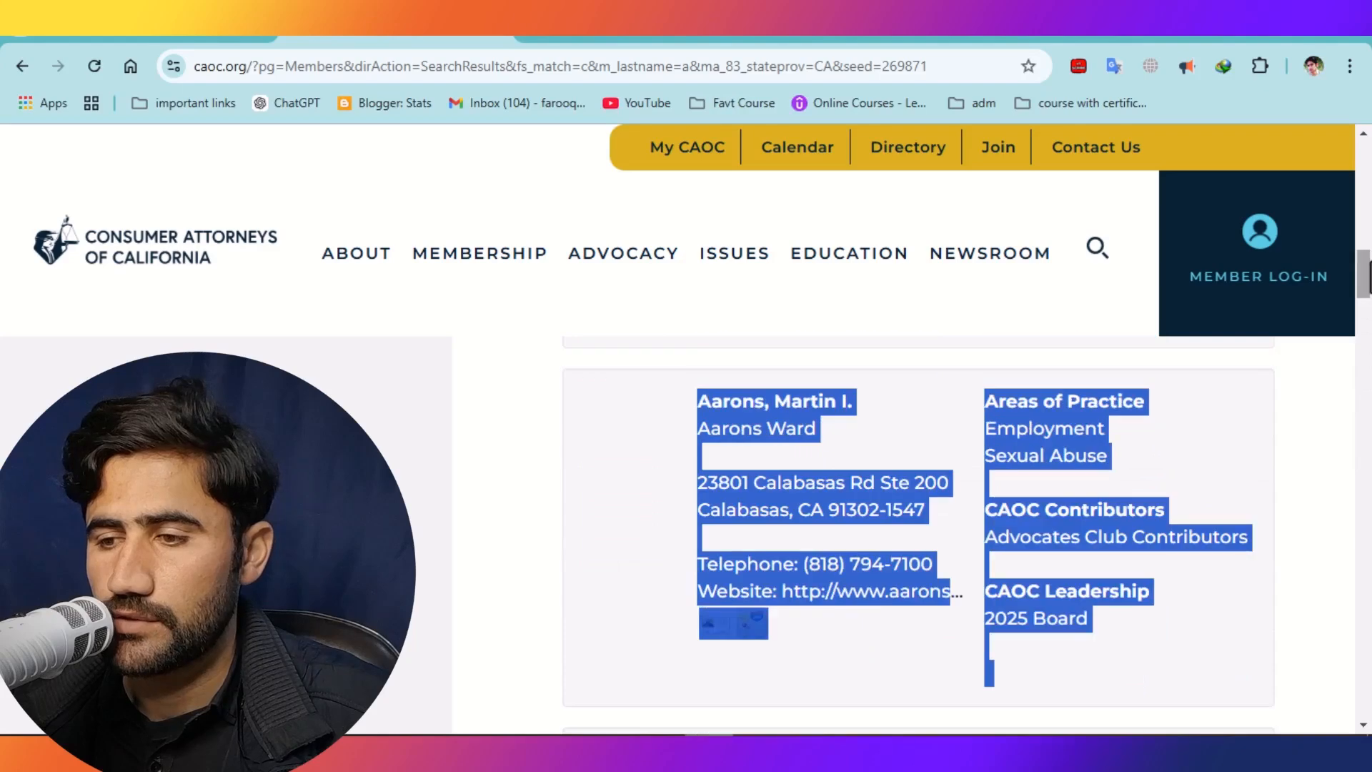
pyautogui.rightClick(744, 404)
pyautogui.click(787, 66)
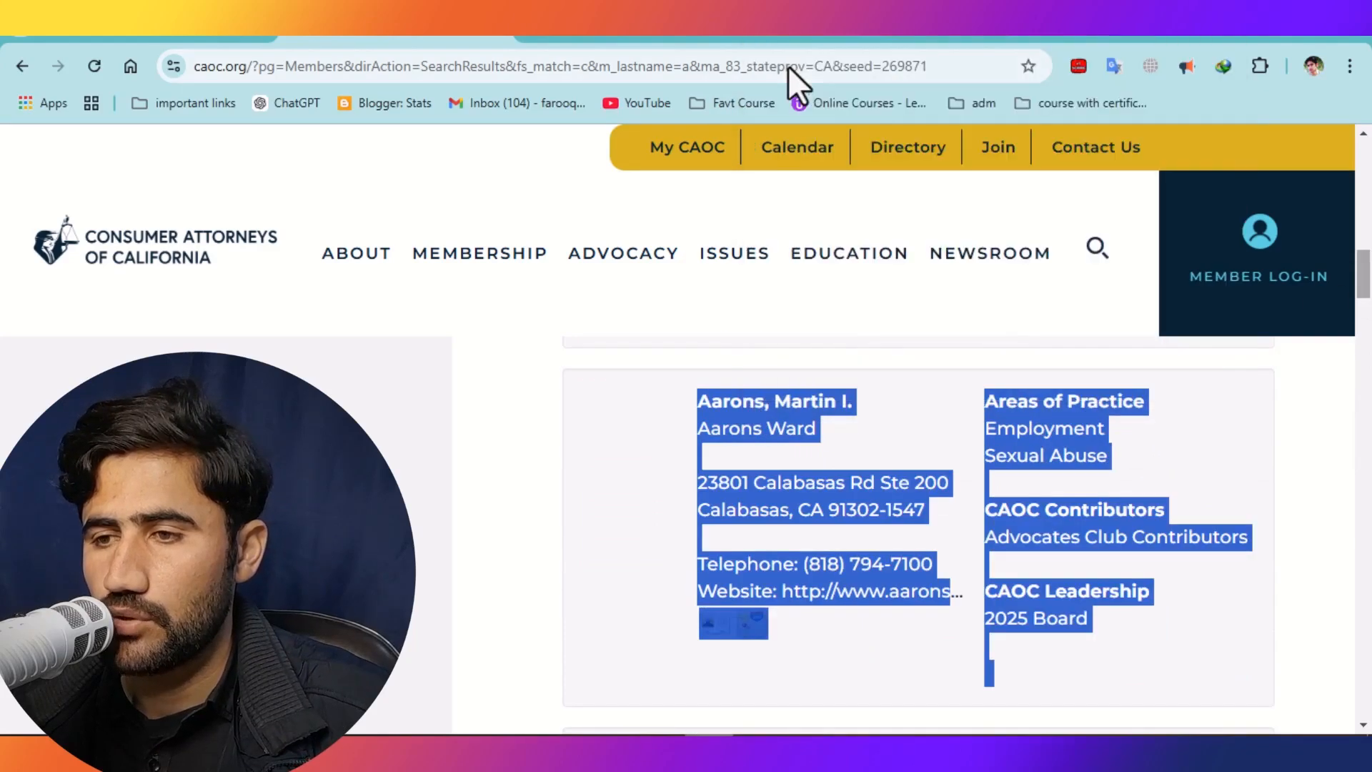
# Paste the copied attorney listings into the ChatGPT conversation and send them
pyautogui.click(113, 37)
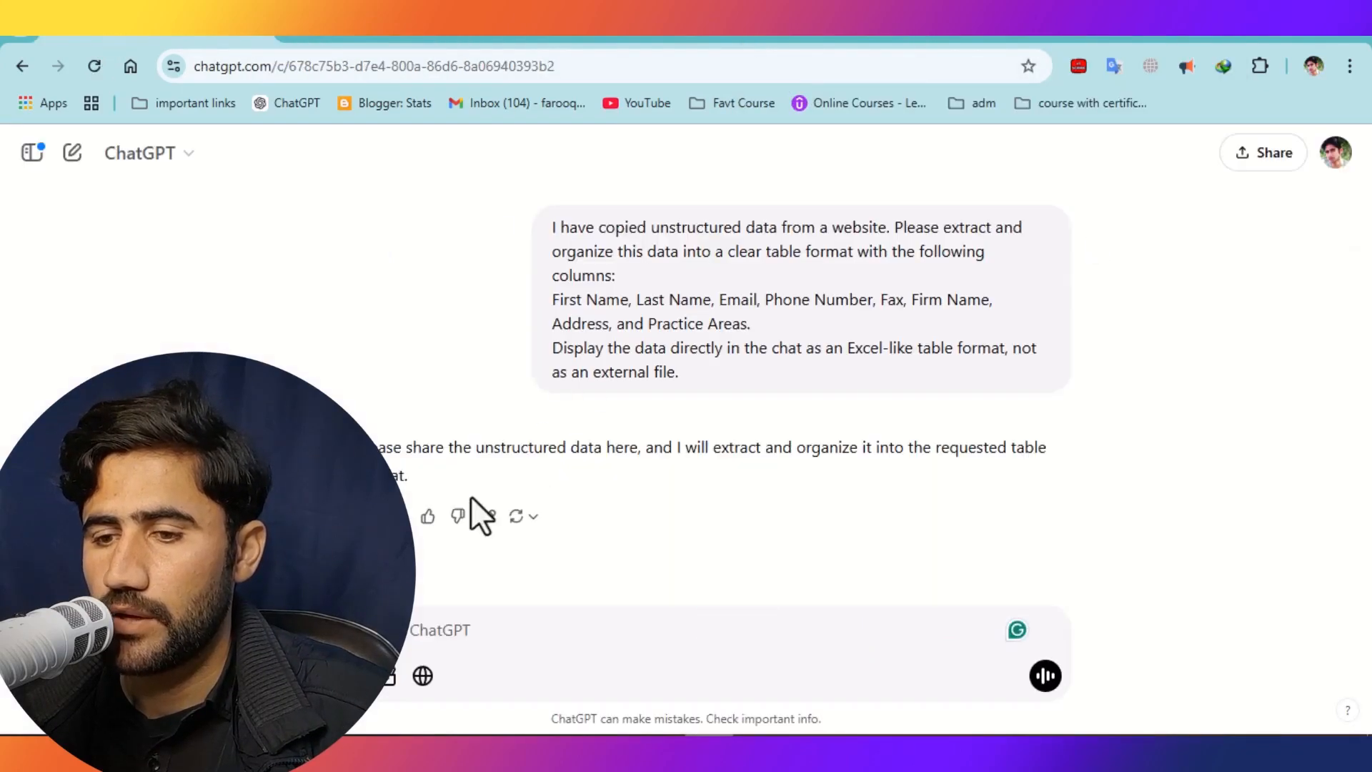
pyautogui.rightClick(418, 638)
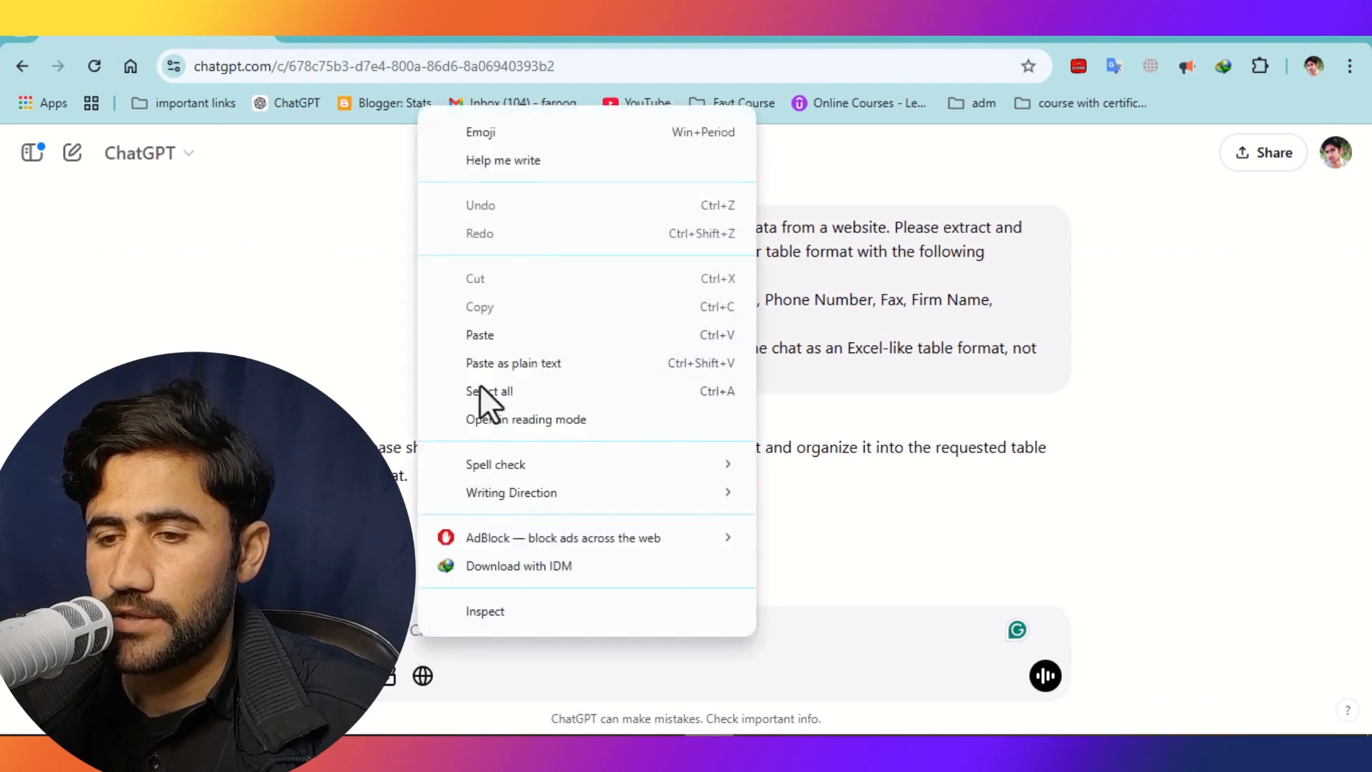
pyautogui.click(473, 341)
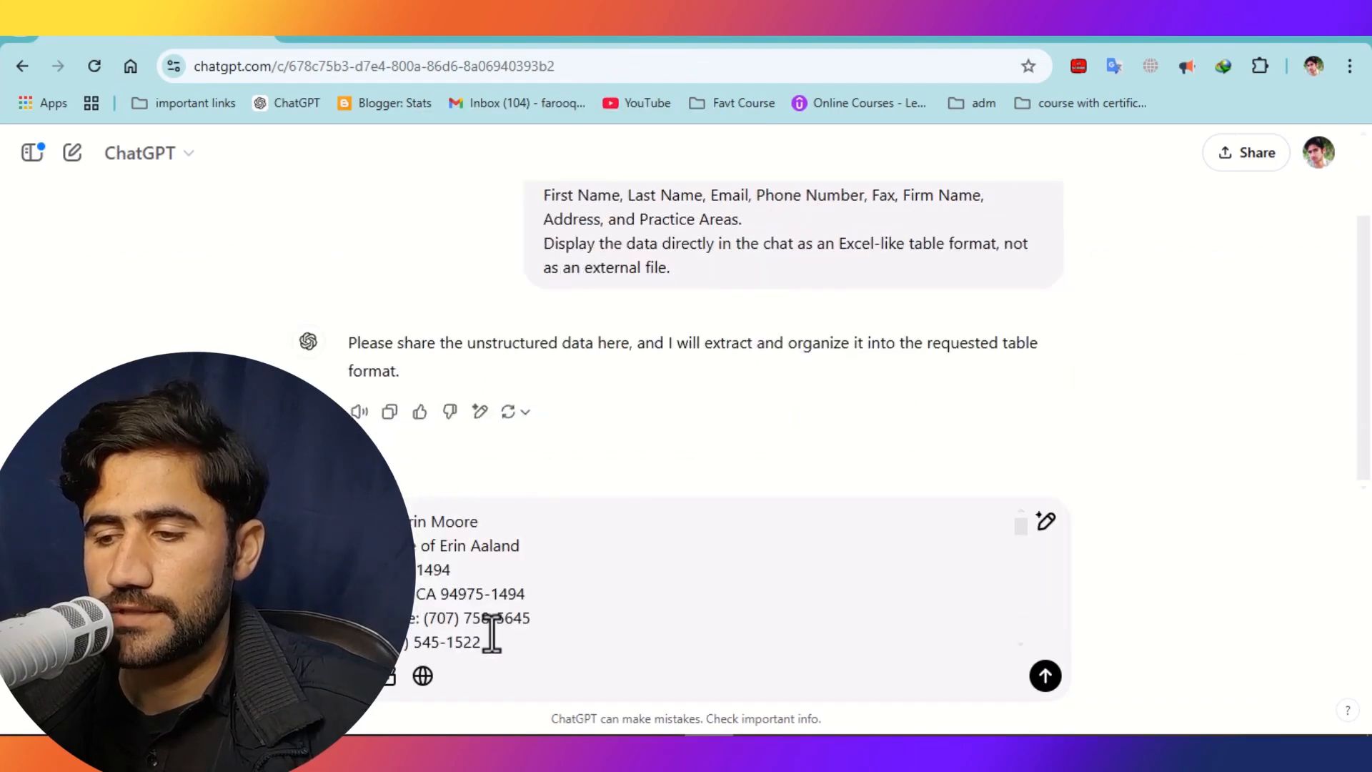
pyautogui.press('Return')
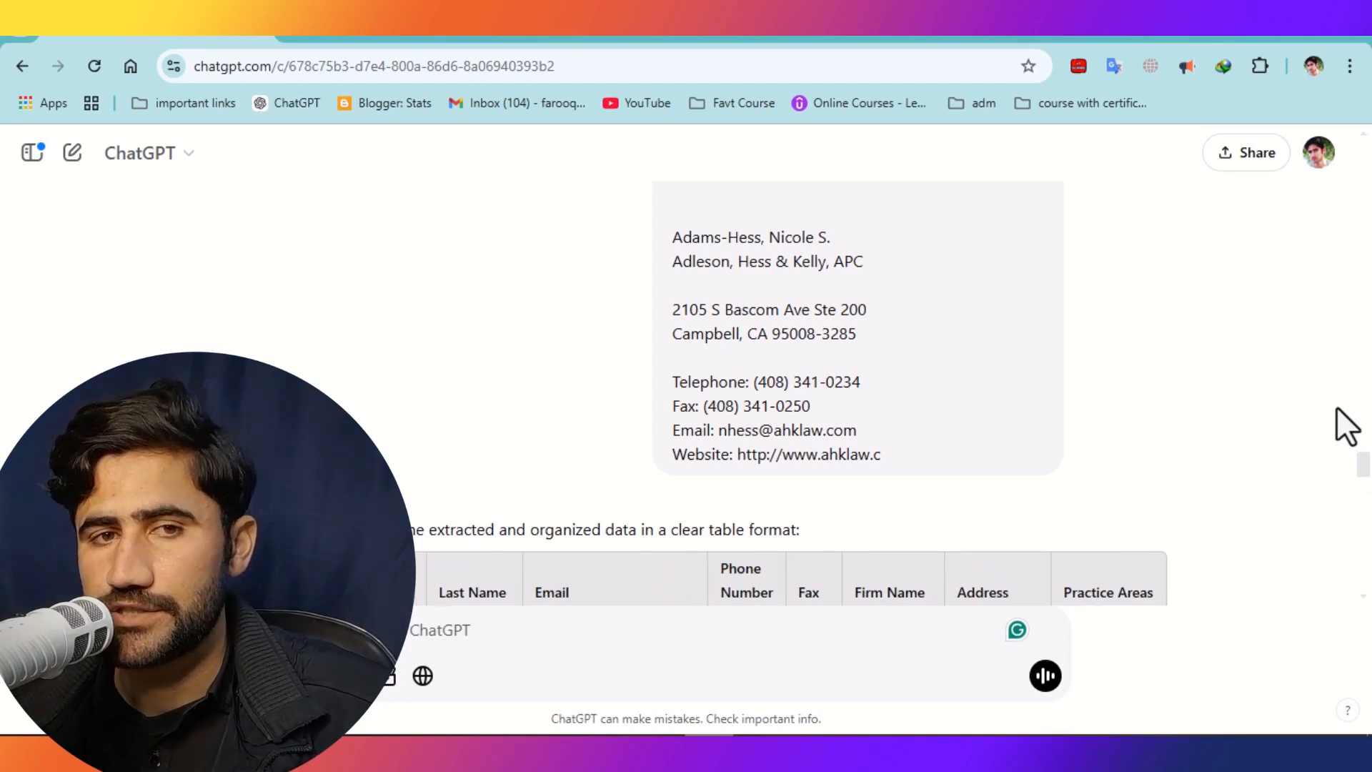
# Review the table ChatGPT generated and copy it from the header row through the last attorney's row
pyautogui.scroll(-10, 1347, 427)
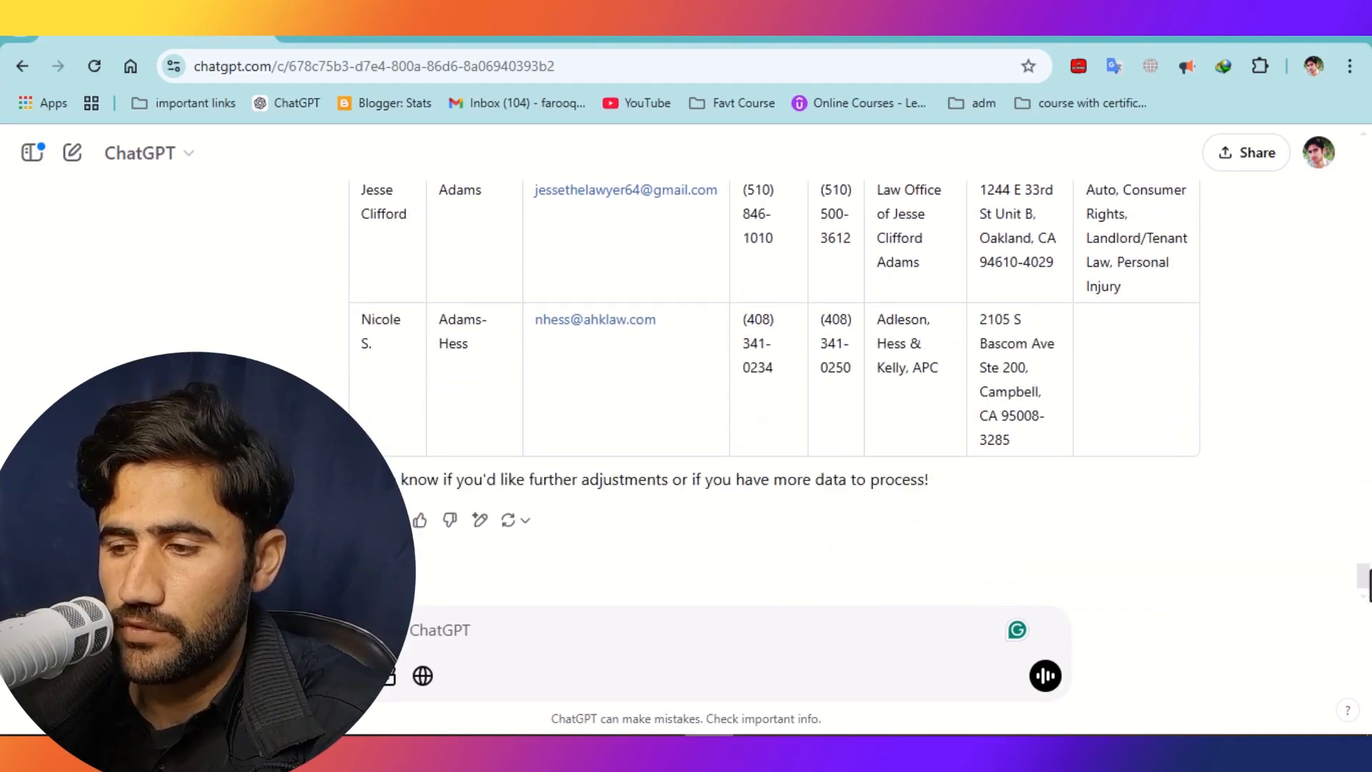
pyautogui.scroll(15, 776, 393)
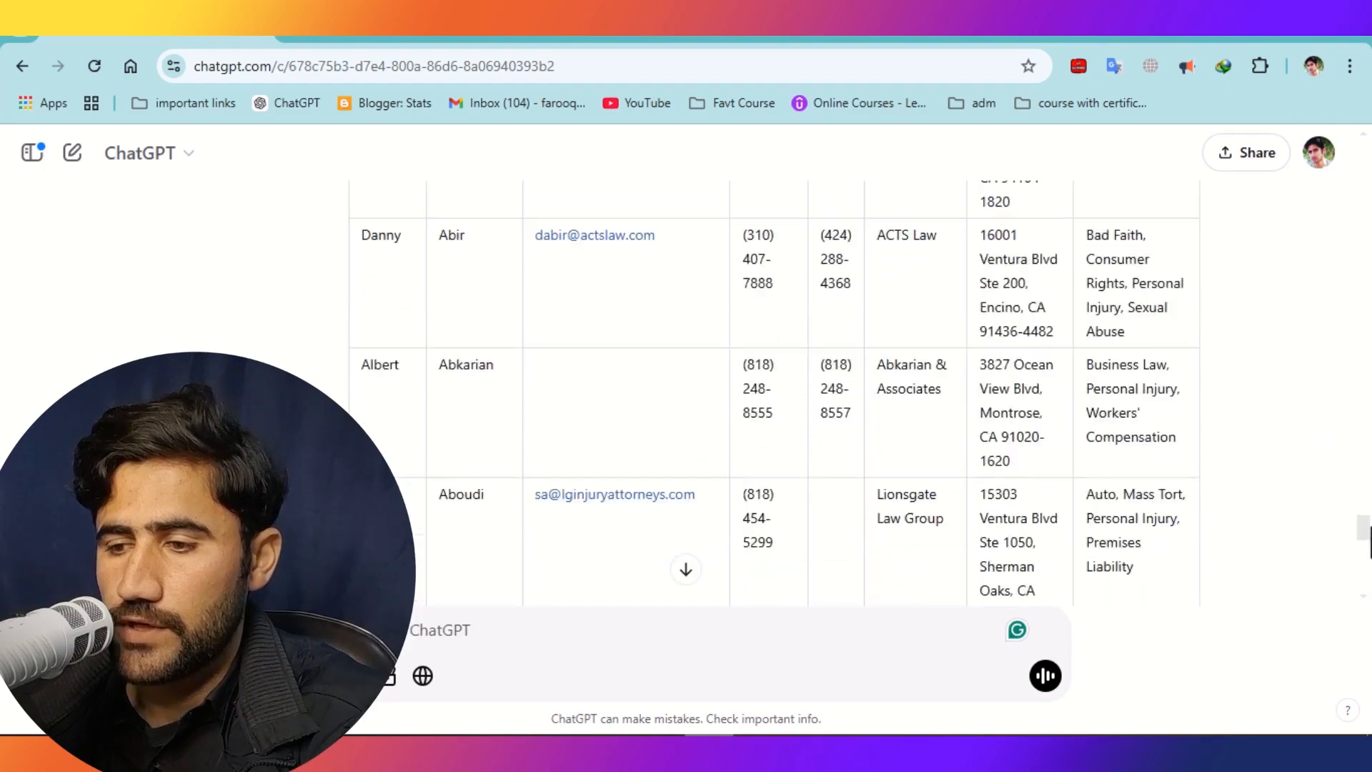
pyautogui.scroll(10, 776, 393)
pyautogui.scroll(-2, 775, 393)
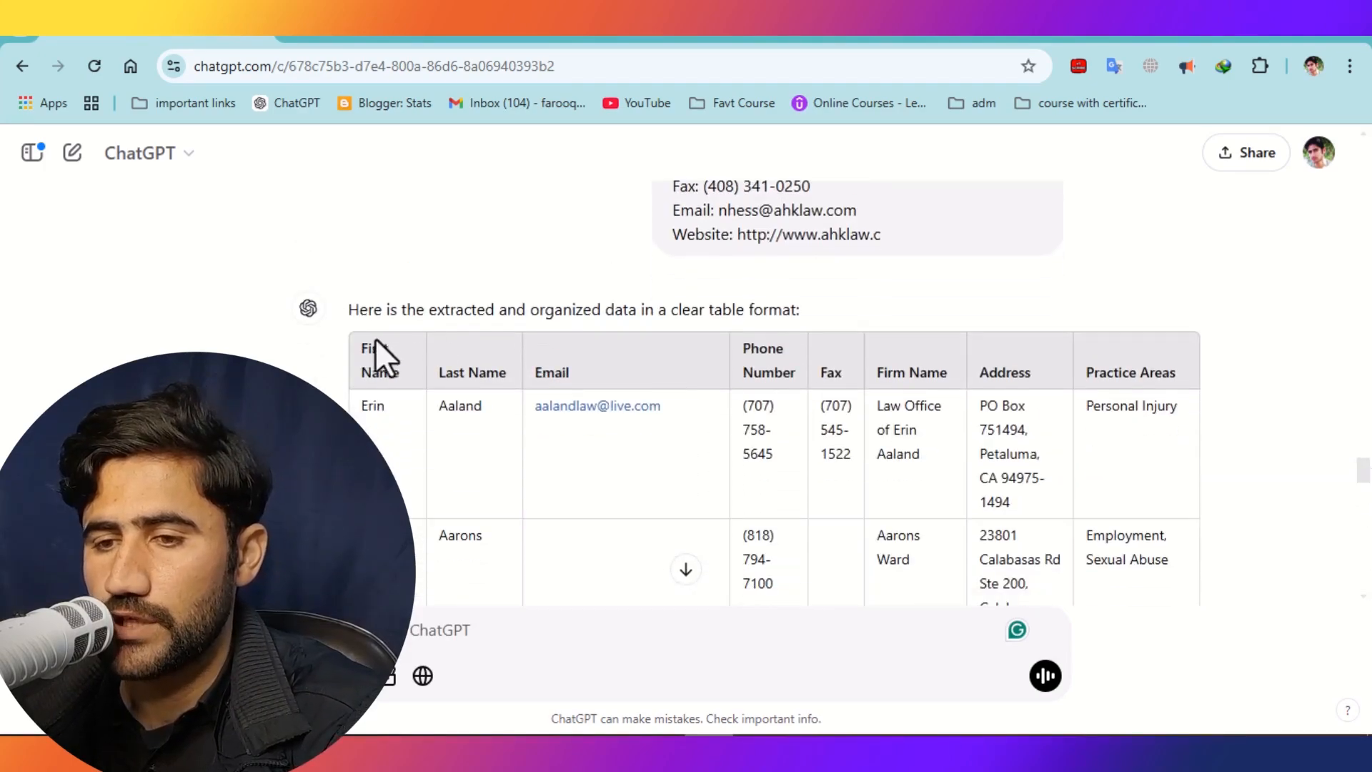
pyautogui.moveTo(358, 343); pyautogui.dragTo(1086, 379)
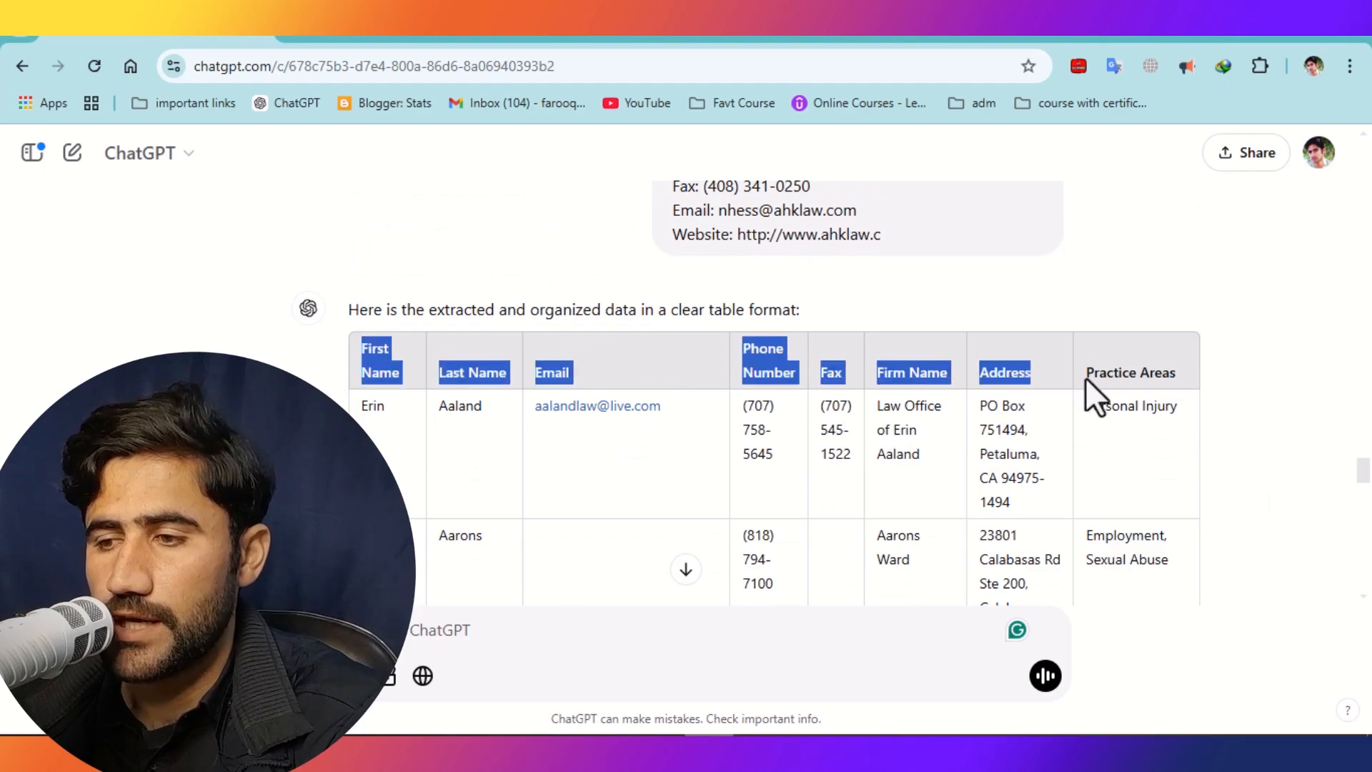
pyautogui.moveTo(1191, 386); pyautogui.dragTo(1163, 438)
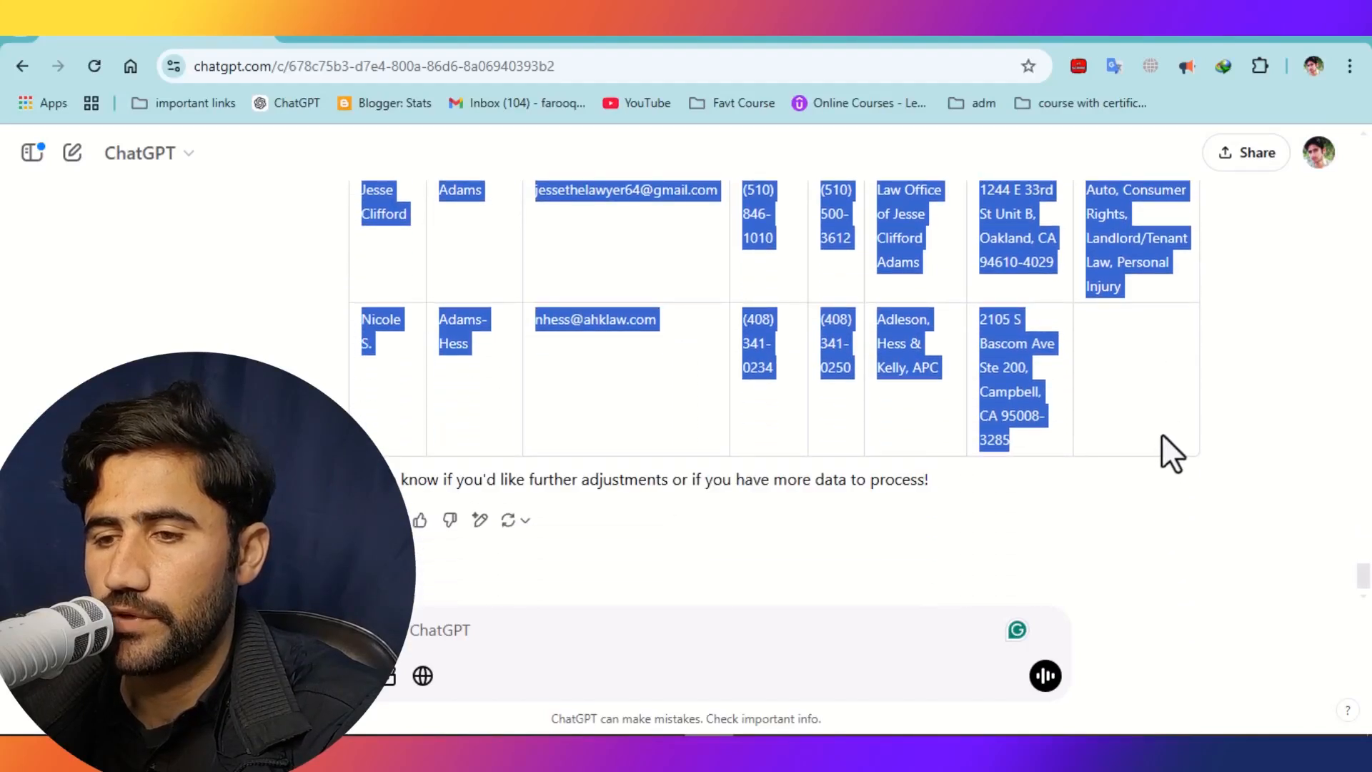
pyautogui.rightClick(582, 323)
pyautogui.click(638, 350)
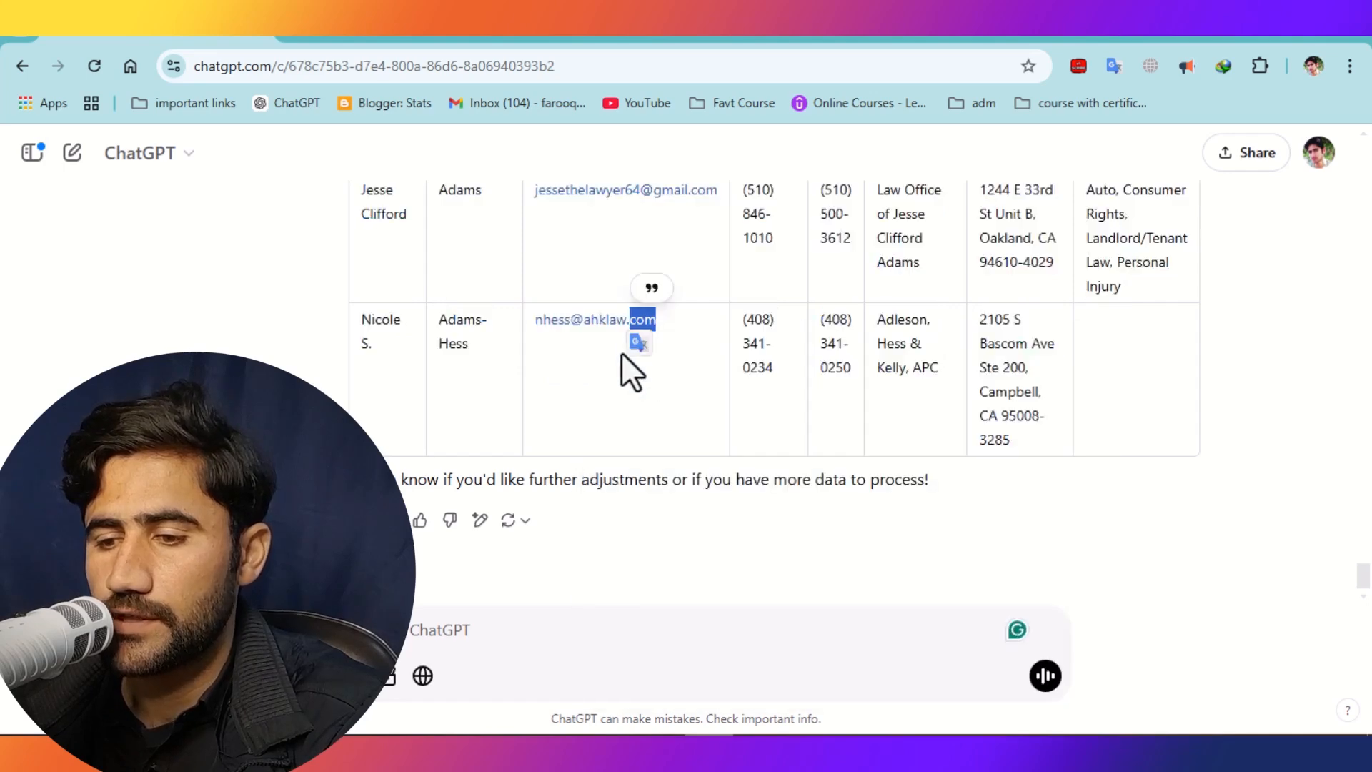
# Switch to Excel and try to paste the copied attorney table into the worksheet with the prepared headers
pyautogui.hotkey('alt', 'Tab')
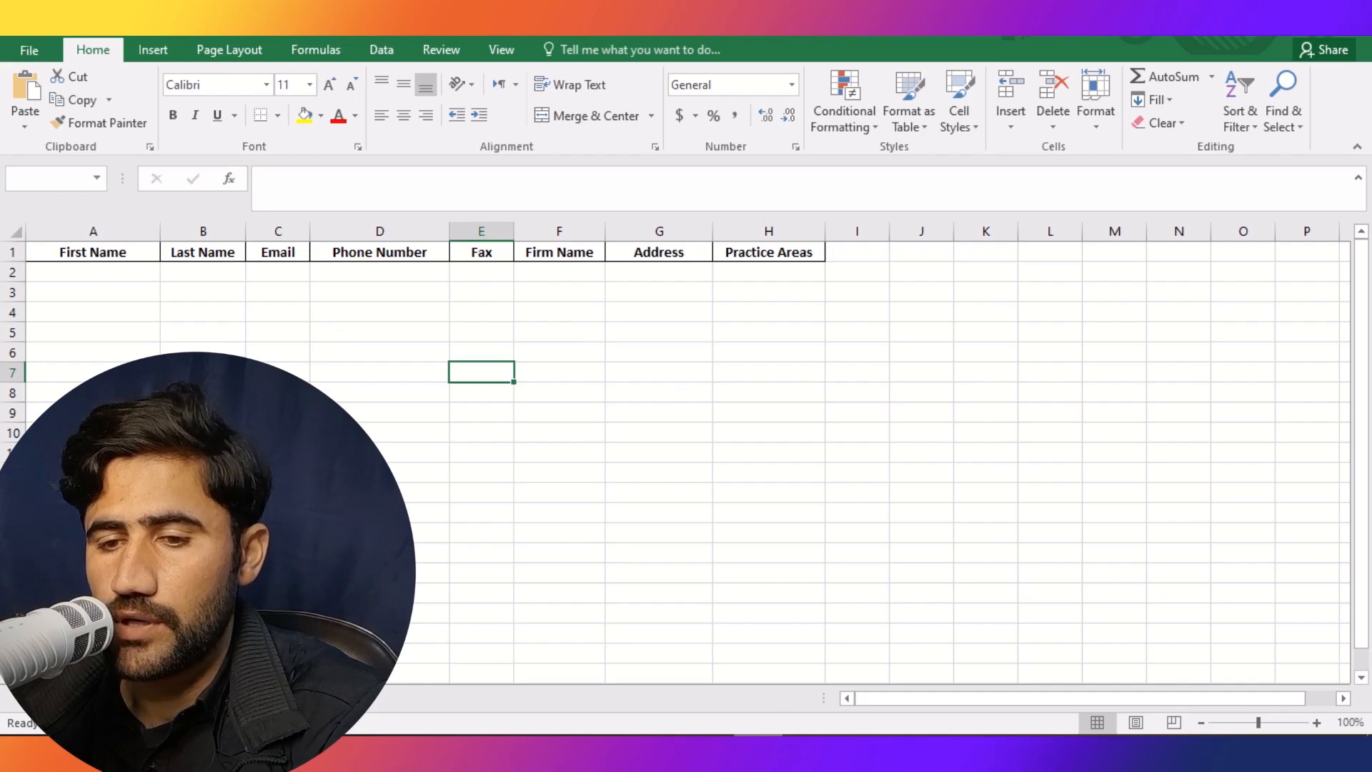
pyautogui.hotkey('ctrl', 'v')
pyautogui.click(684, 441)
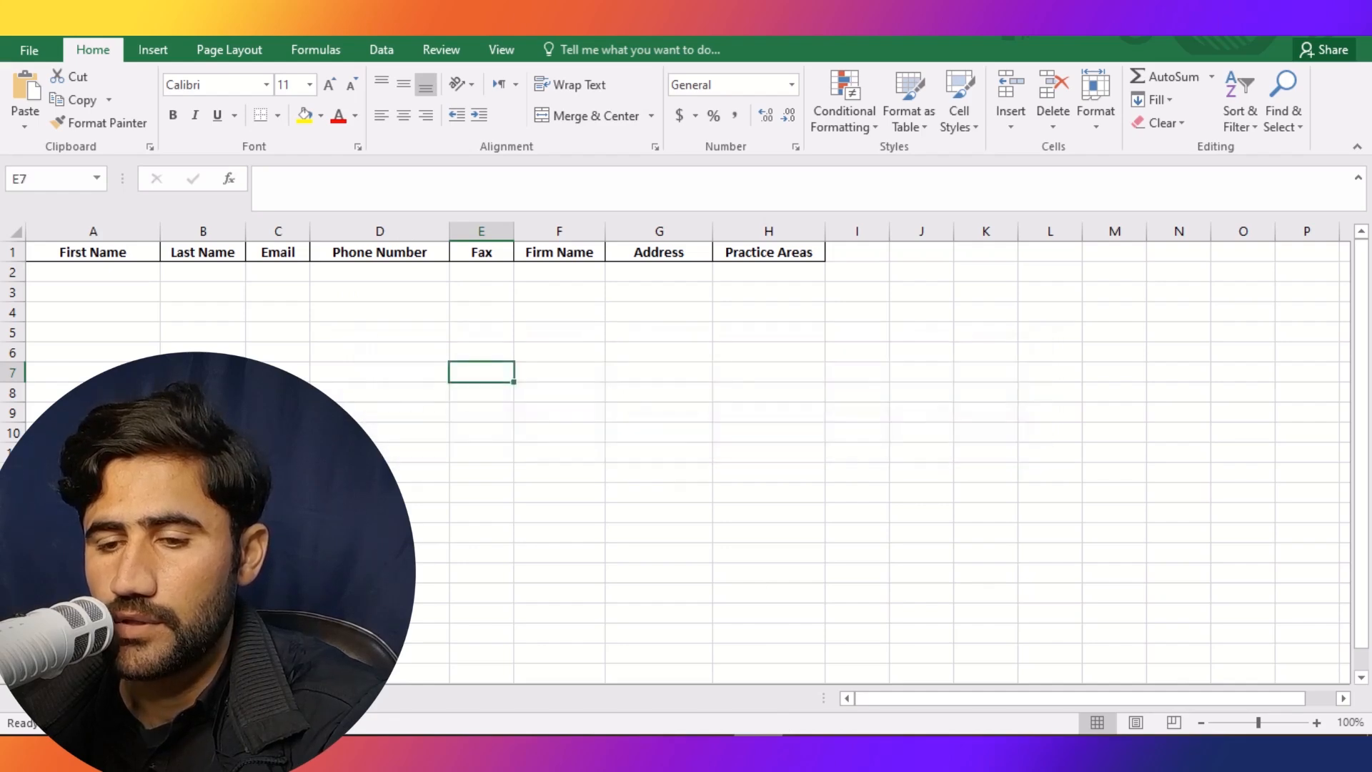
# Add a new blank worksheet and delete the original worksheet that contains only the column headers
pyautogui.click(143, 698)
pyautogui.doubleClick(143, 699)
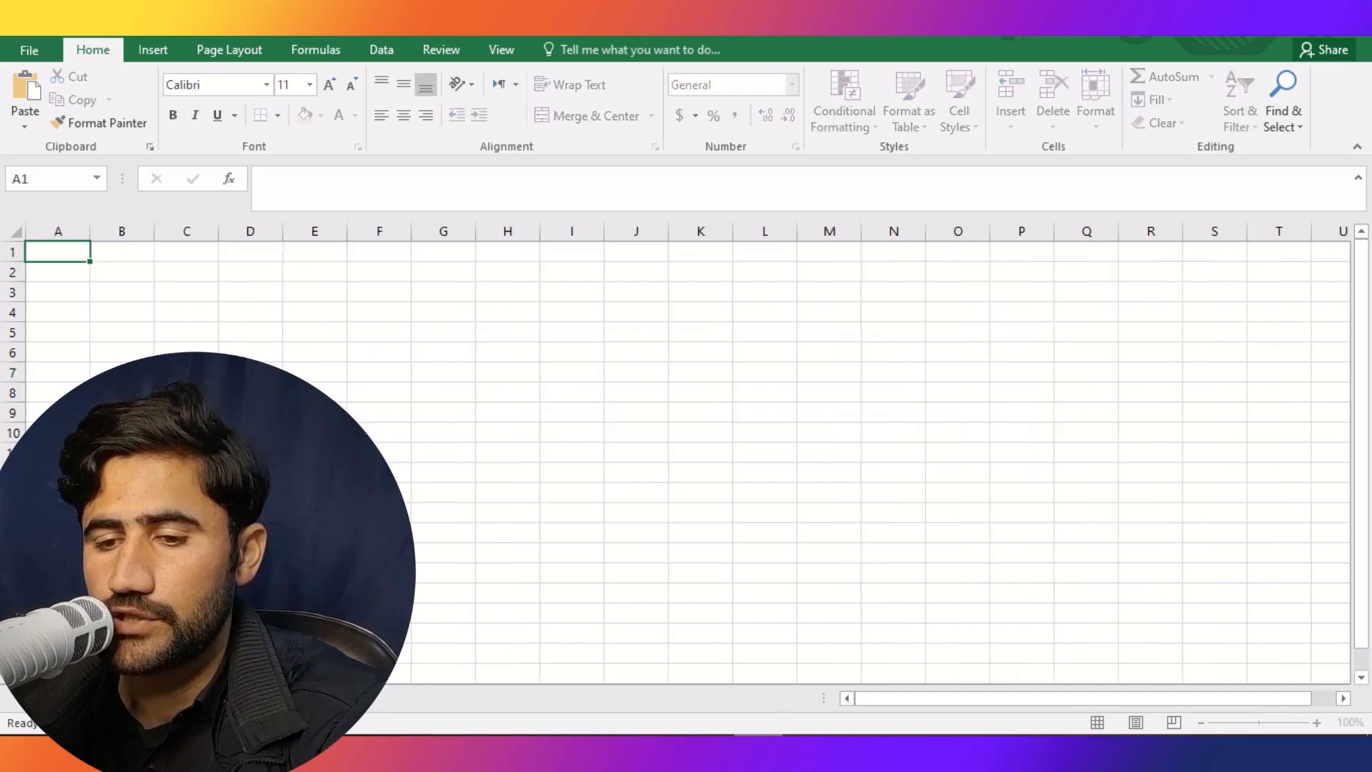
pyautogui.doubleClick(250, 493)
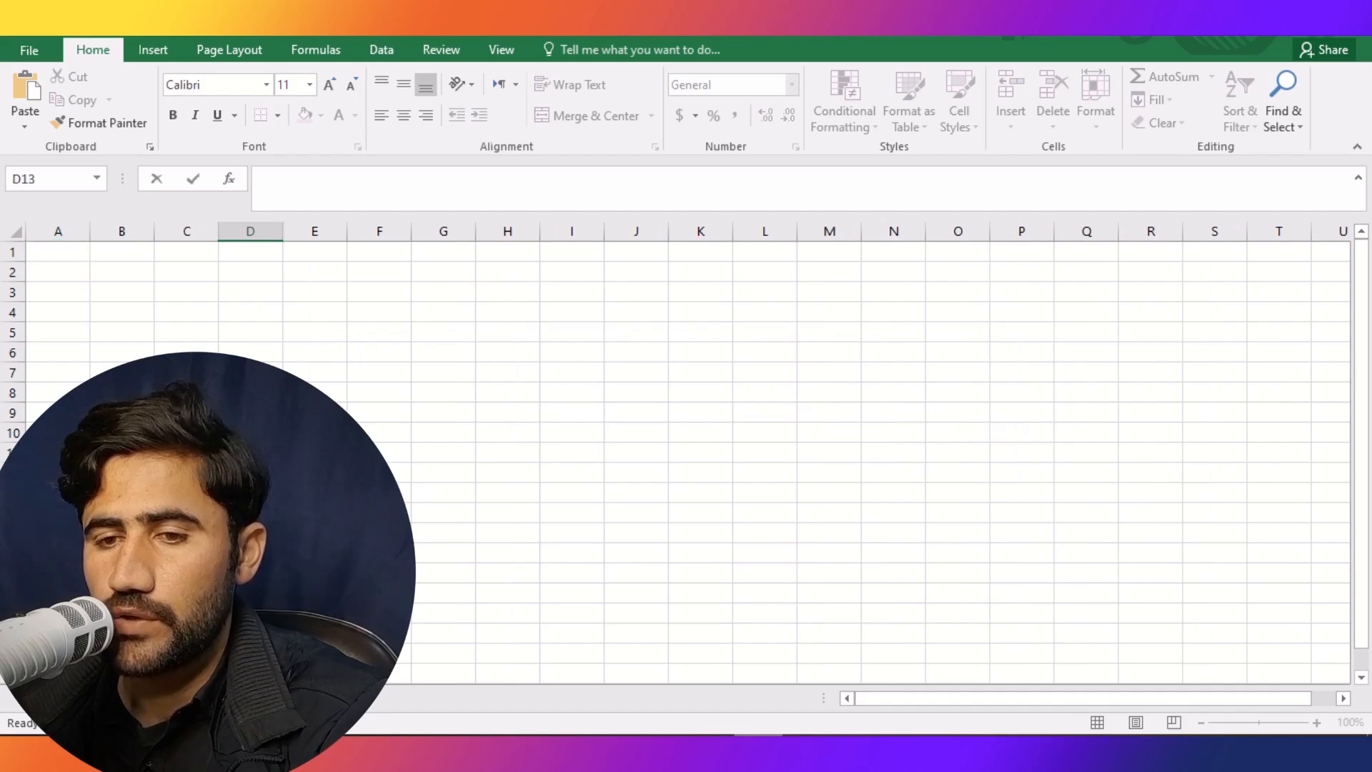
pyautogui.click(86, 699)
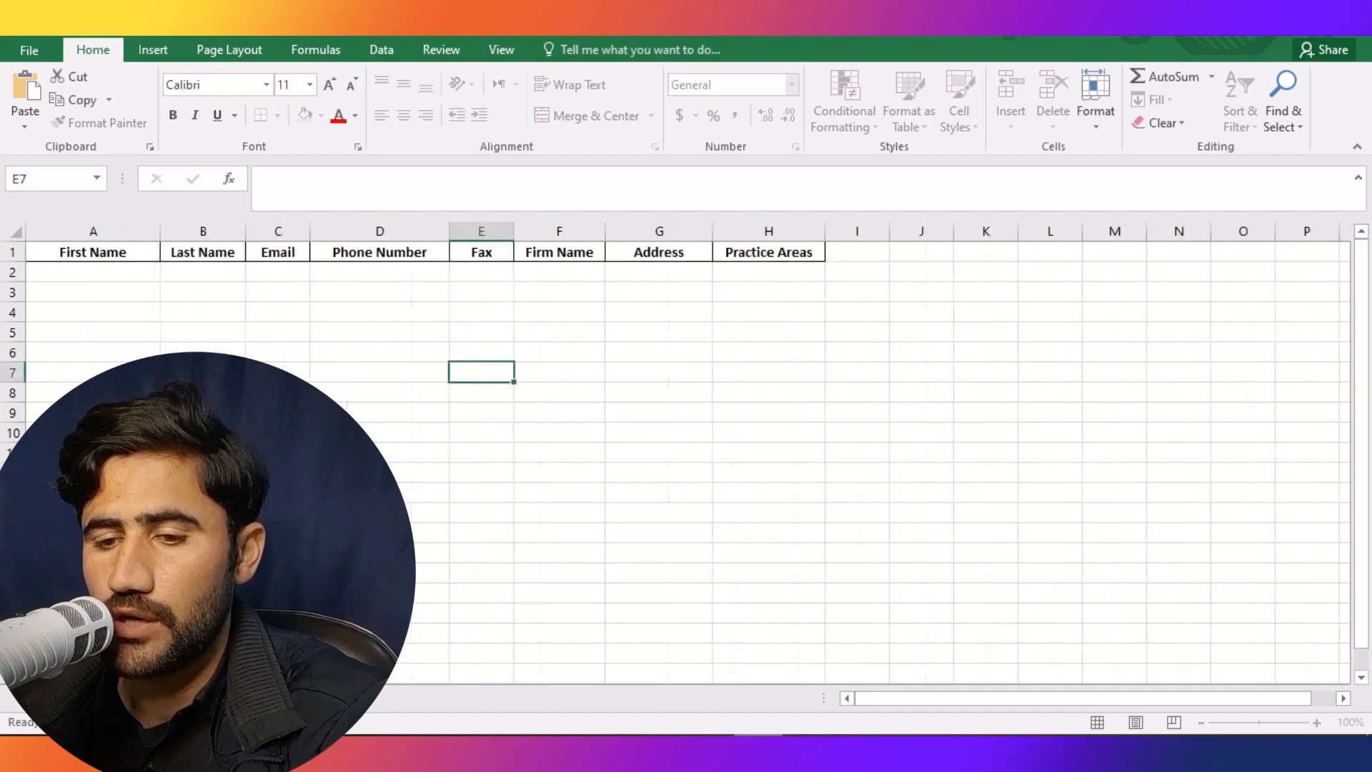
pyautogui.click(136, 506)
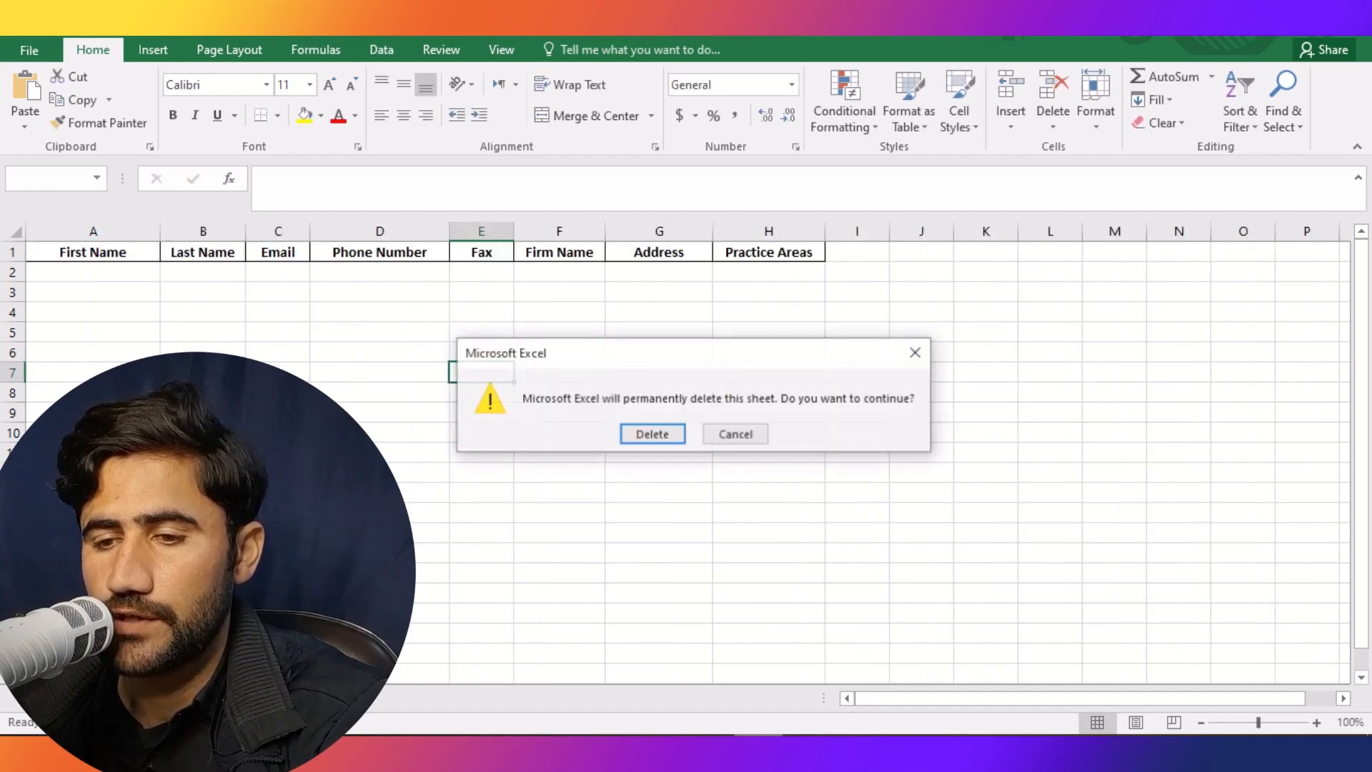
pyautogui.click(648, 435)
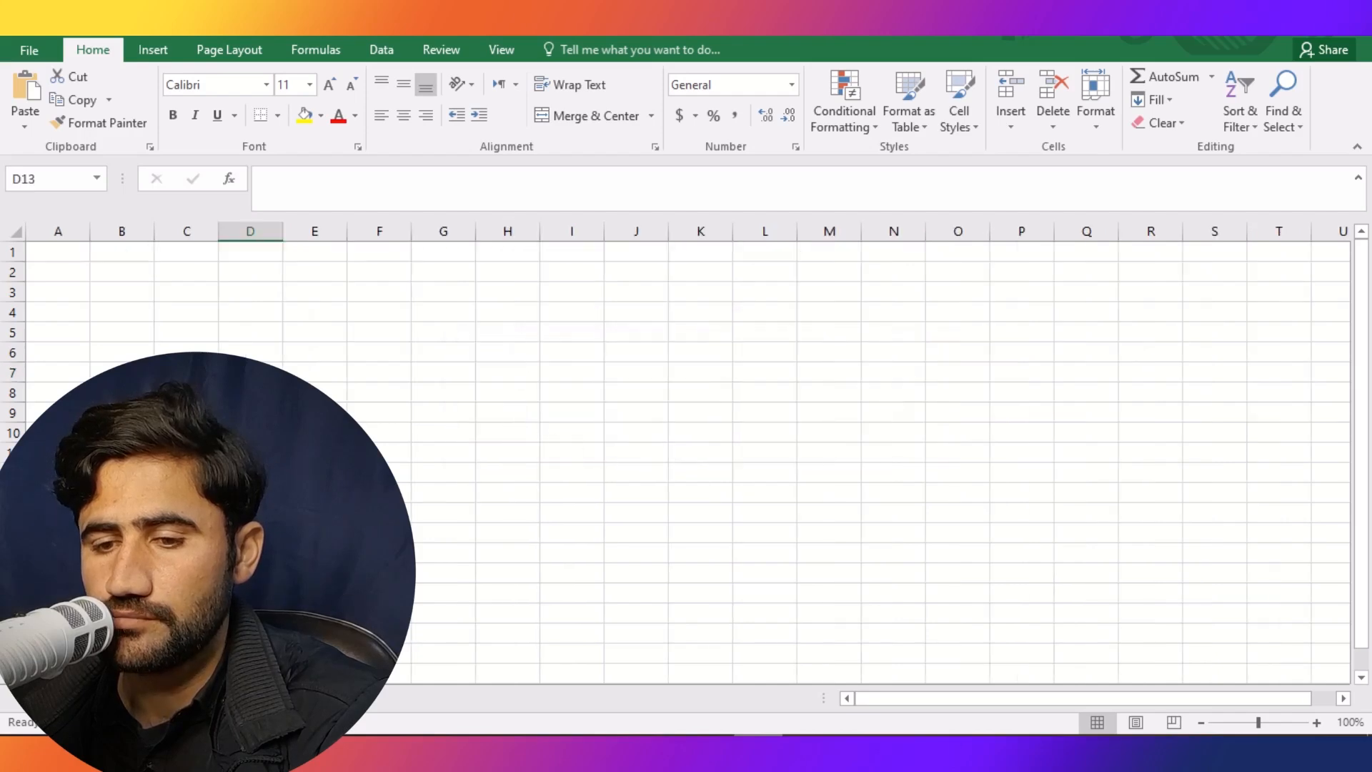
# Rename the remaining worksheet and paste the copied attorney table at cell A1, keeping its source formatting
pyautogui.doubleClick(86, 698)
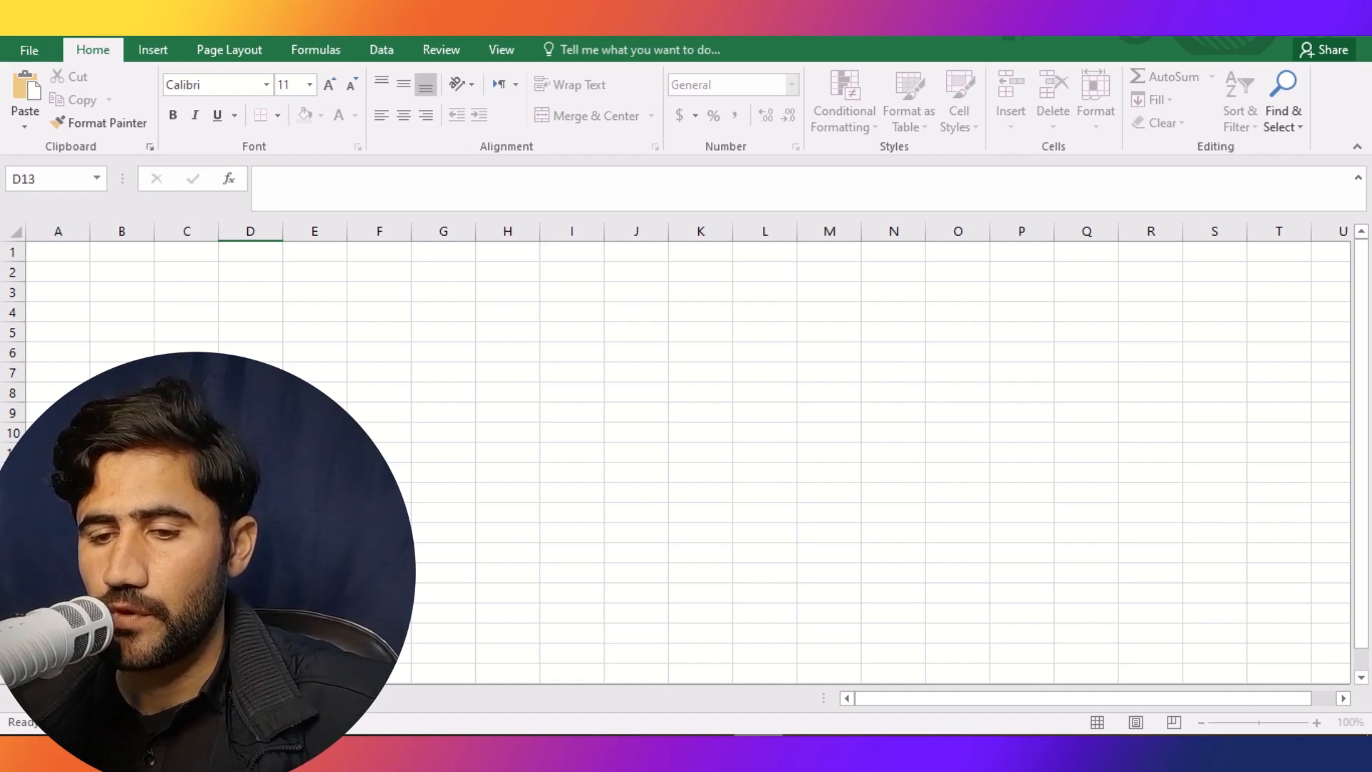
pyautogui.doubleClick(250, 632)
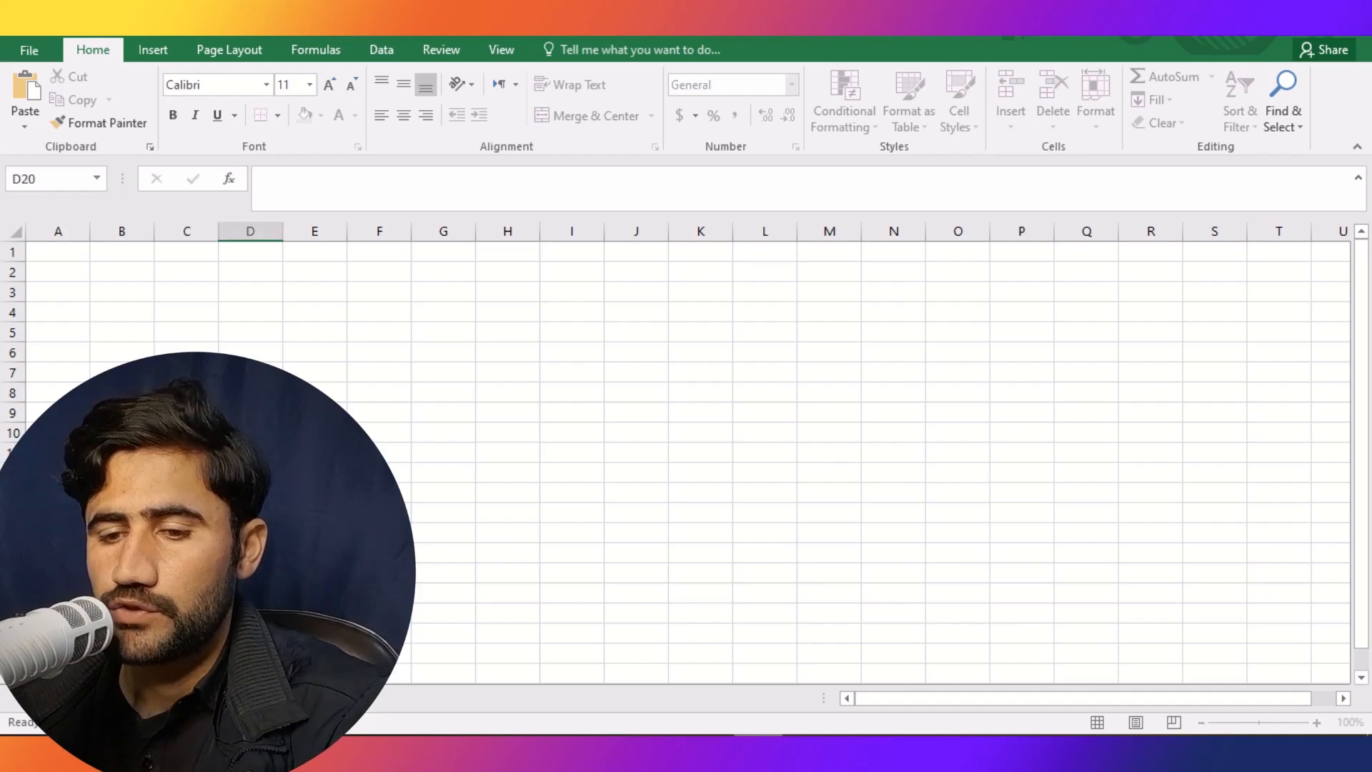
pyautogui.rightClick(58, 251)
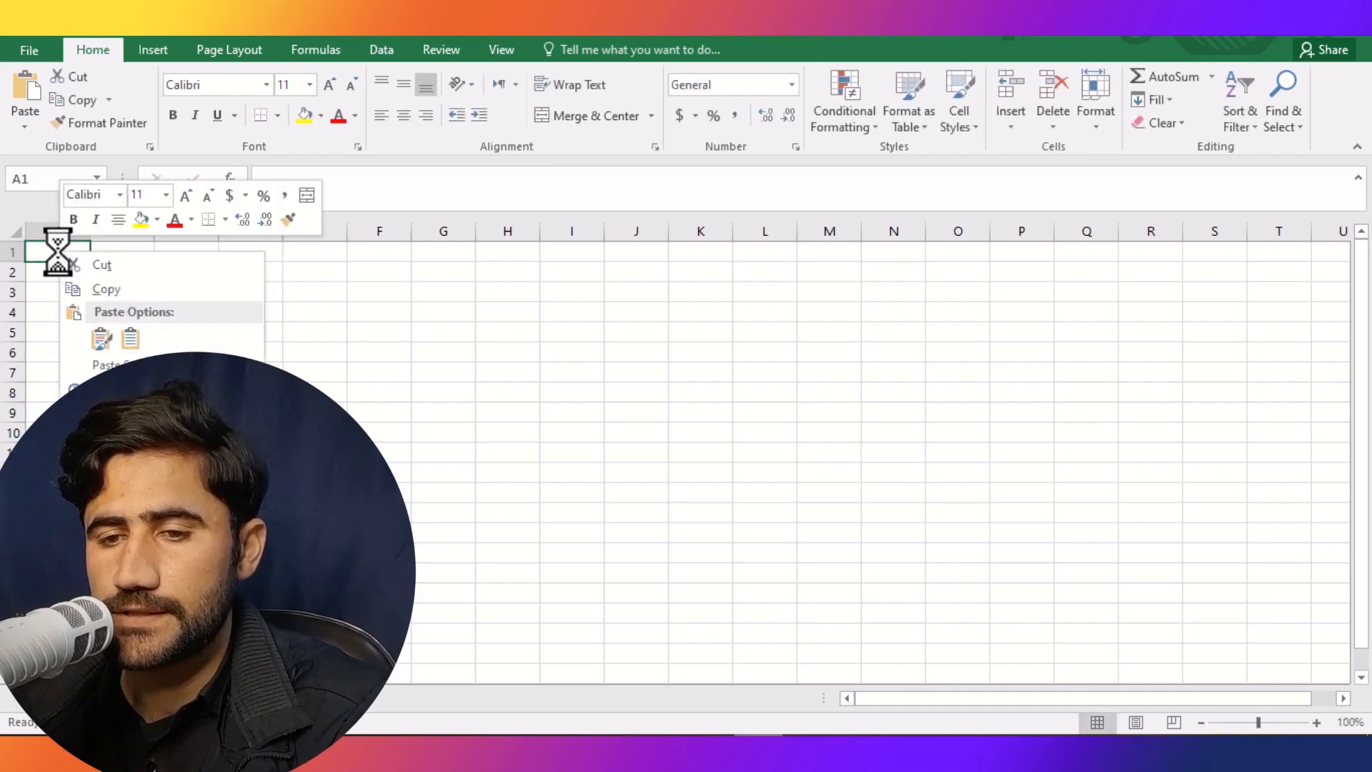
pyautogui.click(100, 339)
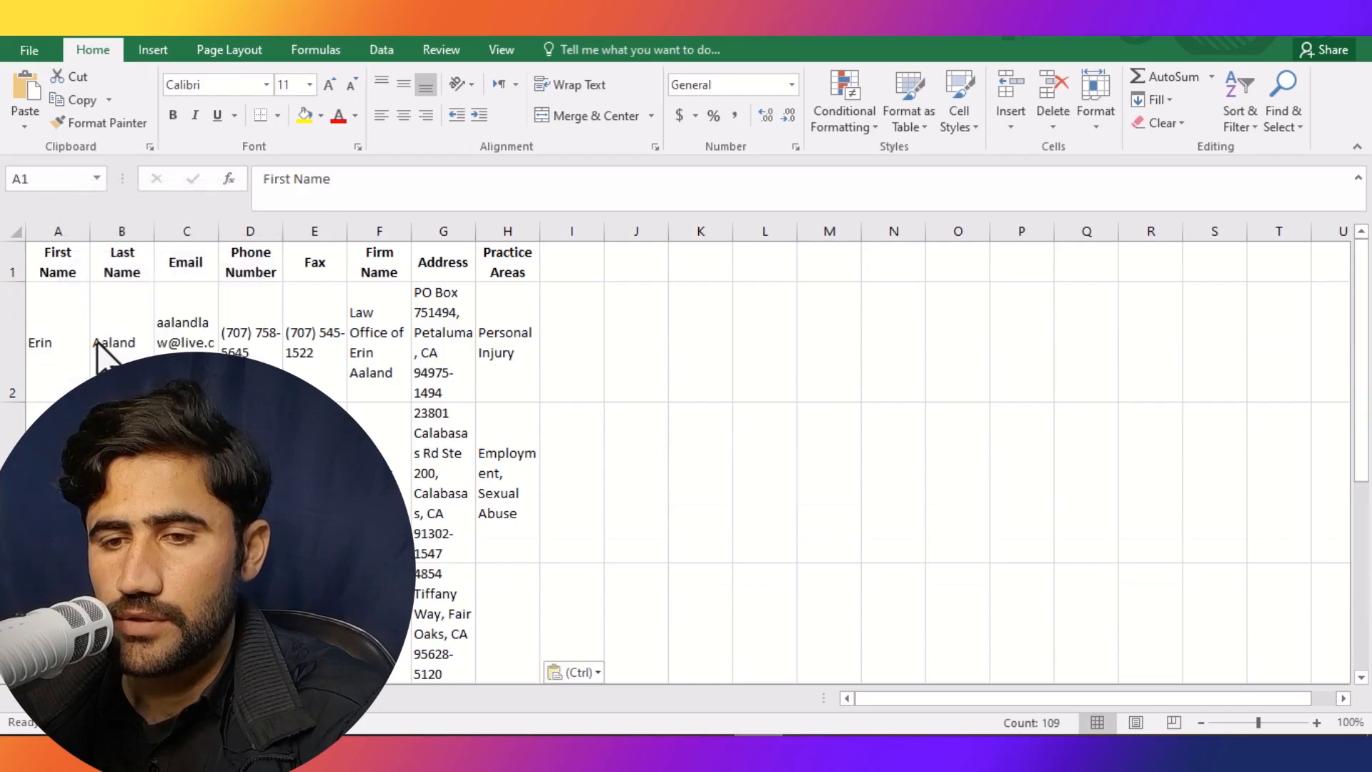
pyautogui.click(97, 341)
pyautogui.doubleClick(806, 510)
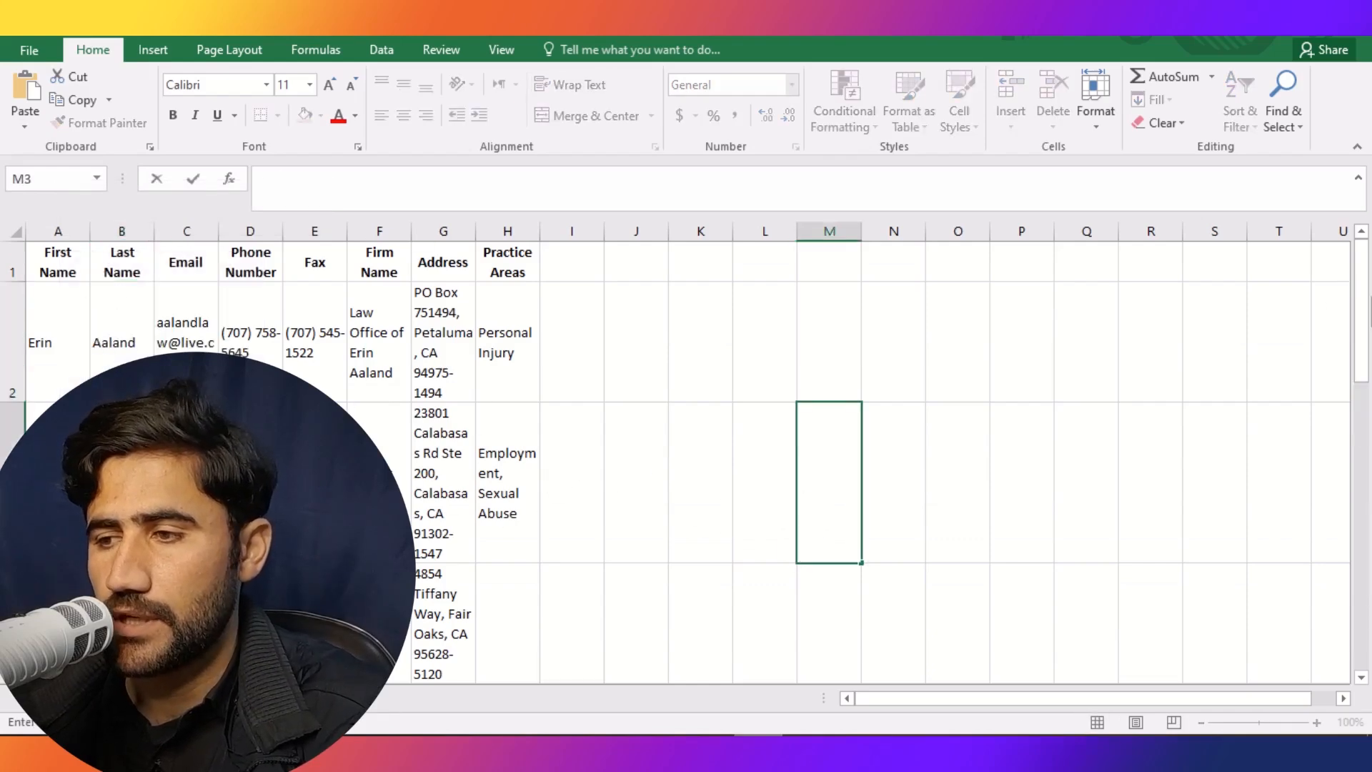
# Check the last attorney's row for missing data, return to the CAOC results, and copy that attorney's areas of practice
pyautogui.moveTo(1369, 315); pyautogui.dragTo(1369, 638)
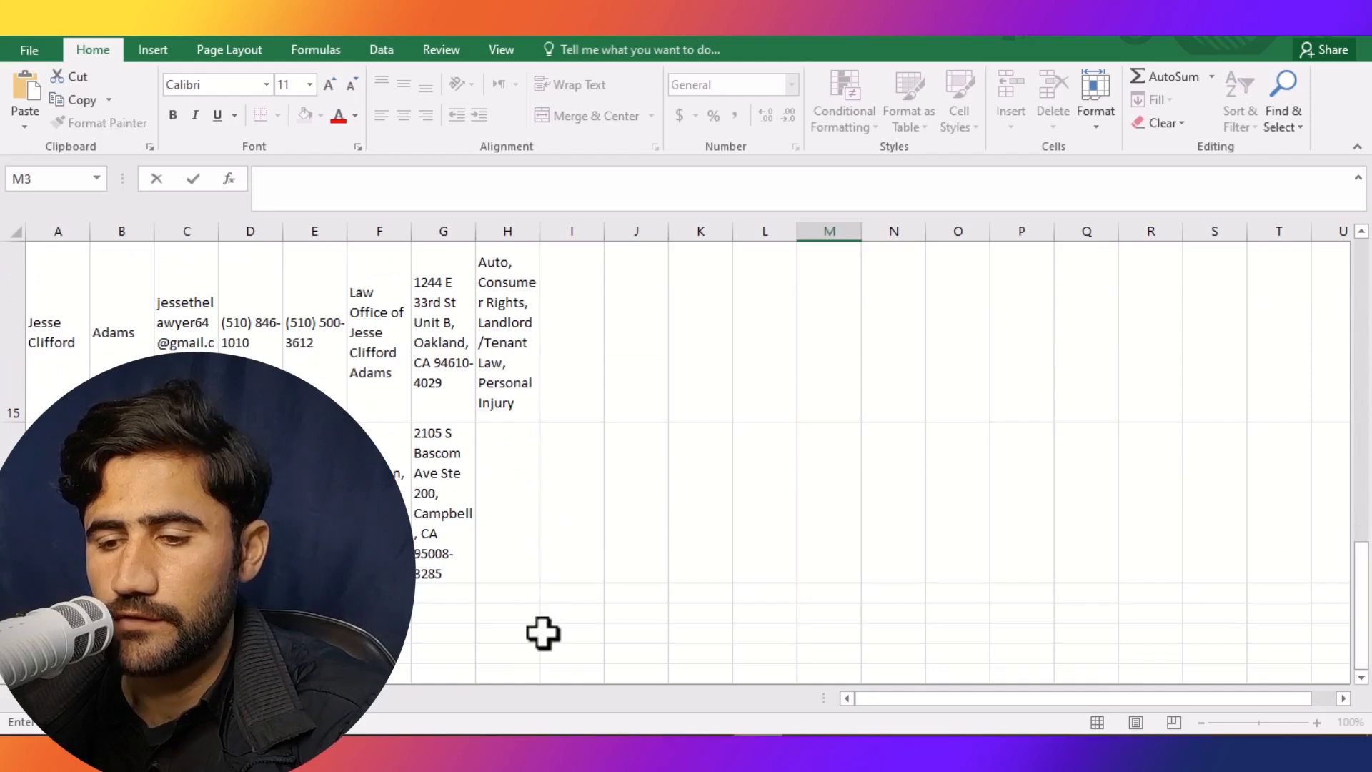
pyautogui.click(709, 747)
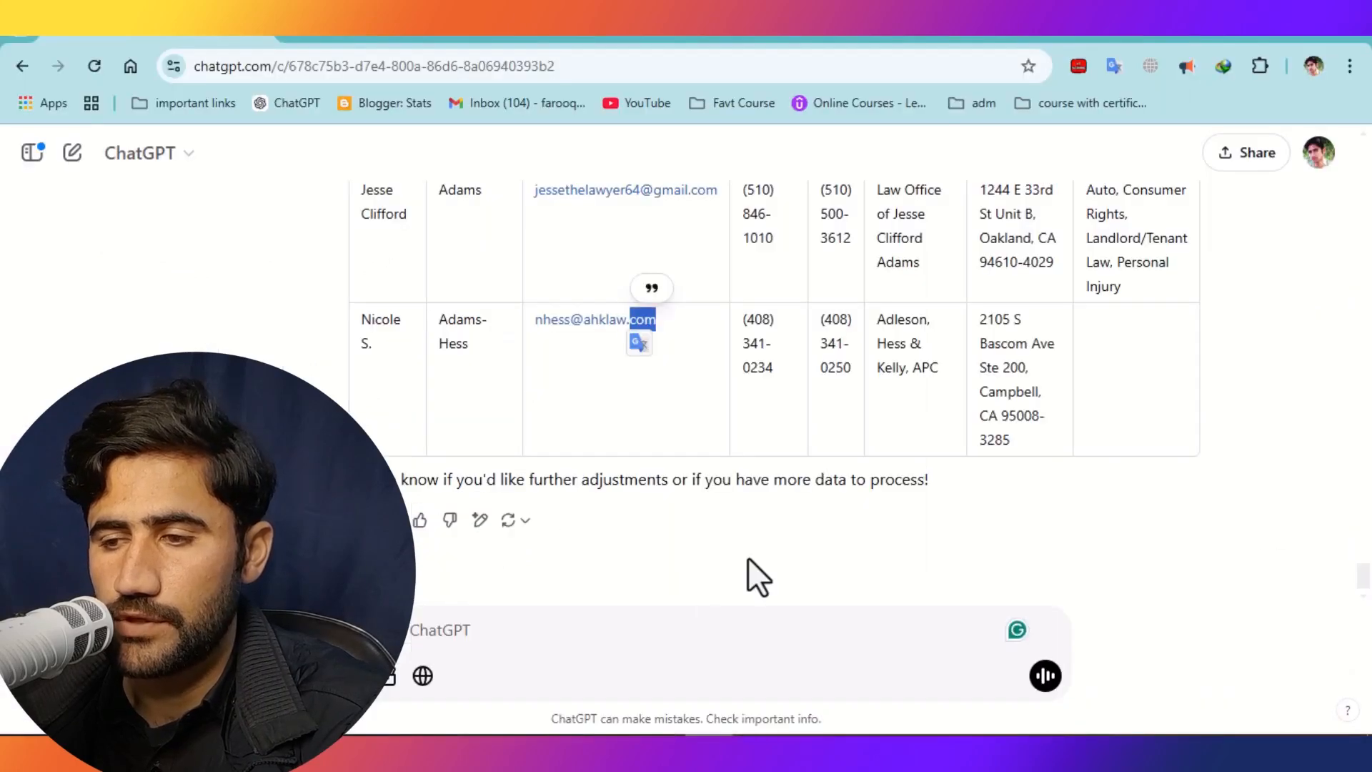
pyautogui.click(348, 34)
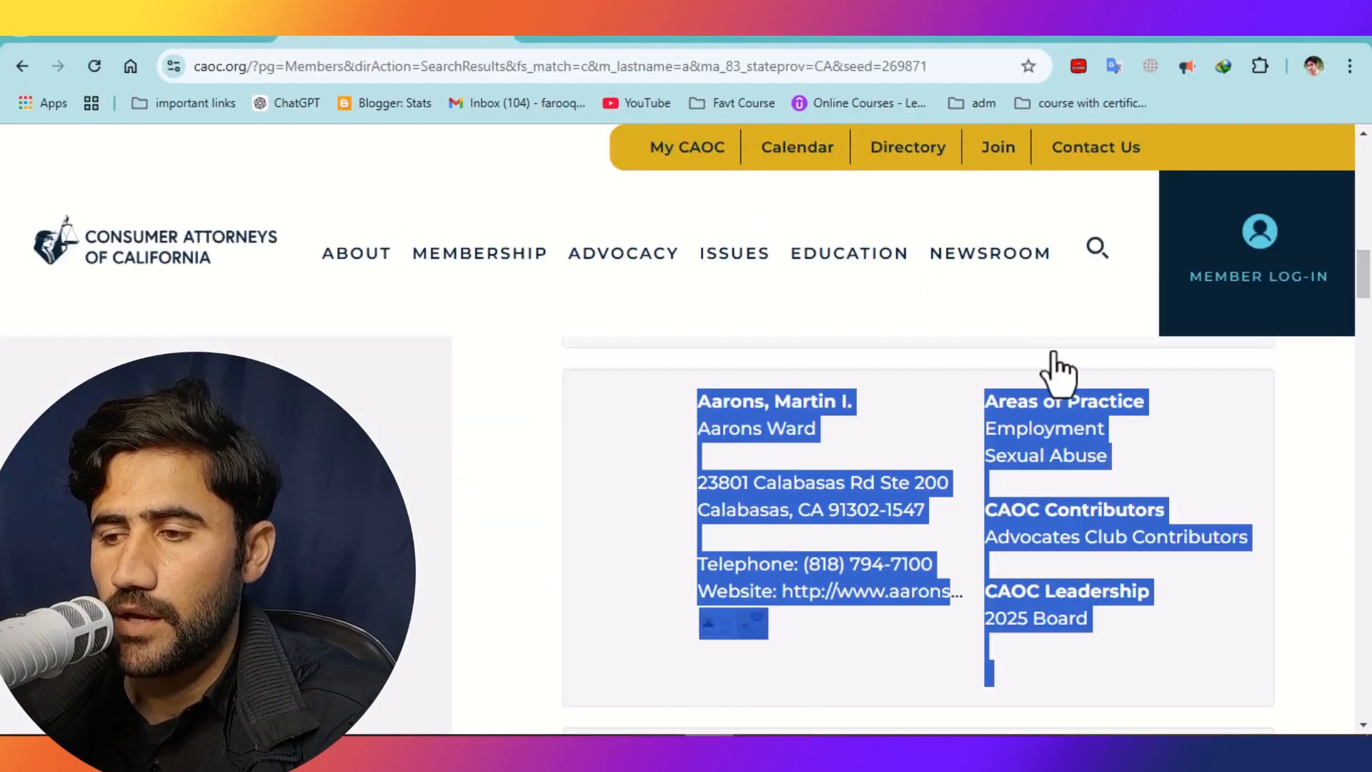
pyautogui.moveTo(1366, 293); pyautogui.dragTo(1342, 619)
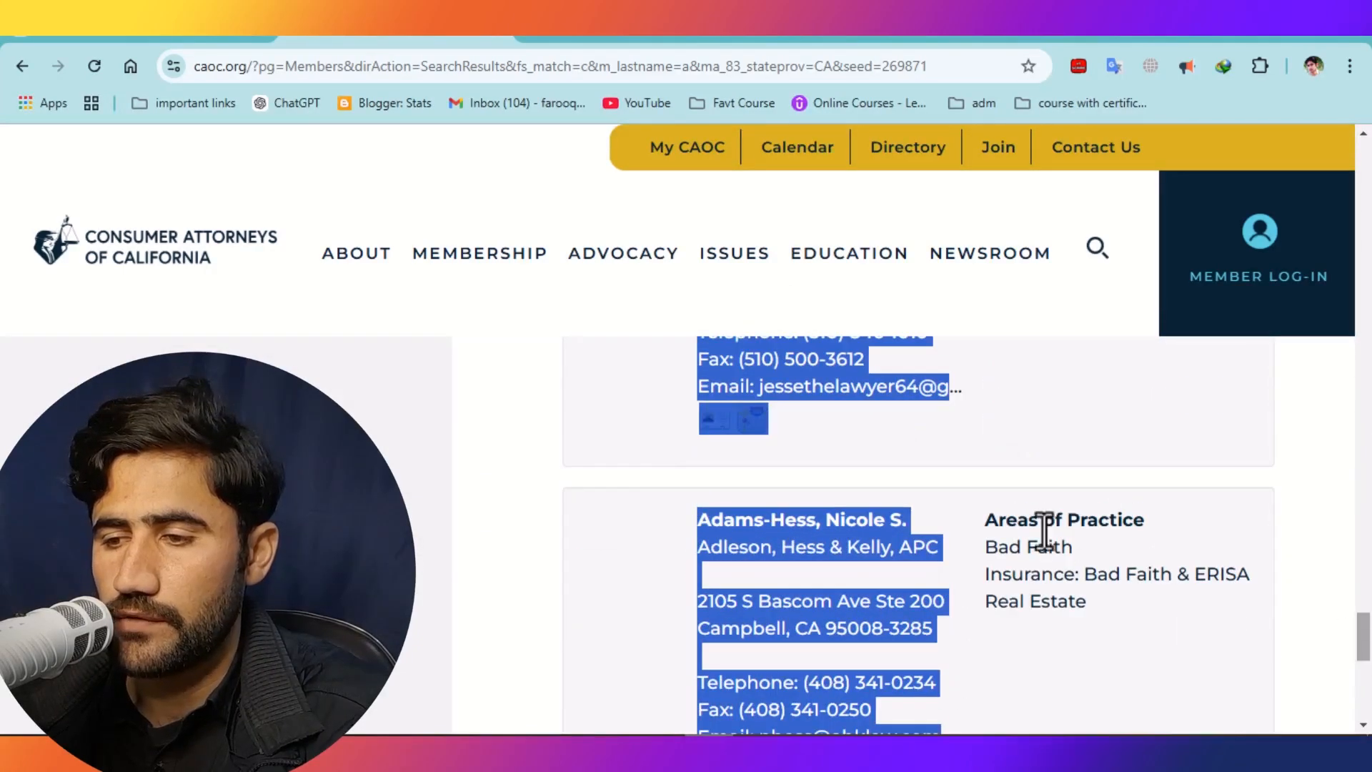
pyautogui.moveTo(987, 545); pyautogui.dragTo(1092, 609)
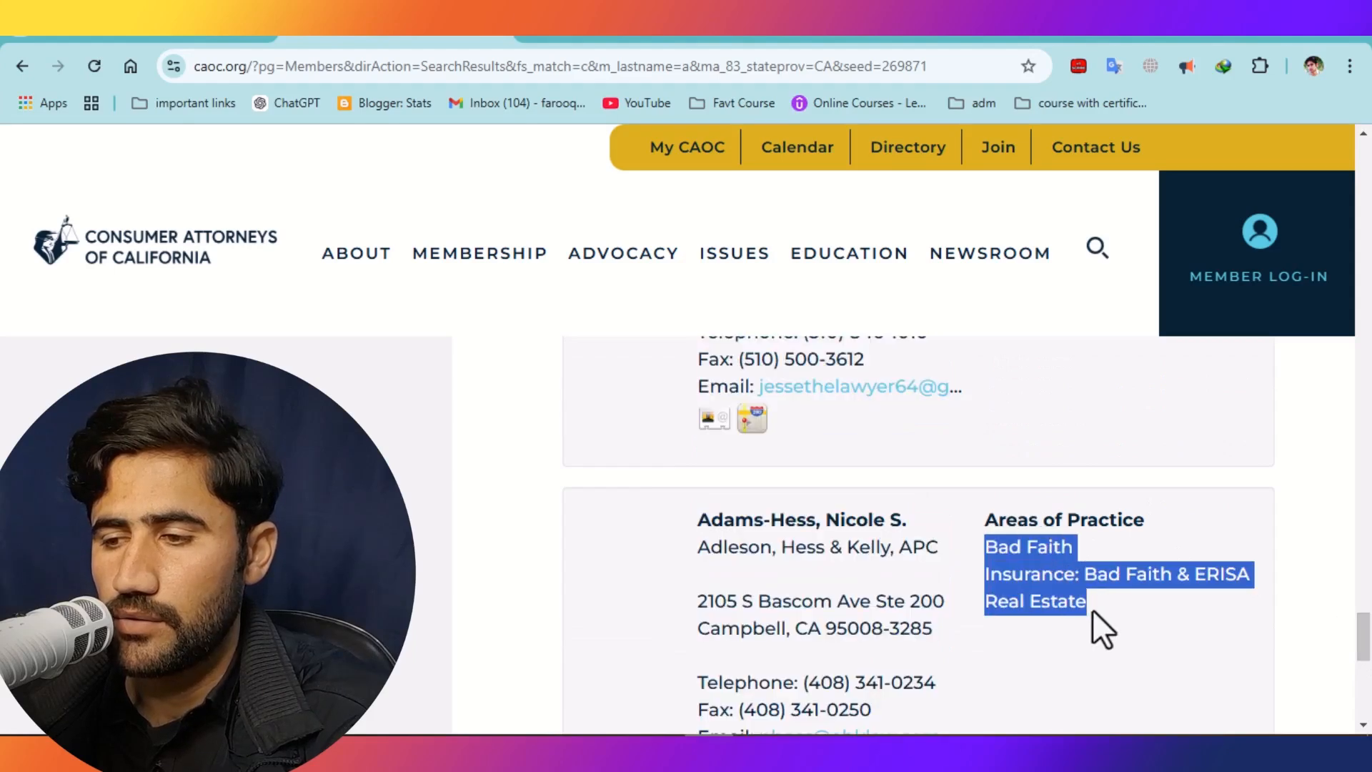
pyautogui.rightClick(1048, 579)
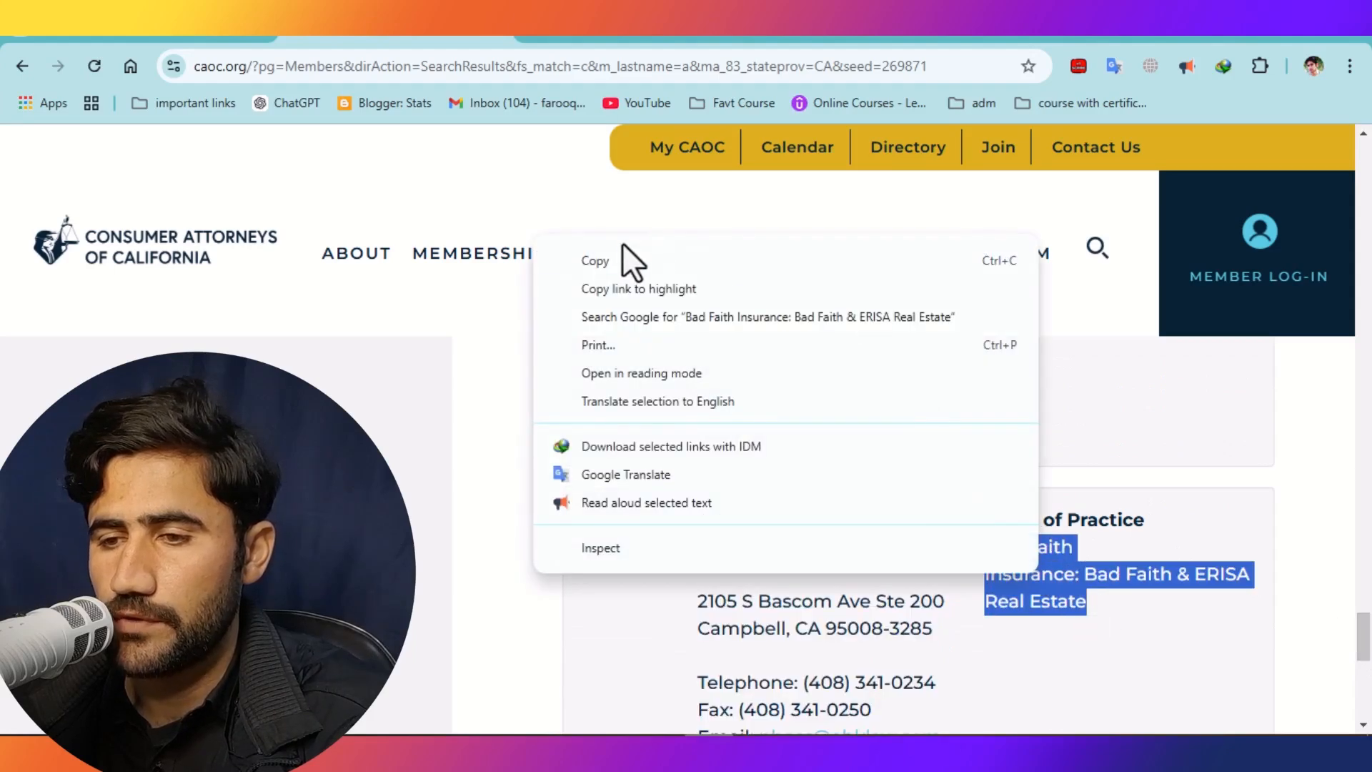
pyautogui.click(616, 260)
# Switch to Excel and paste the copied areas of practice into the last attorney's empty Practice Areas cell, H16
pyautogui.hotkey('alt', 'Tab')
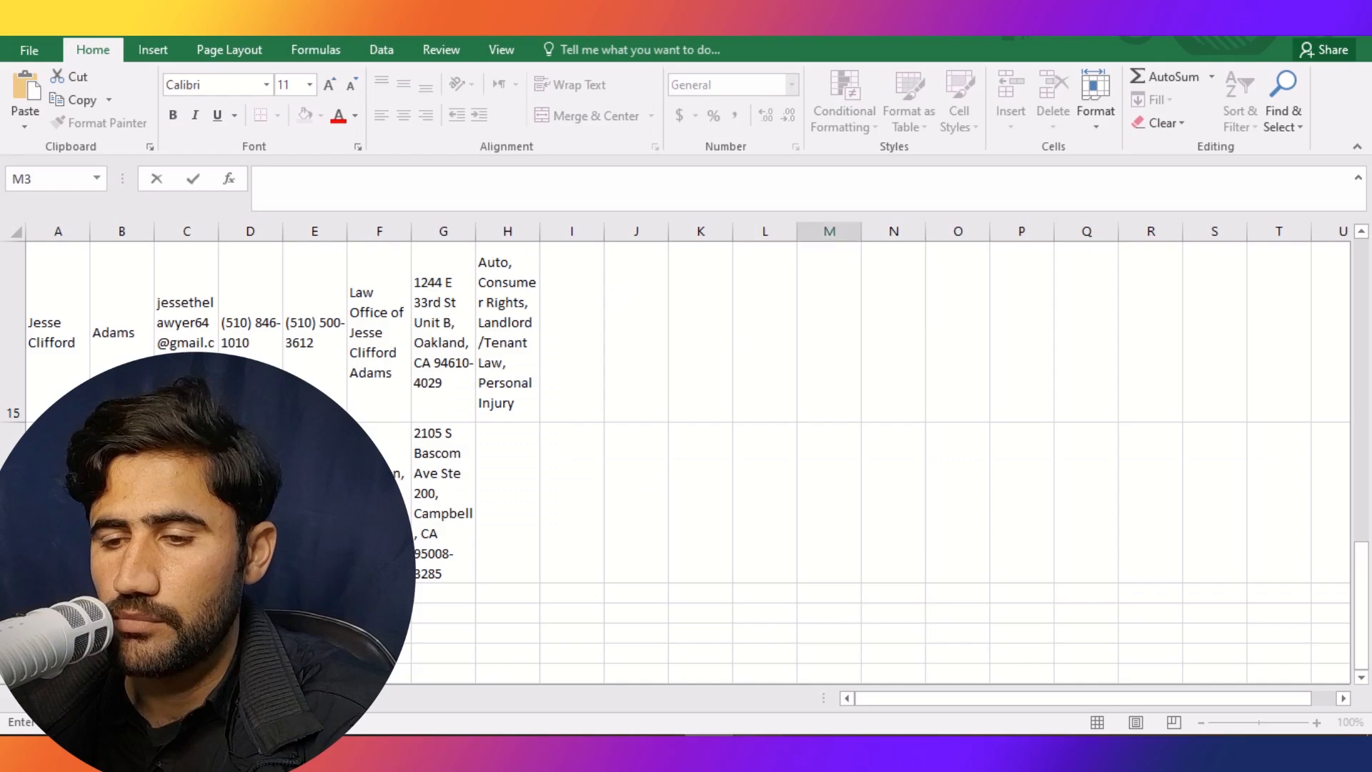
pyautogui.doubleClick(499, 509)
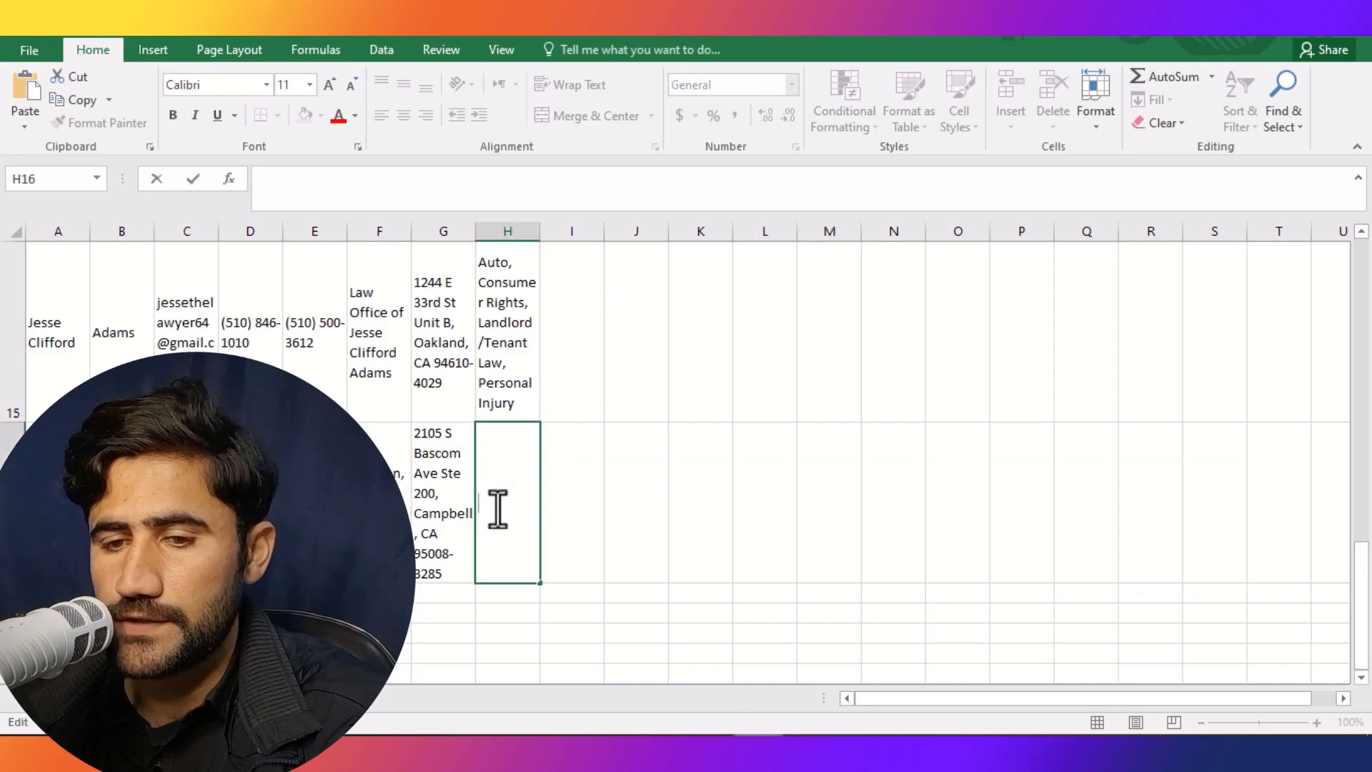
pyautogui.rightClick(498, 509)
pyautogui.click(542, 599)
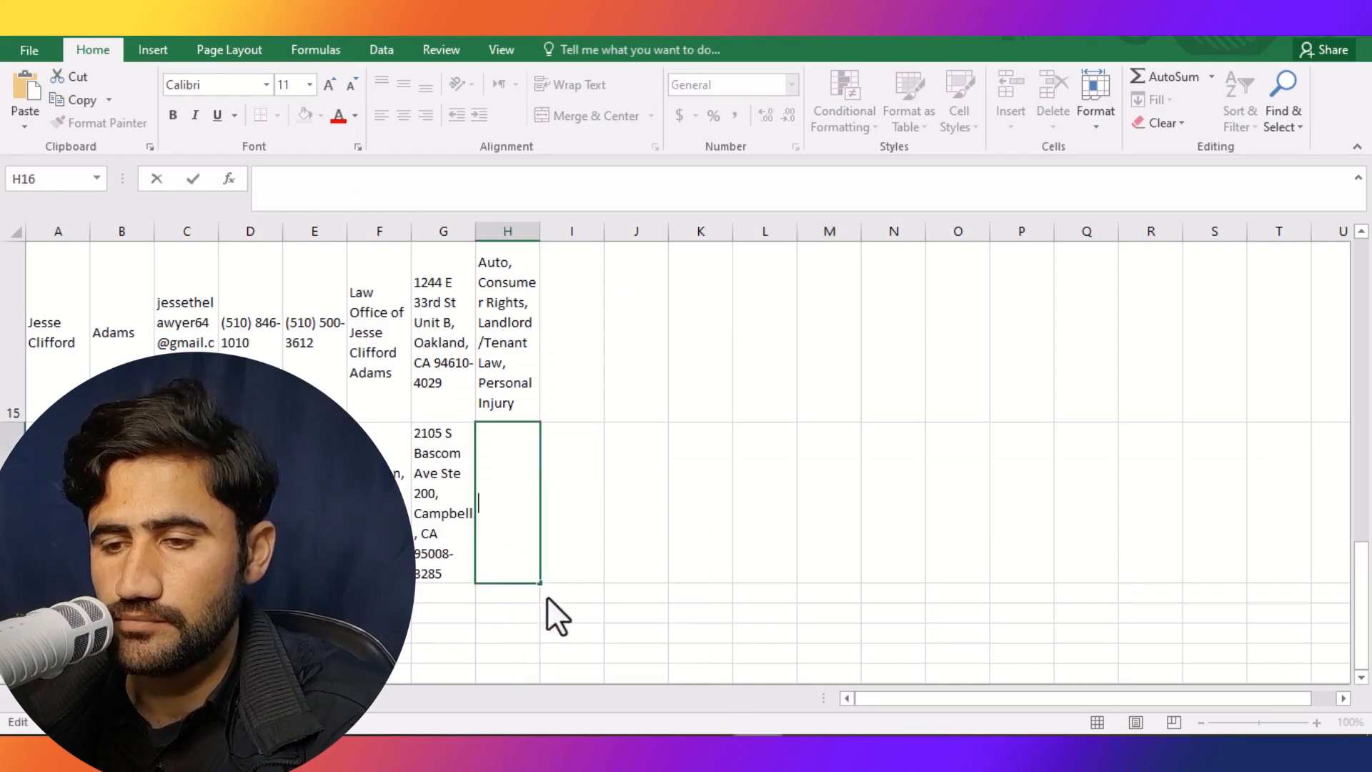
pyautogui.click(564, 590)
pyautogui.doubleClick(658, 551)
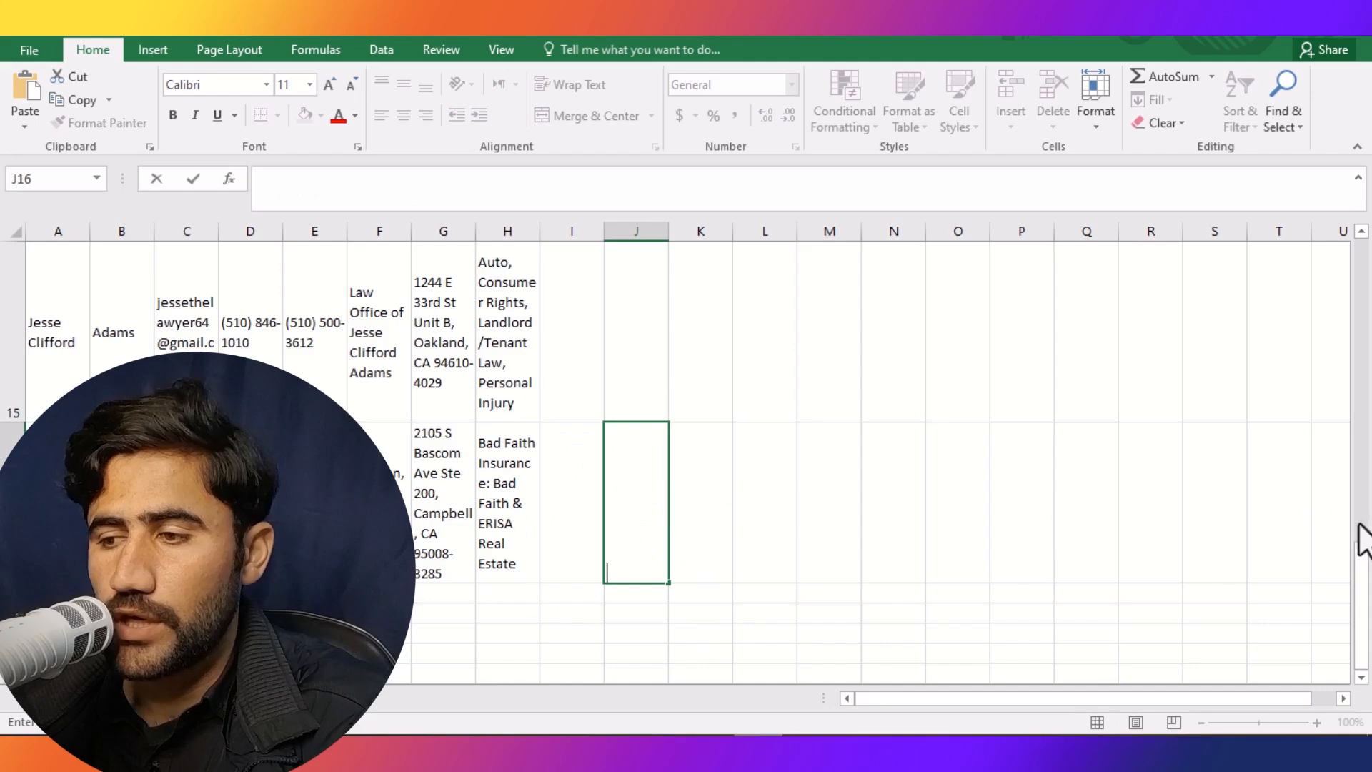
# Check the second attorney's empty Email cell C3 and open the Aarons Ward website from that attorney's CAOC listing
pyautogui.moveTo(1363, 599); pyautogui.dragTo(1368, 246)
pyautogui.click(1368, 247)
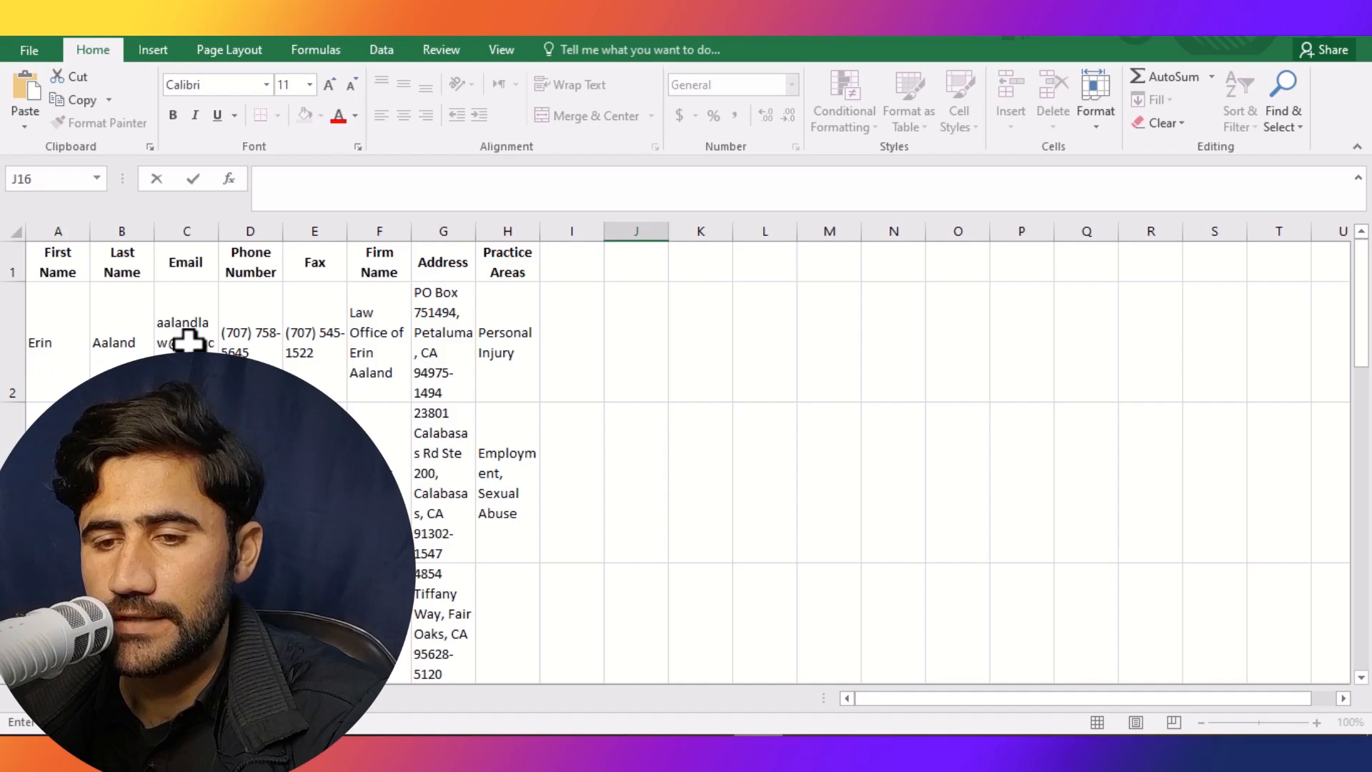
pyautogui.click(186, 482)
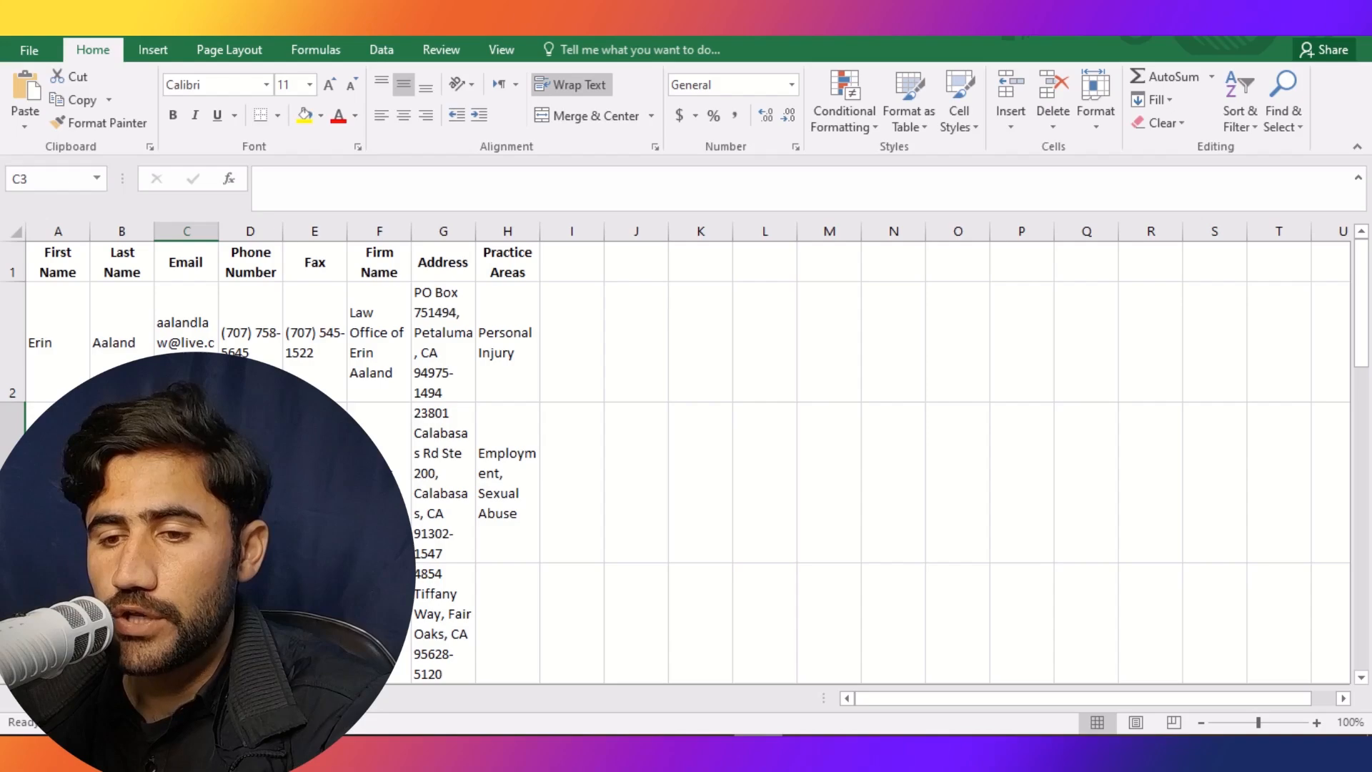
pyautogui.click(711, 746)
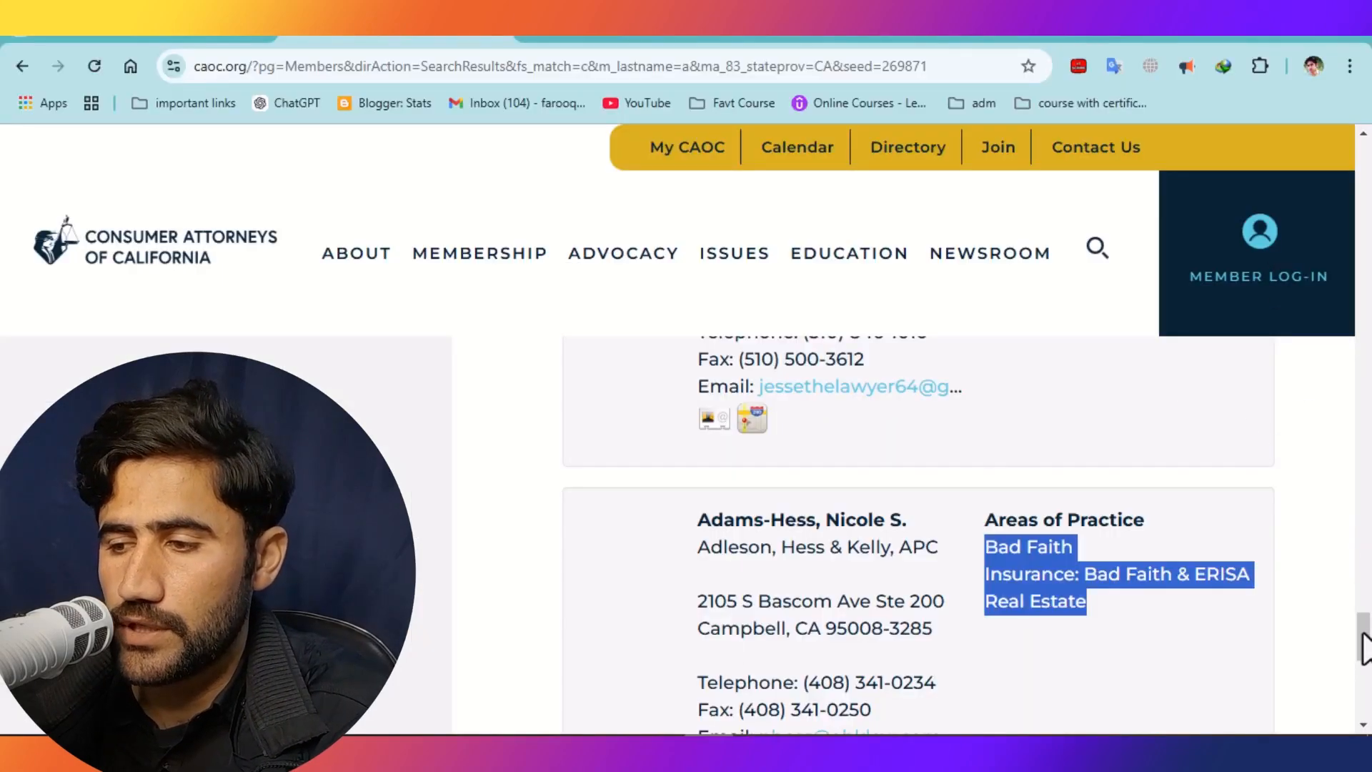
pyautogui.moveTo(1363, 643); pyautogui.dragTo(1368, 286)
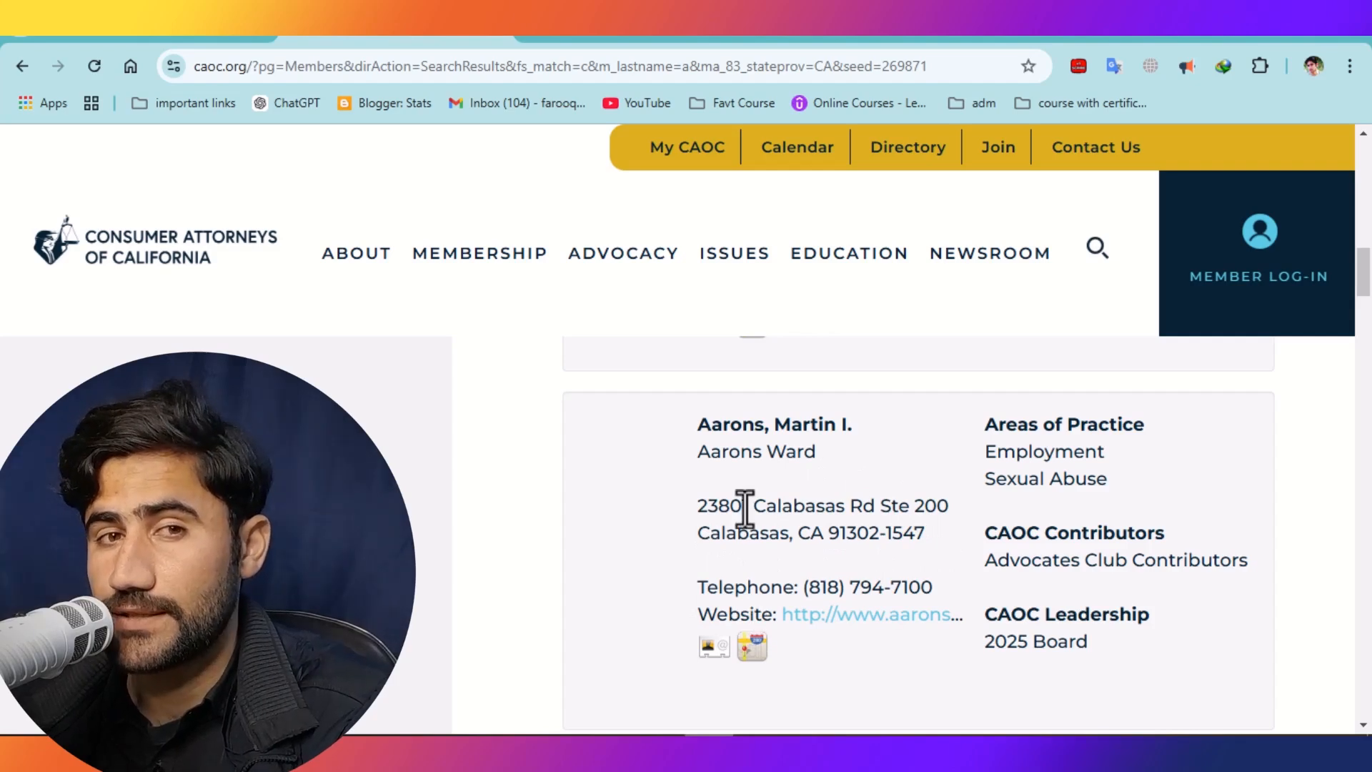
pyautogui.click(881, 621)
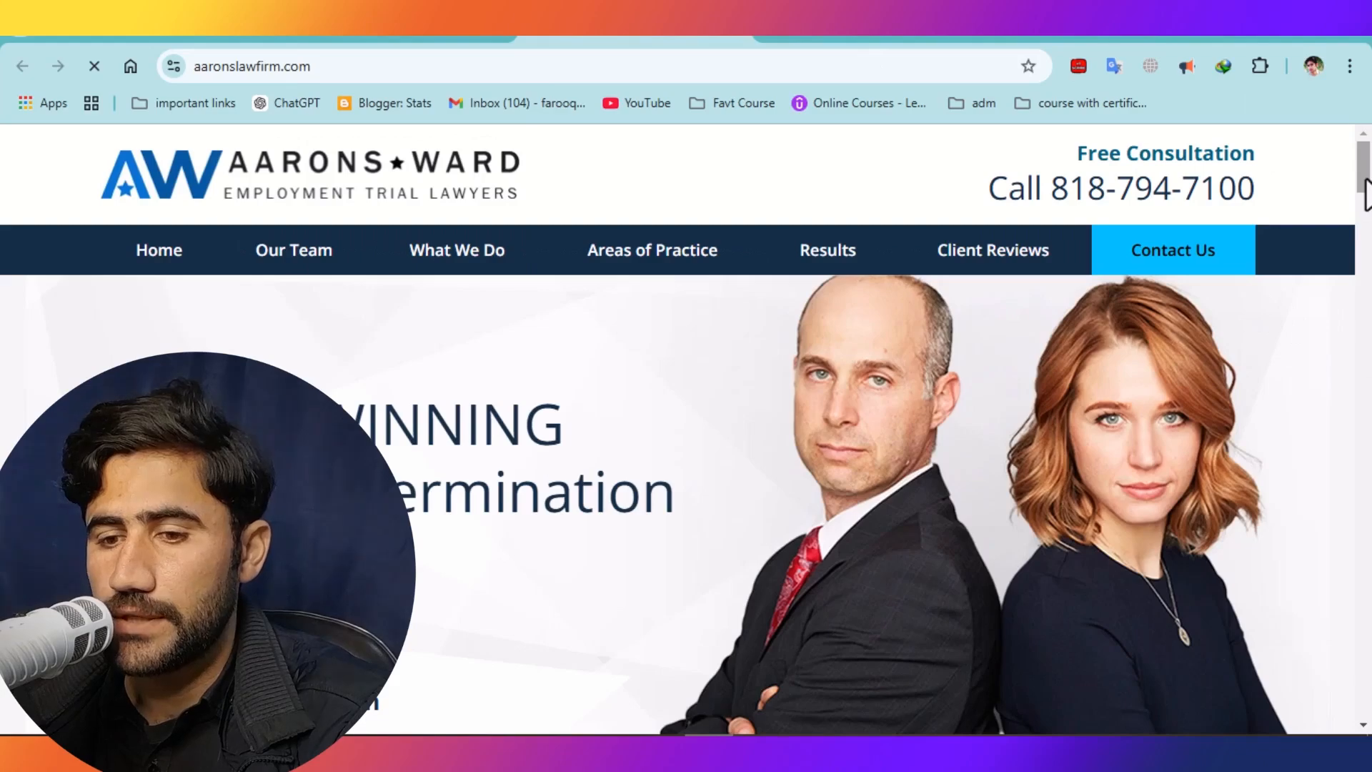
# Find the contact details near the end of the Aarons Ward home page and copy the firm's email address
pyautogui.moveTo(1365, 180); pyautogui.dragTo(1356, 694)
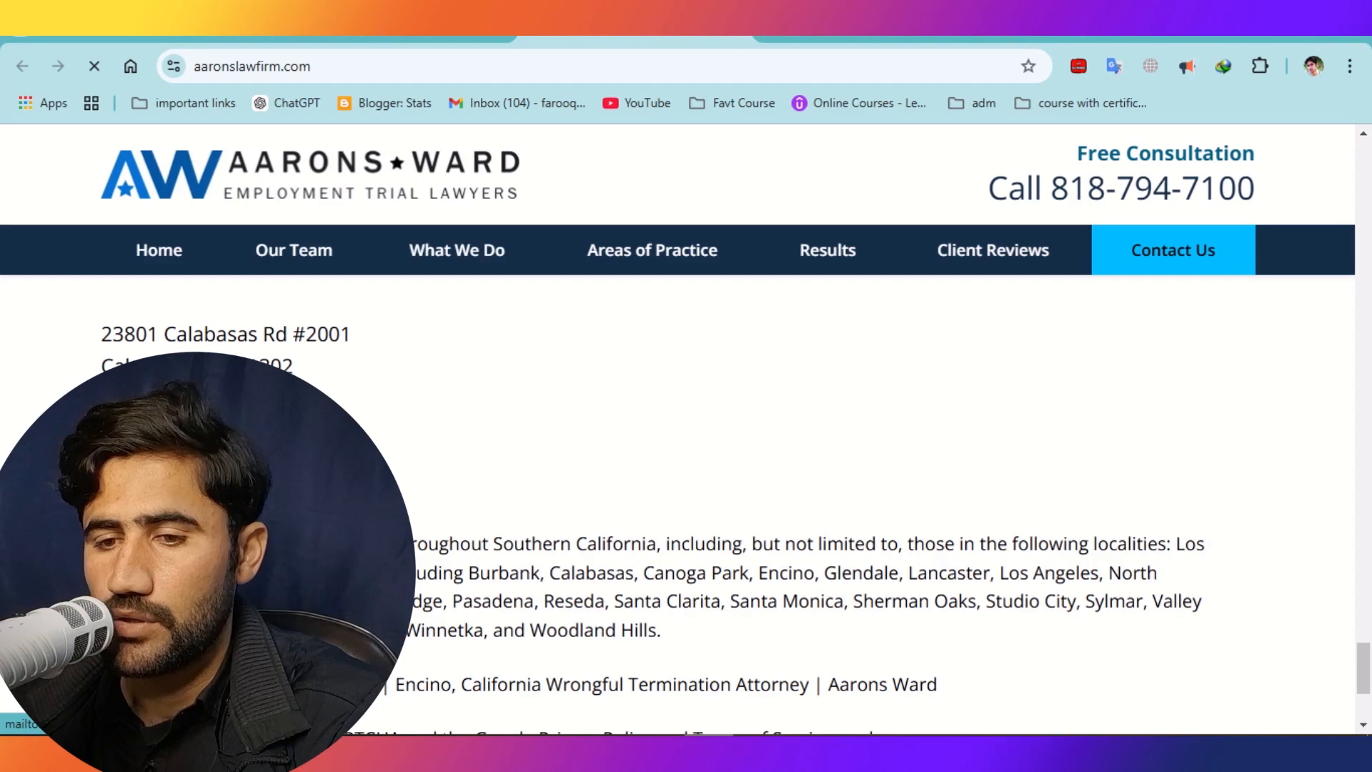
pyautogui.rightClick(164, 470)
pyautogui.click(252, 255)
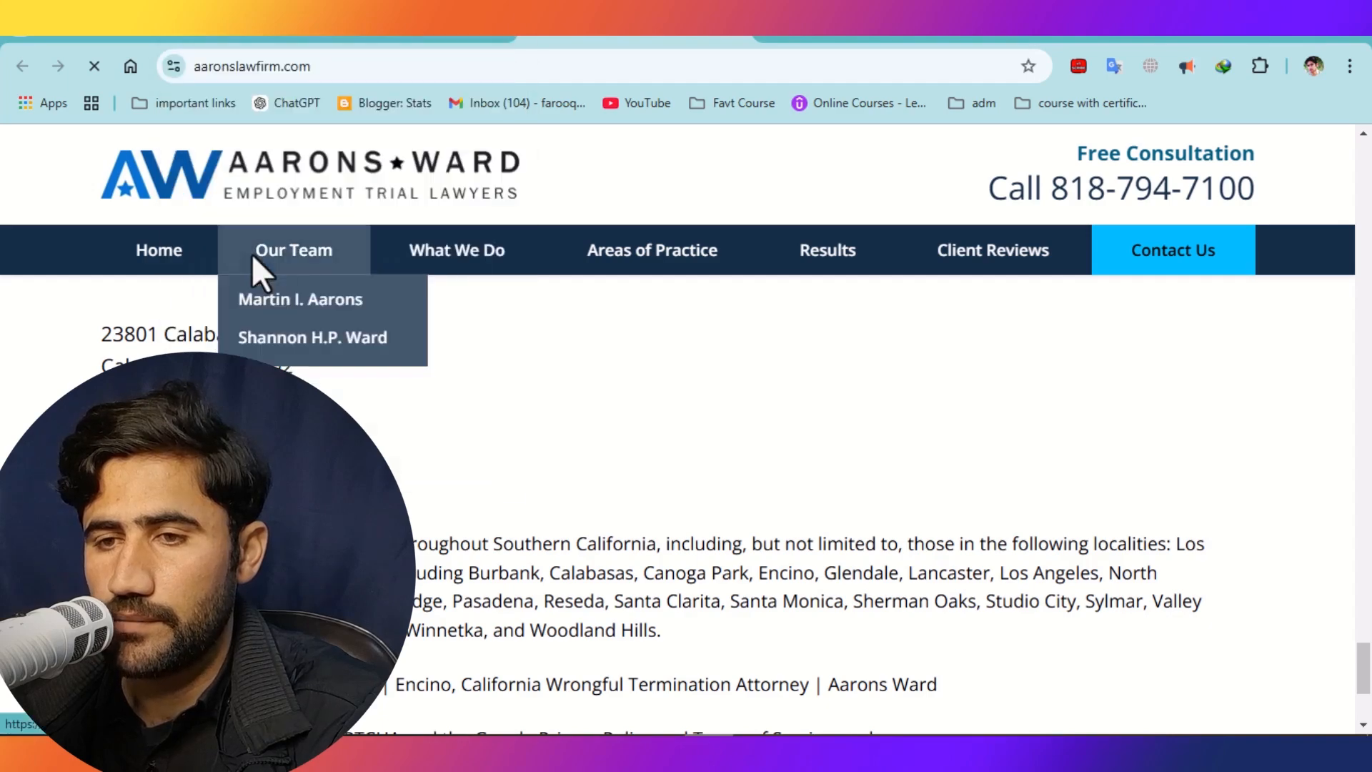
# Switch to Excel and paste the copied email address into the second attorney's Email cell, C3
pyautogui.click(759, 751)
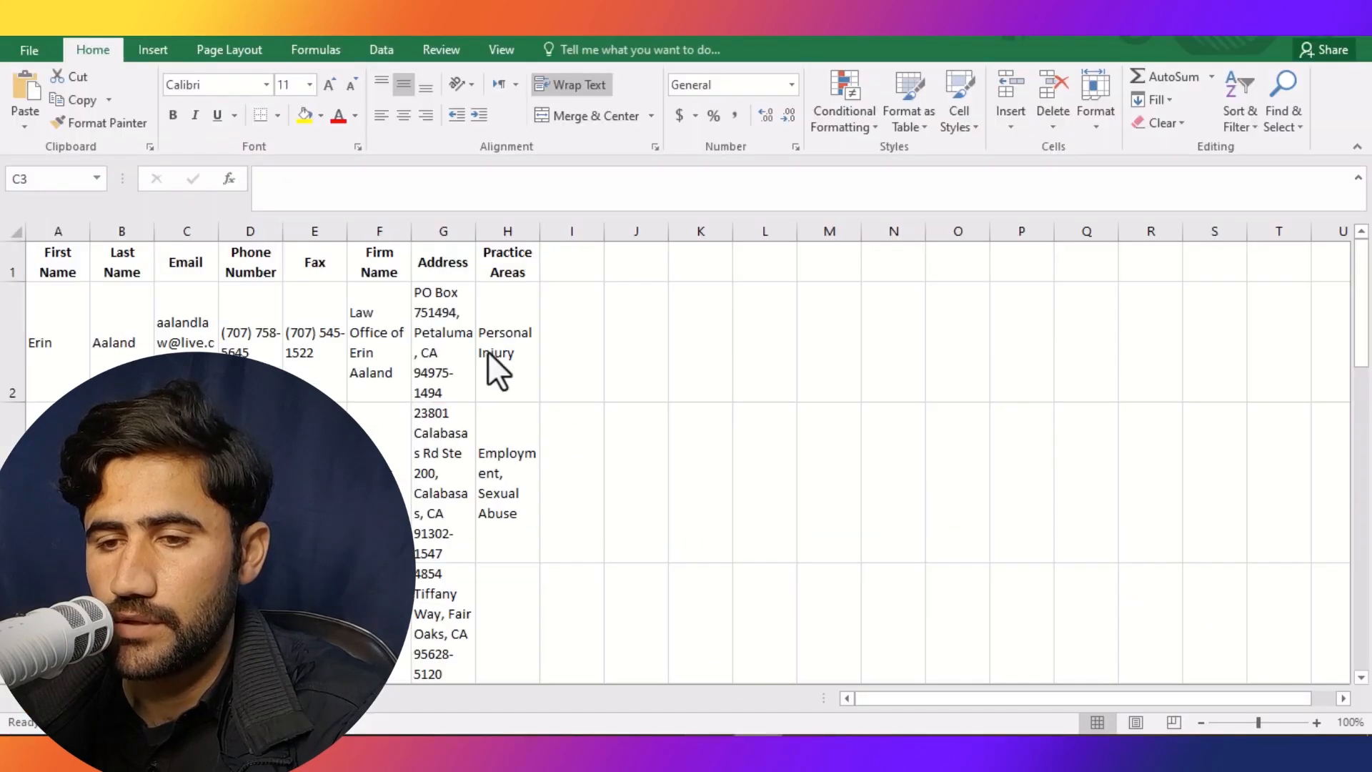
pyautogui.click(187, 465)
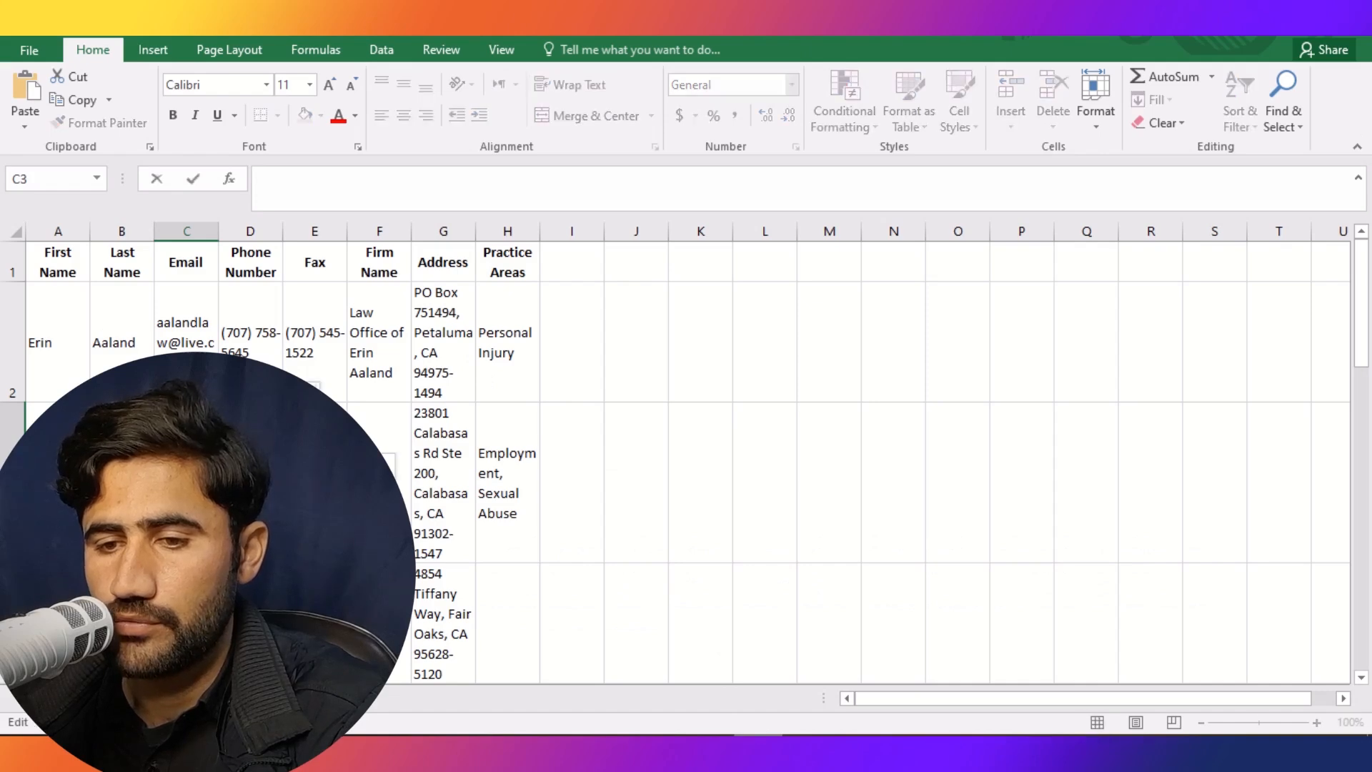
pyautogui.click(223, 525)
pyautogui.press('Tab')
pyautogui.doubleClick(931, 500)
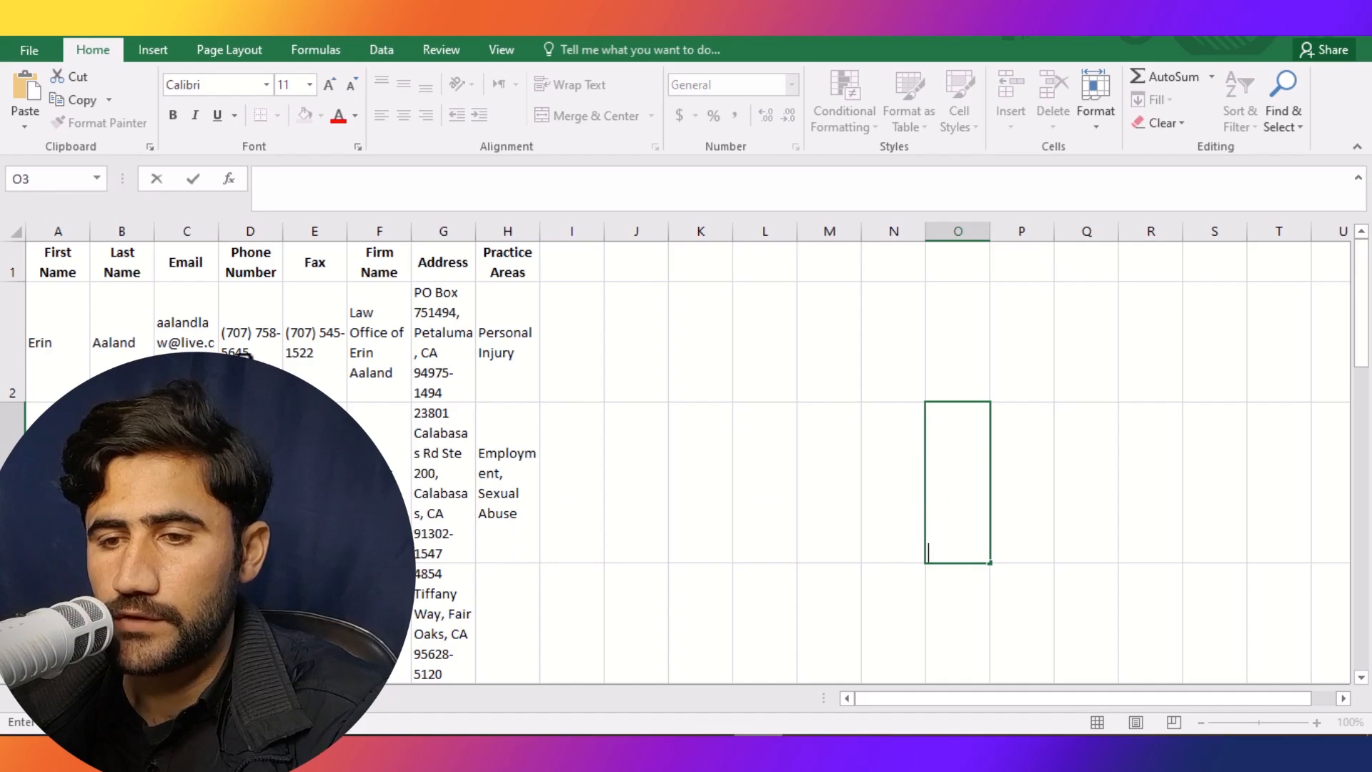
# Check the second attorney's Fax cell E3, and return to that attorney's listing in the CAOC search results
pyautogui.click(315, 443)
pyautogui.click(318, 458)
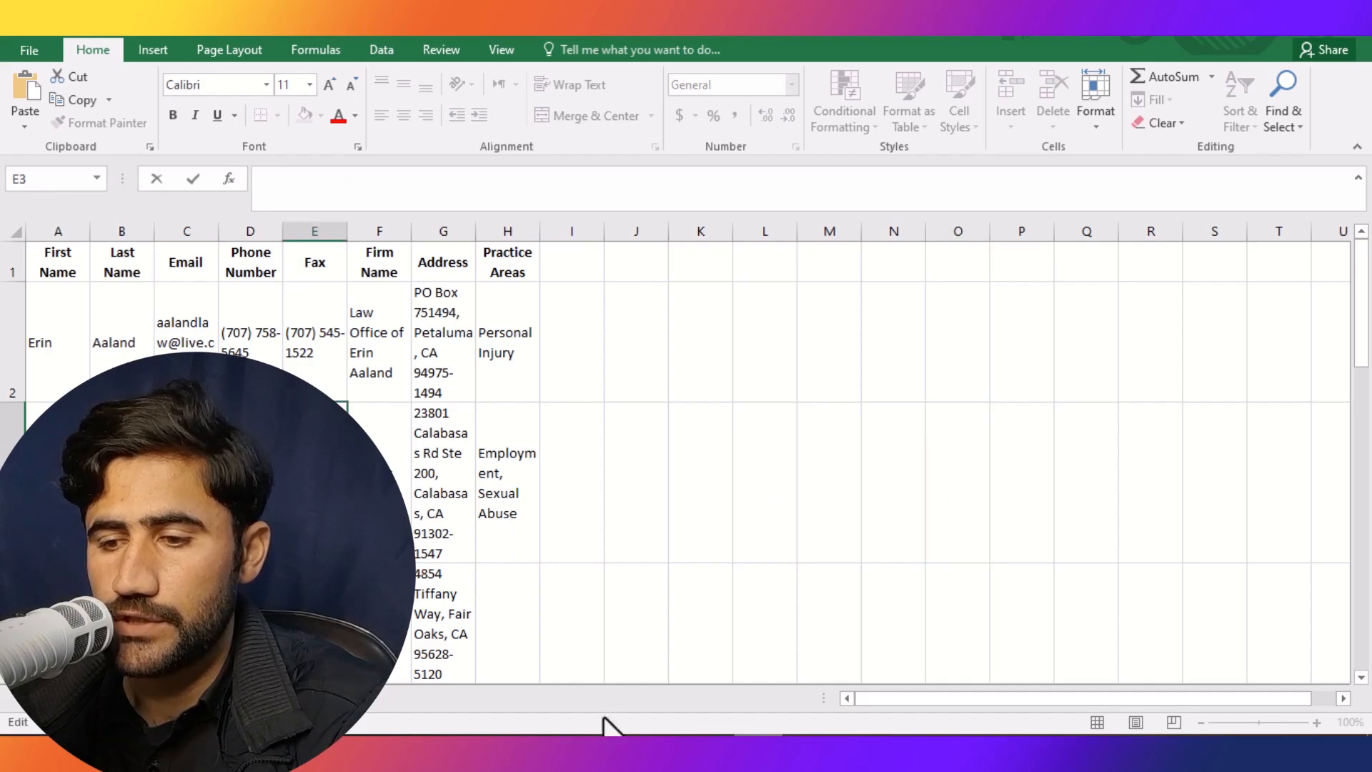
pyautogui.click(710, 752)
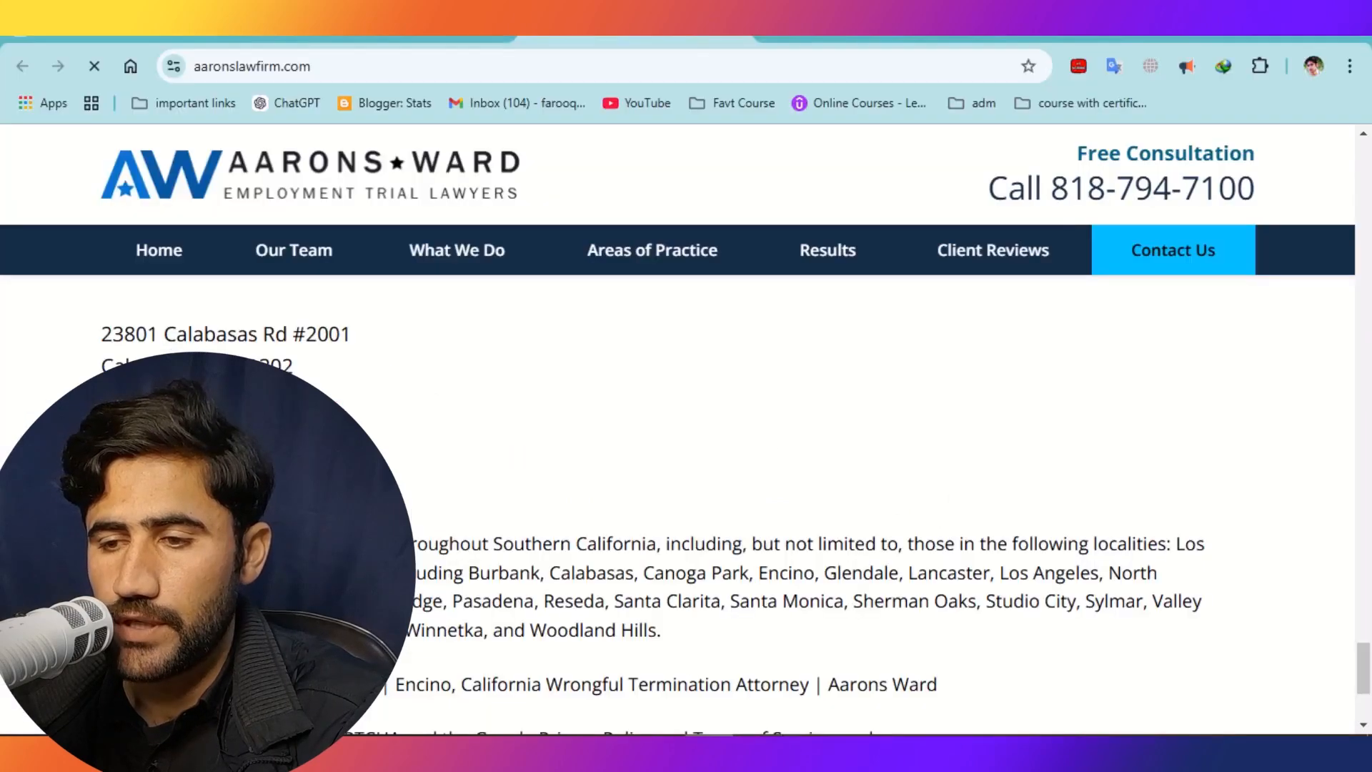
pyautogui.click(344, 30)
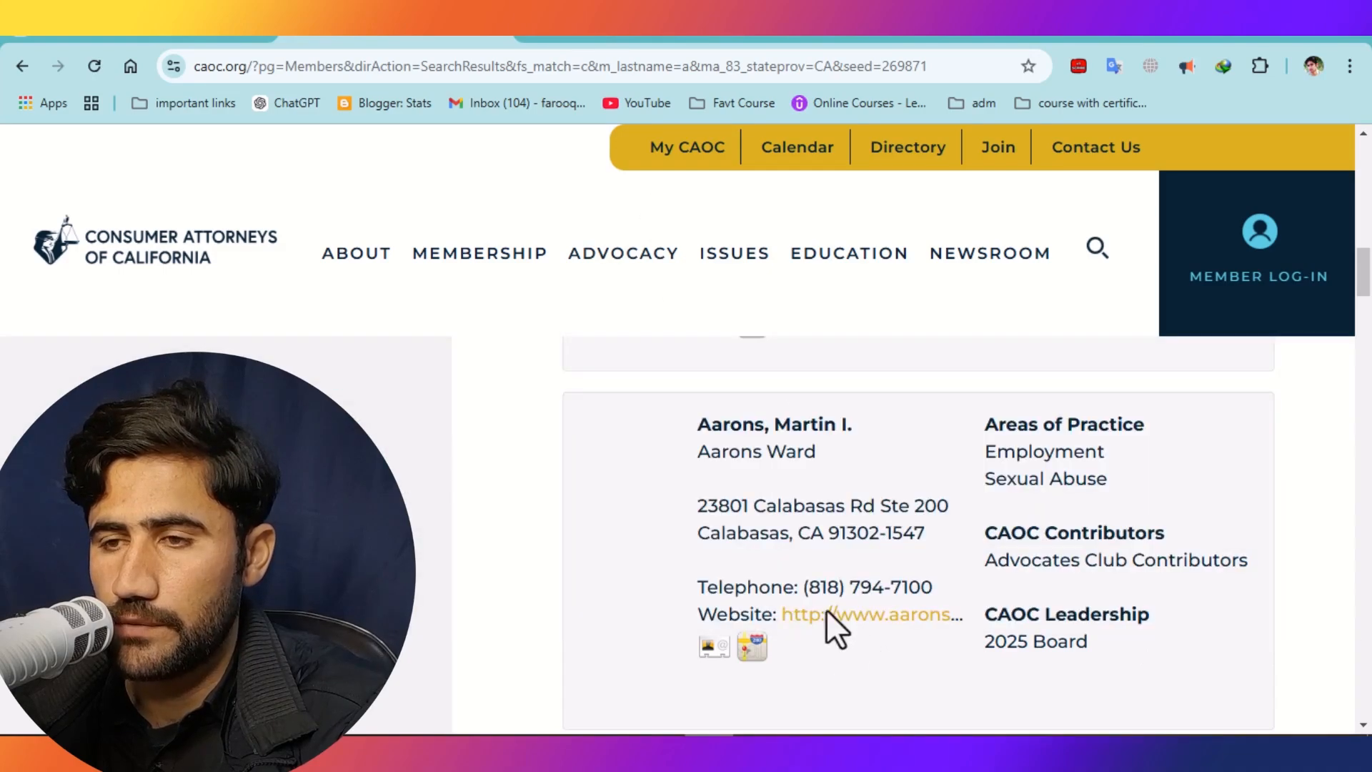
# Return to the Aarons Ward website and copy the firm's fax number from its contact details
pyautogui.click(642, 45)
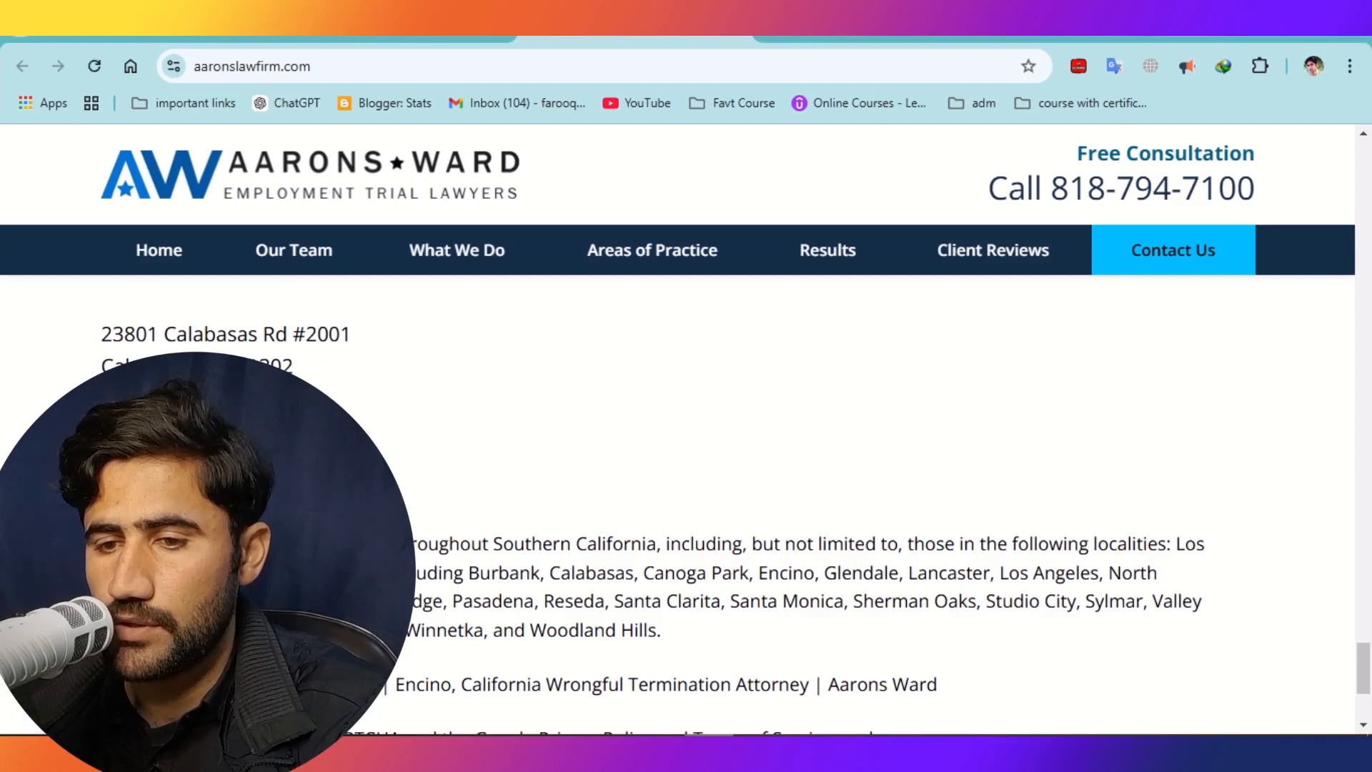
pyautogui.rightClick(264, 449)
pyautogui.click(341, 118)
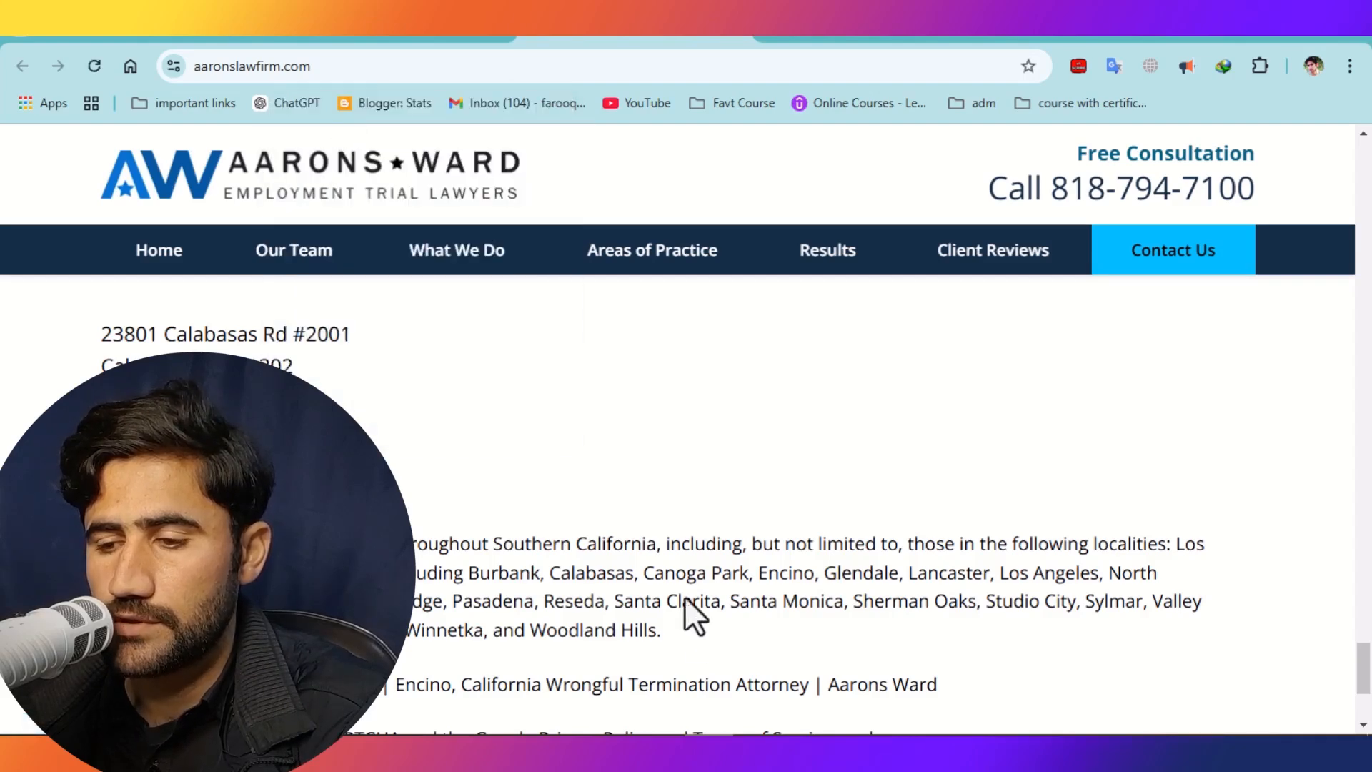
# Switch to Excel and paste the copied fax number into the second attorney's Fax cell, E3
pyautogui.click(760, 748)
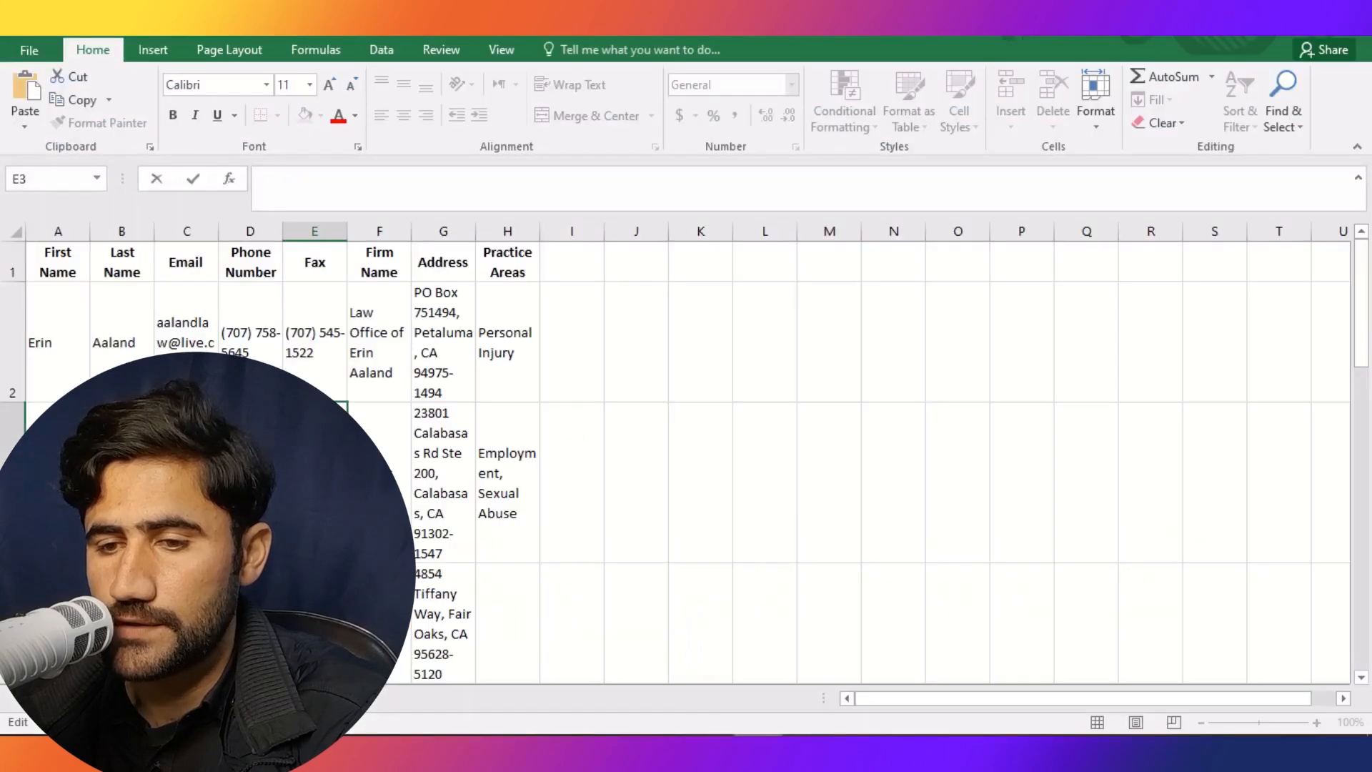
pyautogui.rightClick(336, 496)
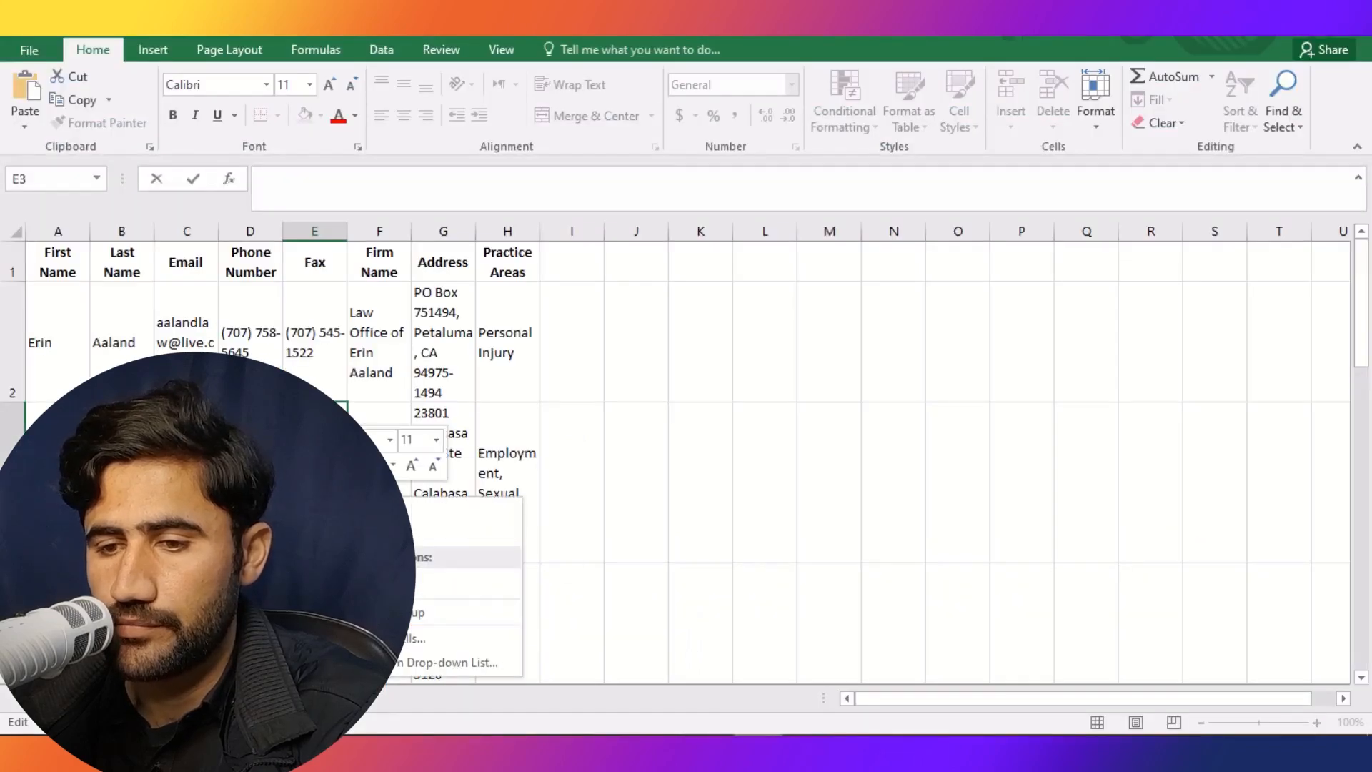
pyautogui.click(373, 583)
pyautogui.doubleClick(698, 469)
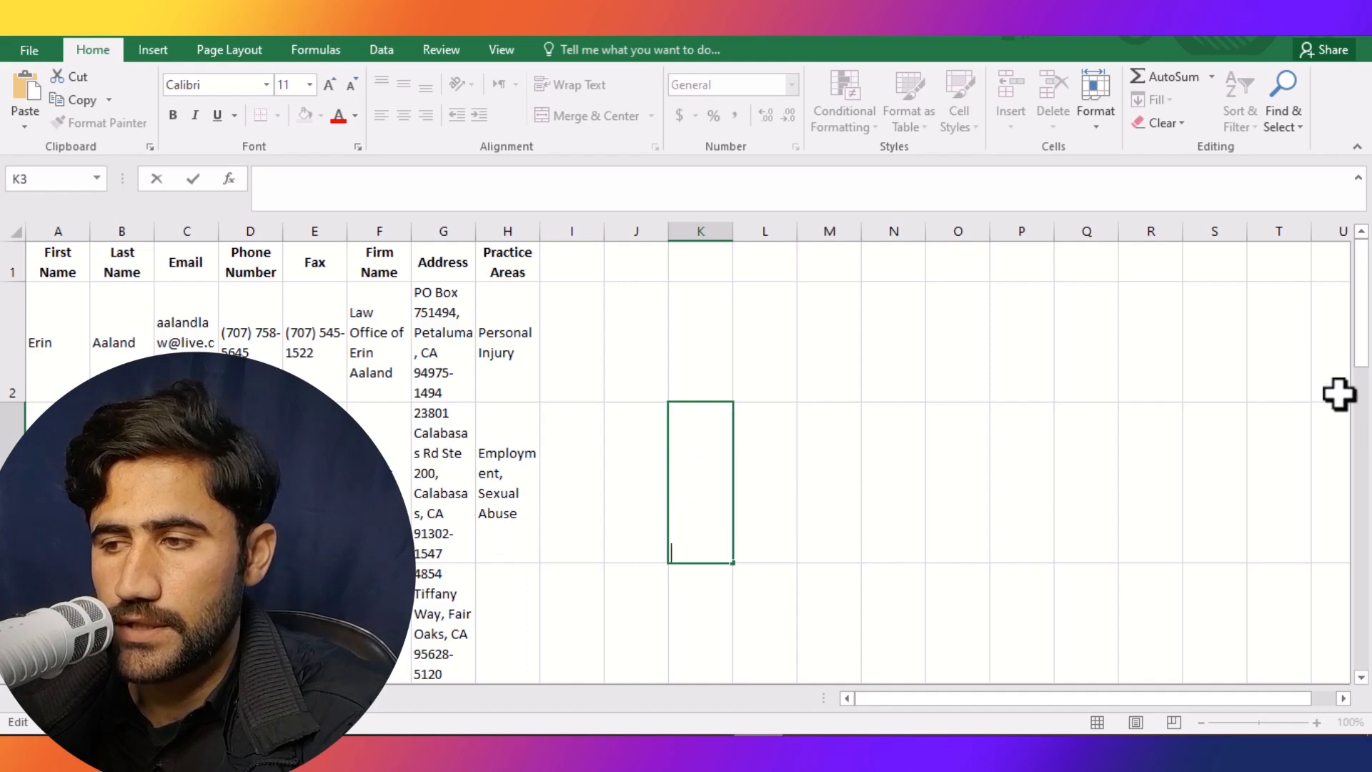
# Check the third attorney's Email cell C4, close the Aarons Ward website, and find the Abbott Law Firm listing in the CAOC search results
pyautogui.moveTo(1366, 375); pyautogui.dragTo(1370, 404)
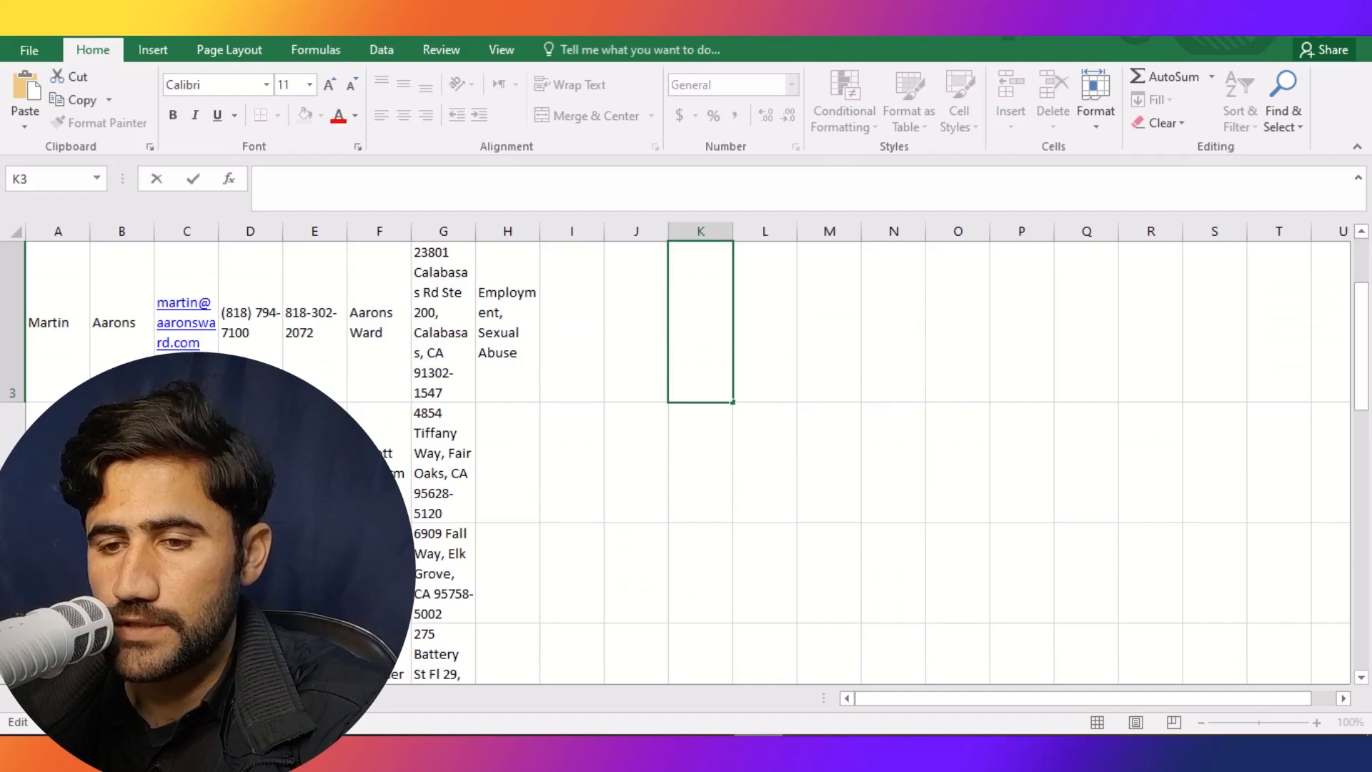
pyautogui.click(187, 462)
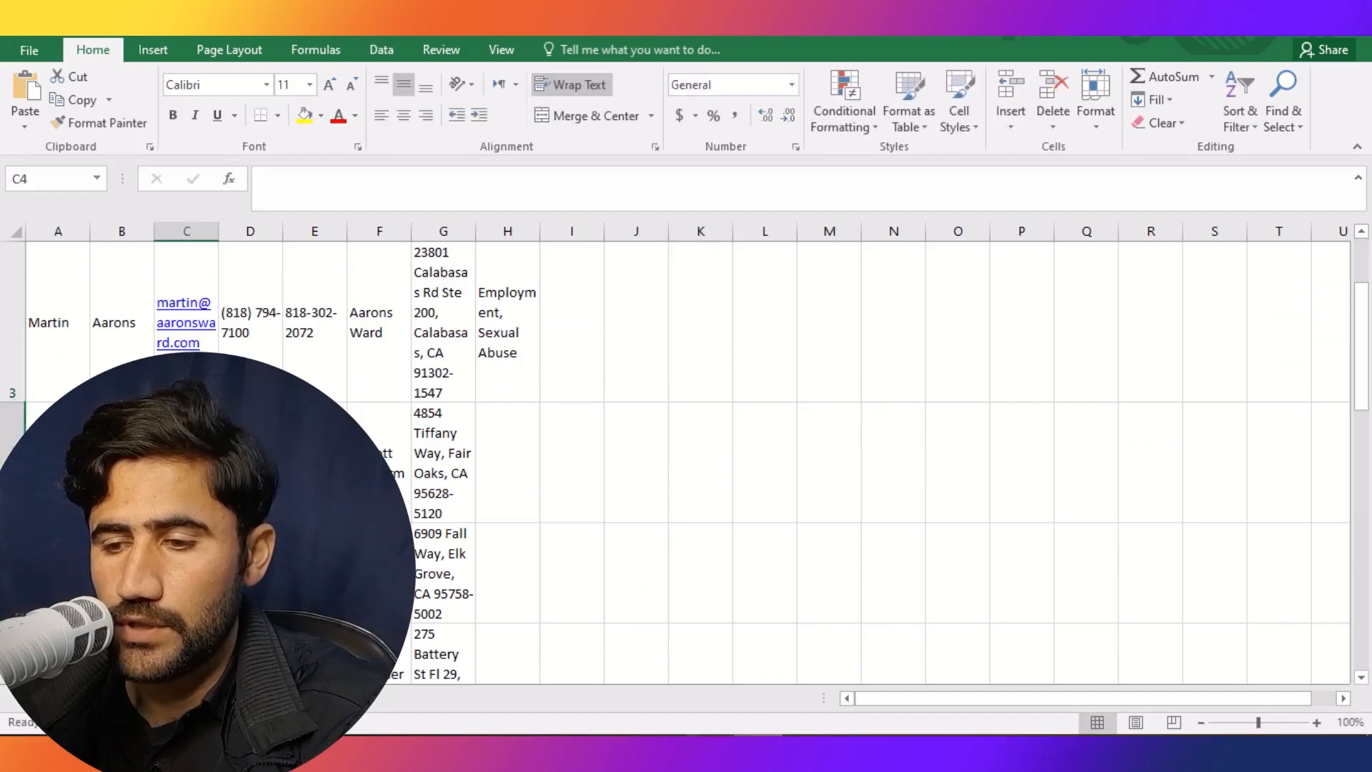
pyautogui.hotkey('alt', 'Tab')
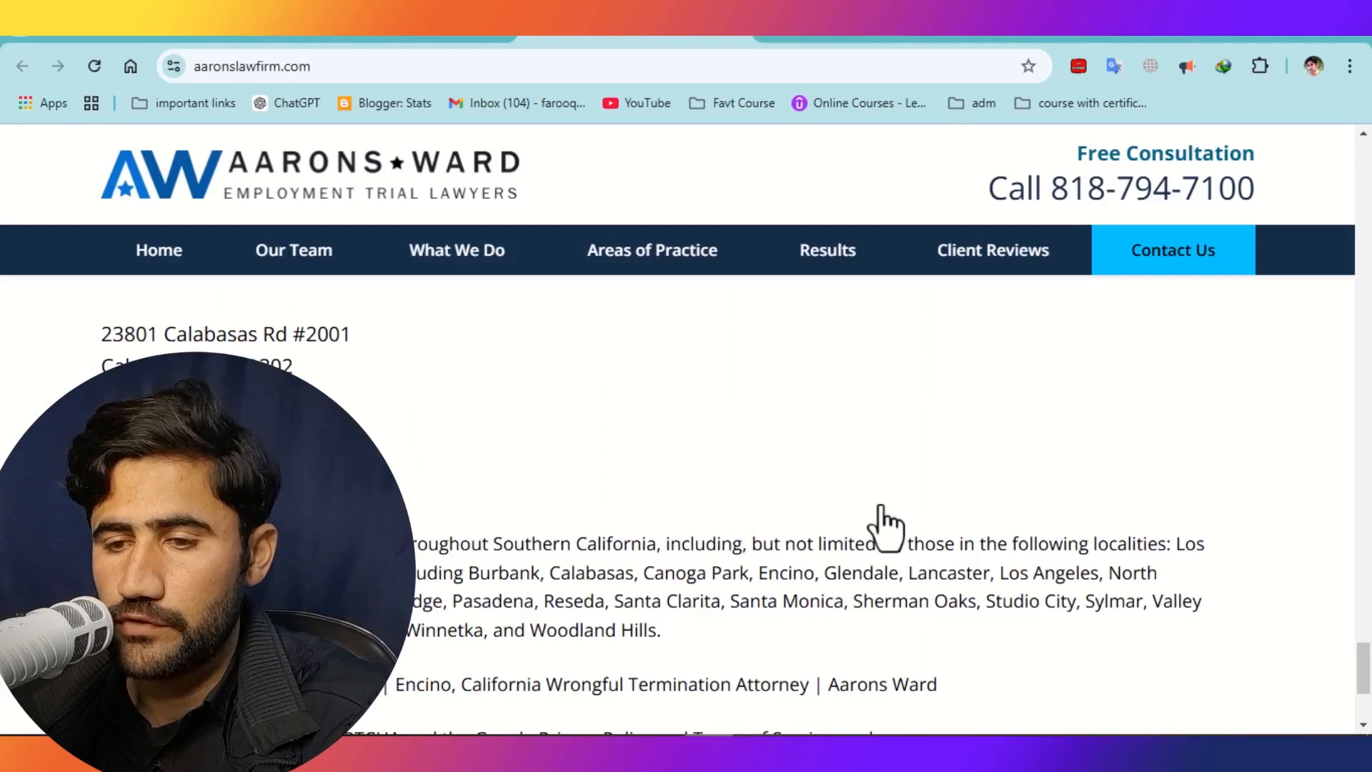
pyautogui.click(743, 45)
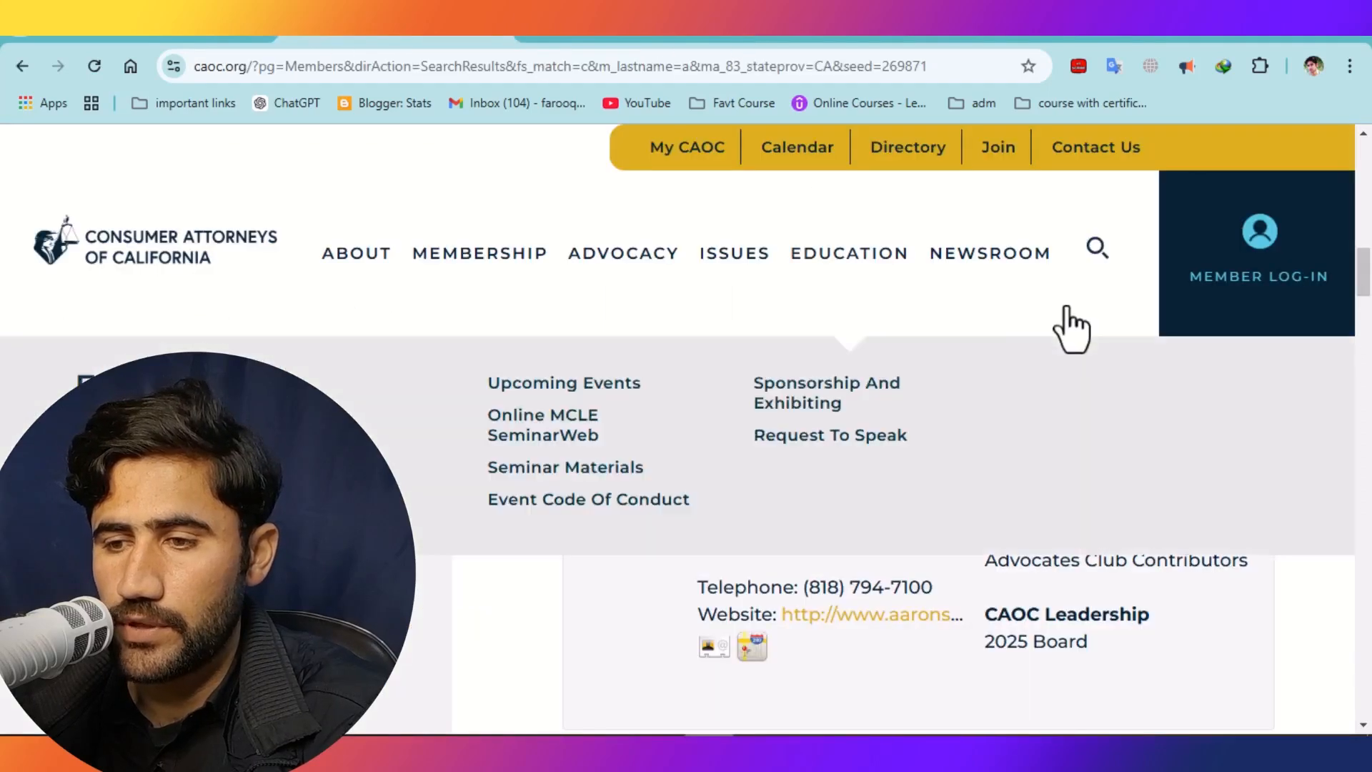
pyautogui.click(1369, 326)
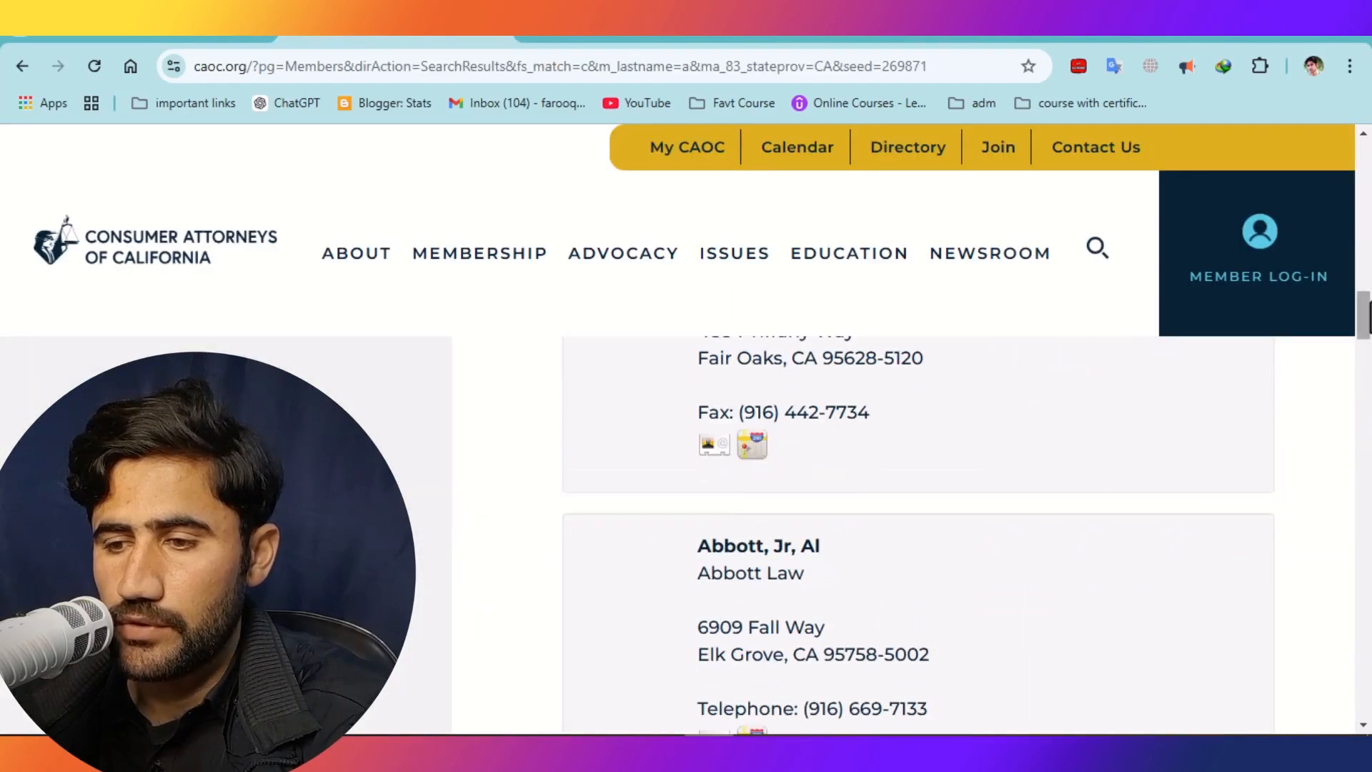
pyautogui.moveTo(1369, 314); pyautogui.dragTo(1370, 288)
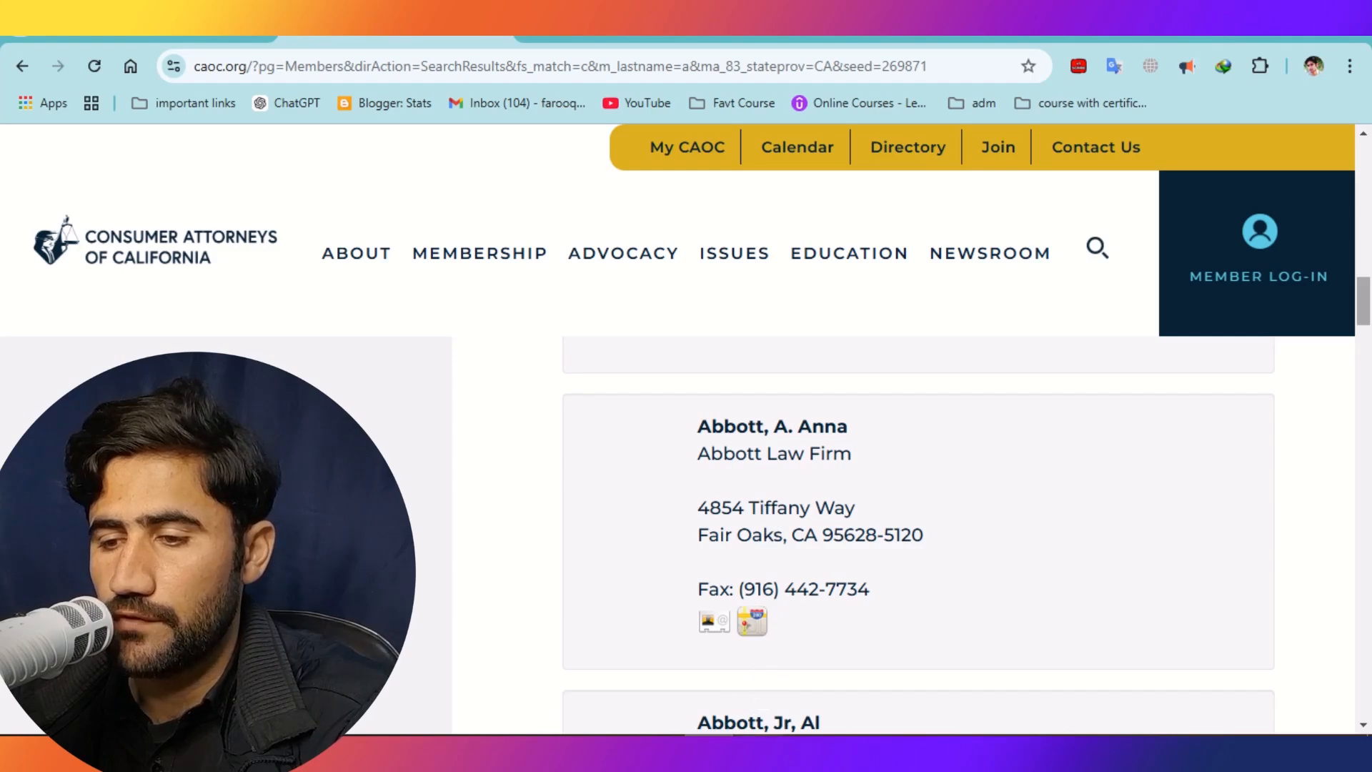
# Check the fourth attorney's Email cell C5 in Excel and find the Abbott Law listing in the CAOC search results
pyautogui.click(759, 748)
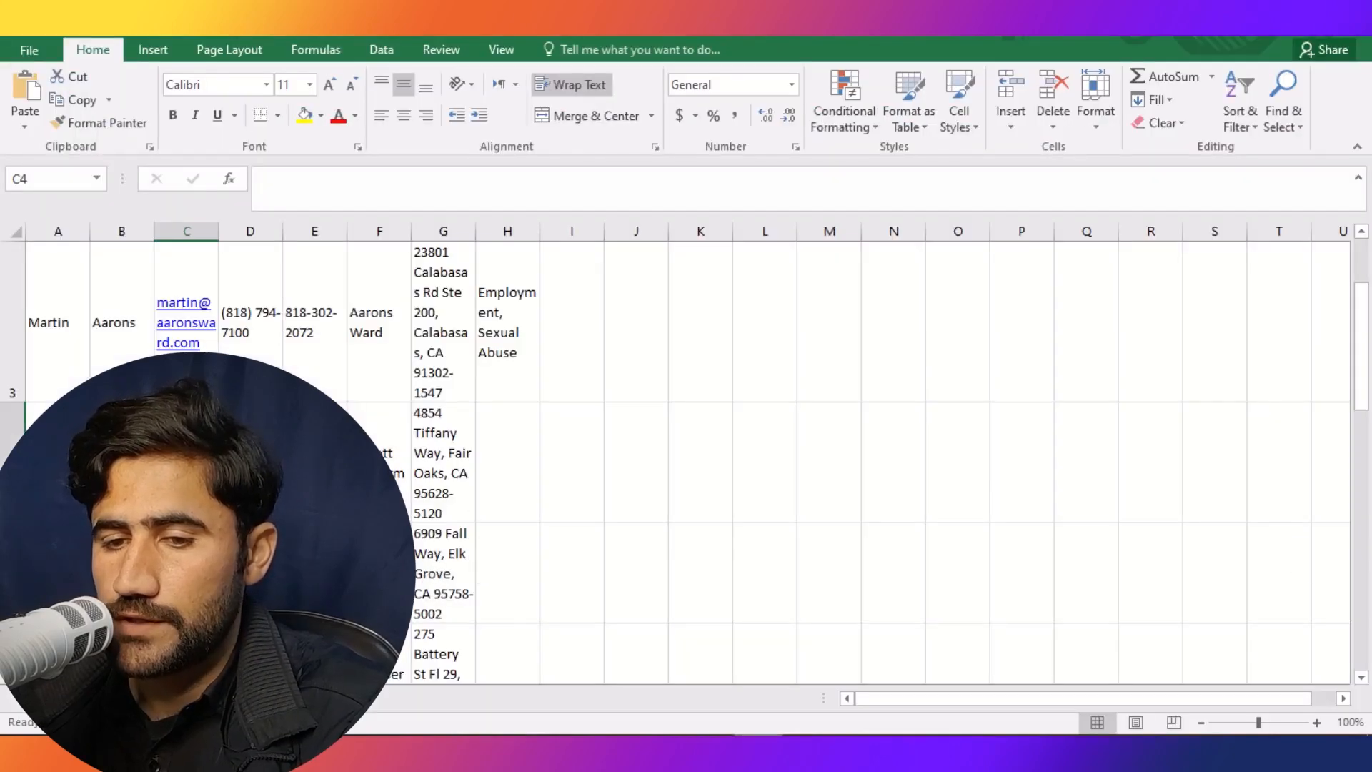
pyautogui.doubleClick(186, 573)
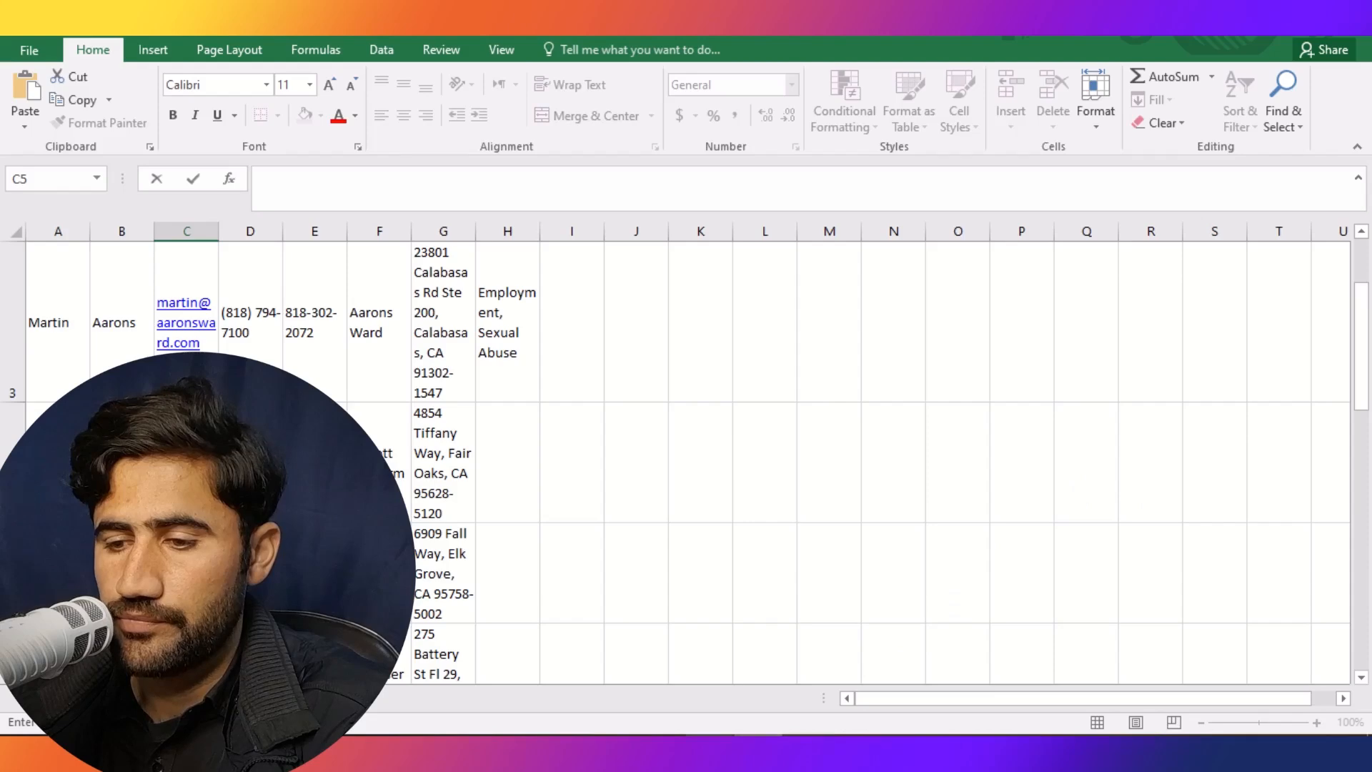
pyautogui.click(709, 750)
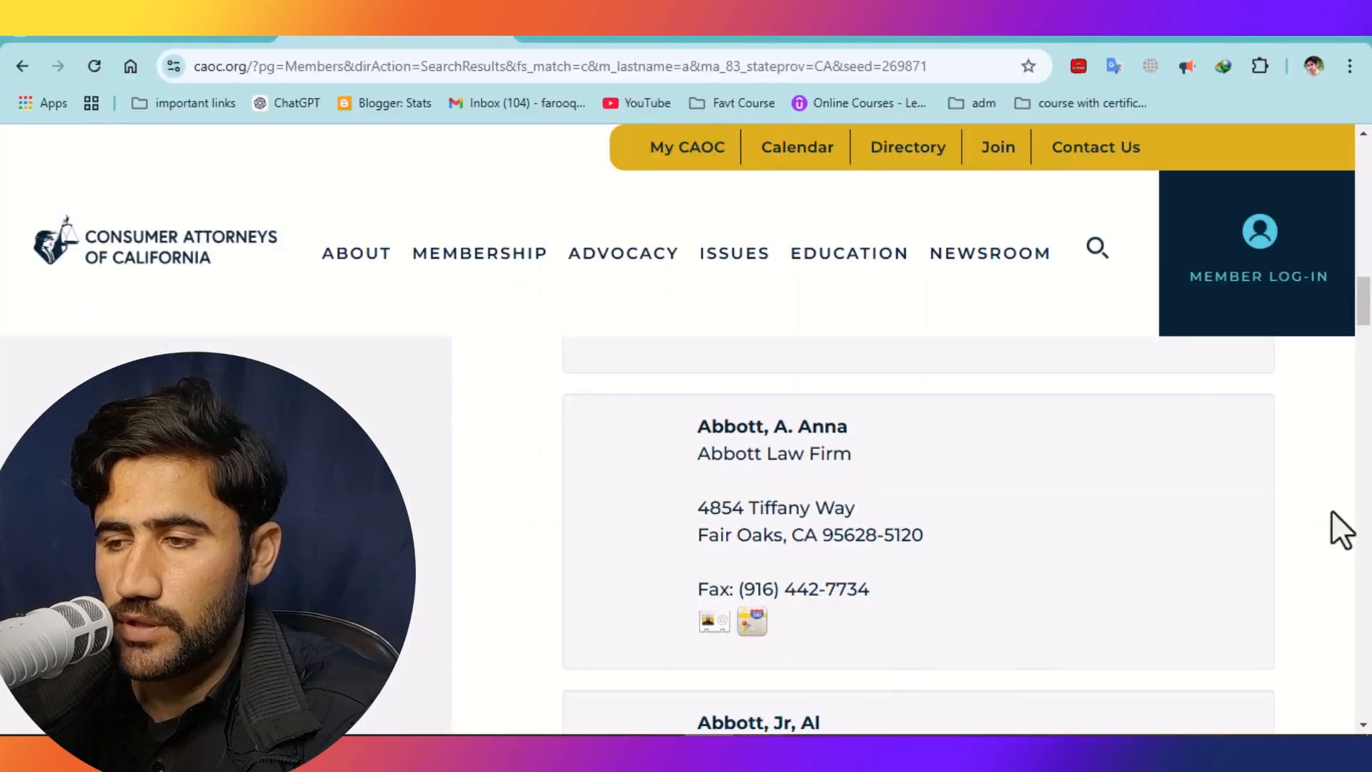
pyautogui.scroll(-4, 918, 547)
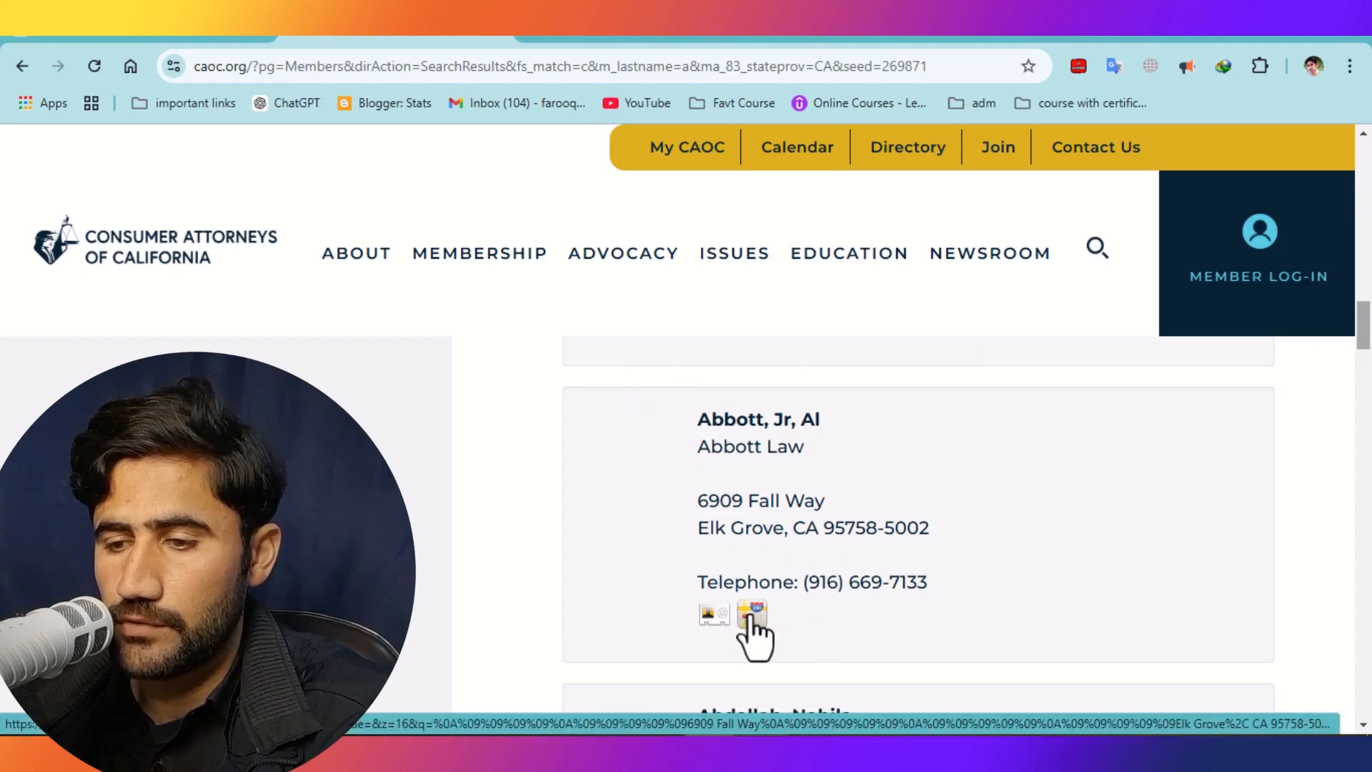
# Try the contact card and map links of the Abbott Law listing for more details, and close the map page
pyautogui.click(707, 618)
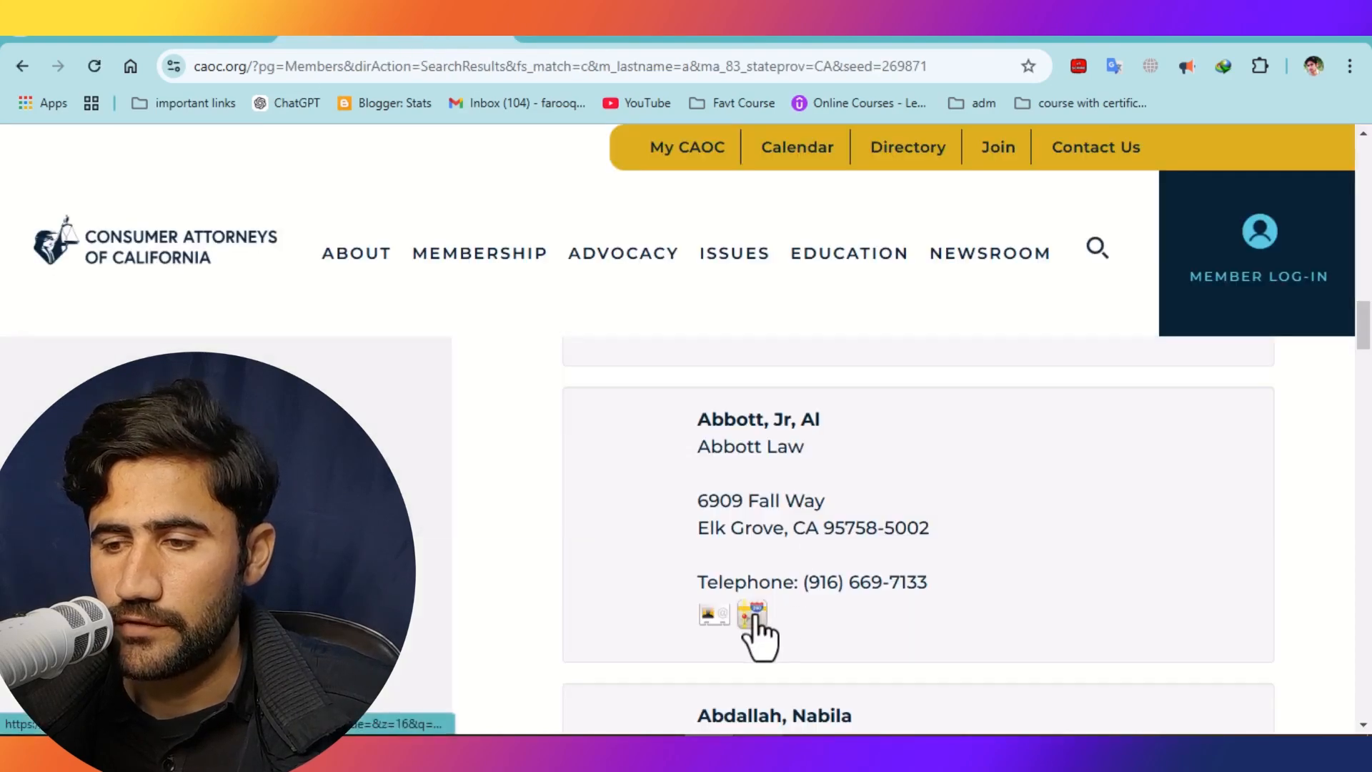
pyautogui.moveTo(1369, 309)
pyautogui.mouseDown()
pyautogui.moveTo(1370, 261)
pyautogui.moveTo(1369, 316)
pyautogui.mouseUp()
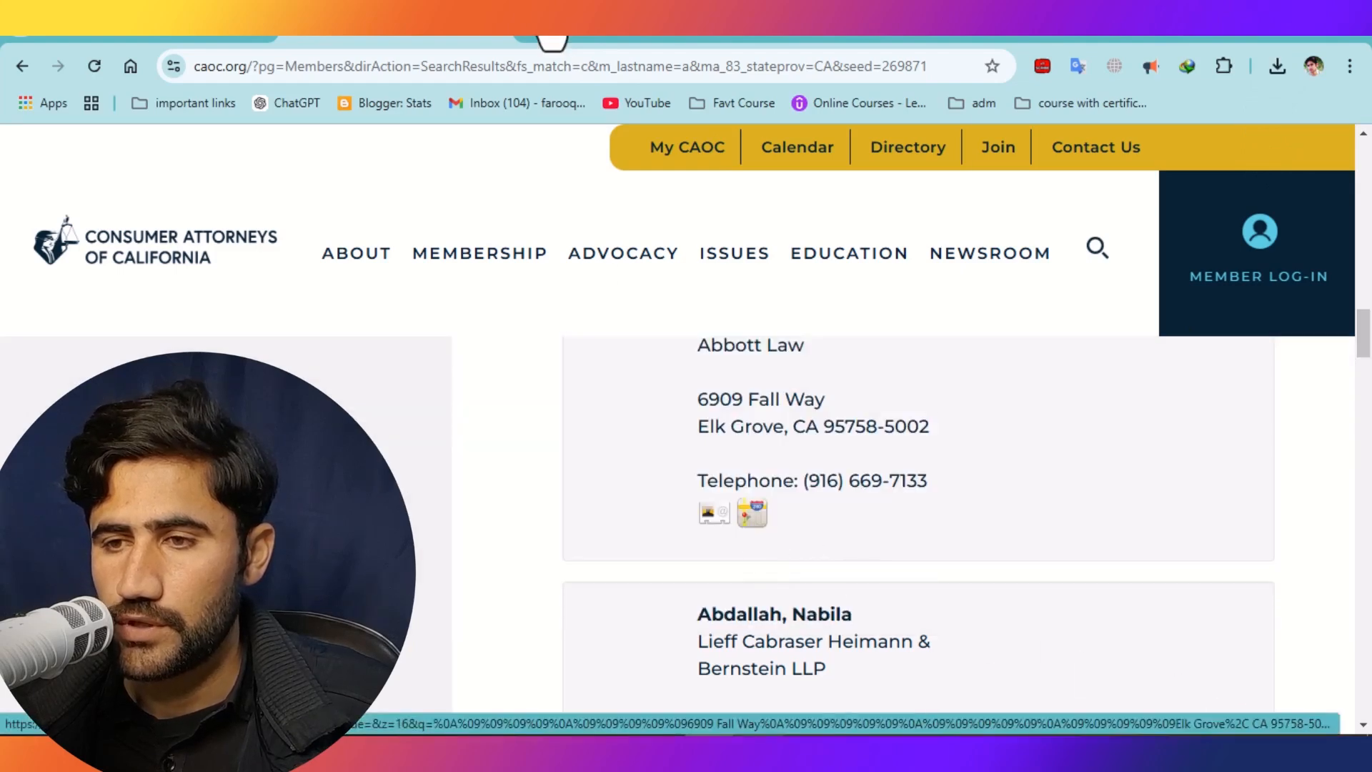
pyautogui.click(585, 45)
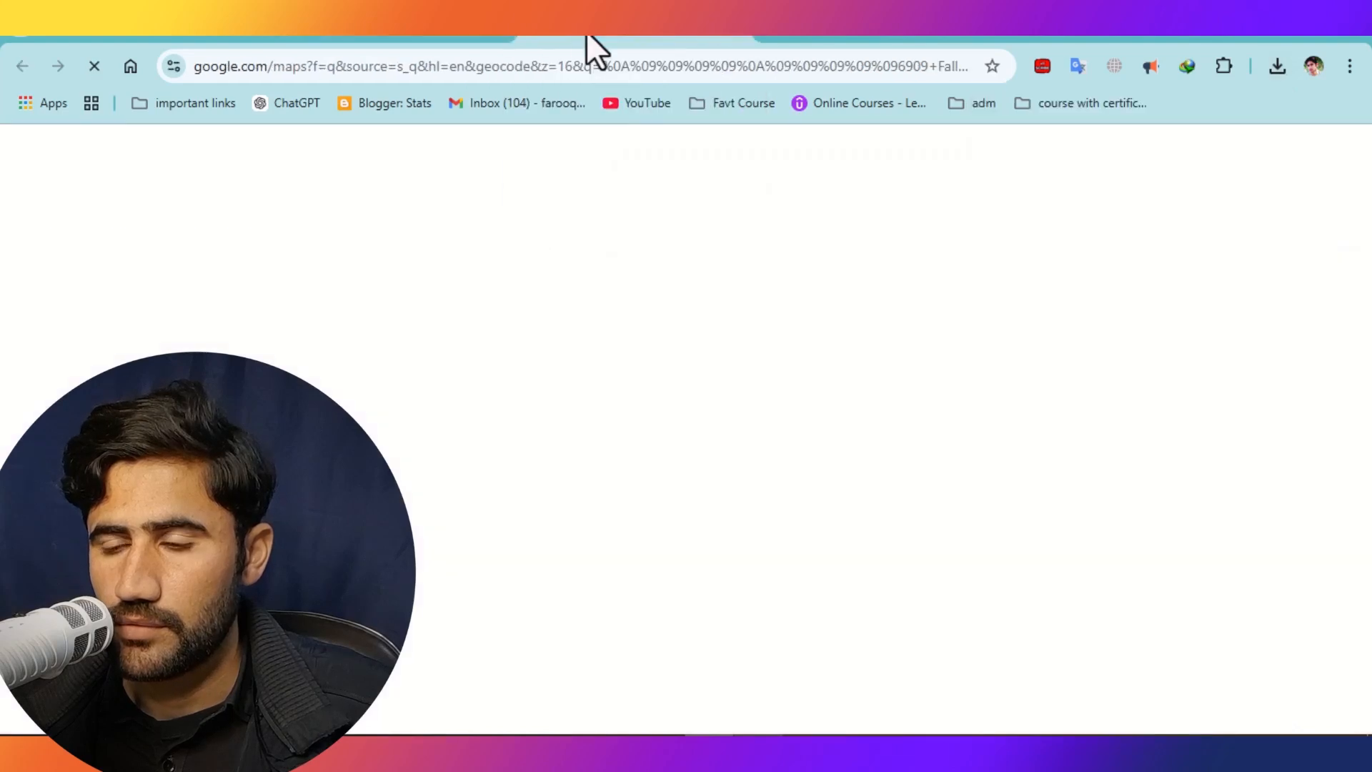
pyautogui.click(739, 43)
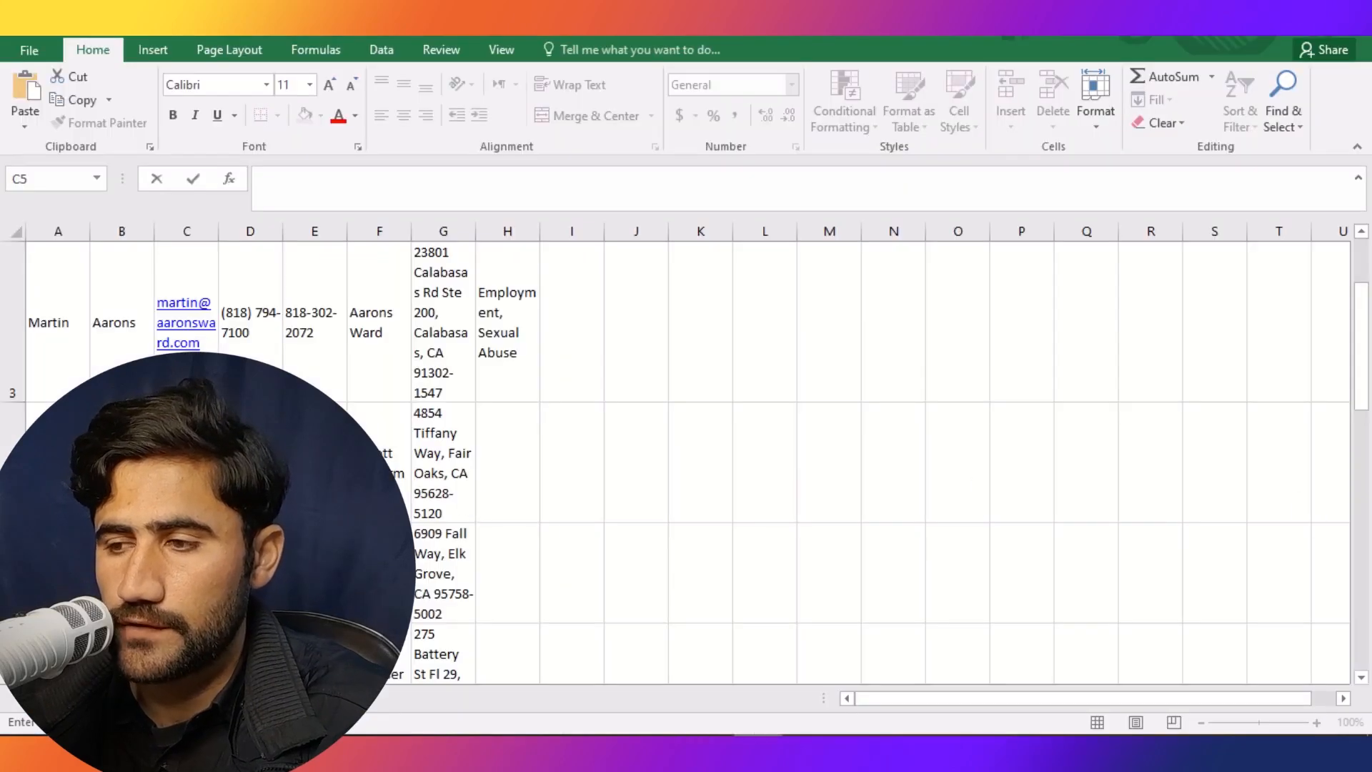
# Review the attorneys from row 6 onward in Excel and find the row 7 attorney's listing in the CAOC search results
pyautogui.moveTo(1366, 413); pyautogui.dragTo(1366, 476)
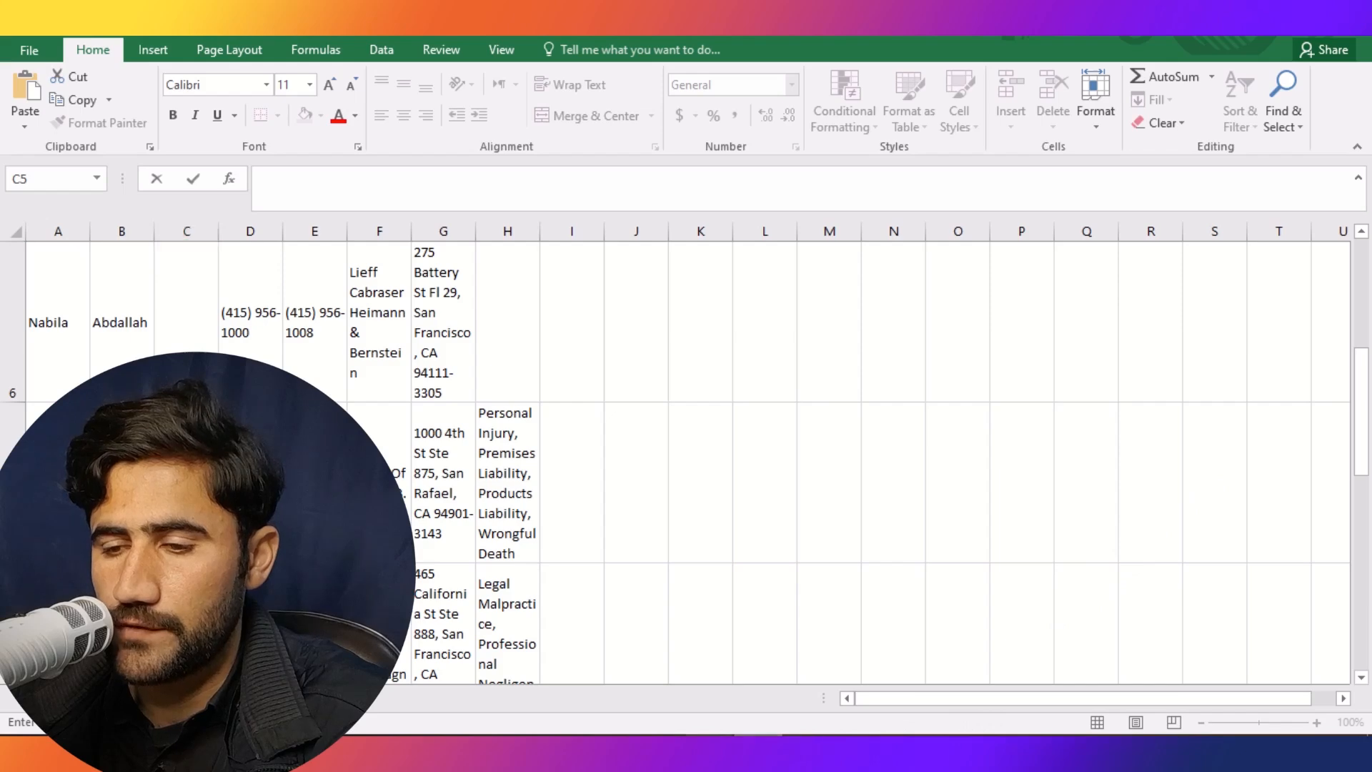
pyautogui.hotkey('alt', 'Tab')
pyautogui.moveTo(1363, 357); pyautogui.dragTo(1368, 394)
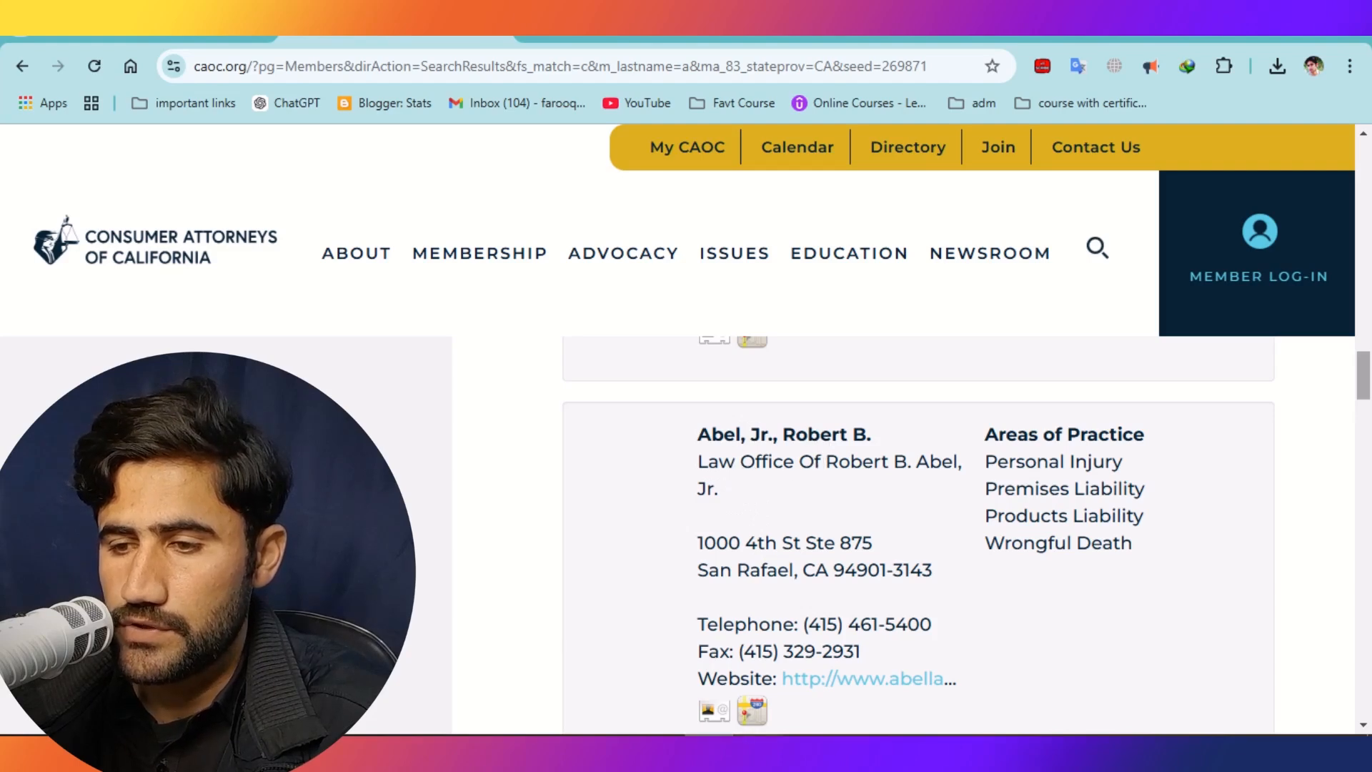
# Check the attorneys in rows 9 and 10 in Excel, and return to the CAOC search results in a maximized browser window
pyautogui.click(758, 747)
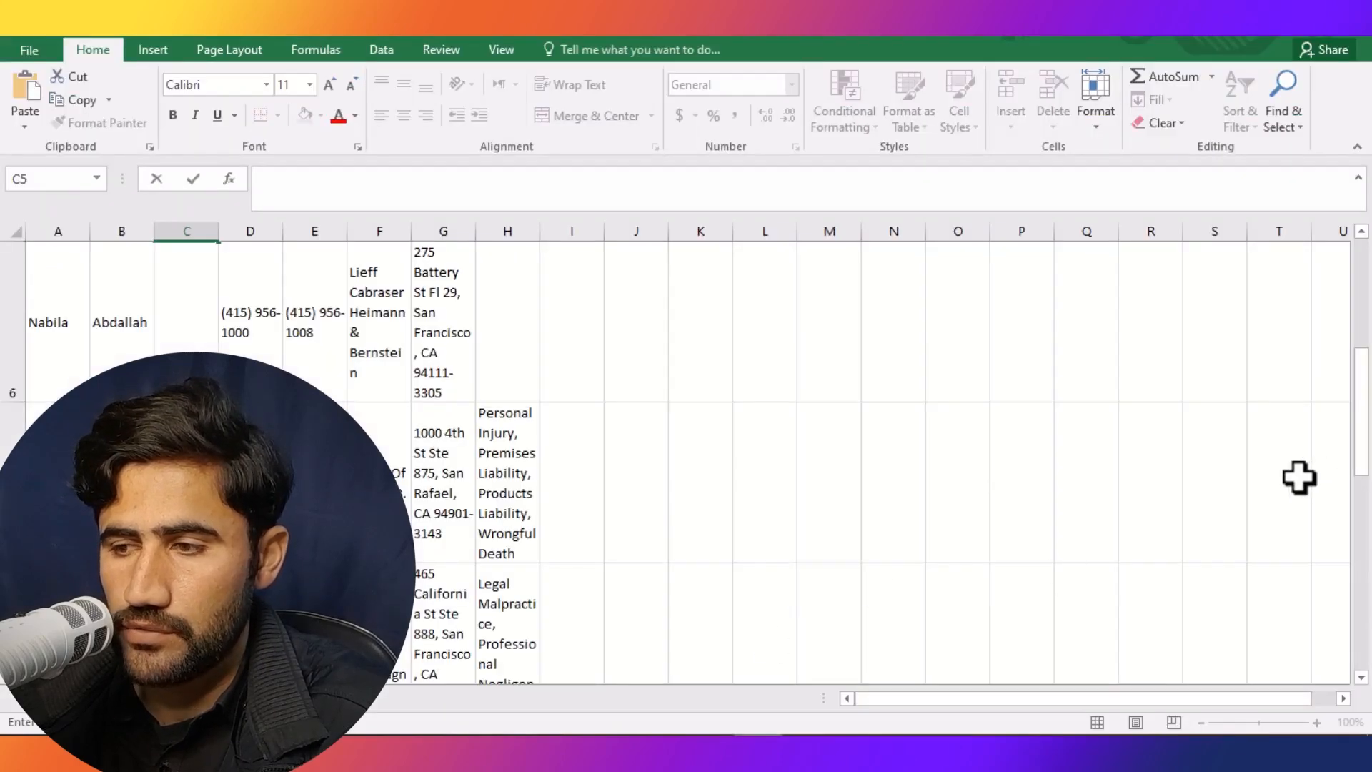
pyautogui.moveTo(1363, 469); pyautogui.dragTo(1369, 538)
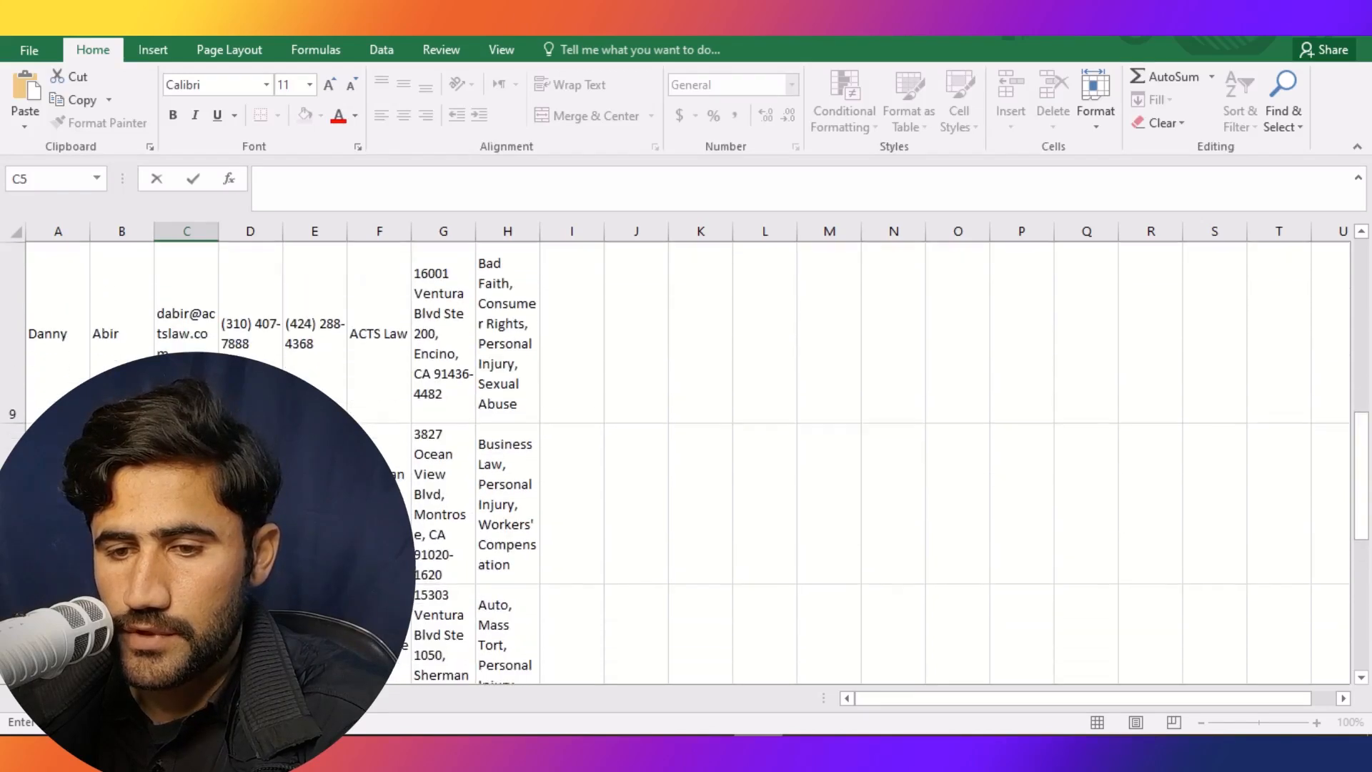
pyautogui.click(58, 501)
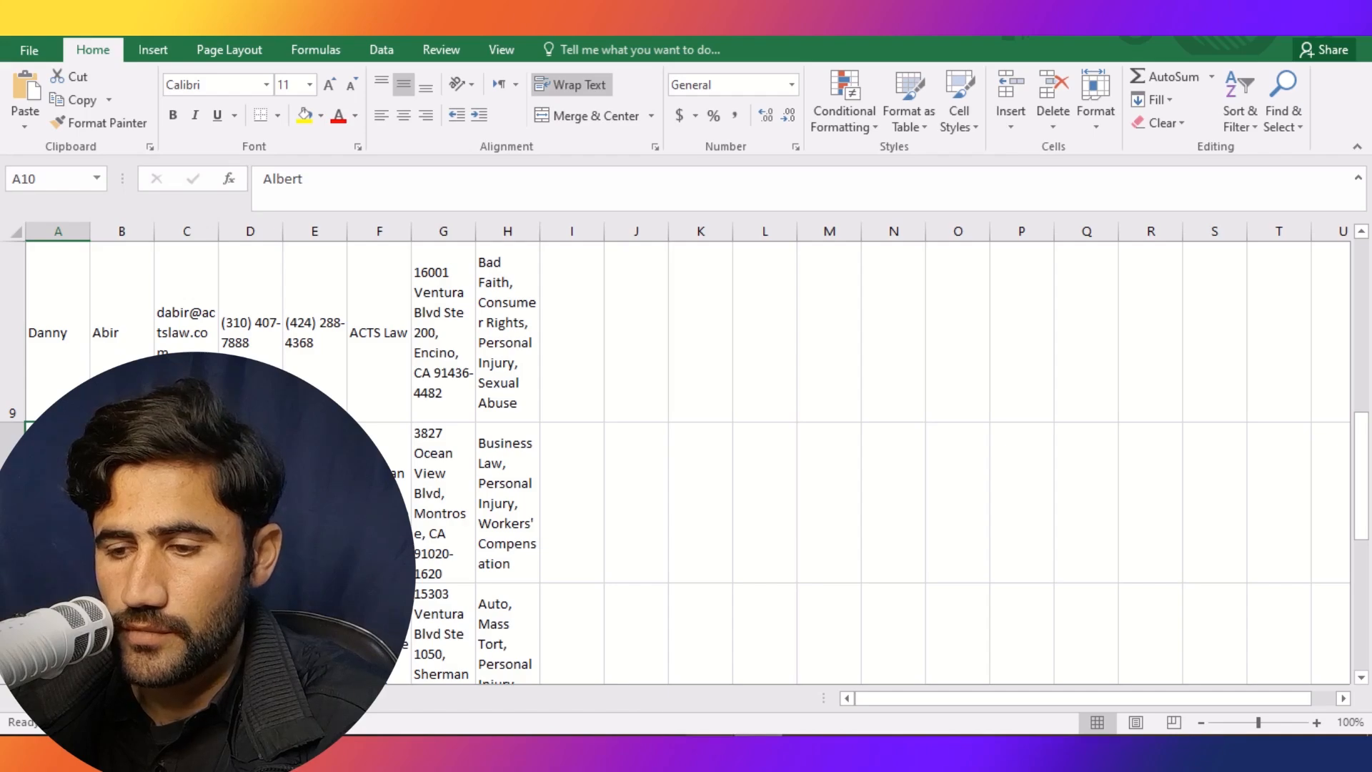
pyautogui.click(709, 741)
pyautogui.click(709, 740)
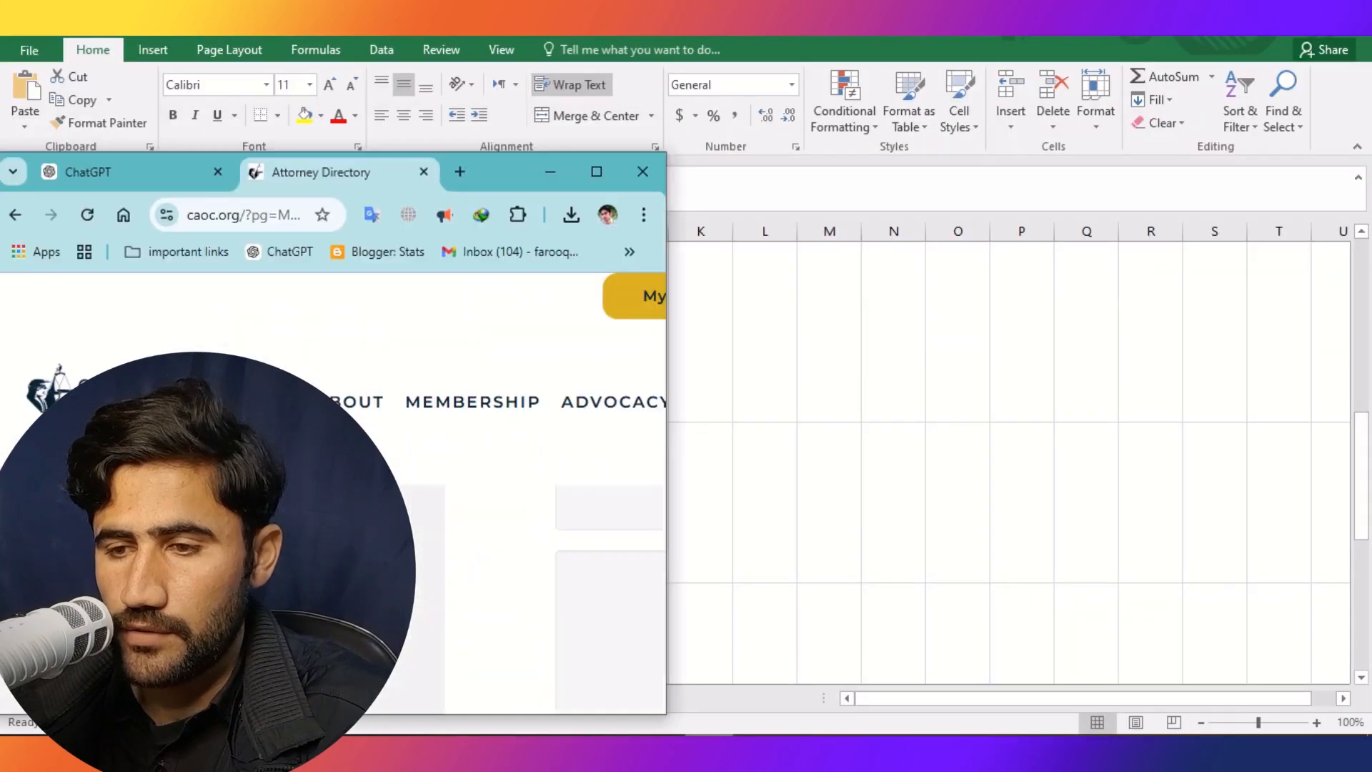
pyautogui.click(596, 173)
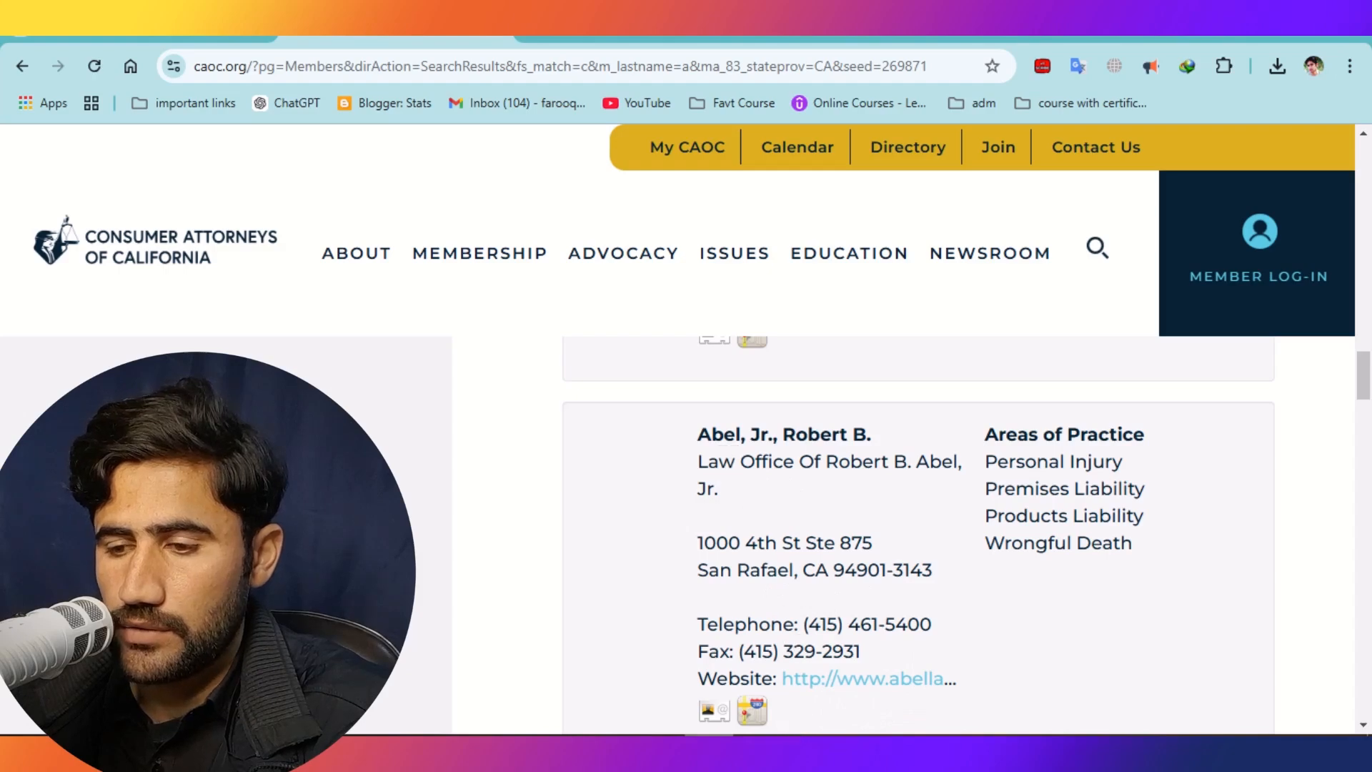
pyautogui.scroll(-1, 919, 536)
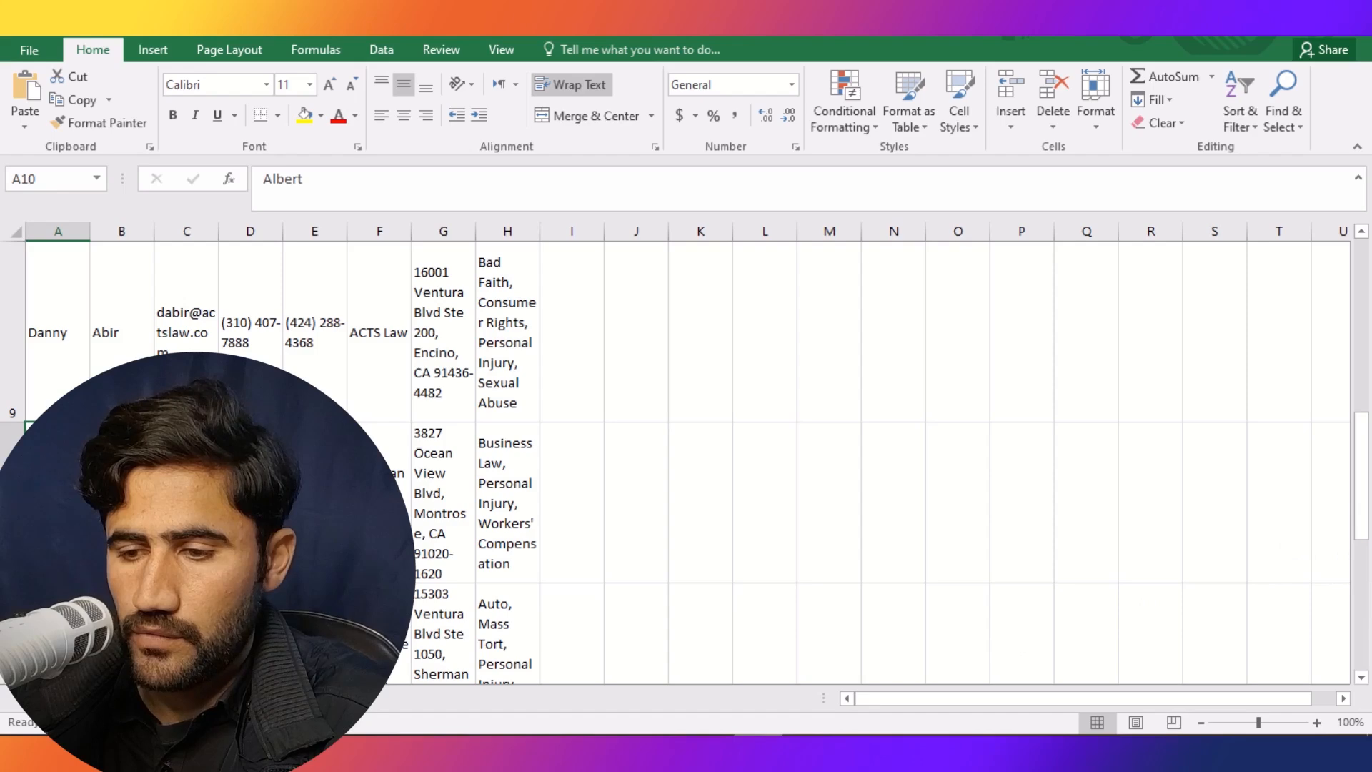
# Locate the row 7 attorney in Excel, check the Email cell C7, and return to that attorney's CAOC listing in San Rafael
pyautogui.click(710, 749)
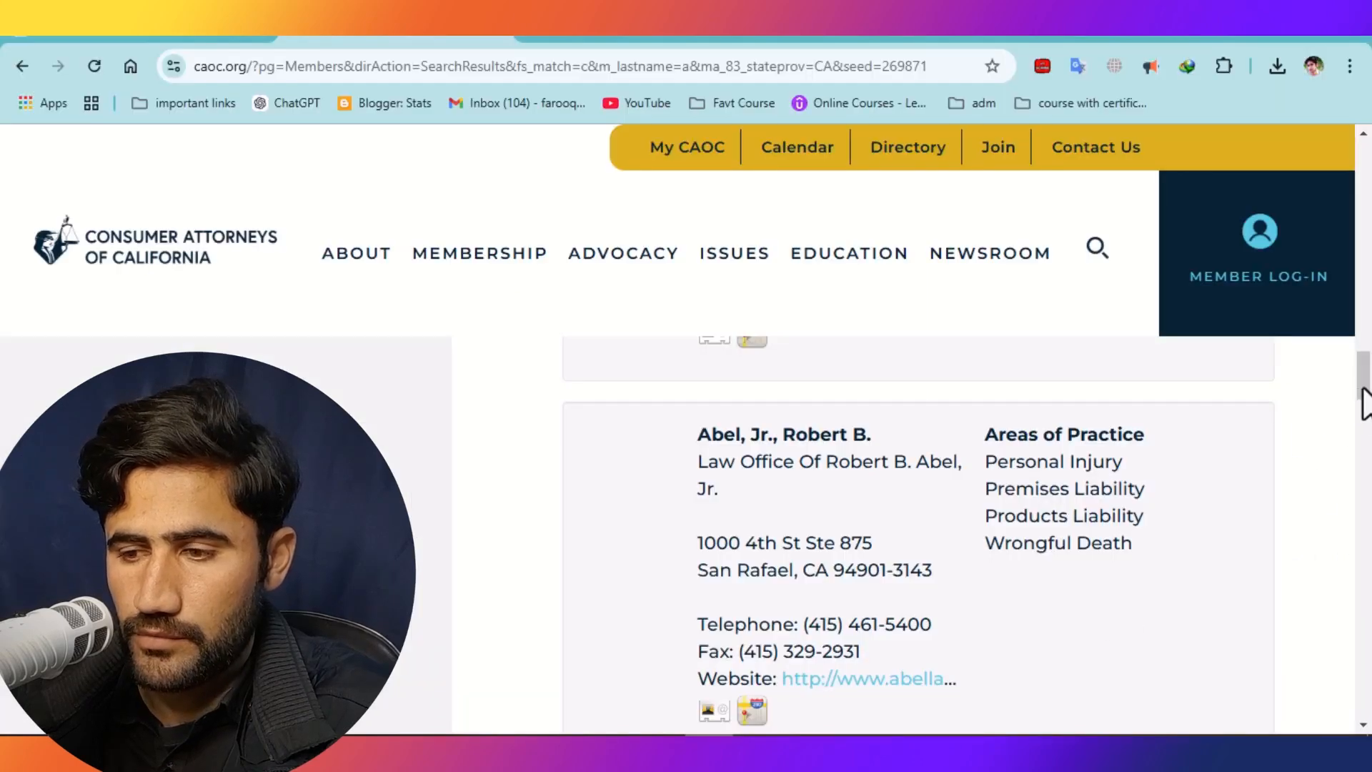
pyautogui.moveTo(1363, 389)
pyautogui.mouseDown()
pyautogui.moveTo(1365, 420)
pyautogui.moveTo(1365, 387)
pyautogui.mouseUp()
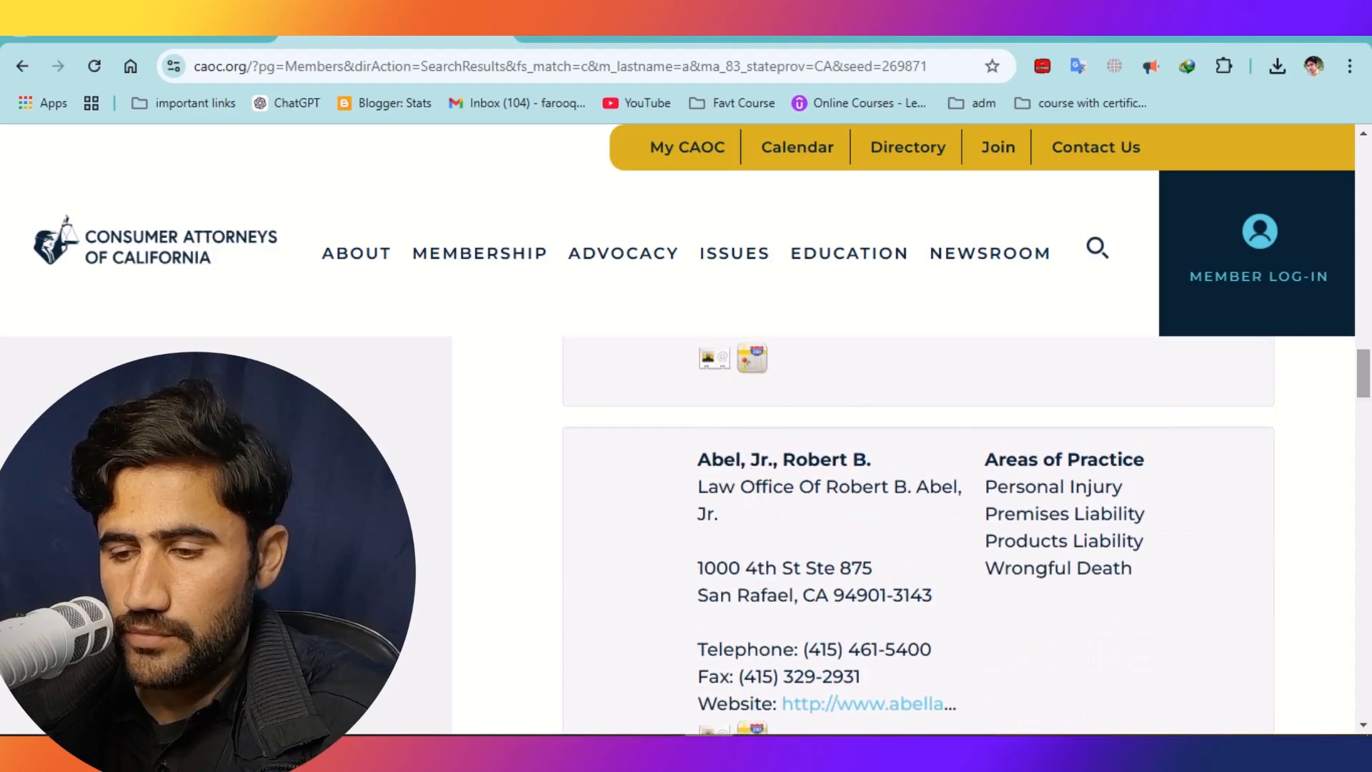
pyautogui.click(758, 751)
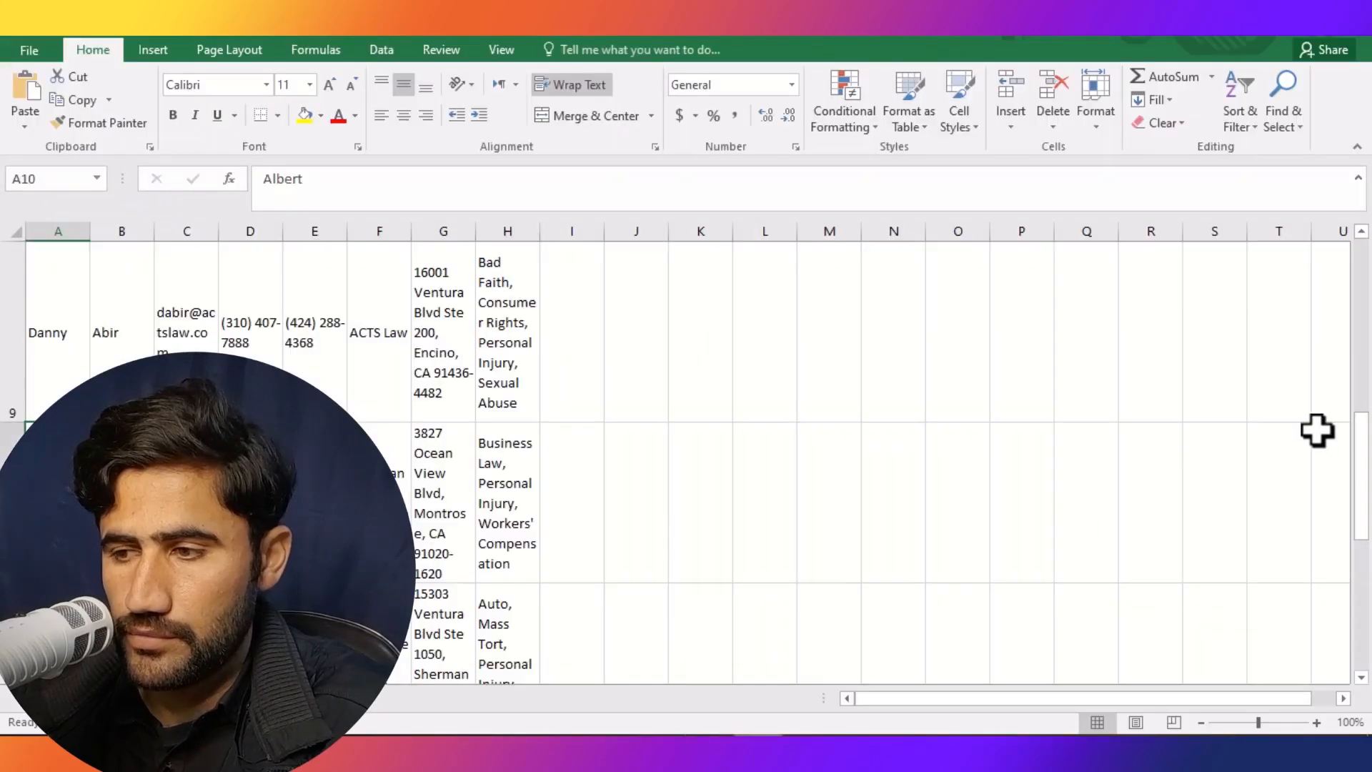
pyautogui.moveTo(1364, 482); pyautogui.dragTo(1369, 415)
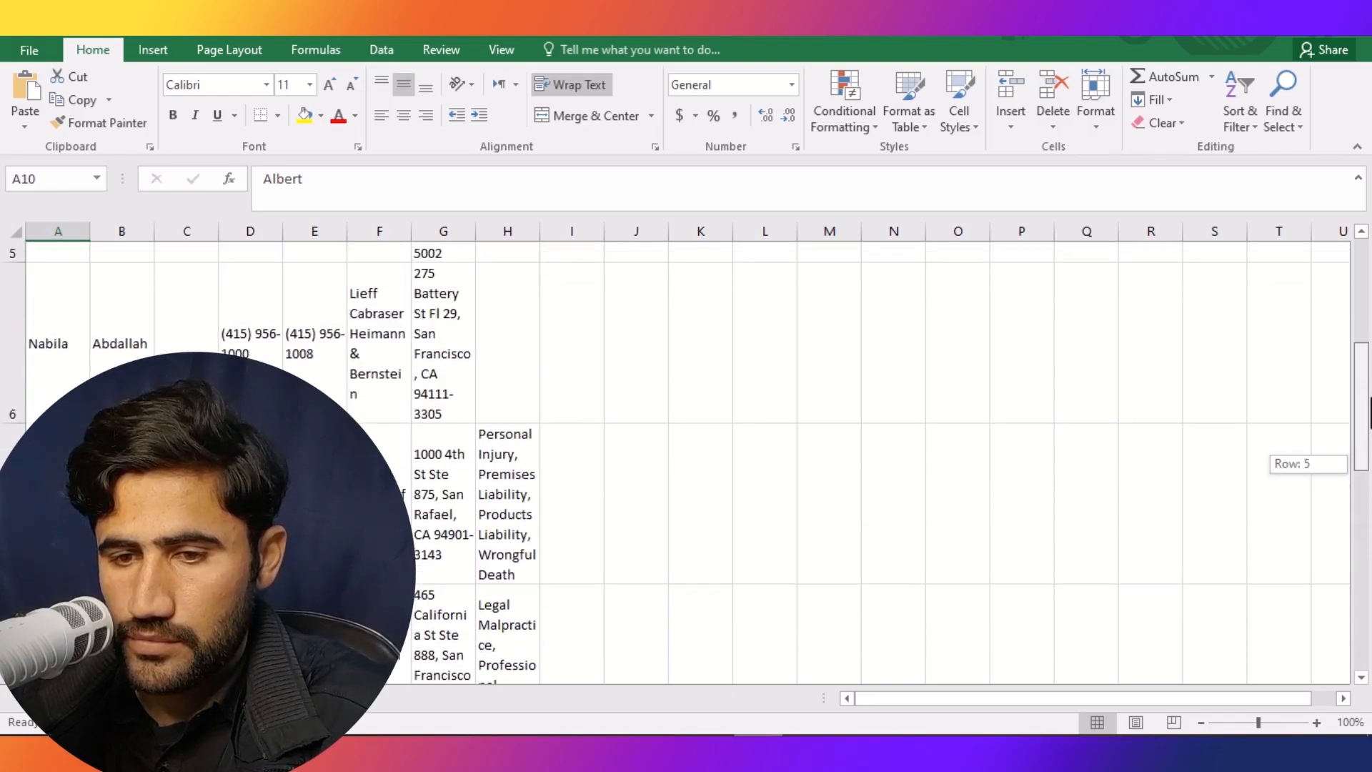
pyautogui.moveTo(1371, 413); pyautogui.dragTo(1370, 411)
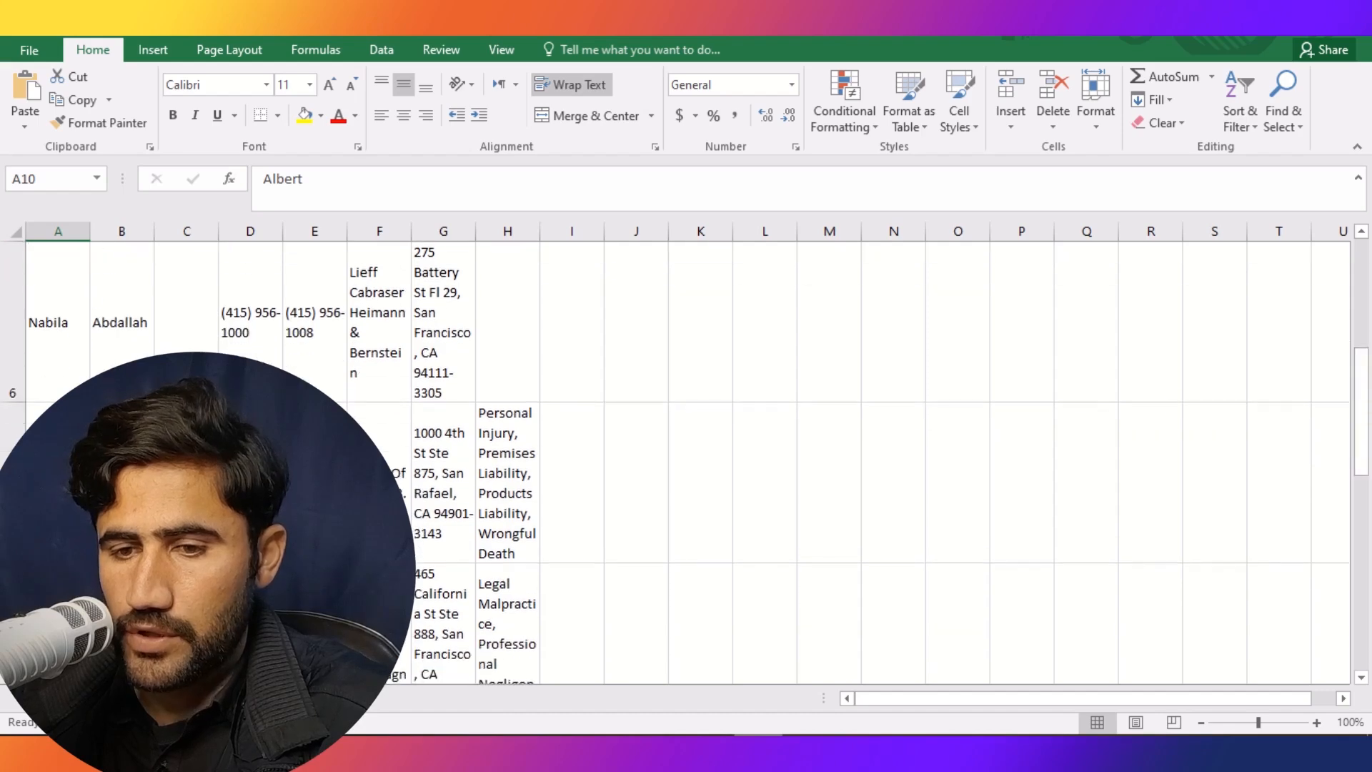
pyautogui.click(121, 482)
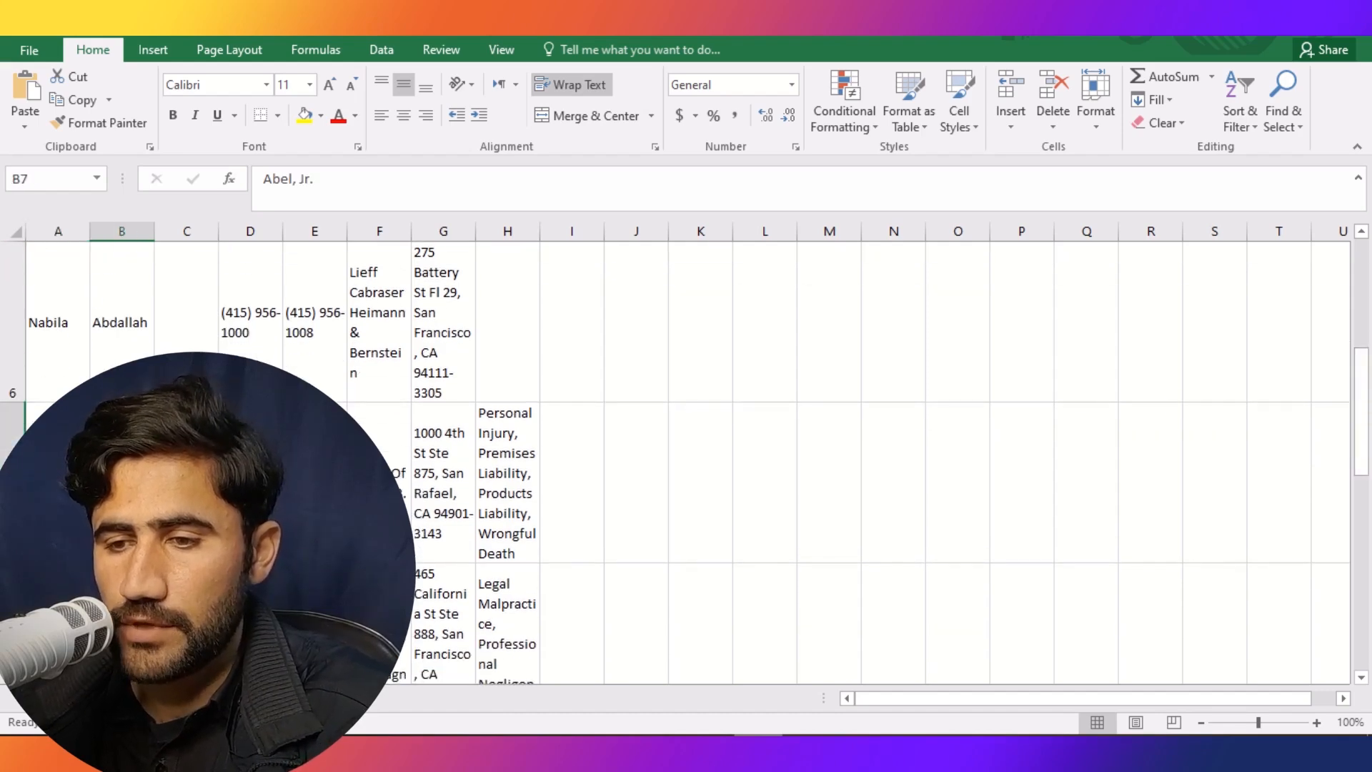
pyautogui.click(186, 482)
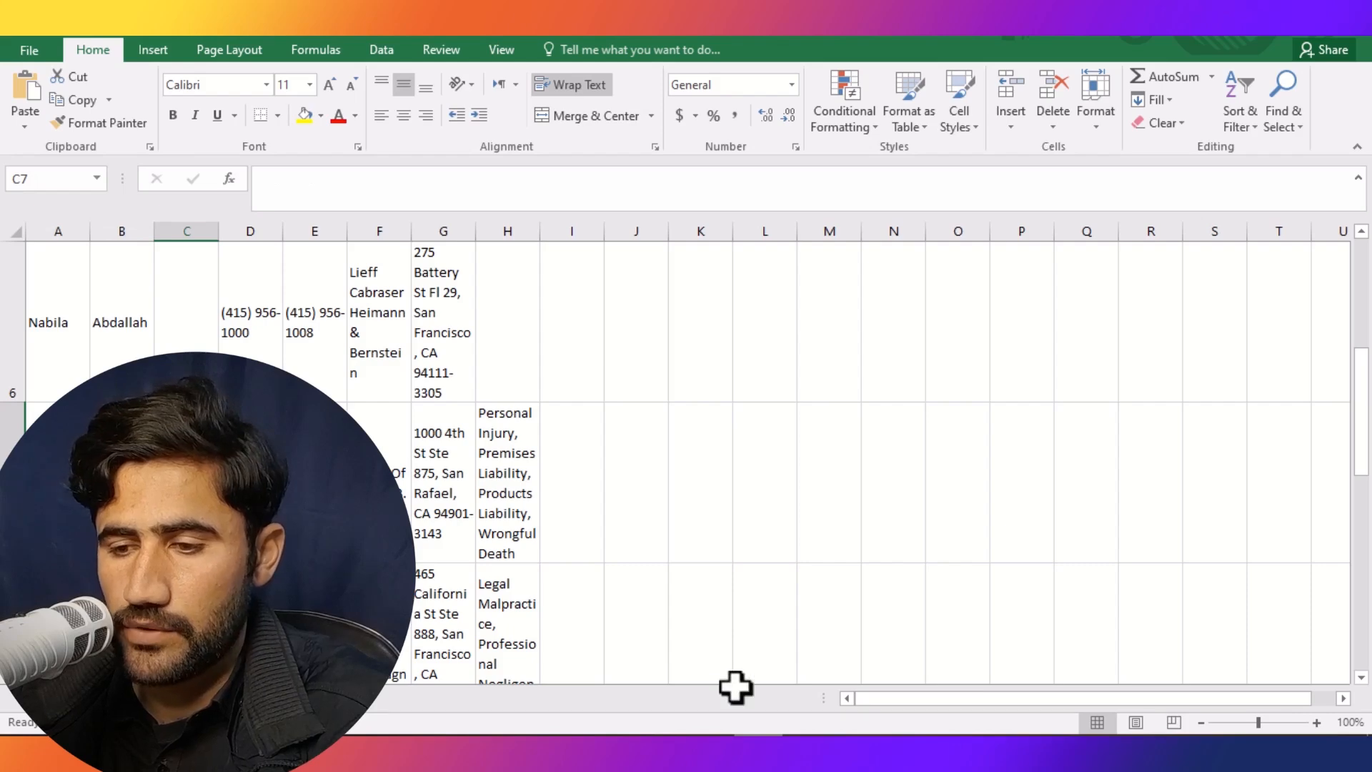
pyautogui.hotkey('alt', 'Tab')
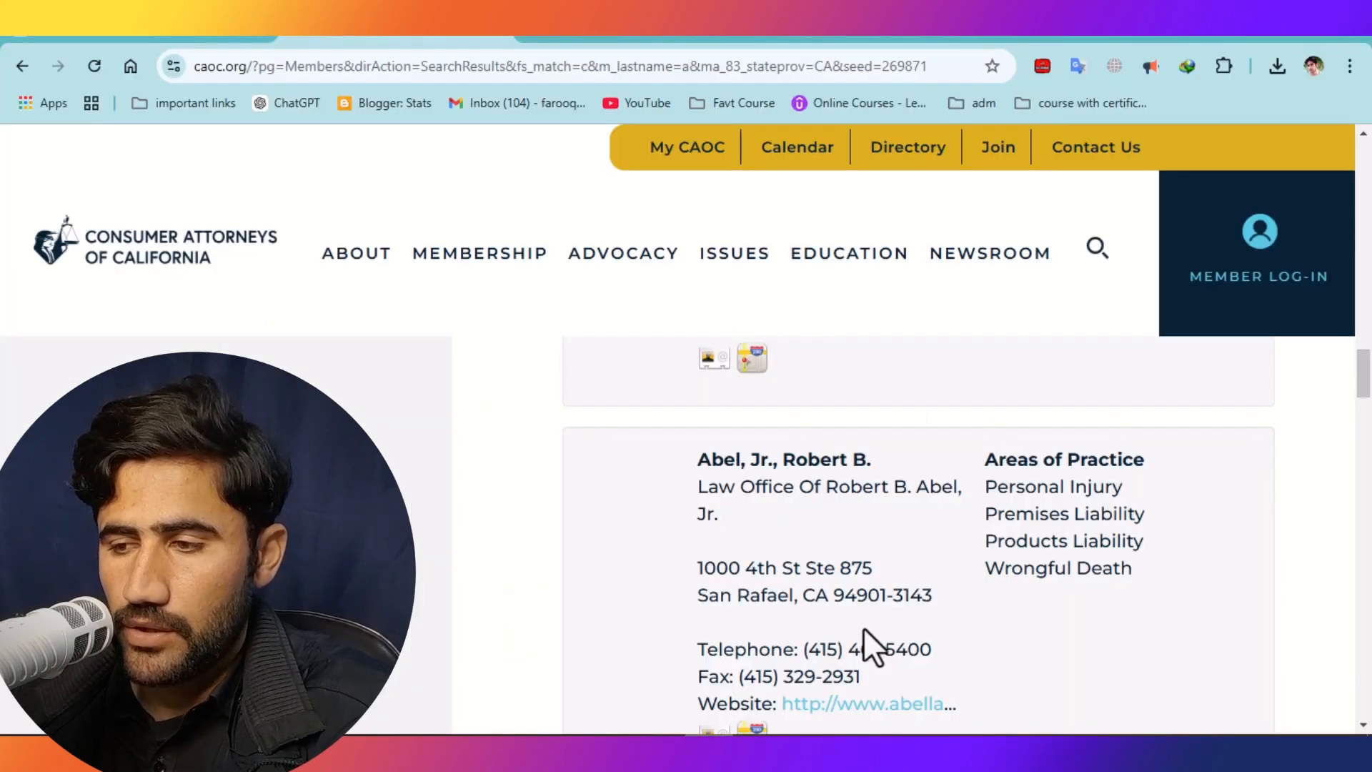
# Open The Abel Firm's website from the San Rafael attorney's CAOC listing and continue to it despite the insecure connection
pyautogui.moveTo(1370, 392); pyautogui.dragTo(1370, 402)
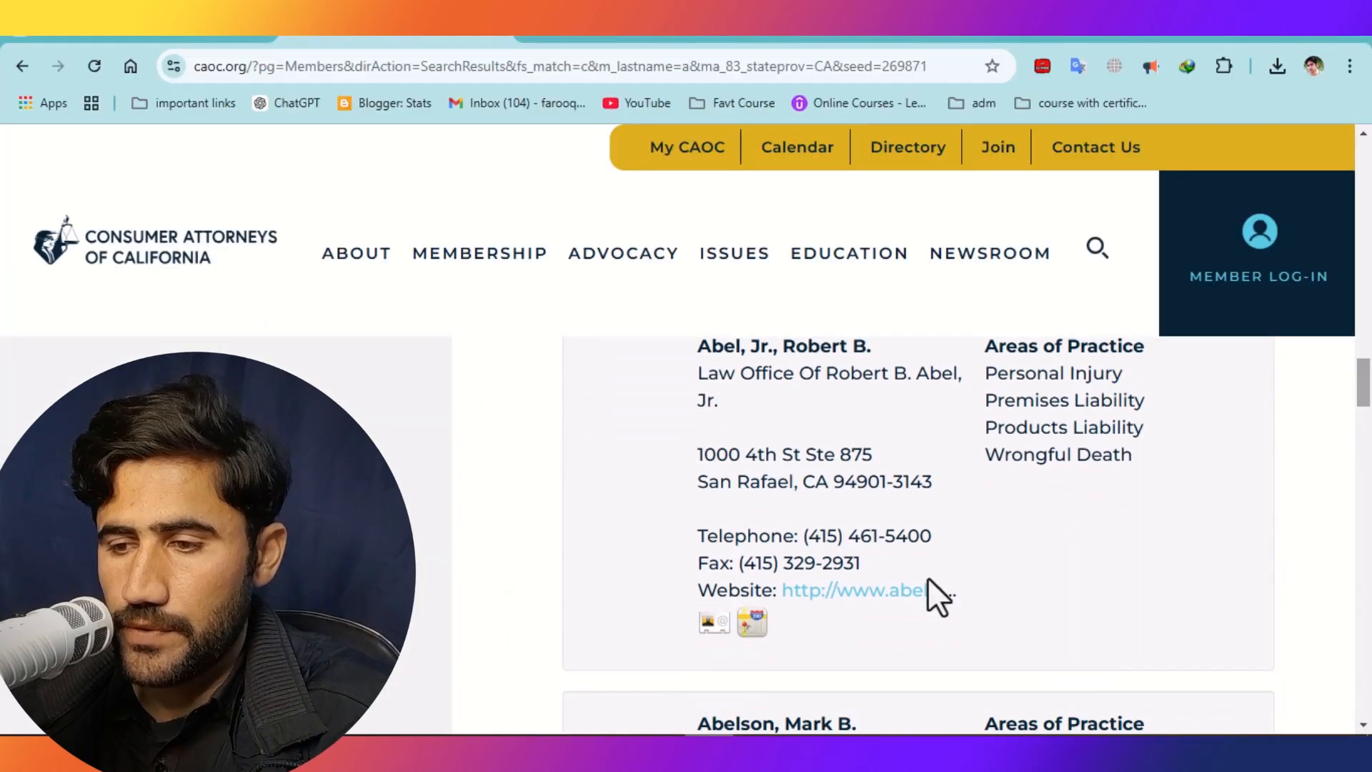
pyautogui.click(913, 592)
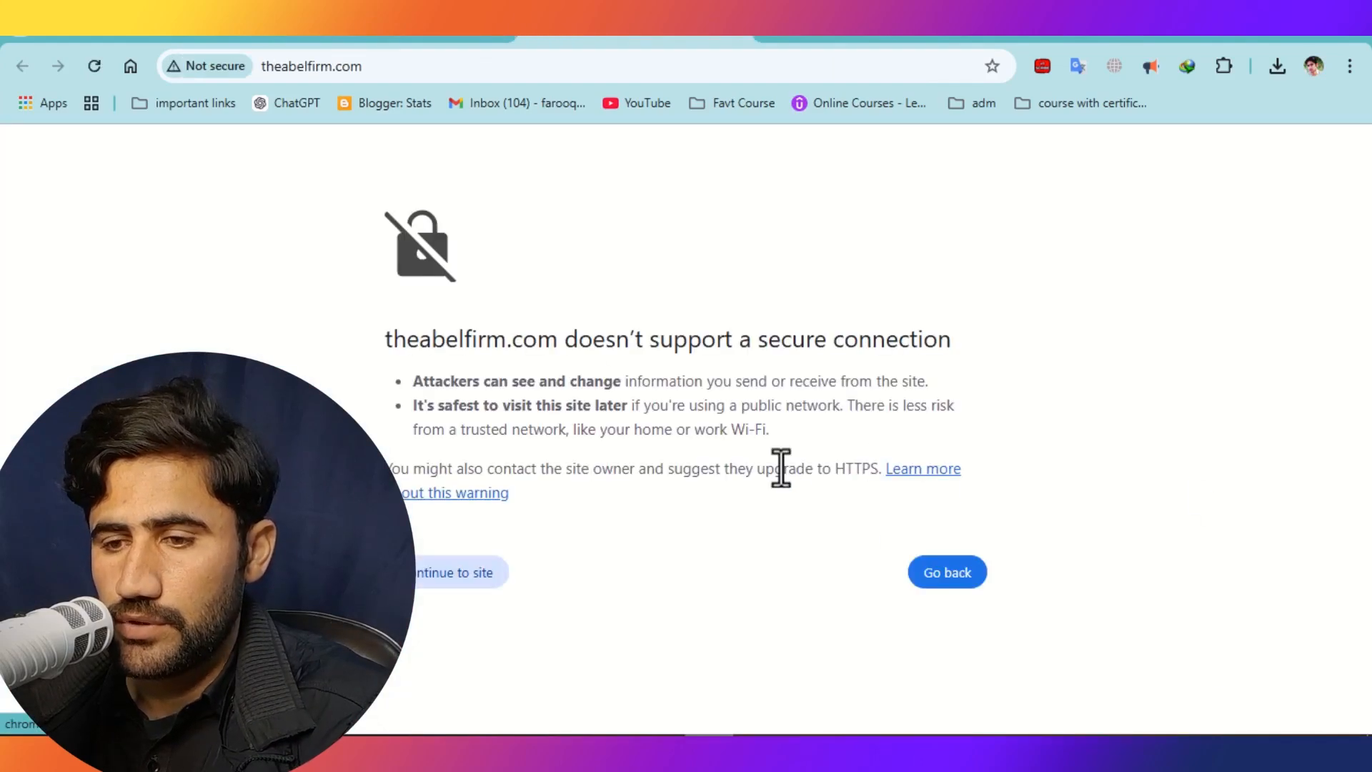
pyautogui.click(466, 591)
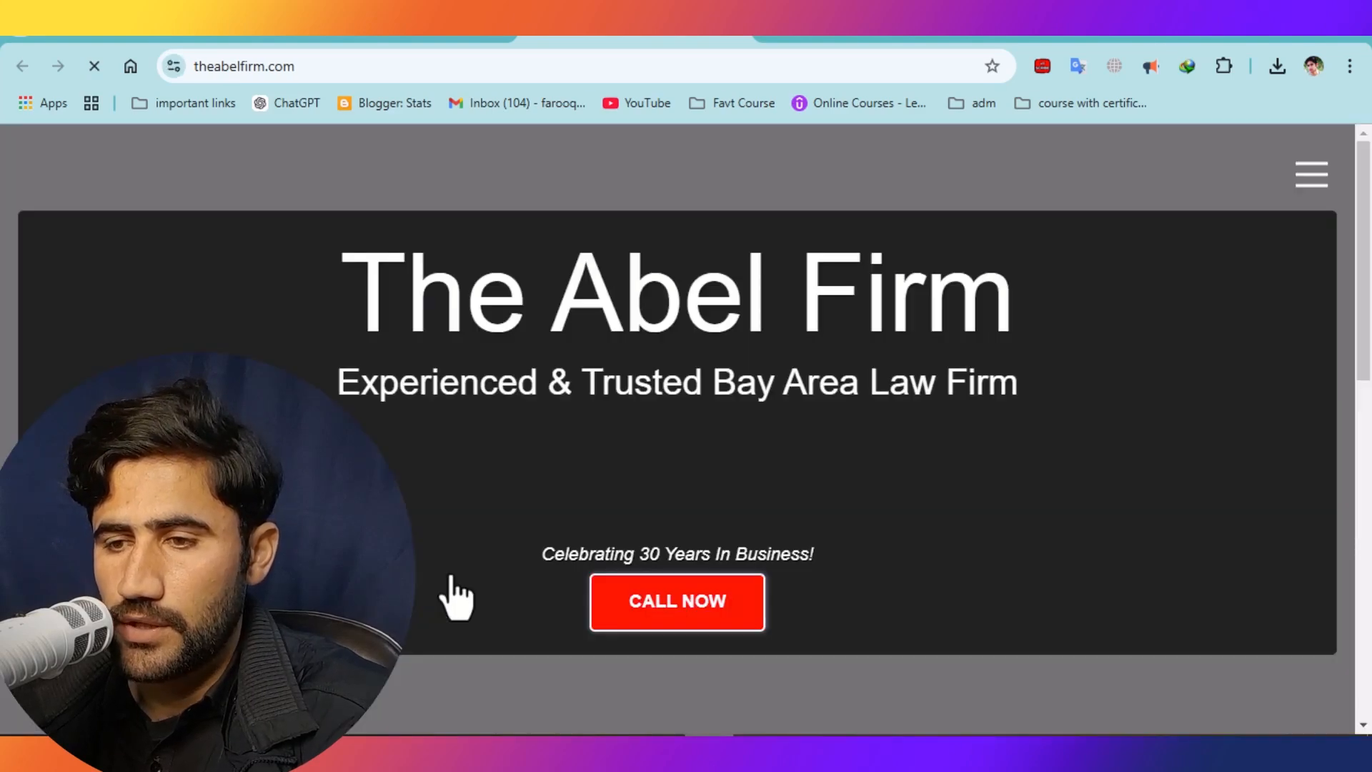
# Check The Abel Firm's homepage, including its footer contact section, for an email address, and close the site to return to the CAOC results
pyautogui.scroll(-20, 679, 429)
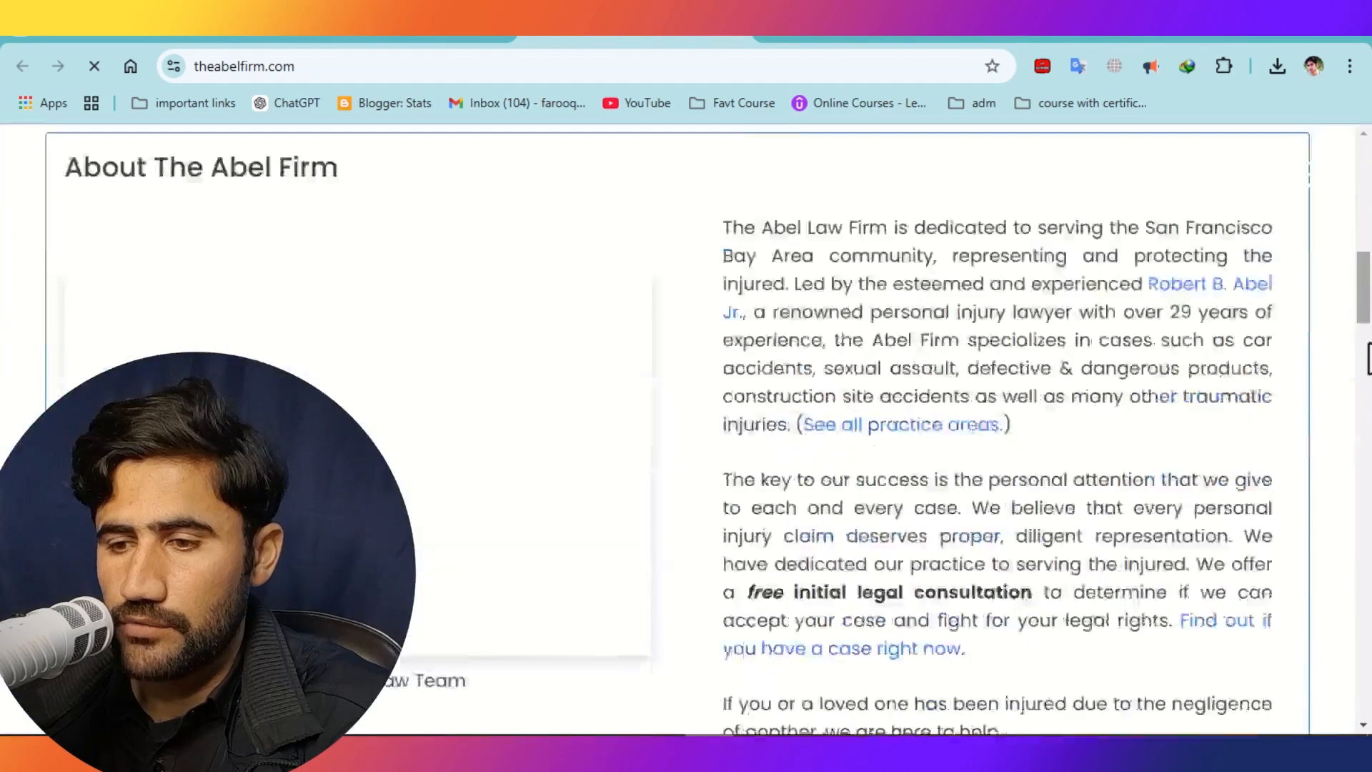
pyautogui.scroll(-10, 679, 429)
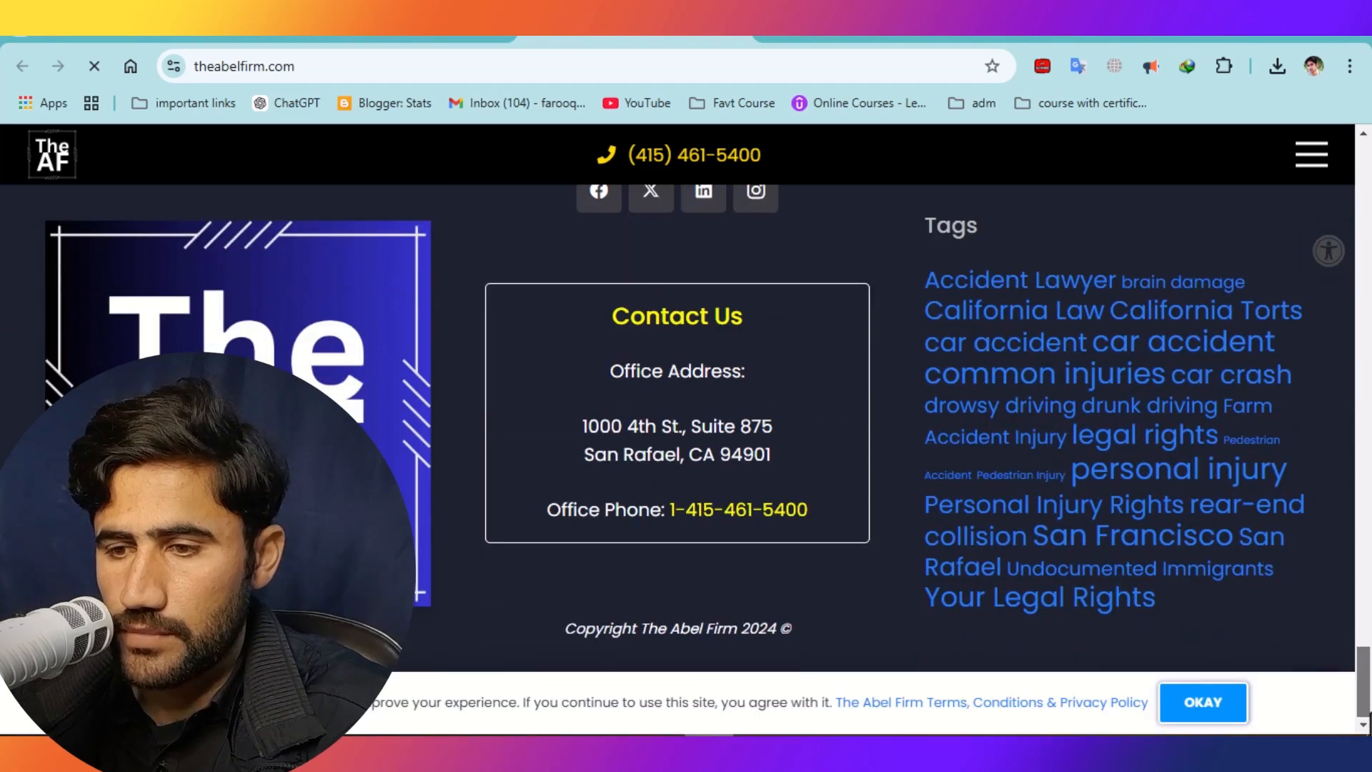
pyautogui.scroll(10, 707, 428)
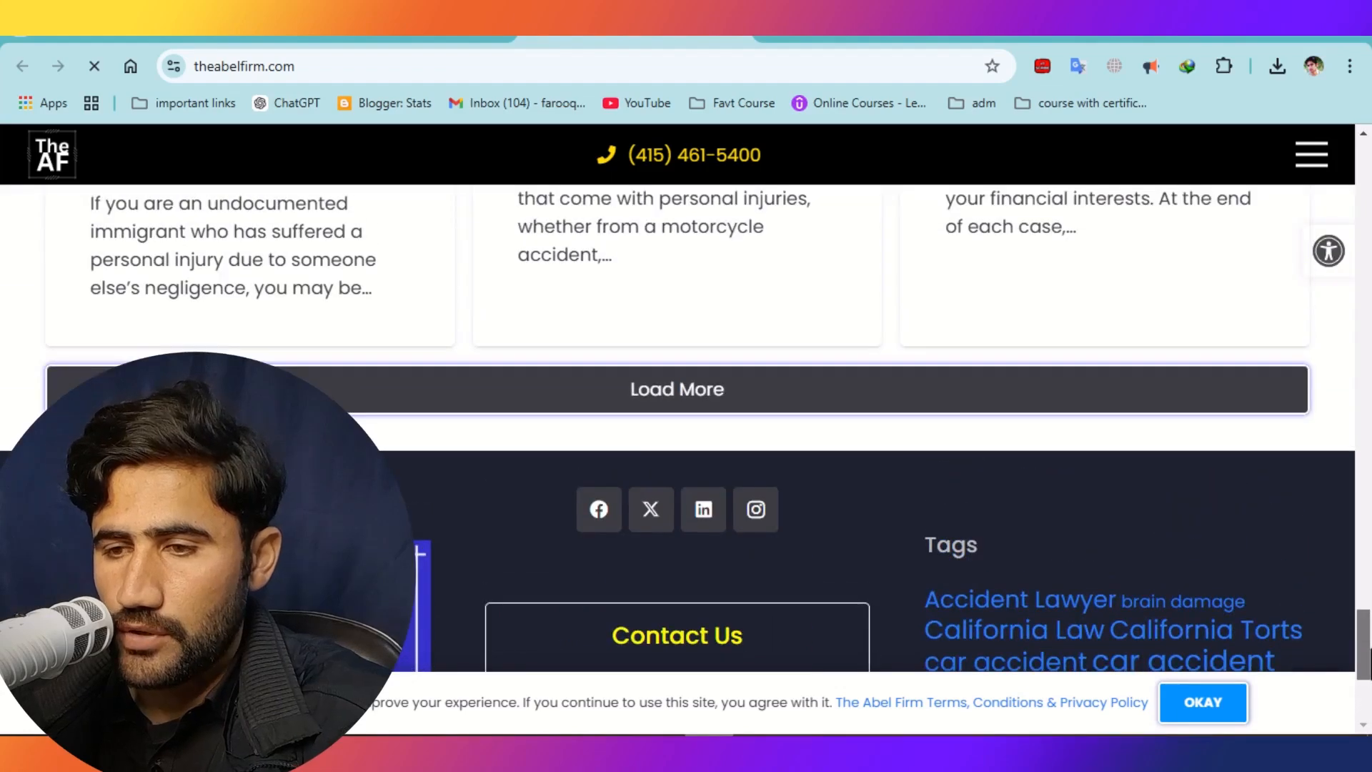
pyautogui.scroll(-10, 1027, 597)
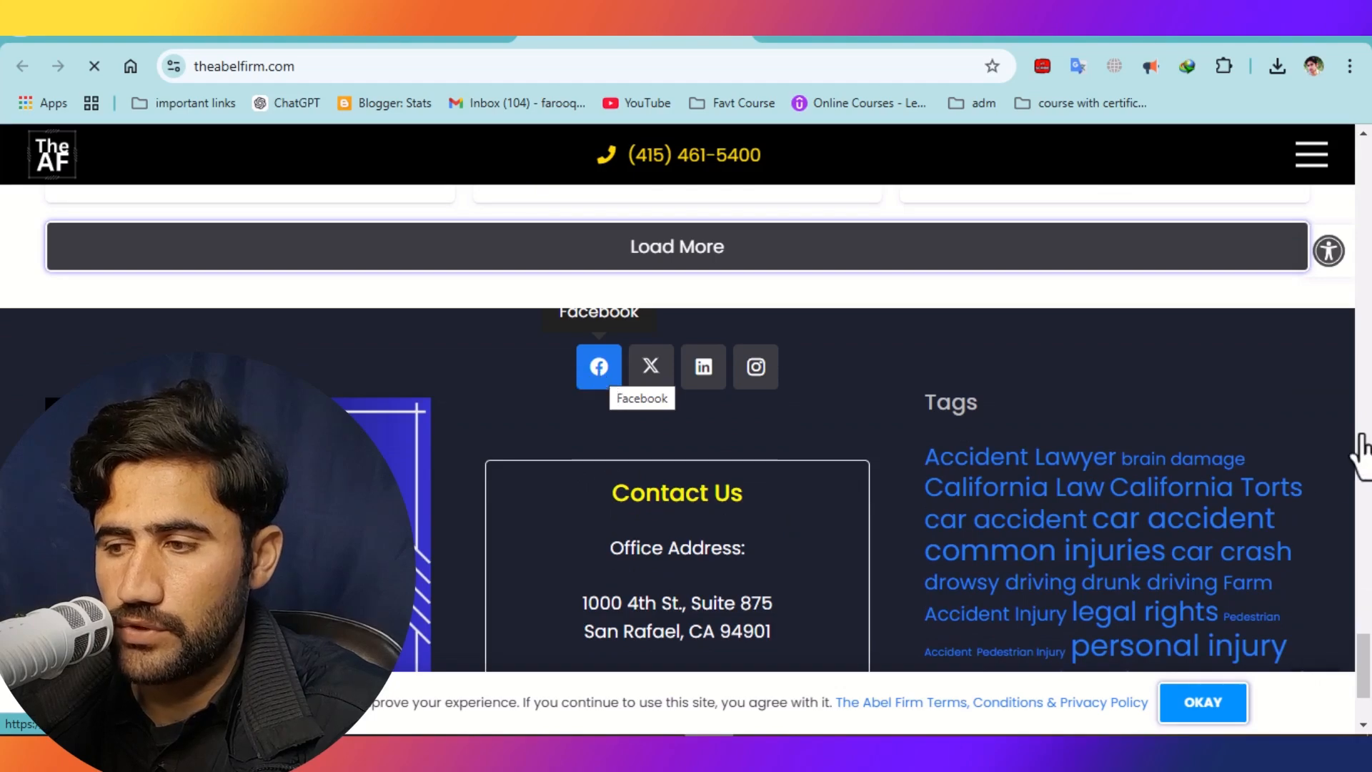
pyautogui.moveTo(1364, 679); pyautogui.dragTo(1365, 203)
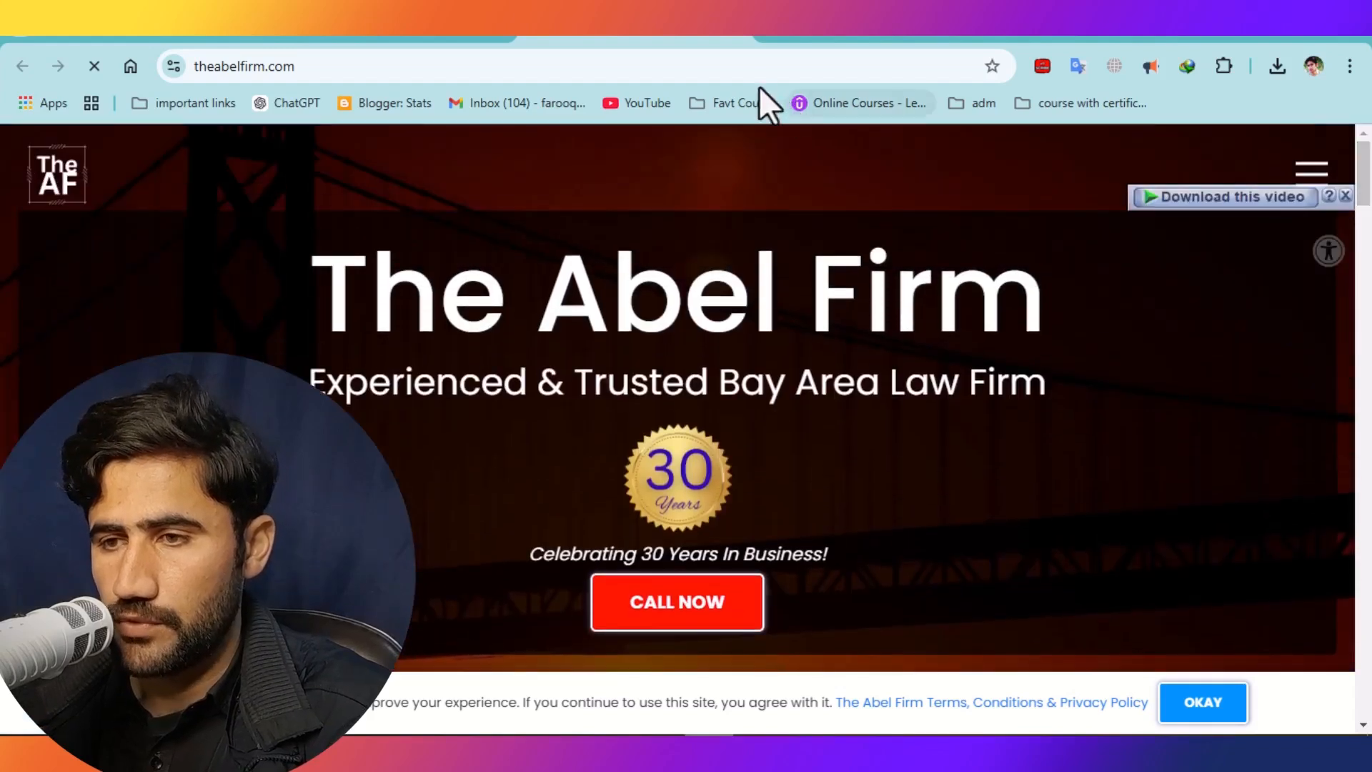
pyautogui.click(730, 33)
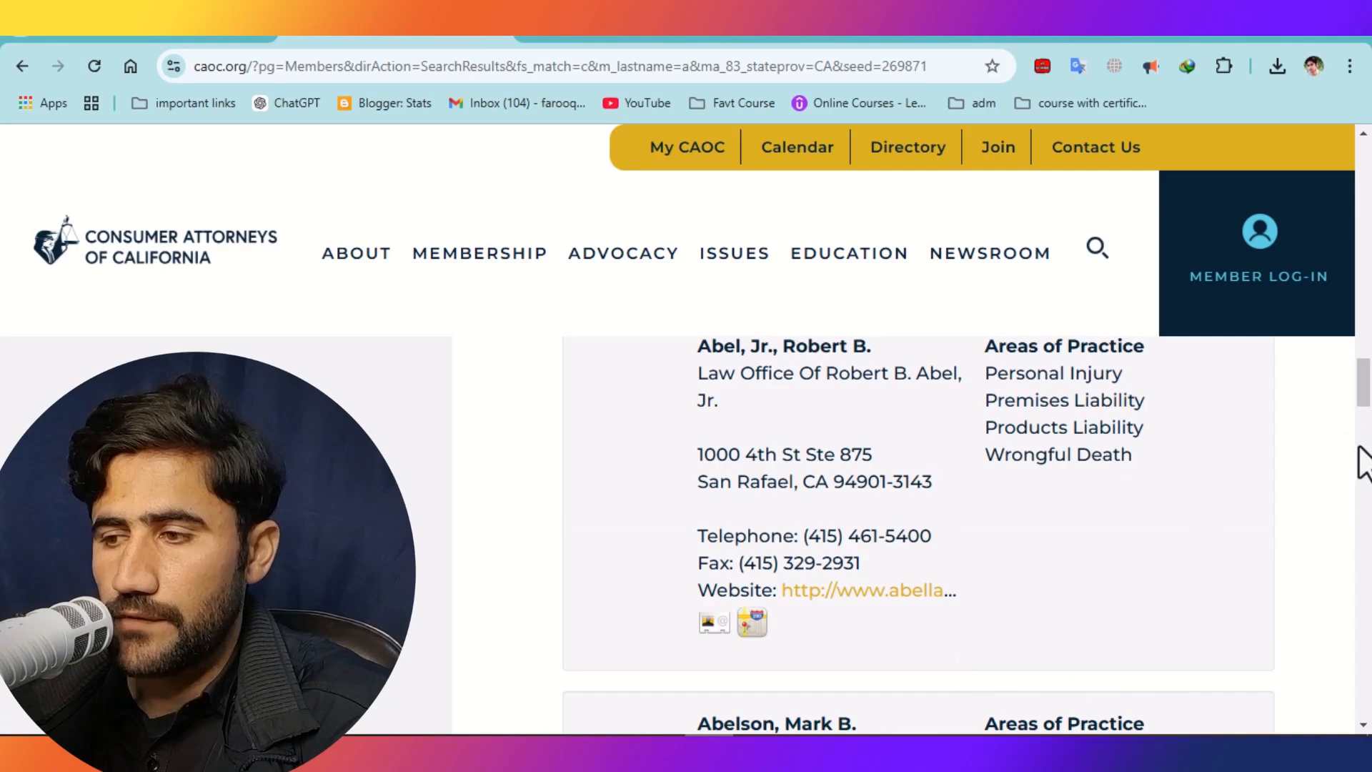
# Go to the second page of the CAOC search results and locate its first attorney listing
pyautogui.moveTo(1364, 386); pyautogui.dragTo(1369, 682)
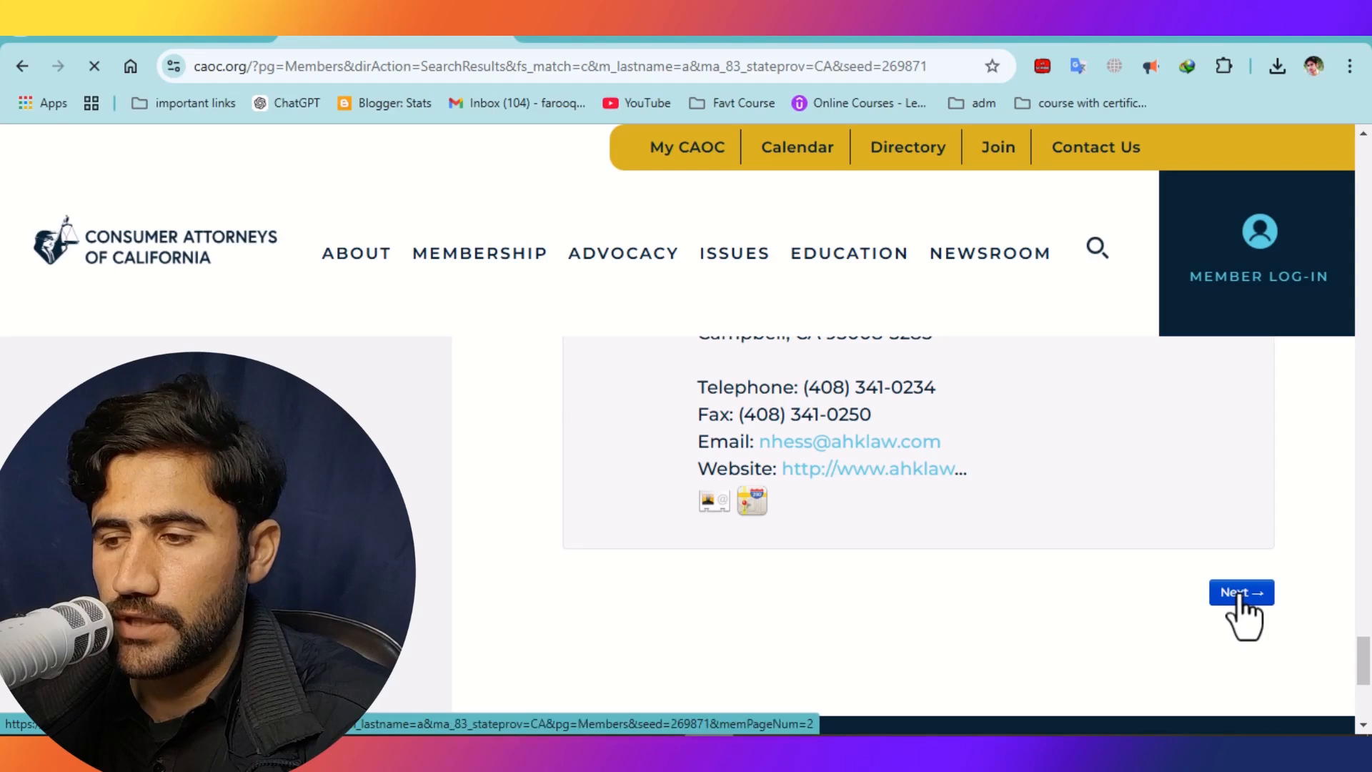
pyautogui.click(1241, 593)
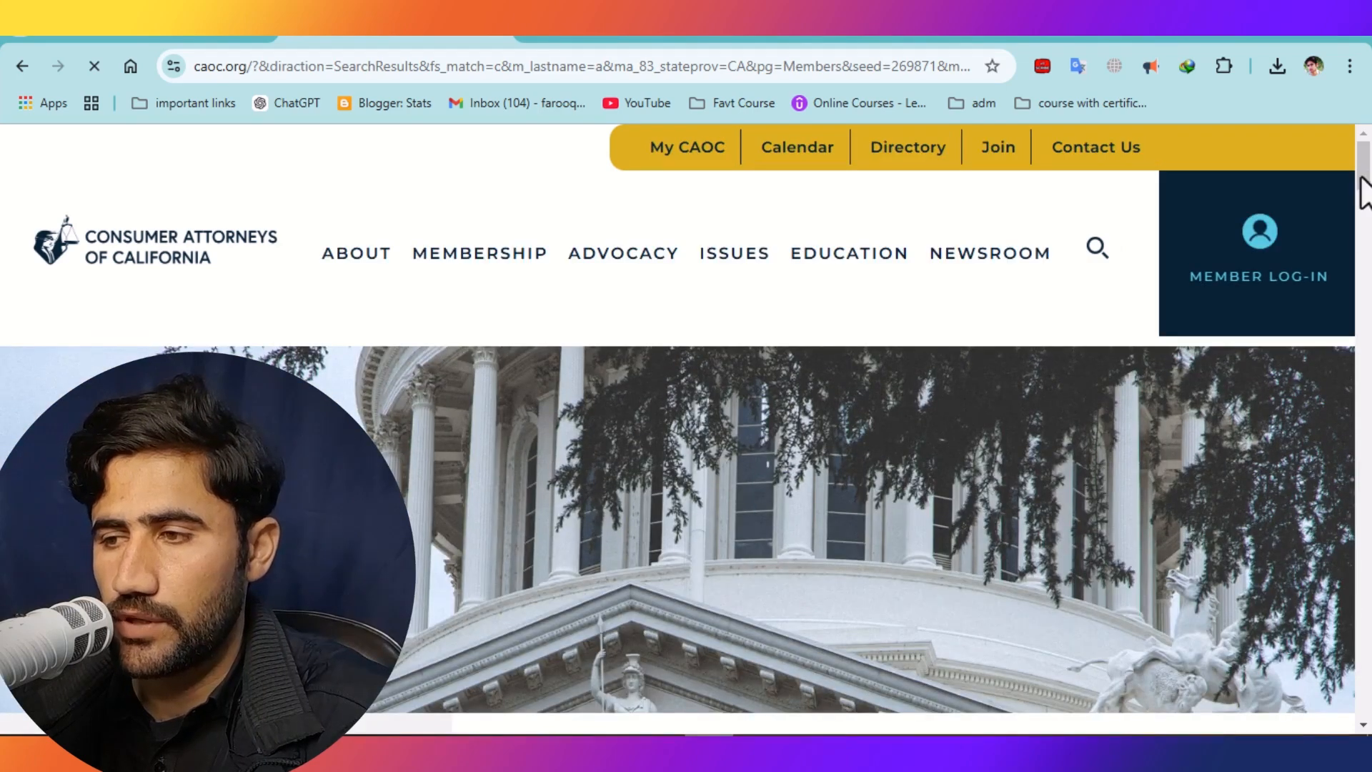
pyautogui.moveTo(1363, 179); pyautogui.dragTo(1360, 259)
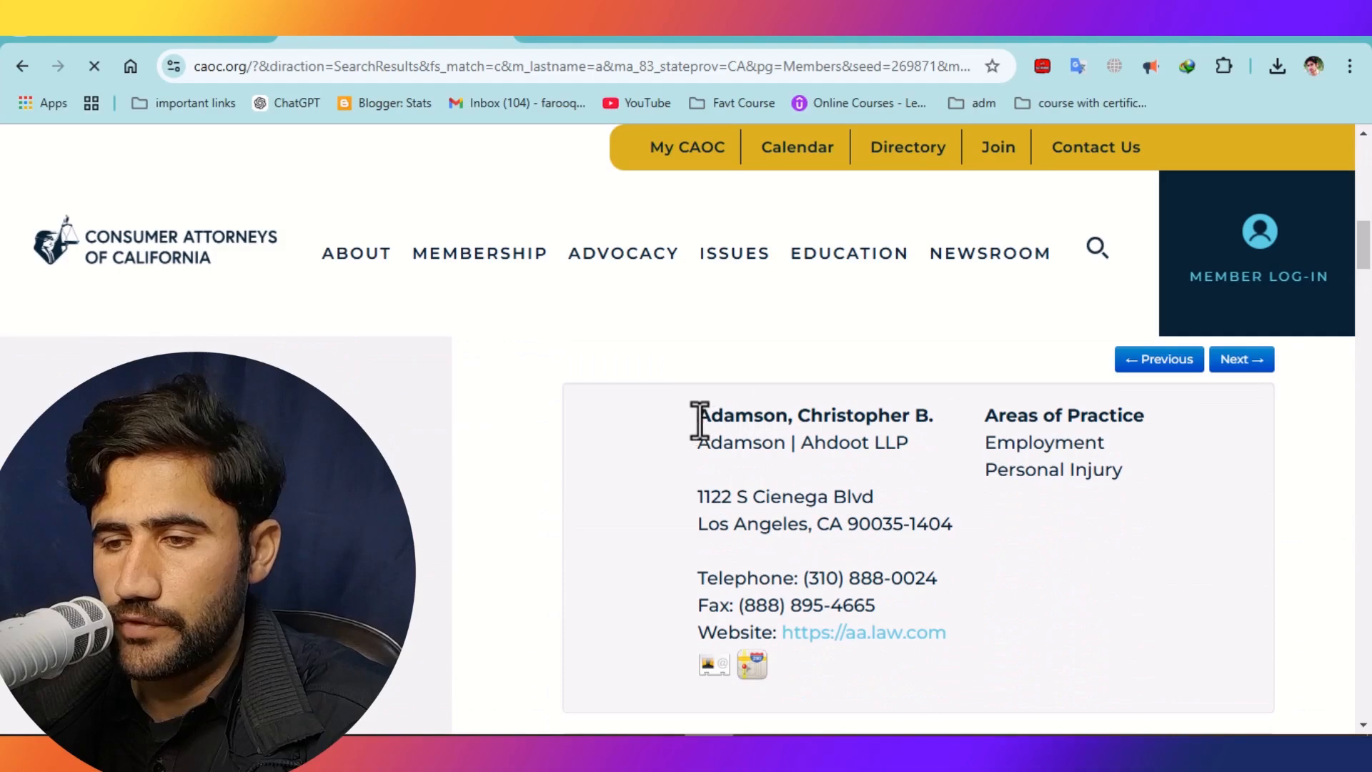
# Copy all attorney listings on the second results page, from the Adamson | Ahdoot LLP entry through the Walter Clark Legal Group entry
pyautogui.moveTo(698, 417); pyautogui.dragTo(963, 549)
pyautogui.click(968, 552)
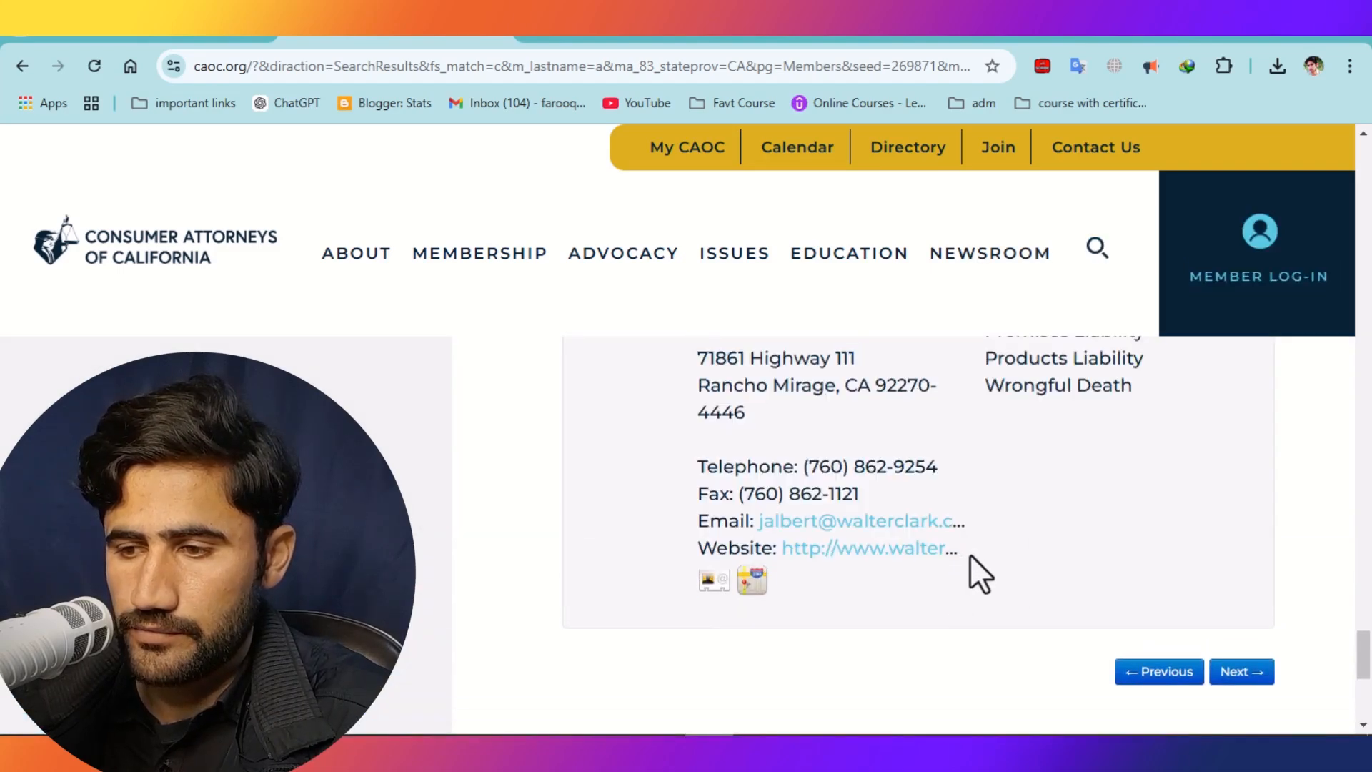
pyautogui.tripleClick(967, 555)
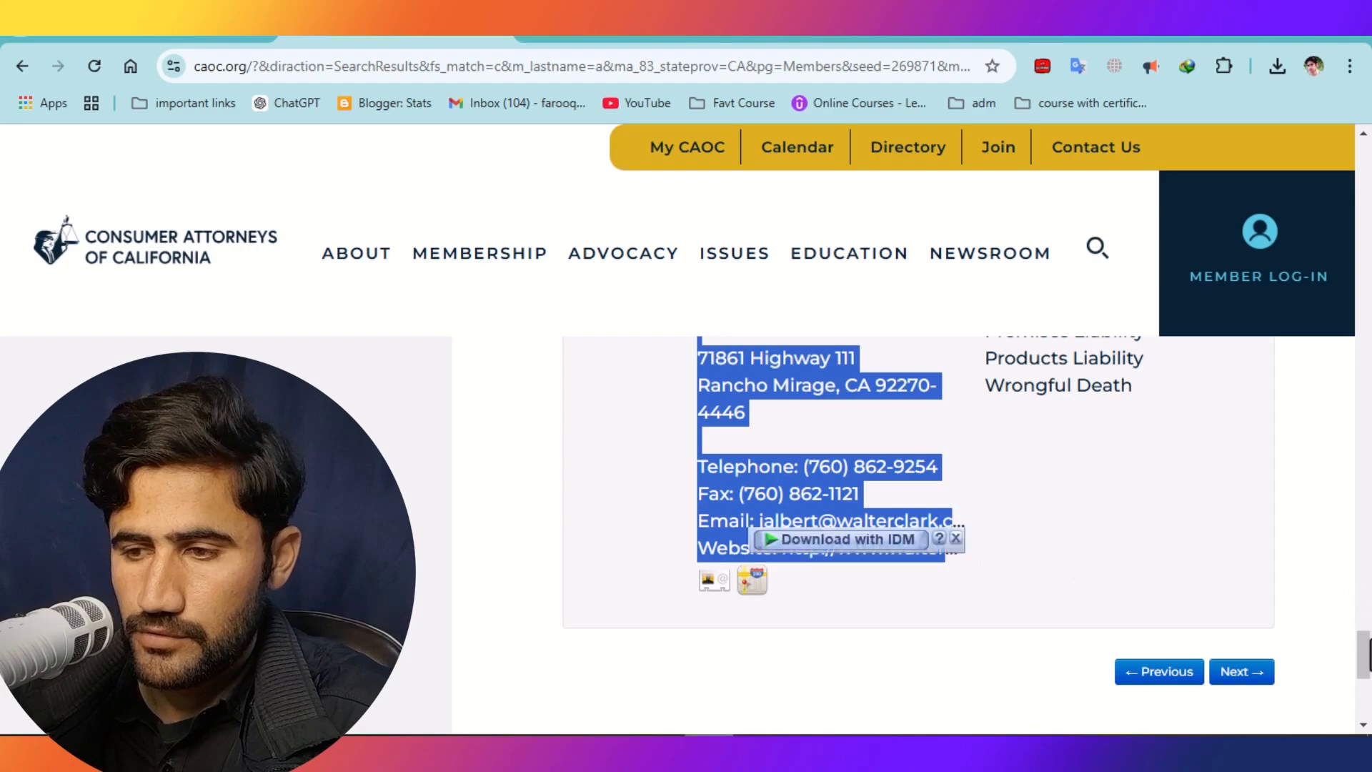
pyautogui.moveTo(1368, 654)
pyautogui.mouseDown()
pyautogui.moveTo(1368, 550)
pyautogui.moveTo(1365, 636)
pyautogui.mouseUp()
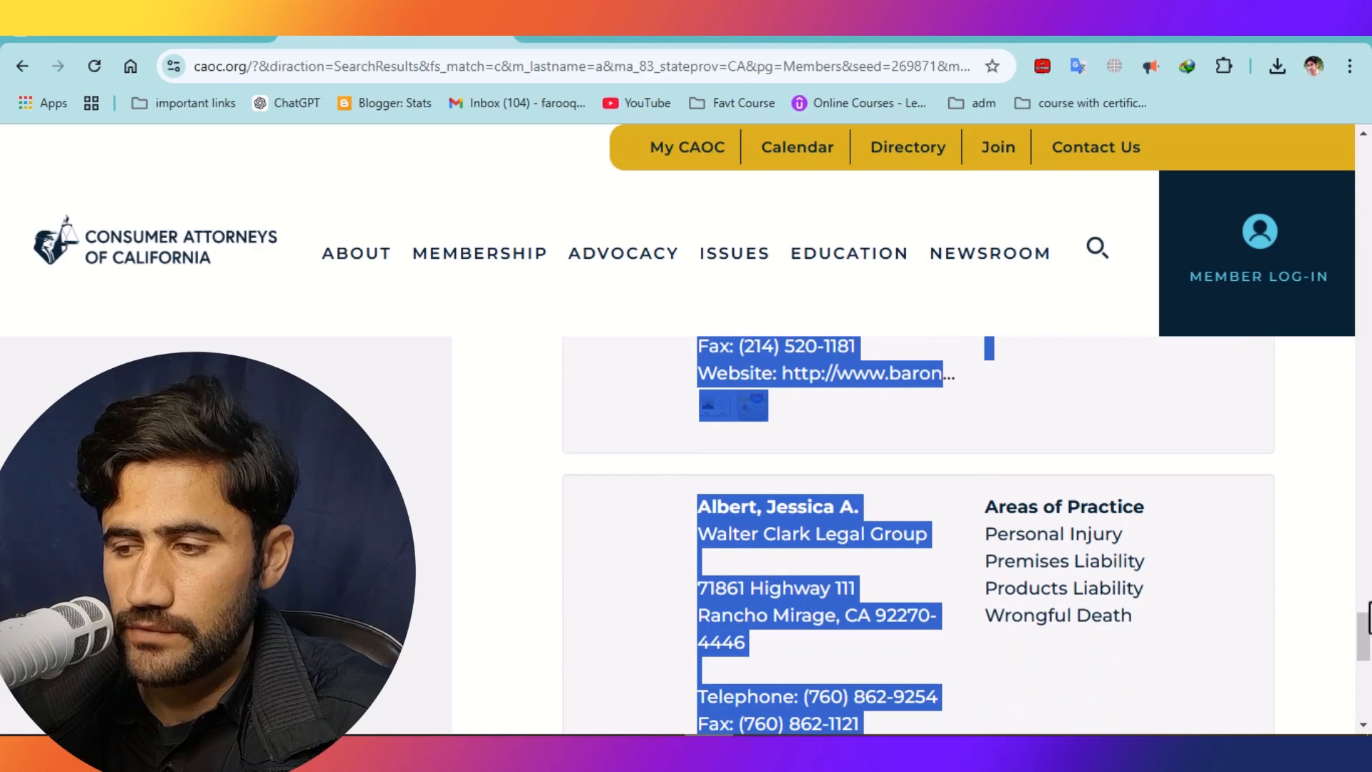
pyautogui.moveTo(1370, 619); pyautogui.dragTo(1368, 233)
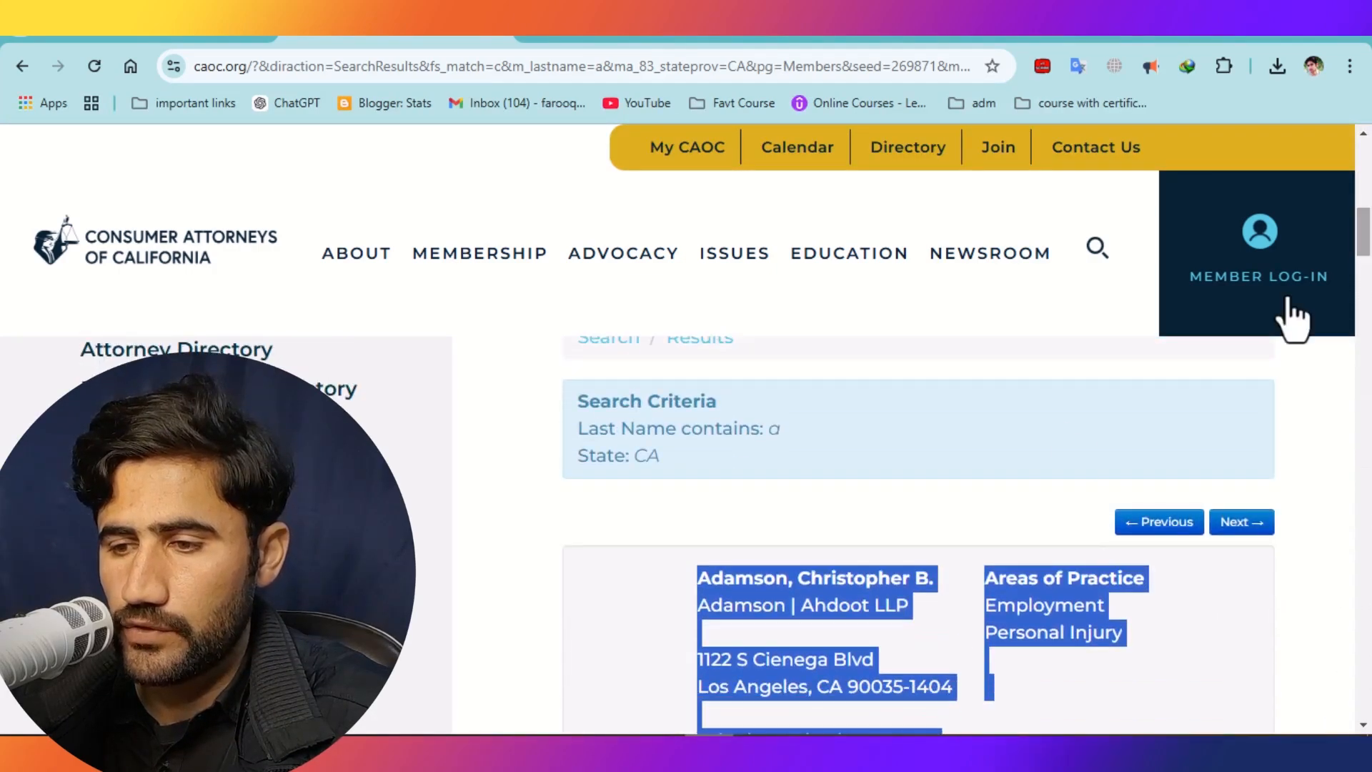
pyautogui.rightClick(857, 586)
pyautogui.click(906, 269)
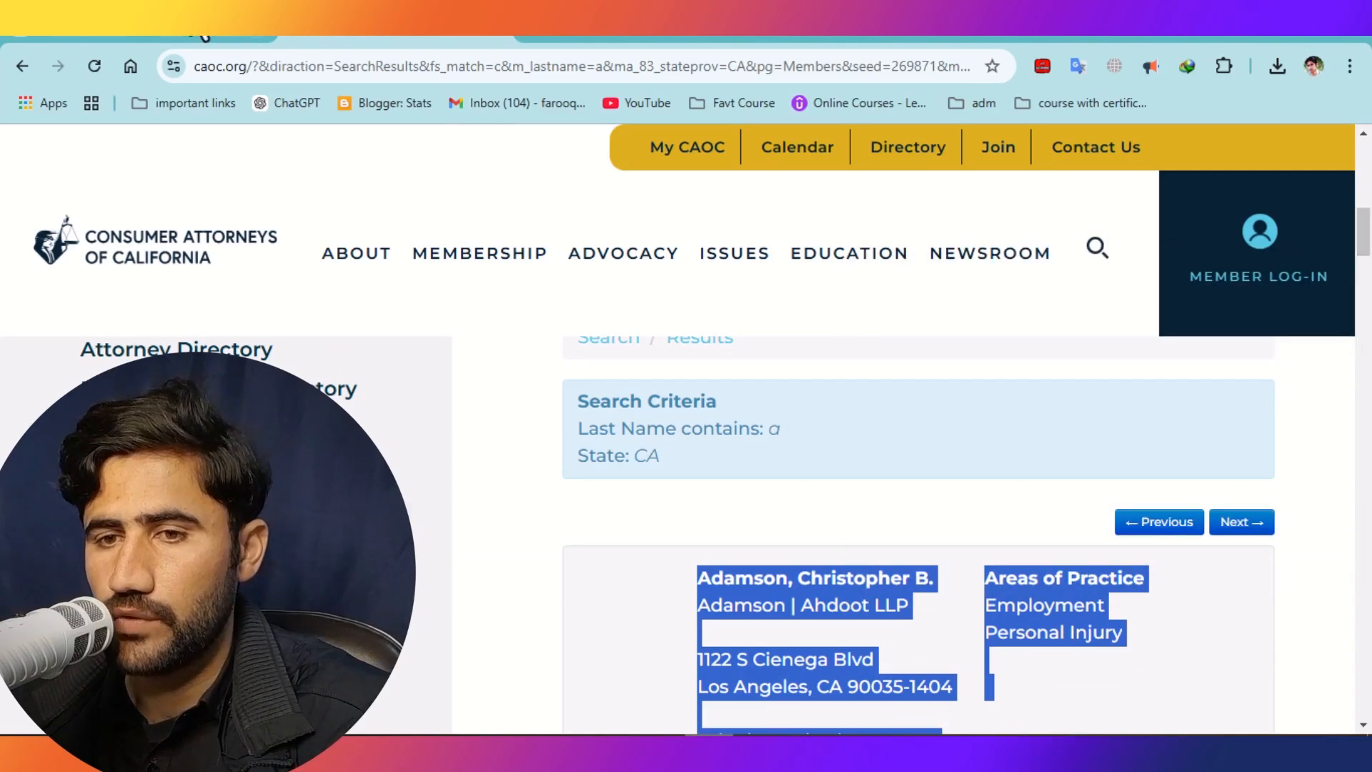
# Switch to the ChatGPT conversation, paste the copied attorney listings into the prompt and send them
pyautogui.click(129, 44)
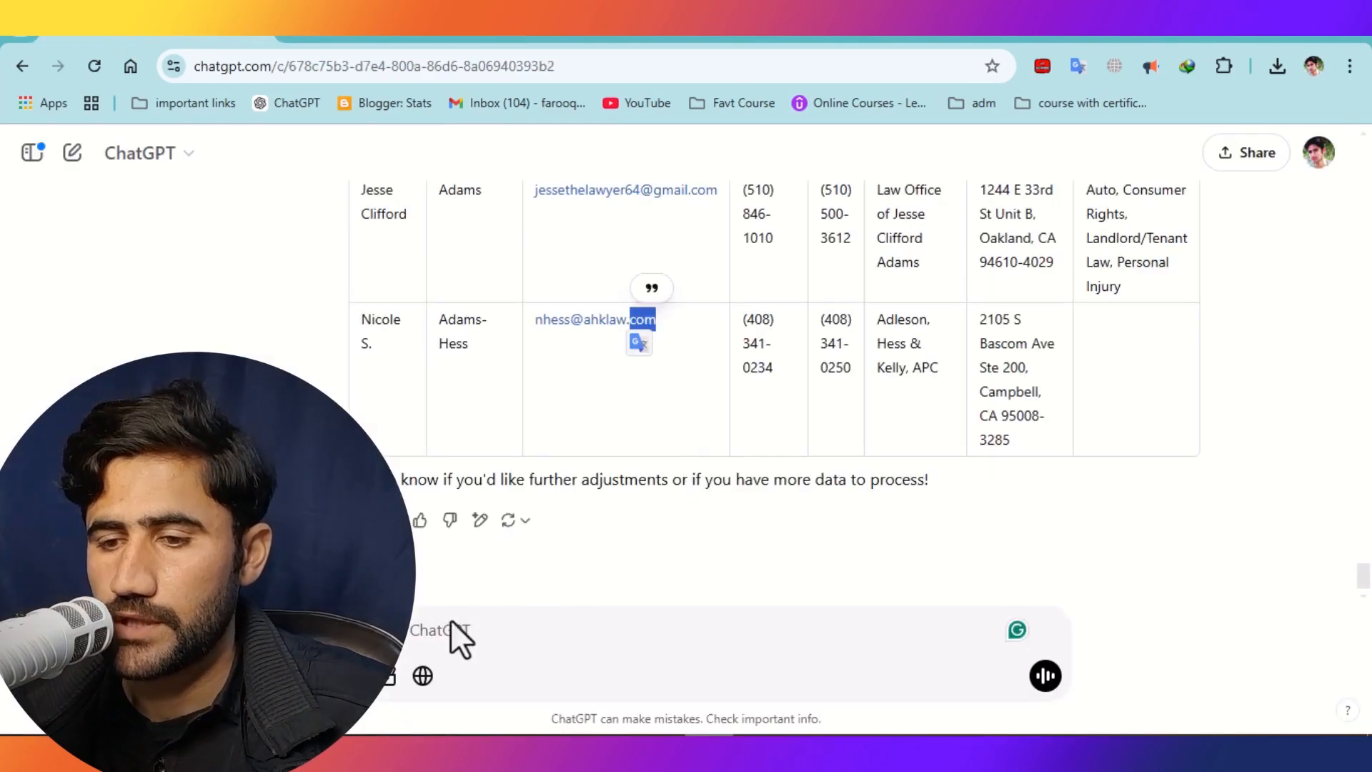
pyautogui.click(423, 642)
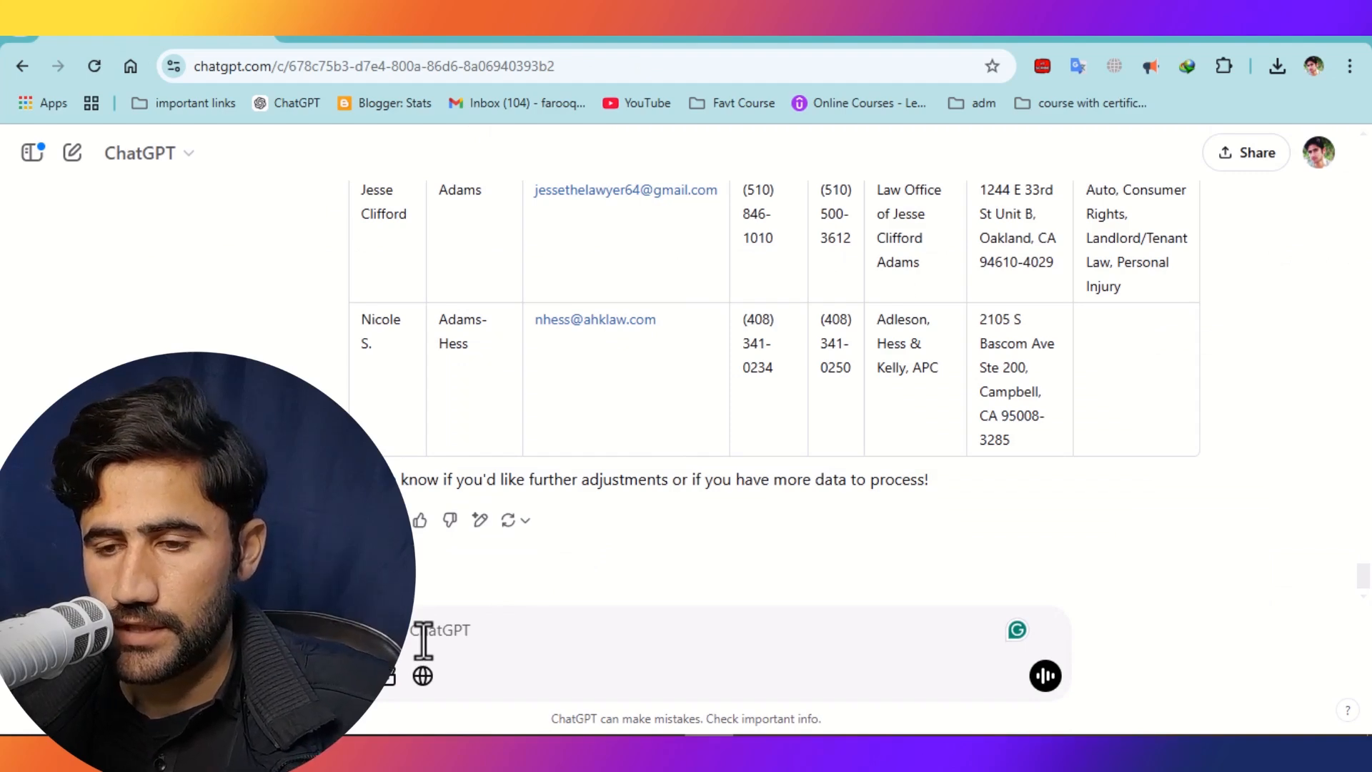
pyautogui.hotkey('ctrl', 'v')
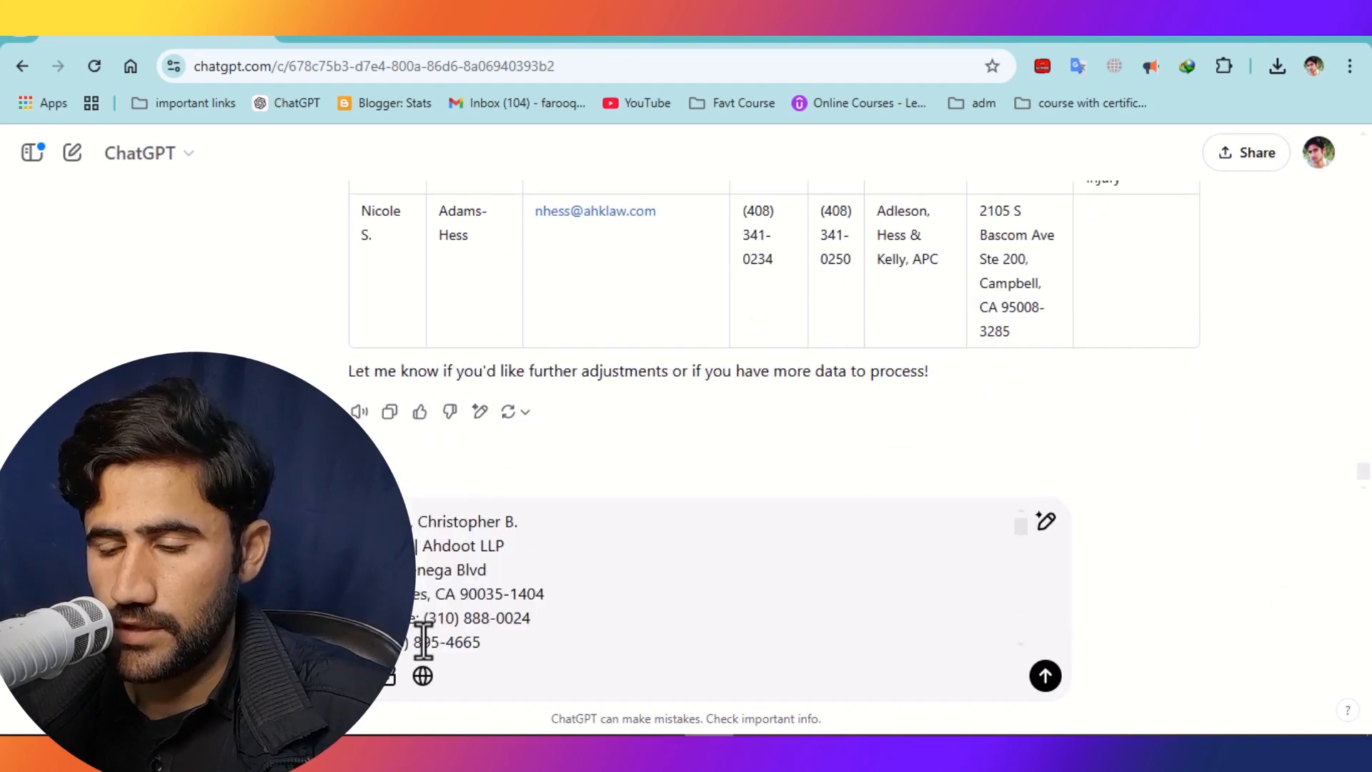
pyautogui.press('Return')
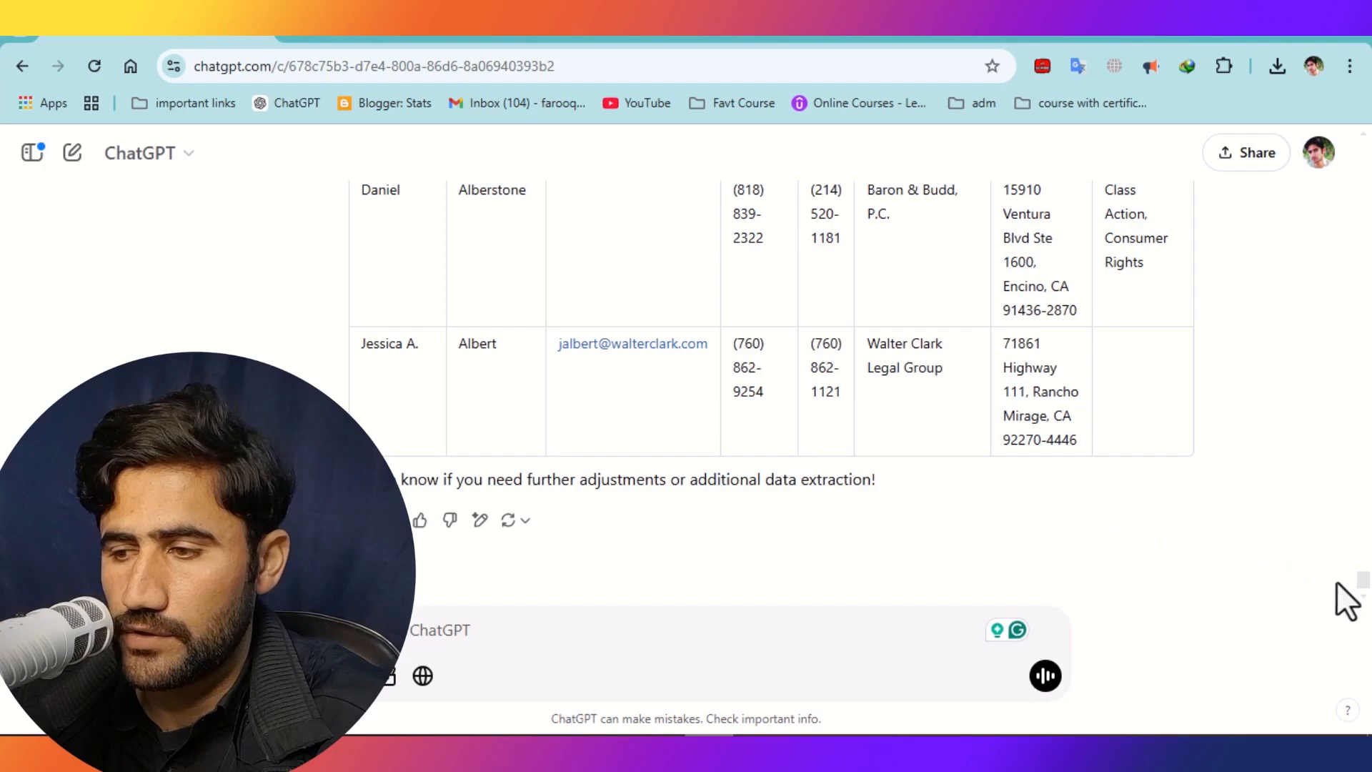
# Review ChatGPT's new attorney table and copy it whole, from the First Name header through the Walter Clark Legal Group row
pyautogui.scroll(10, 772, 393)
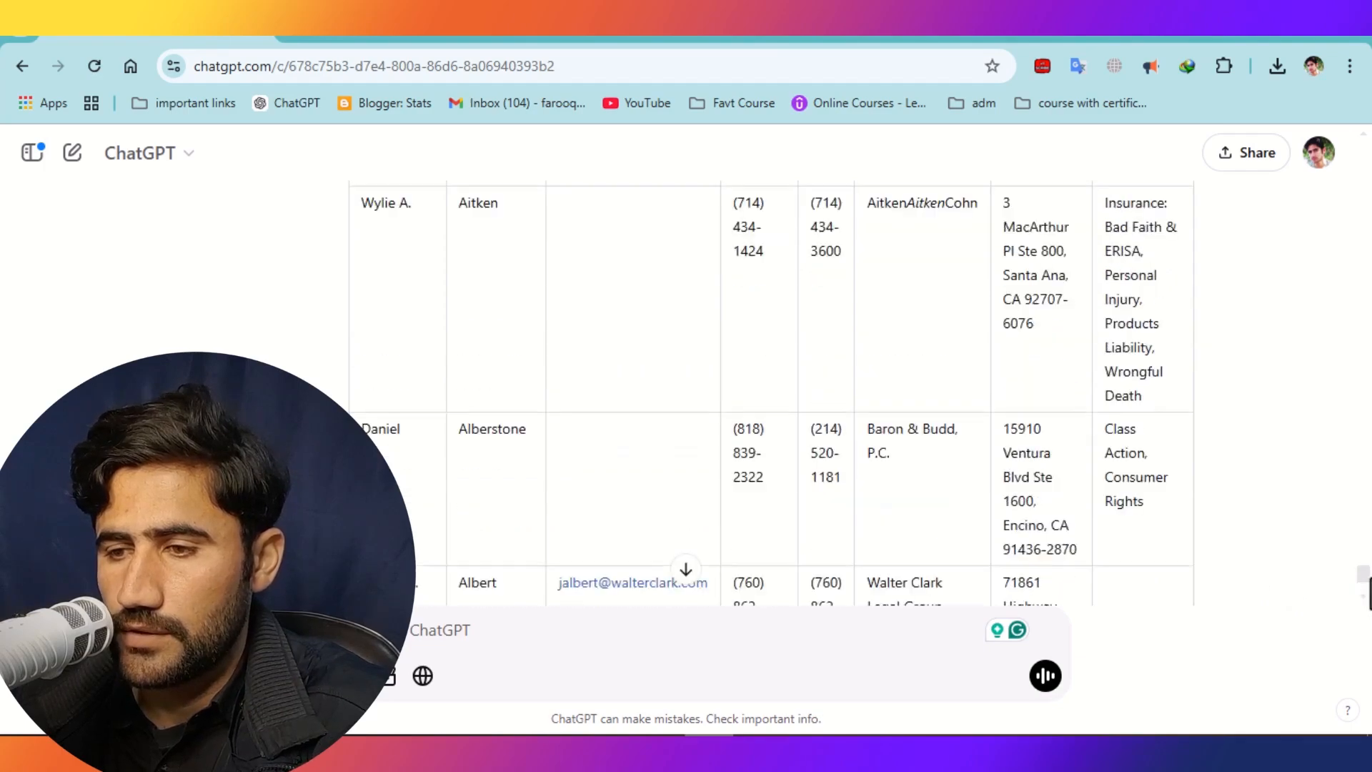
pyautogui.scroll(10, 772, 393)
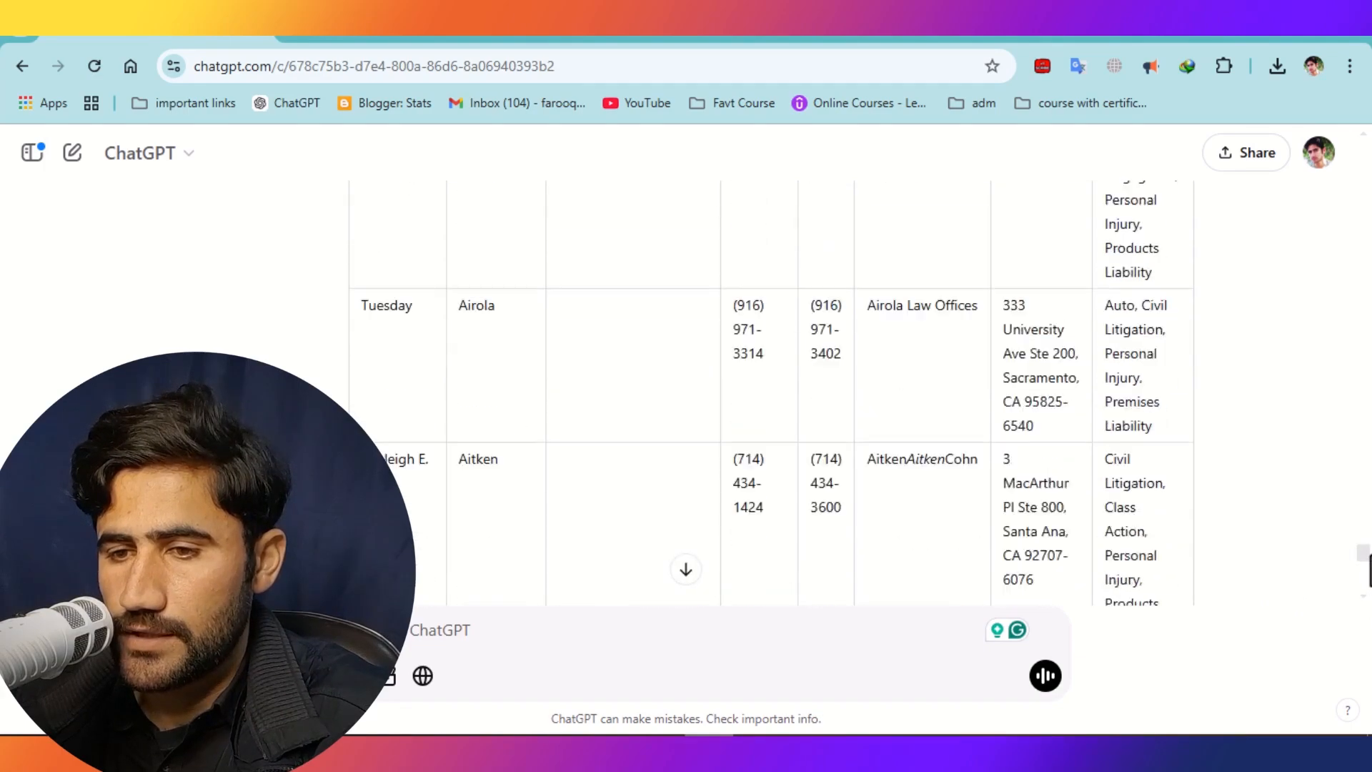
pyautogui.scroll(10, 772, 394)
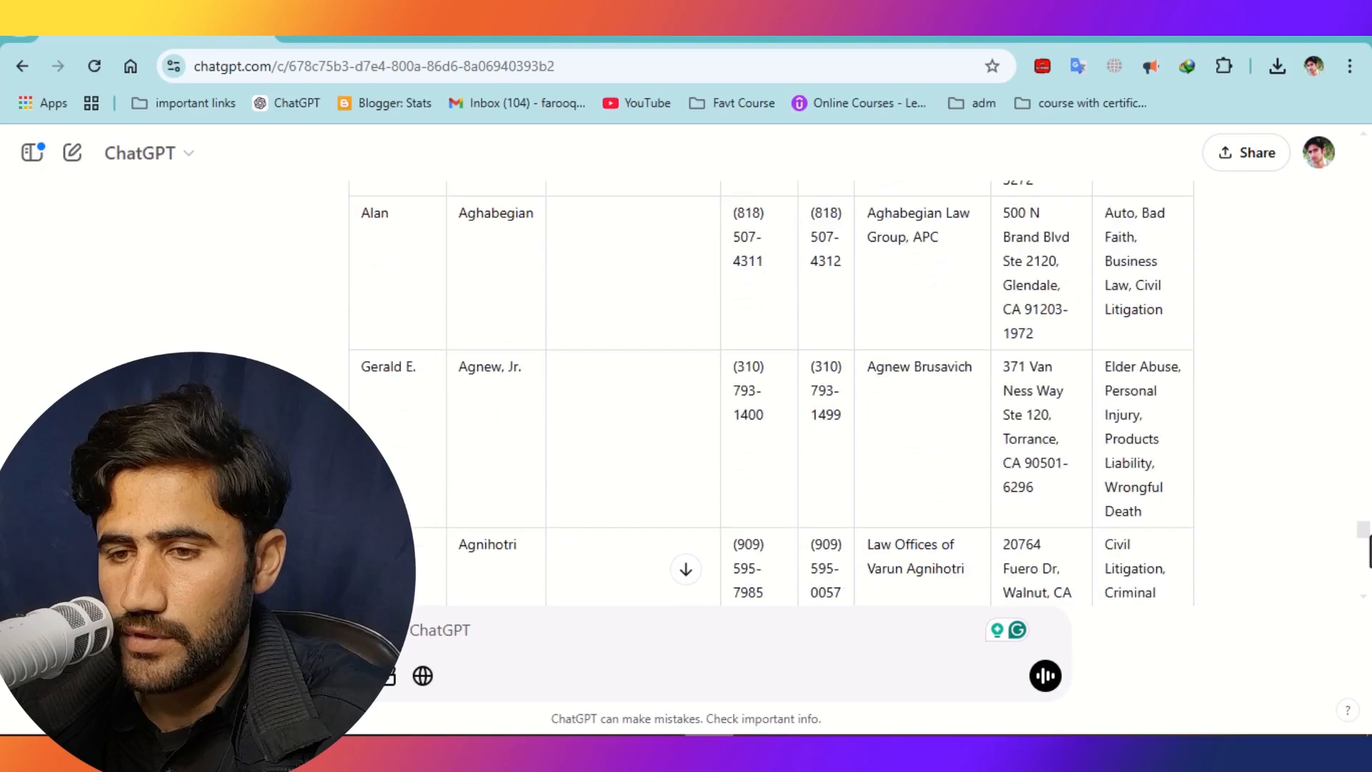
pyautogui.scroll(1, 772, 393)
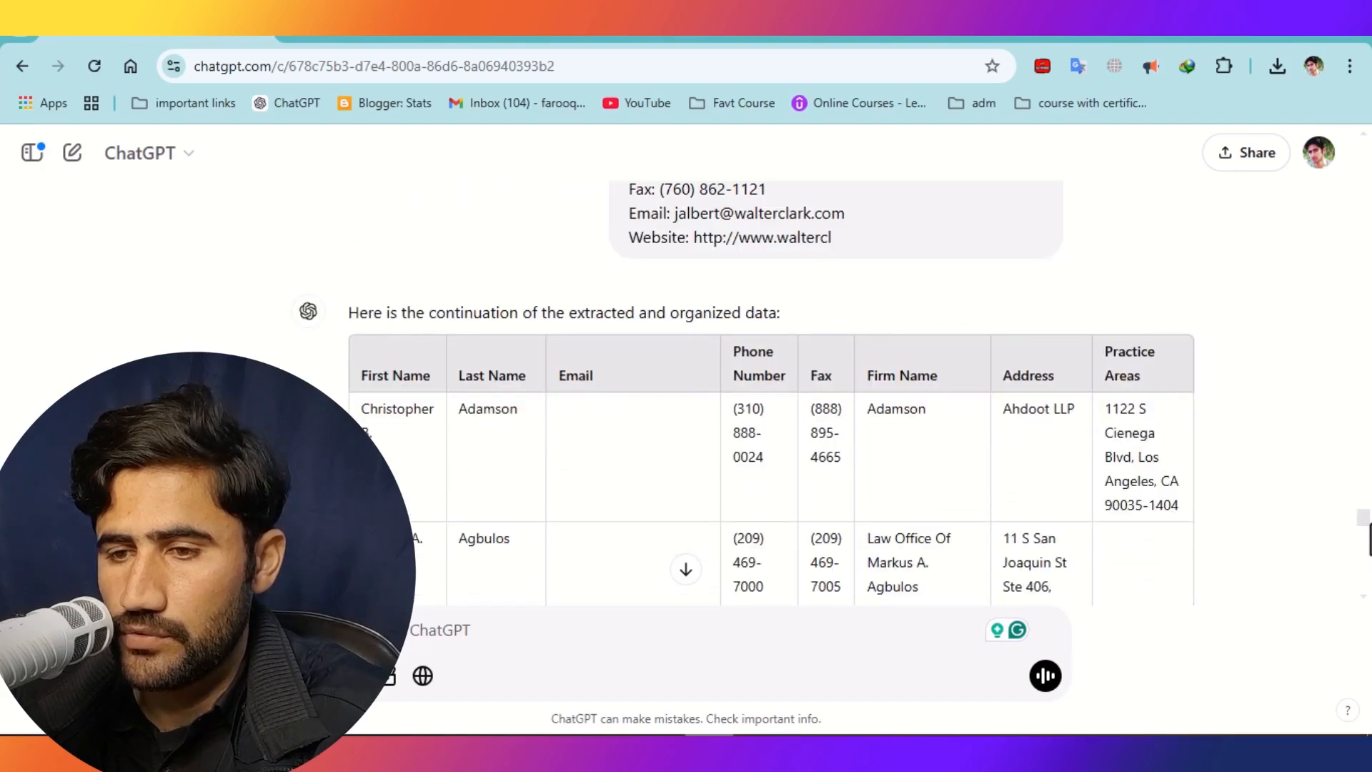
pyautogui.scroll(-2, 772, 393)
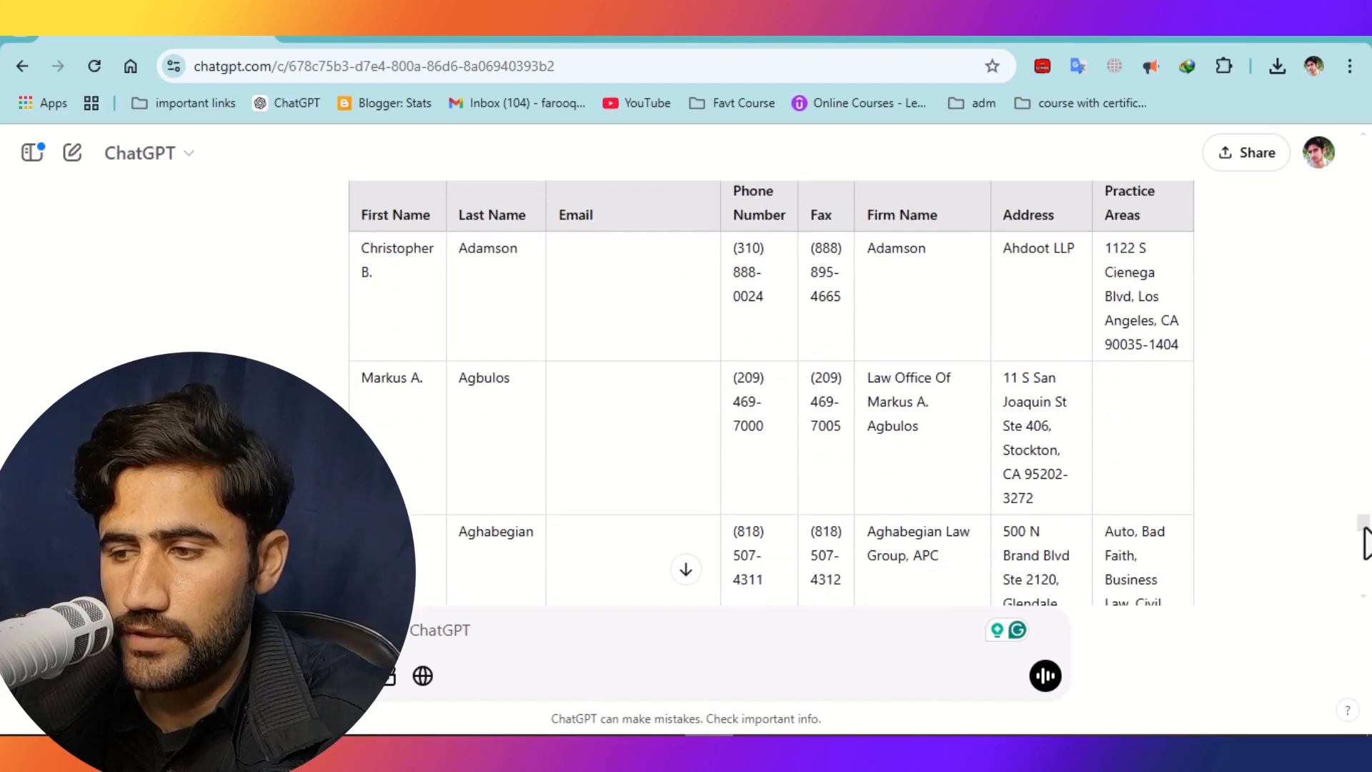
pyautogui.scroll(3, 1367, 541)
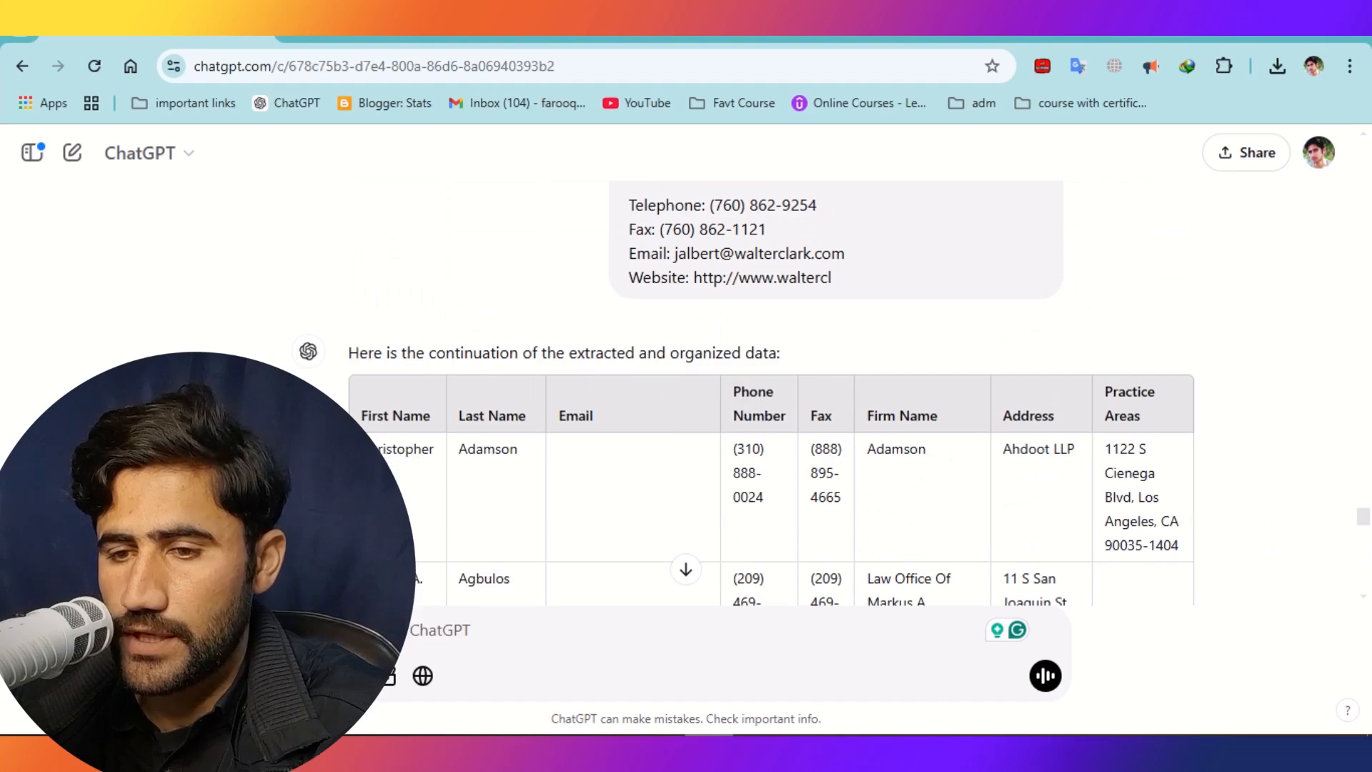
pyautogui.moveTo(372, 449); pyautogui.dragTo(1200, 498)
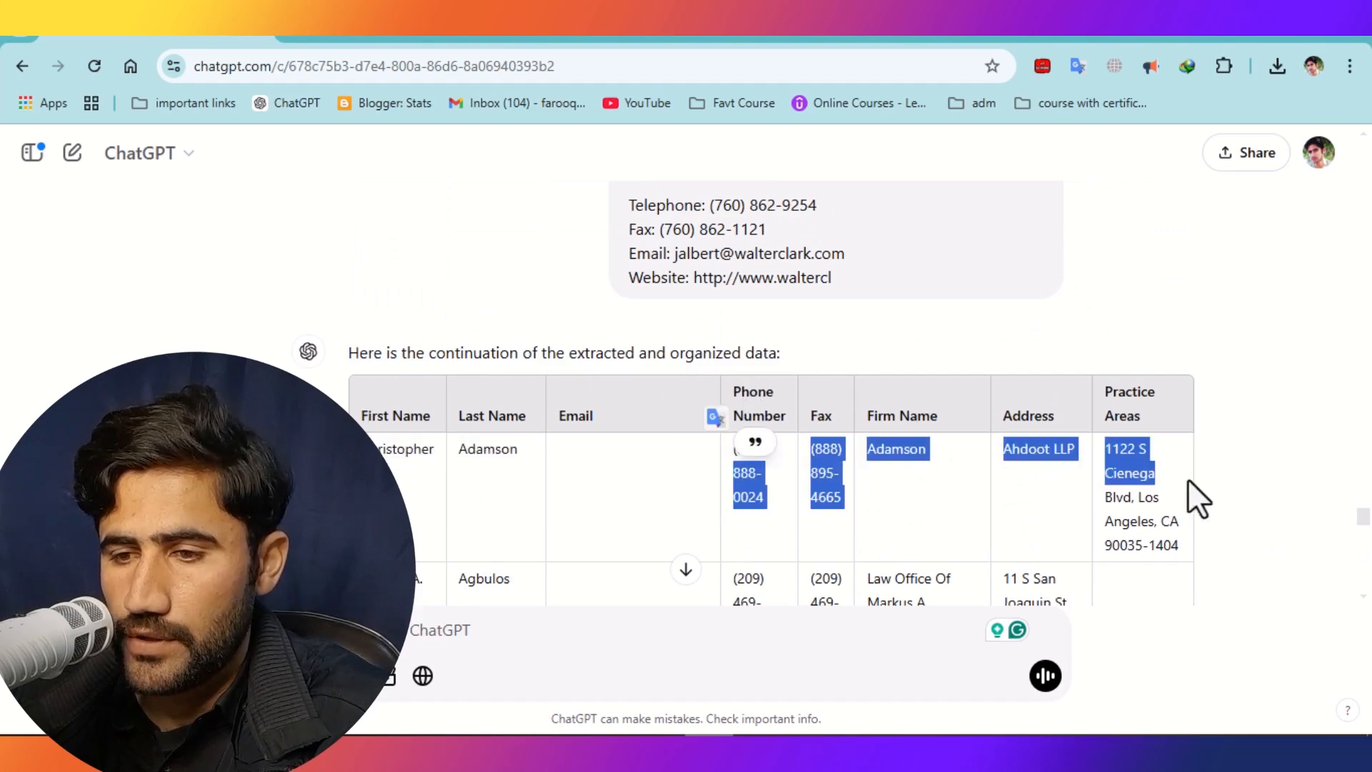
pyautogui.moveTo(361, 416); pyautogui.dragTo(1082, 579)
pyautogui.moveTo(1098, 486); pyautogui.dragTo(1114, 428)
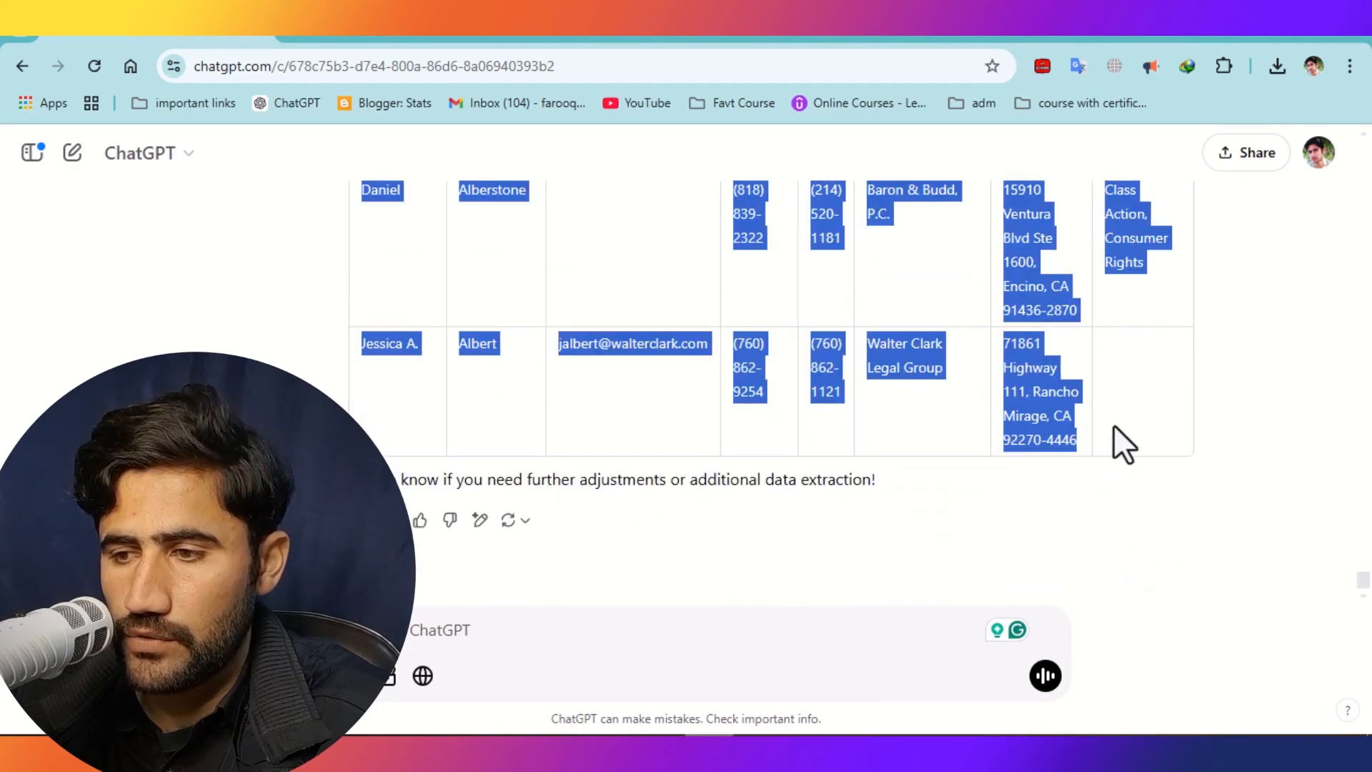
pyautogui.rightClick(1048, 371)
# Switch to Excel and paste the copied table below the existing attorneys at cell A17, keeping the source formatting
pyautogui.click(599, 34)
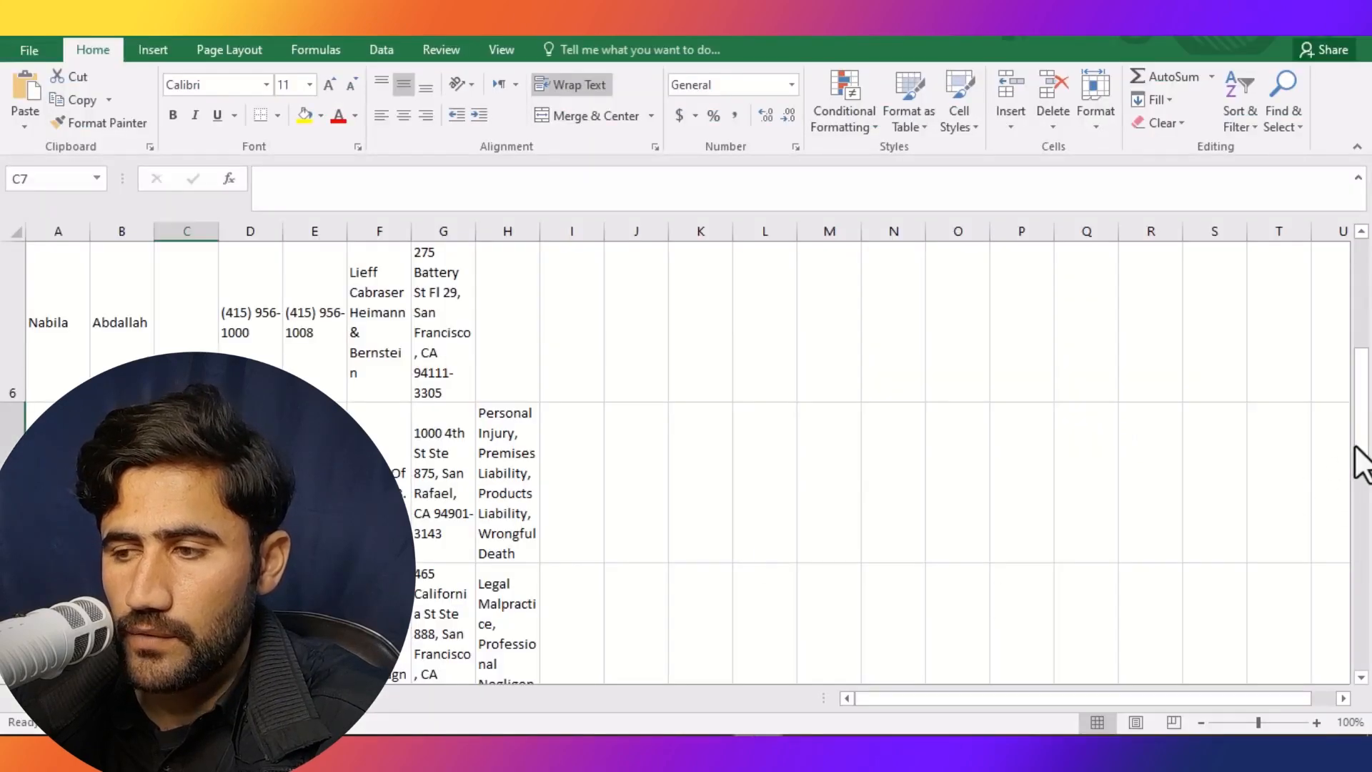
pyautogui.moveTo(1359, 461); pyautogui.dragTo(1366, 664)
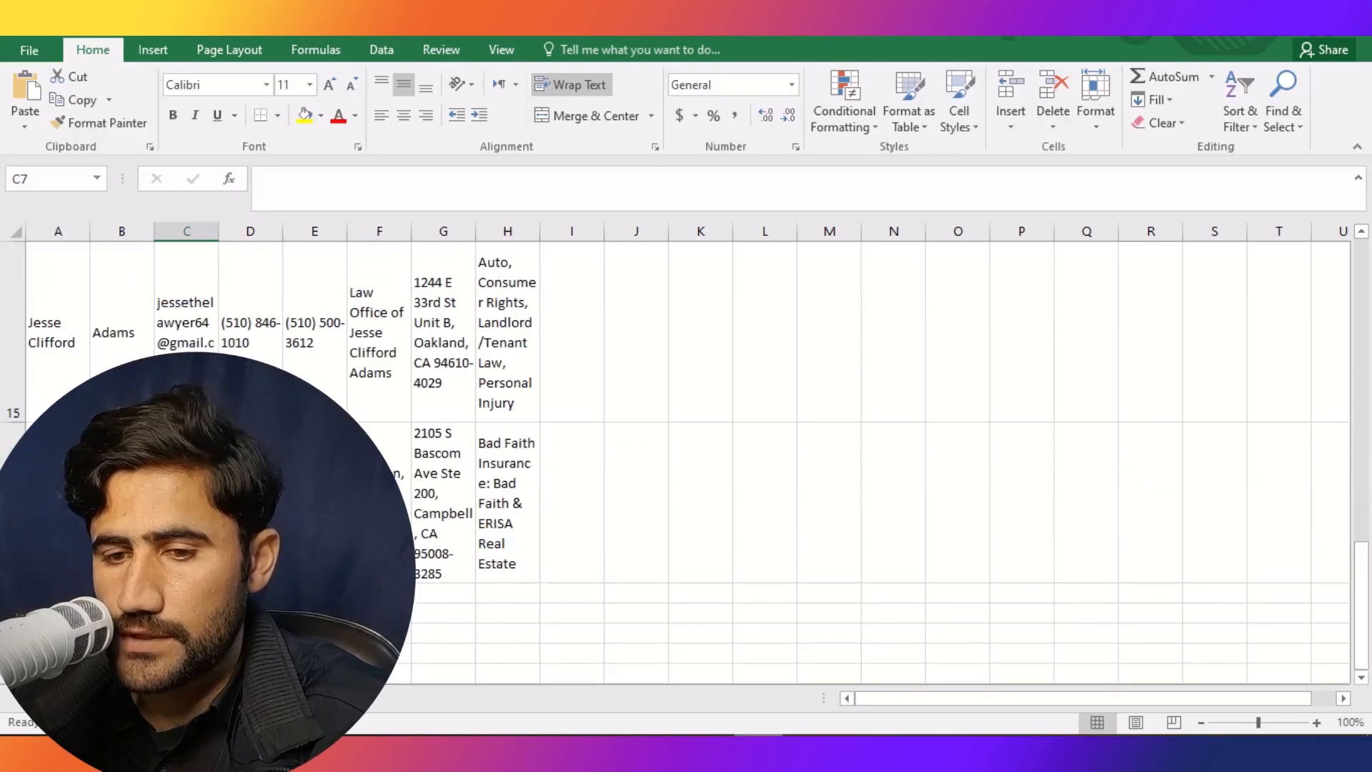
pyautogui.rightClick(52, 592)
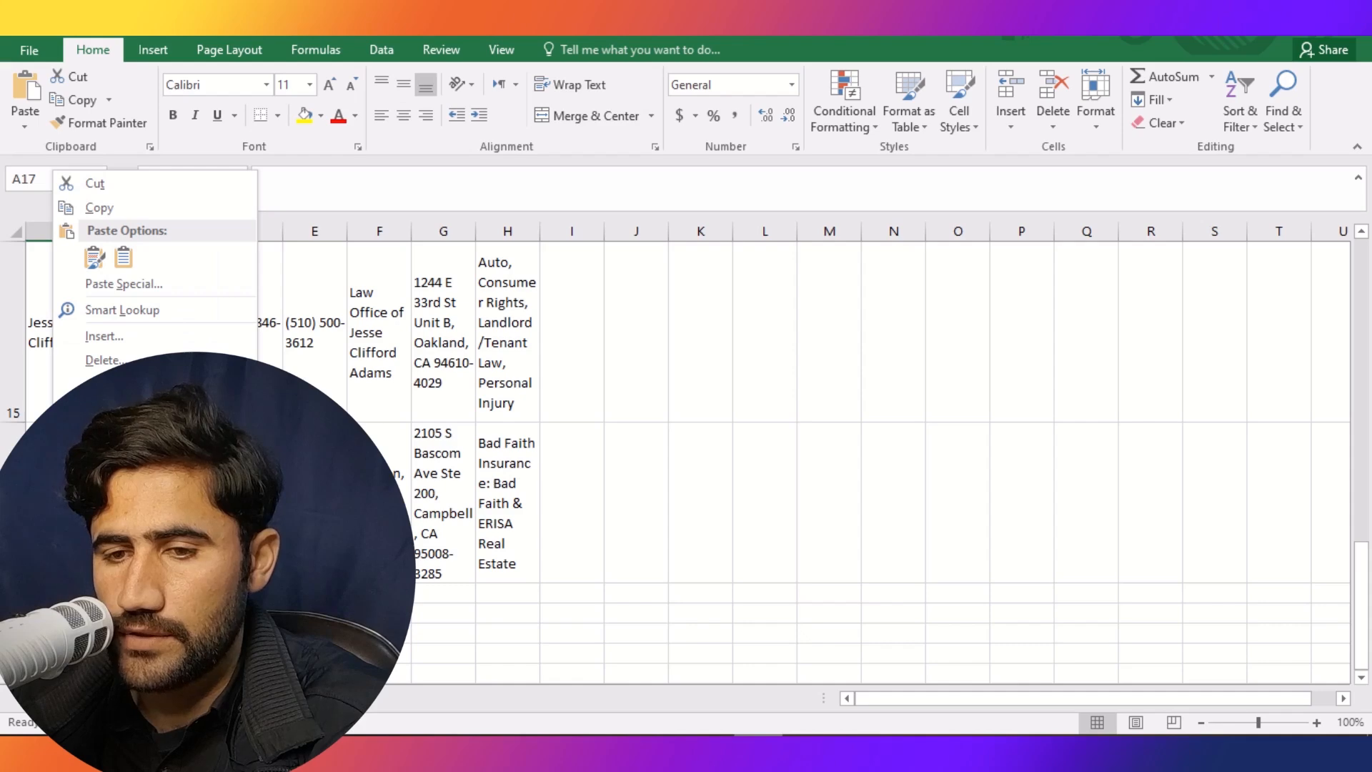
pyautogui.click(96, 254)
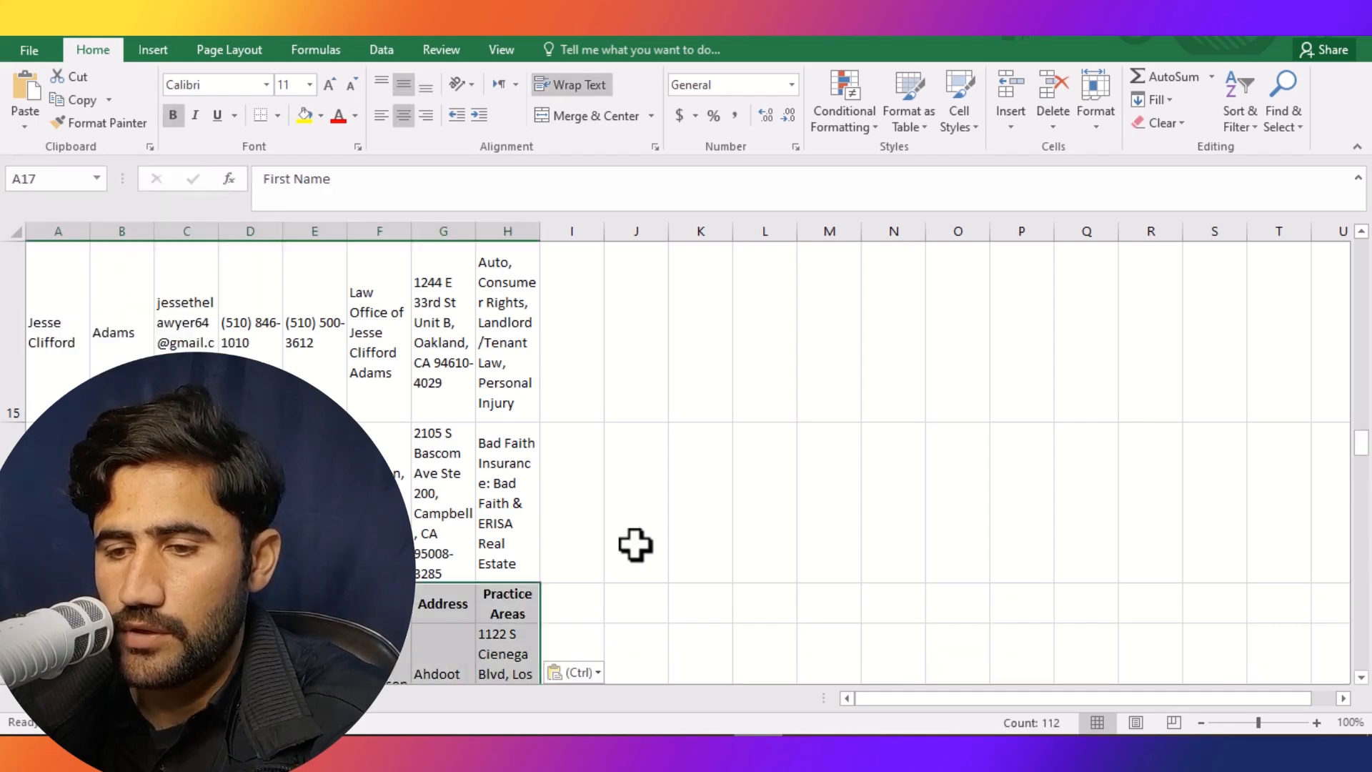
pyautogui.click(812, 536)
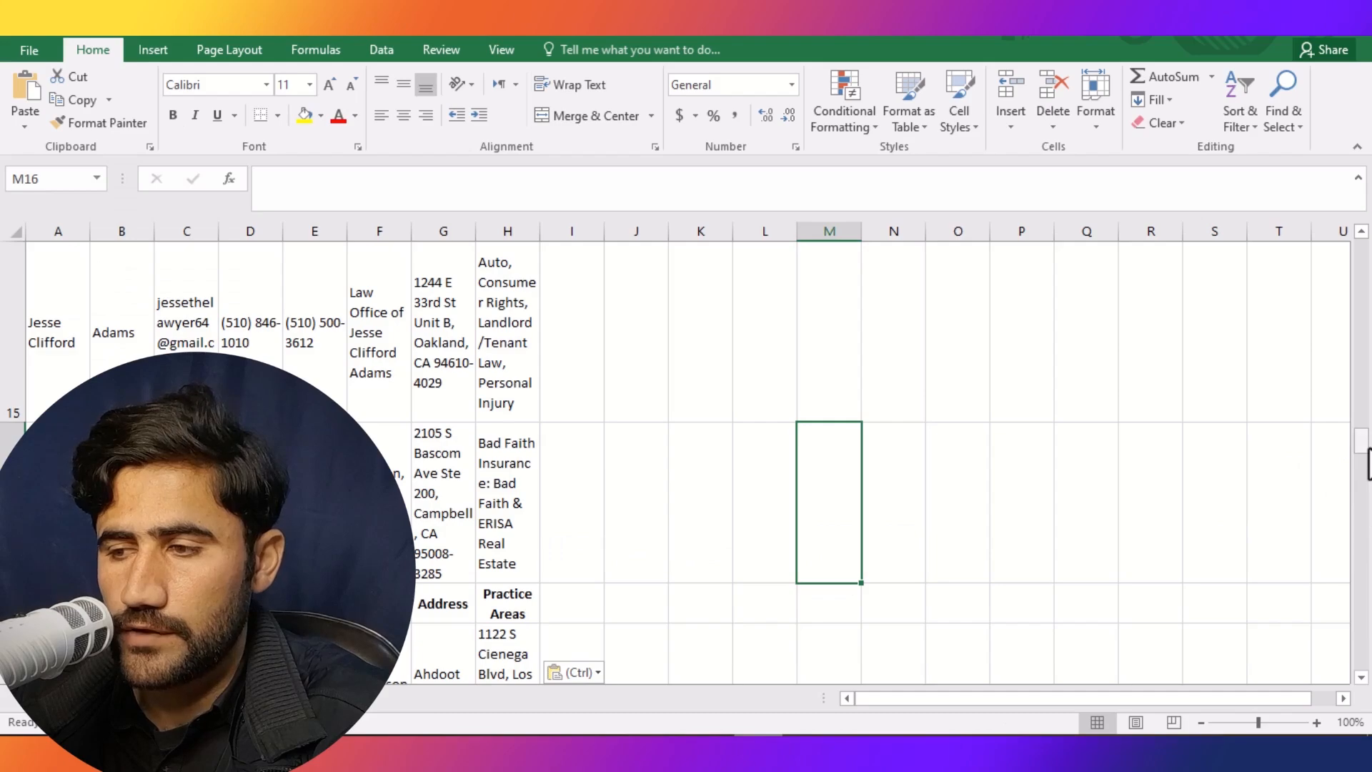
pyautogui.moveTo(1365, 465)
pyautogui.mouseDown()
pyautogui.moveTo(1368, 679)
pyautogui.moveTo(1369, 475)
pyautogui.mouseUp()
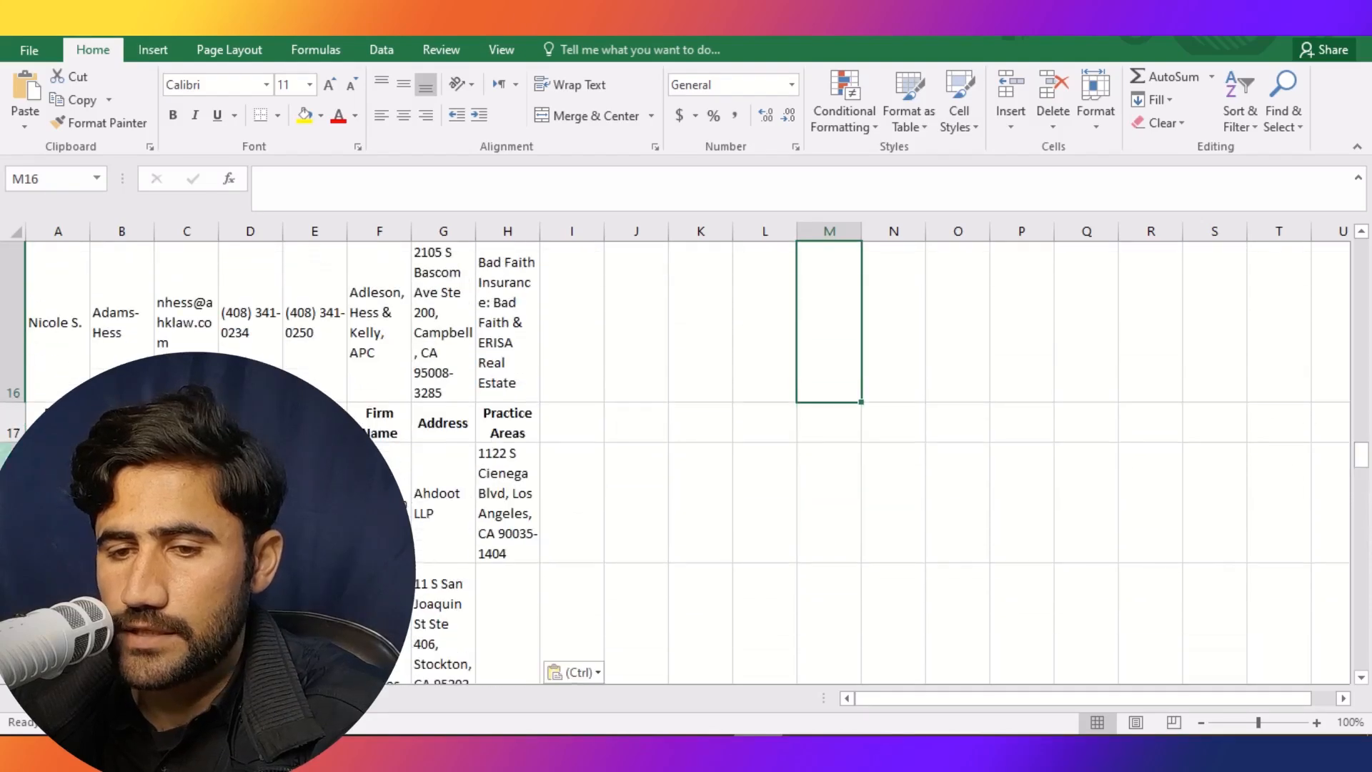
# Delete the repeated header row 17 between the earlier attorneys and the newly pasted ones
pyautogui.click(10, 424)
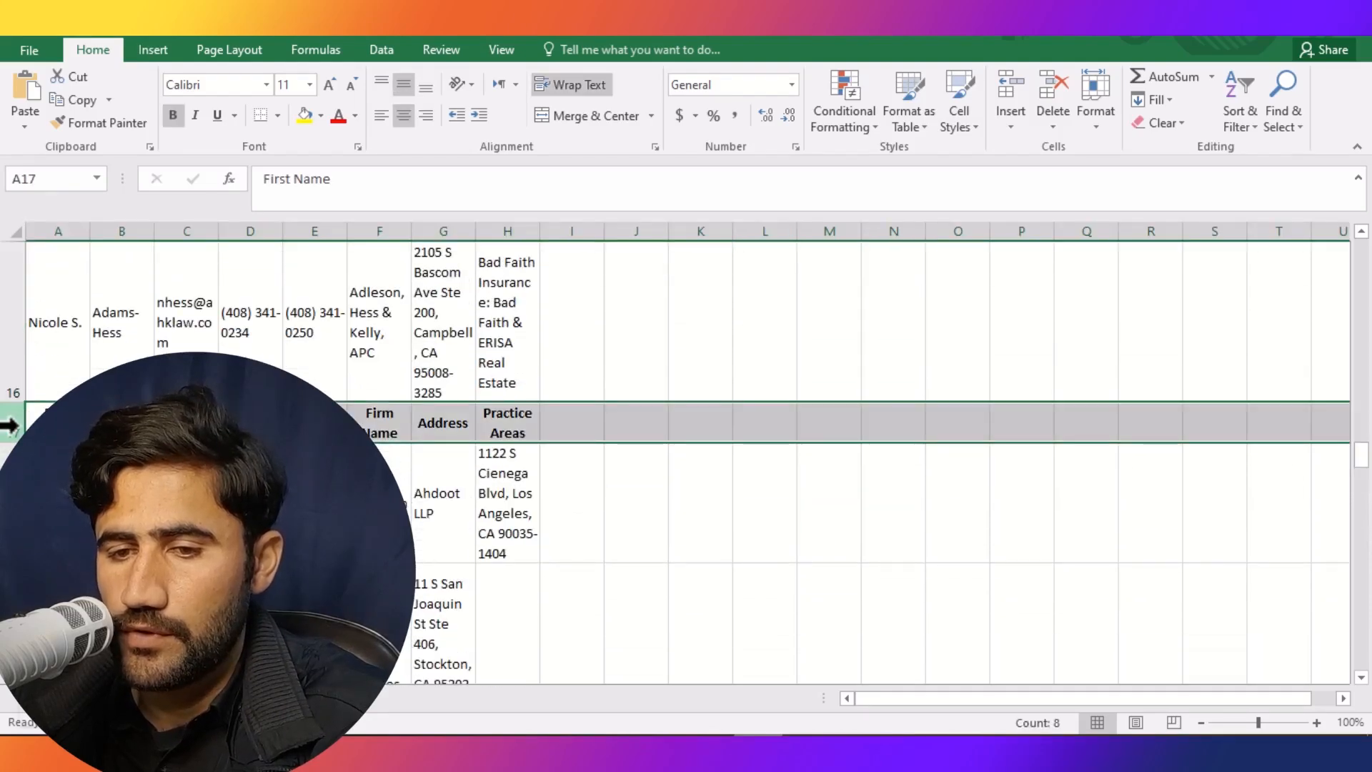
pyautogui.rightClick(10, 424)
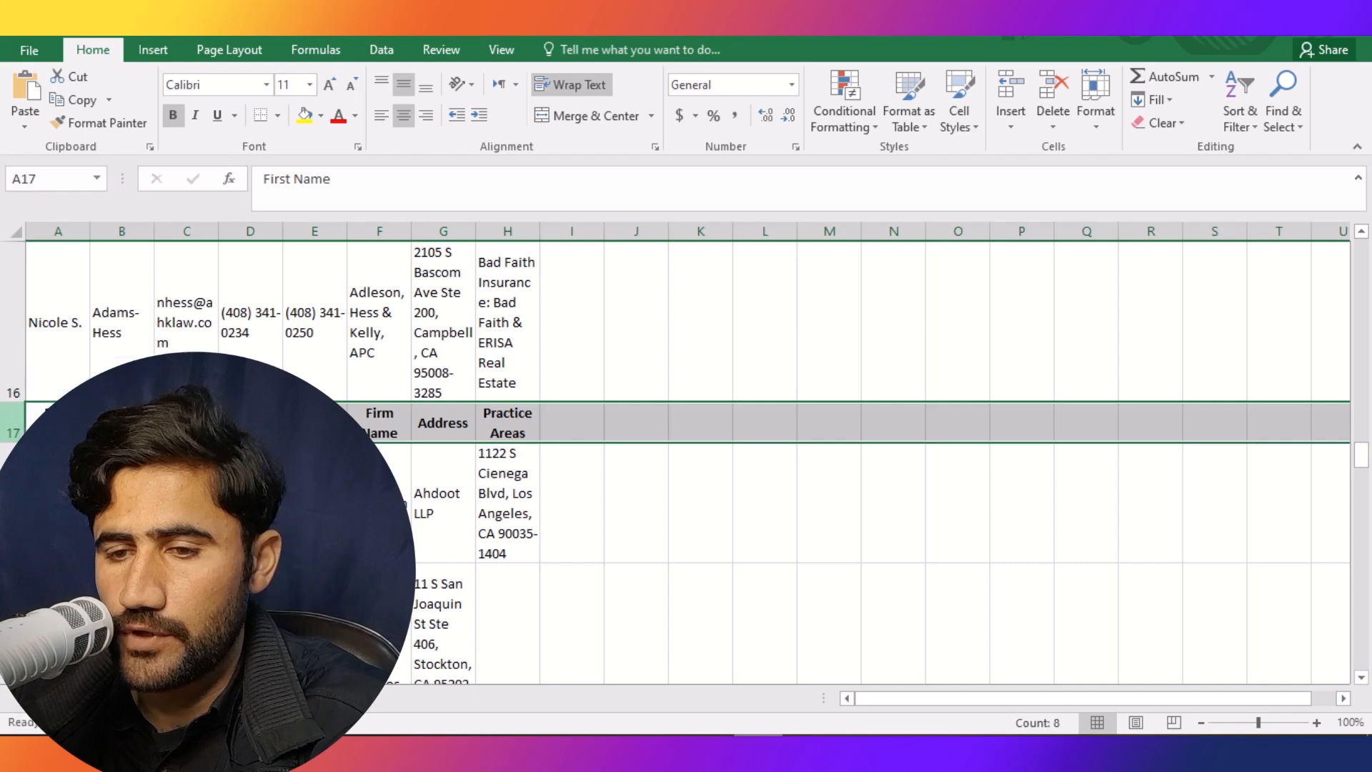
pyautogui.doubleClick(64, 595)
pyautogui.click(894, 469)
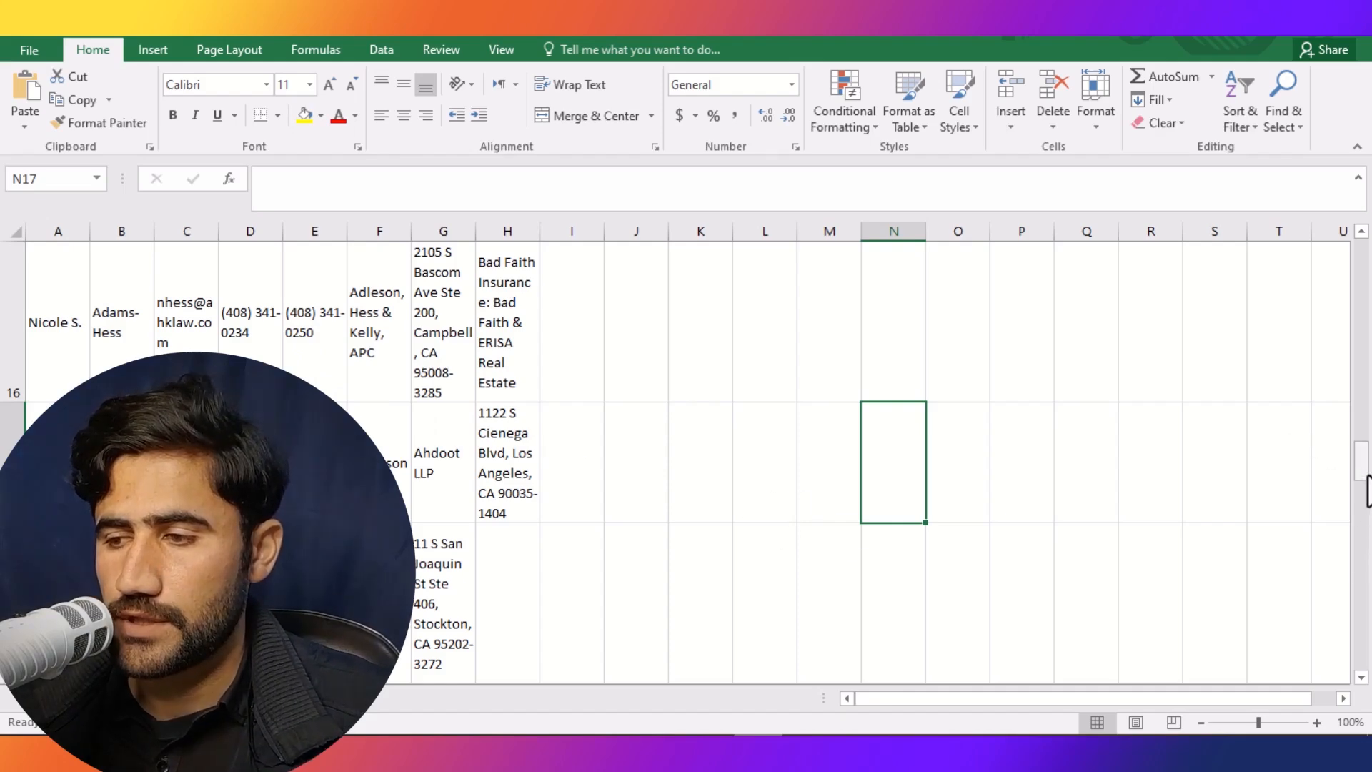
pyautogui.moveTo(1365, 490)
pyautogui.mouseDown()
pyautogui.moveTo(1368, 519)
pyautogui.moveTo(1369, 471)
pyautogui.mouseUp()
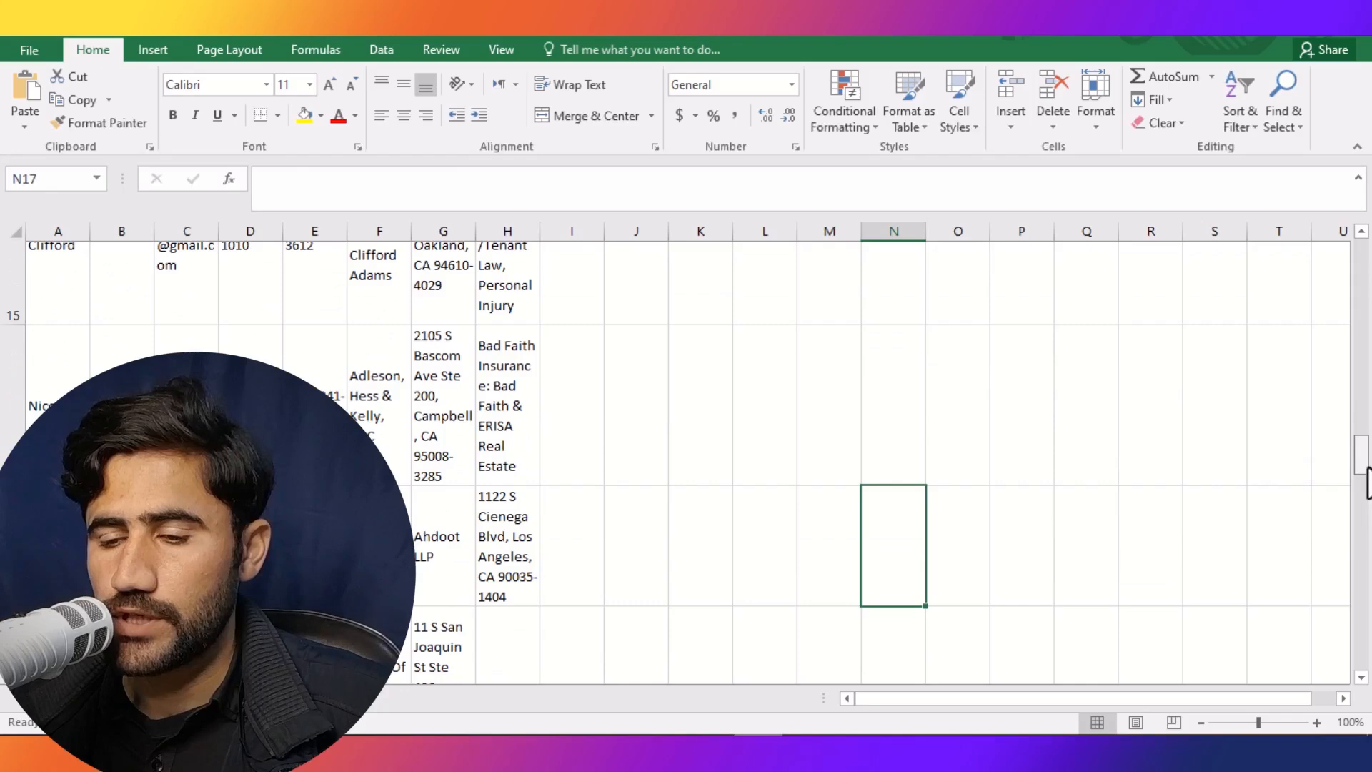
# Switch to the CAOC results page in Chrome and open the website link of the Adamson | Ahdoot LLP listing
pyautogui.hotkey('alt', 'Tab')
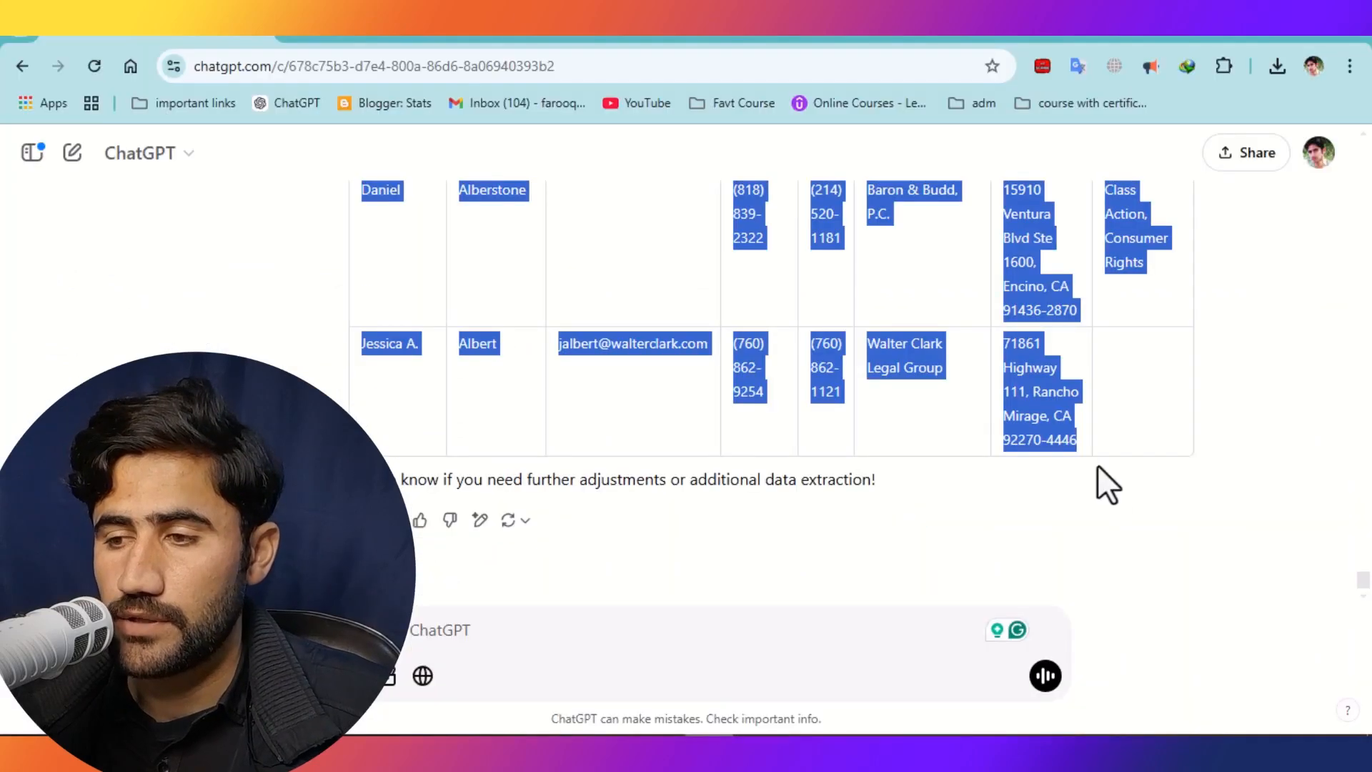
pyautogui.click(329, 30)
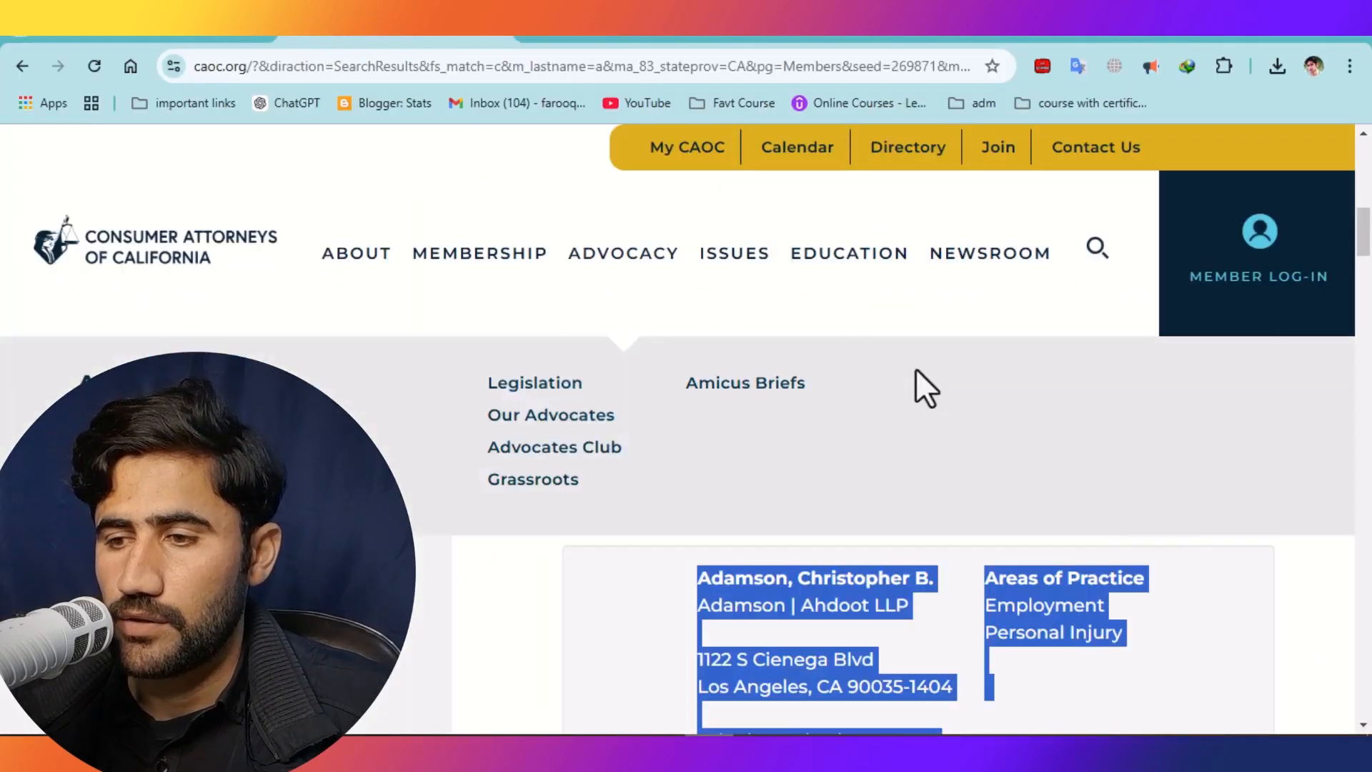
pyautogui.click(1297, 643)
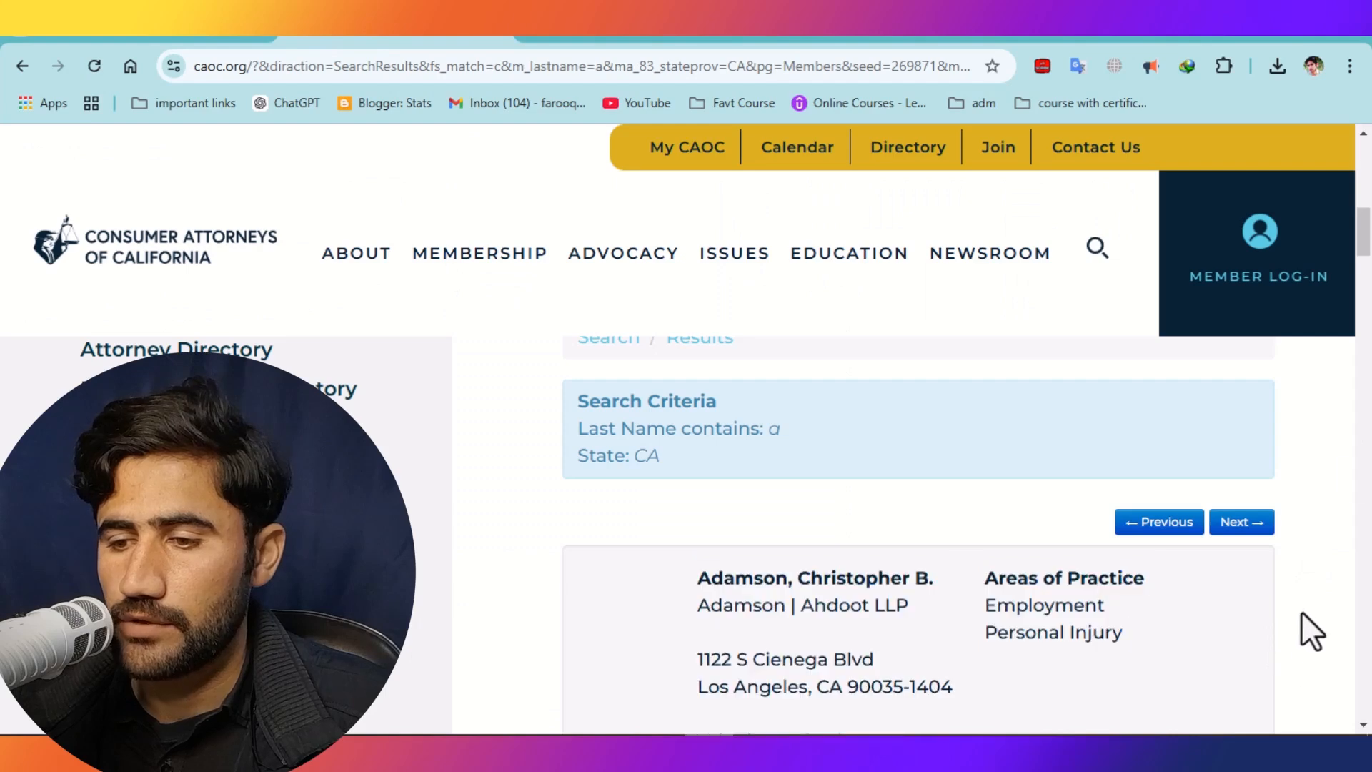
pyautogui.moveTo(1369, 257); pyautogui.dragTo(1370, 267)
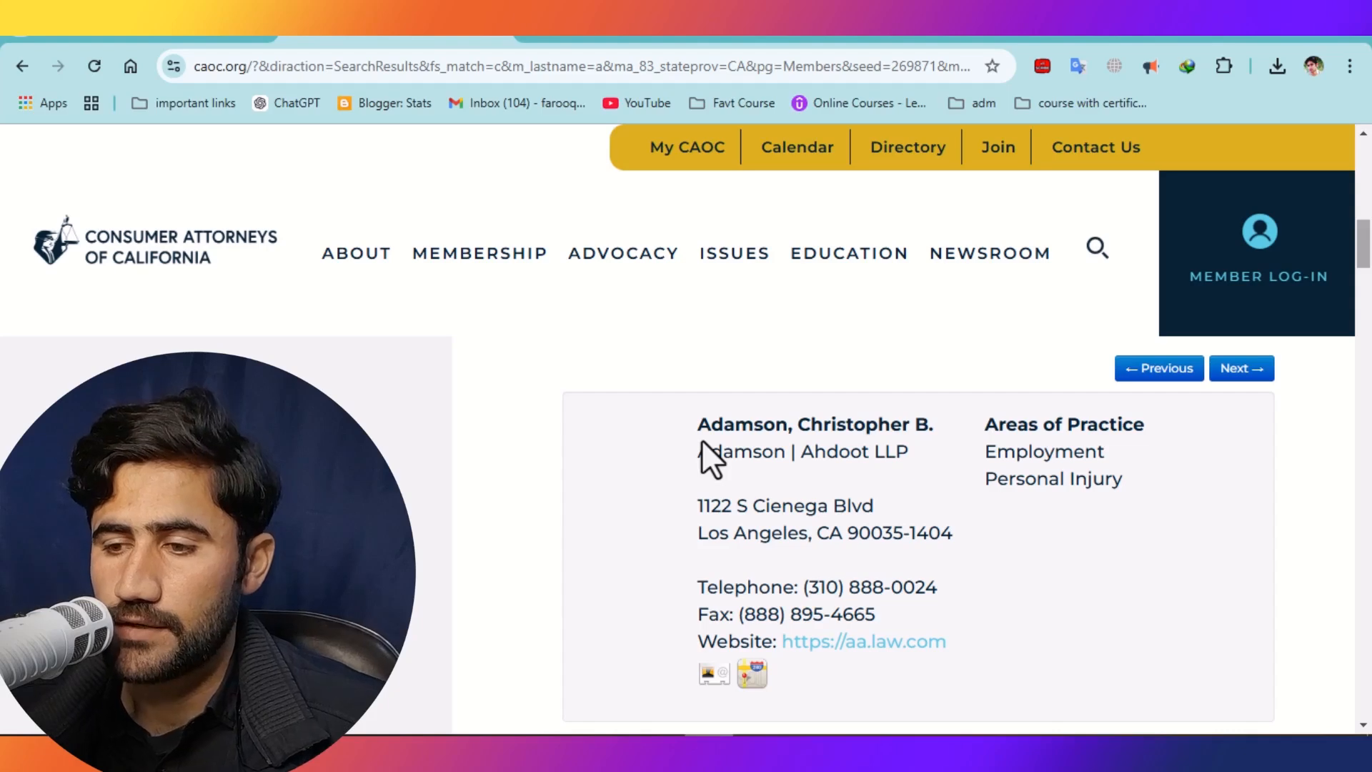
pyautogui.click(863, 648)
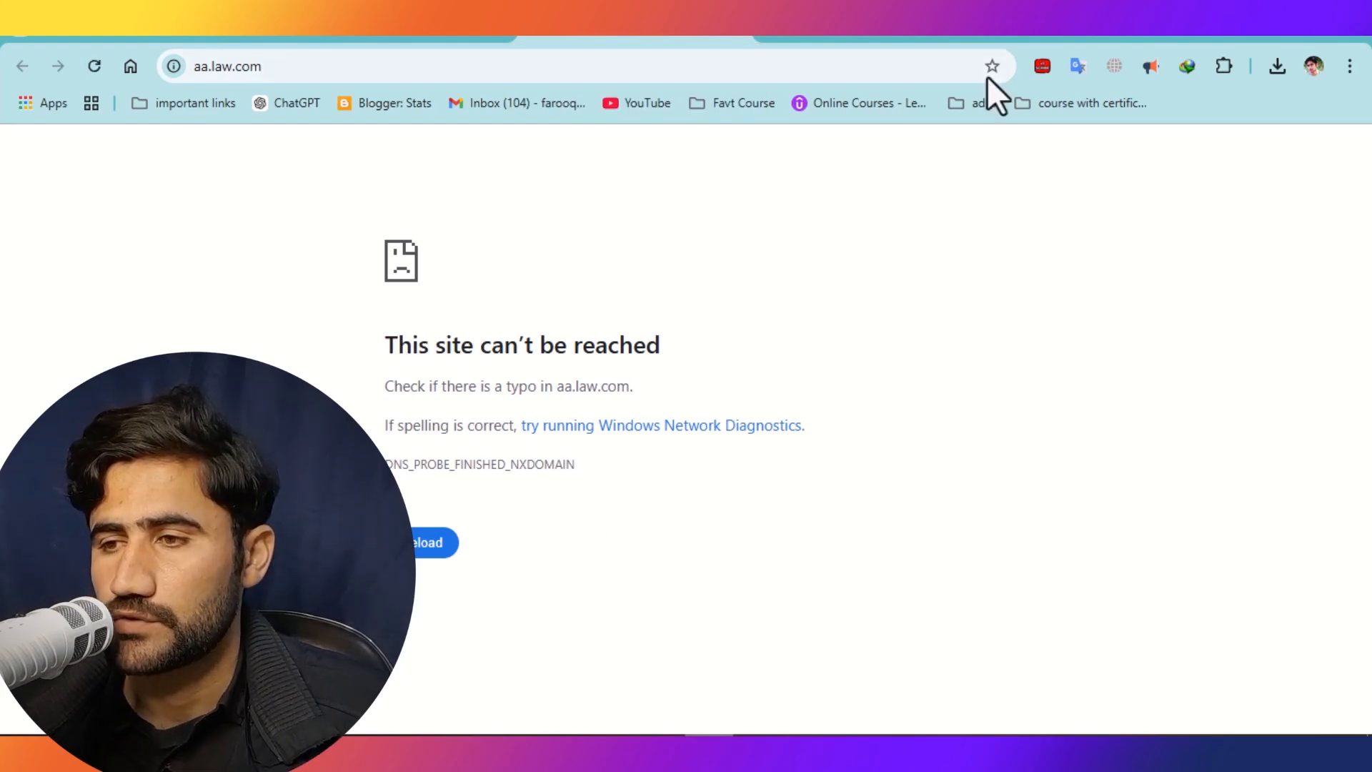
# Try to load aa.law.com through the Browsec VPN, turn the VPN off again and close the site
pyautogui.click(1113, 67)
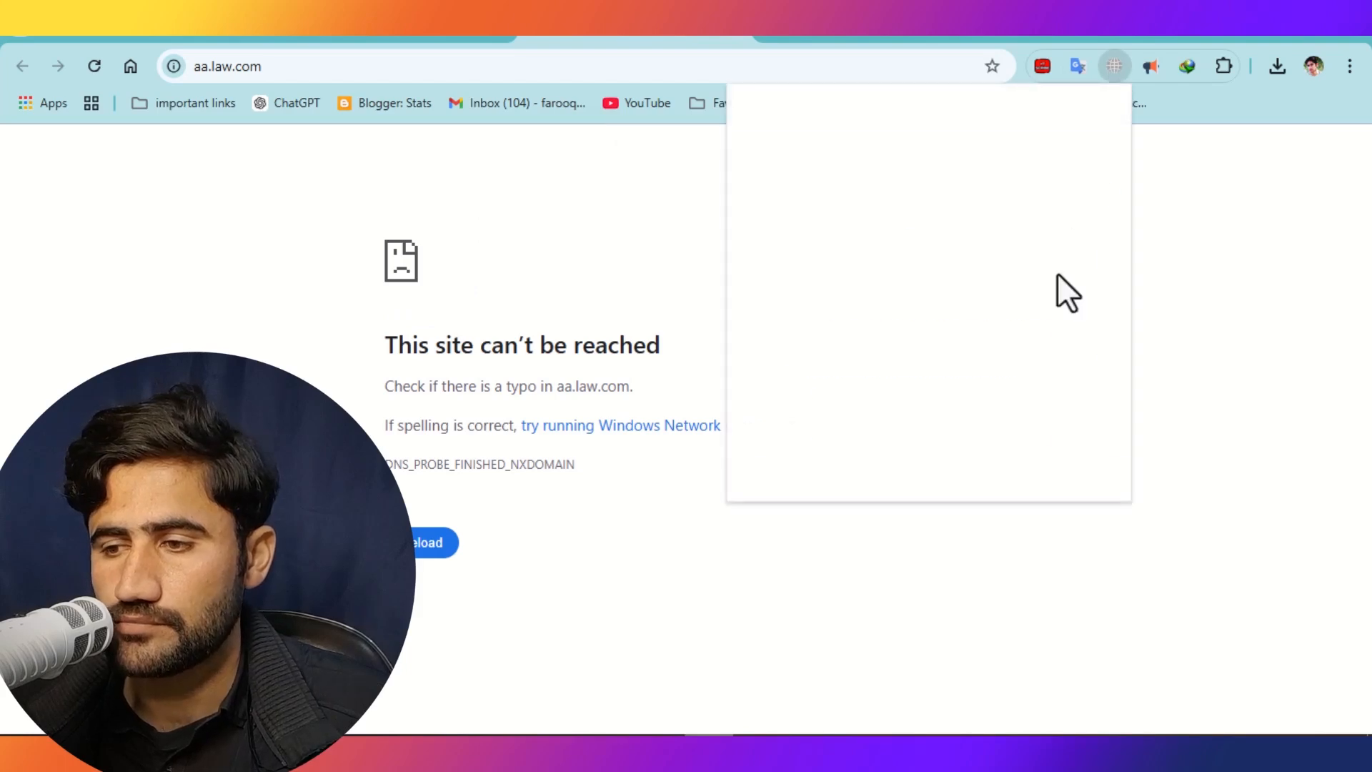
pyautogui.click(1078, 486)
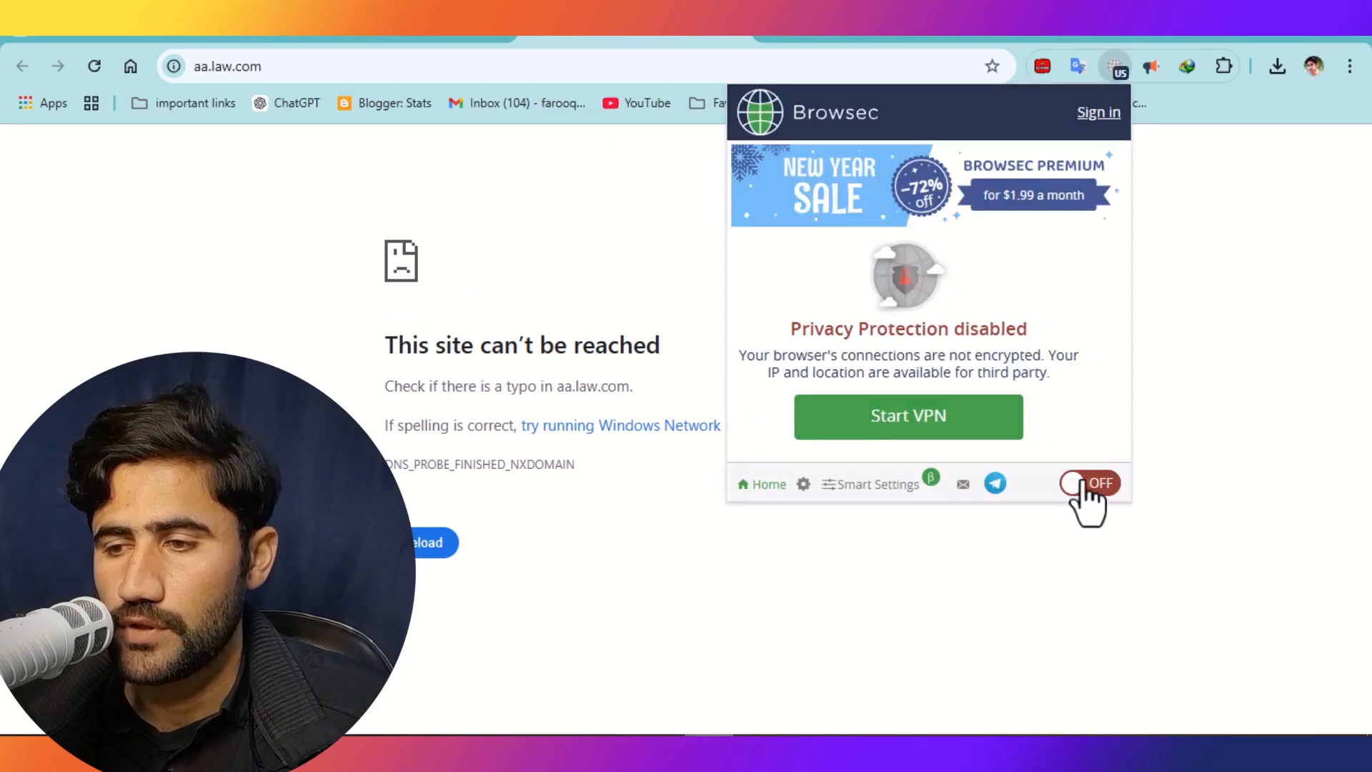
pyautogui.click(93, 68)
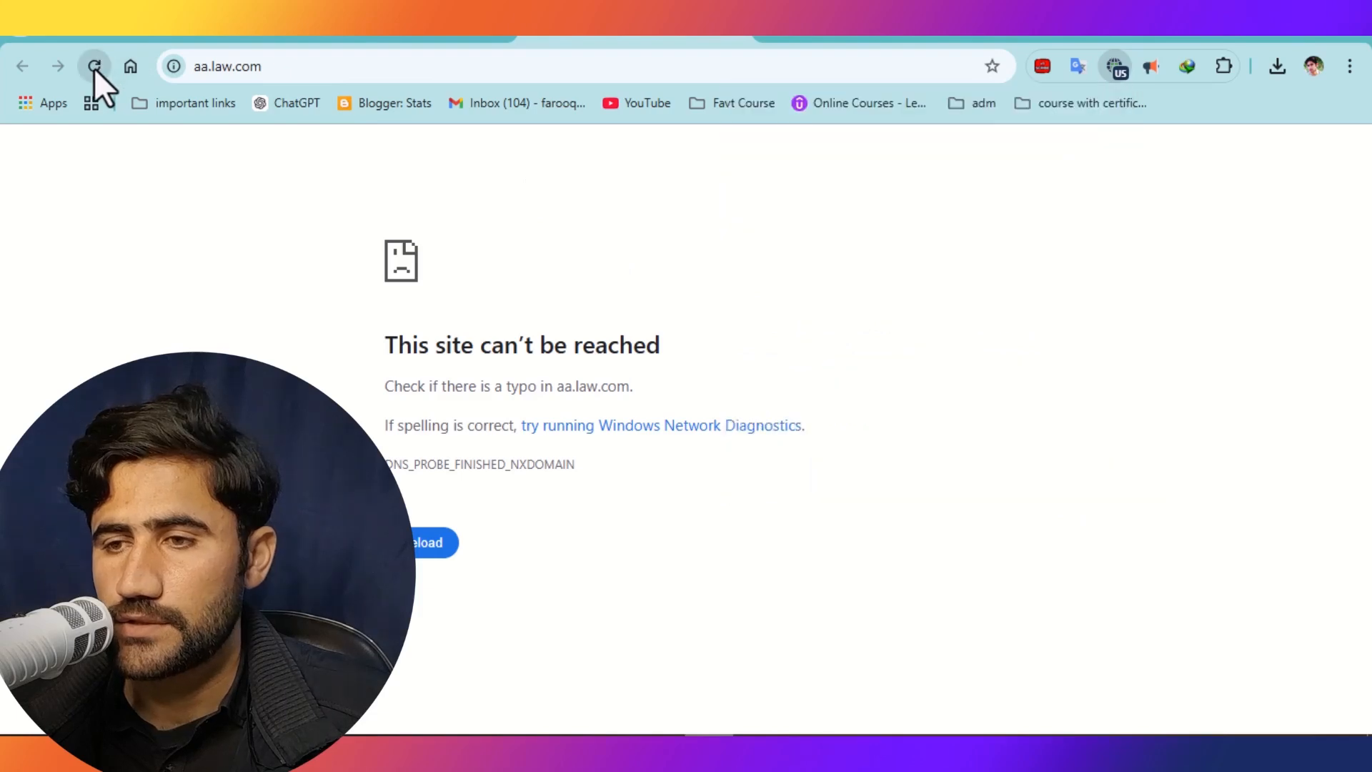
pyautogui.click(93, 68)
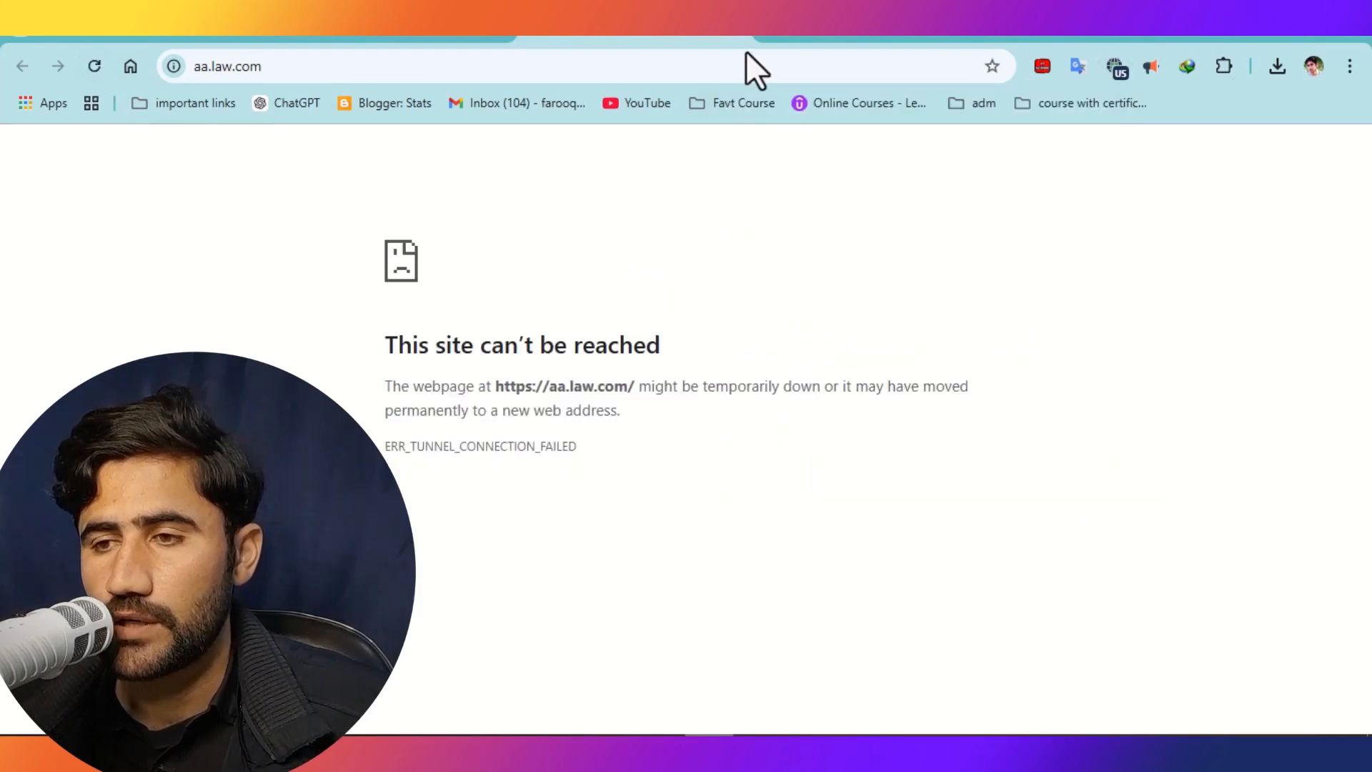
pyautogui.click(1117, 68)
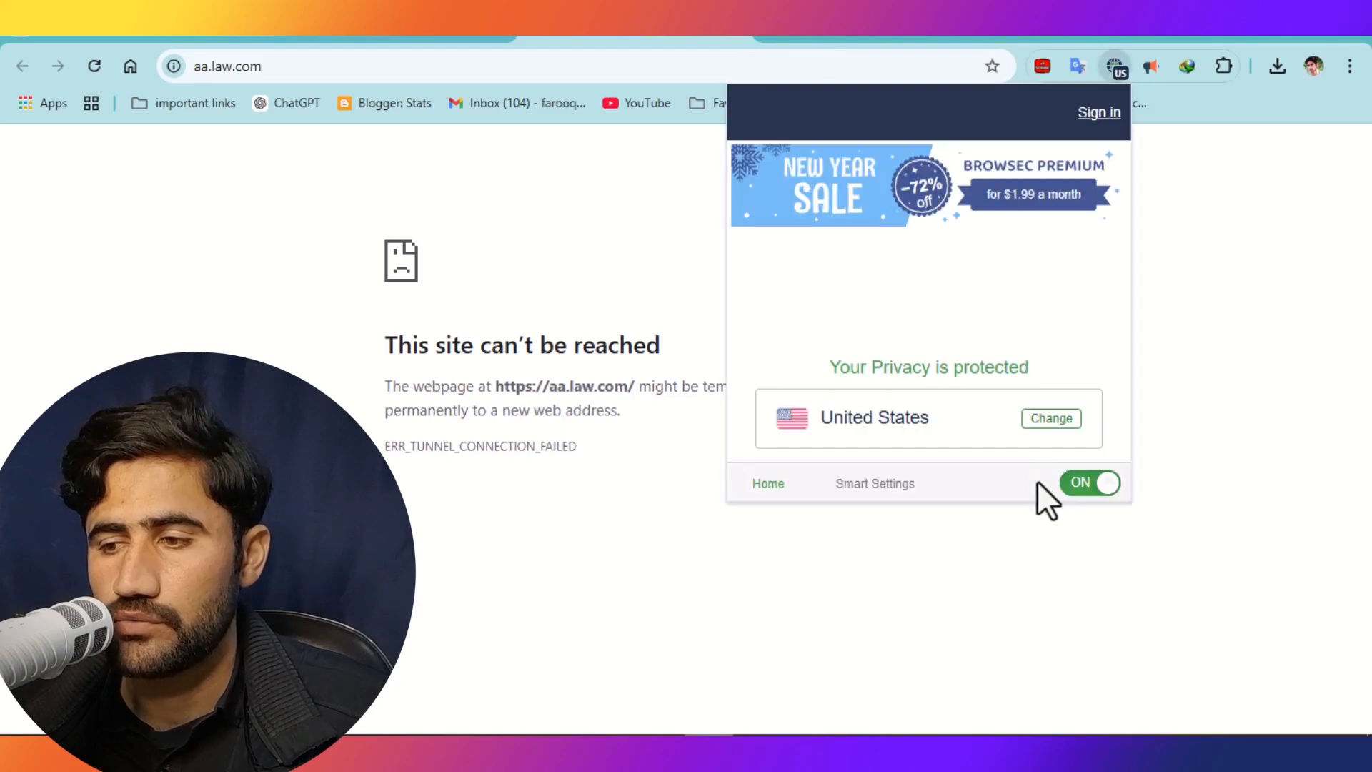
pyautogui.click(1079, 483)
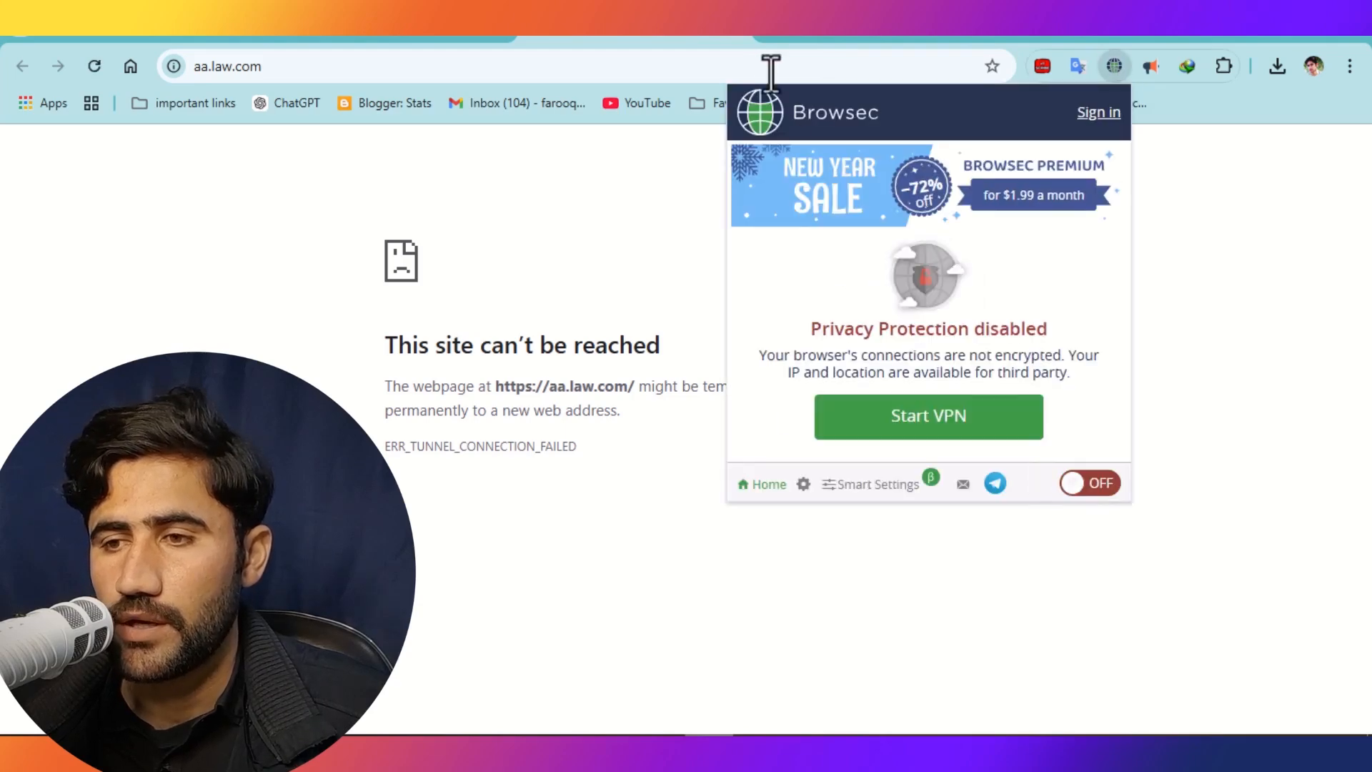
pyautogui.click(740, 37)
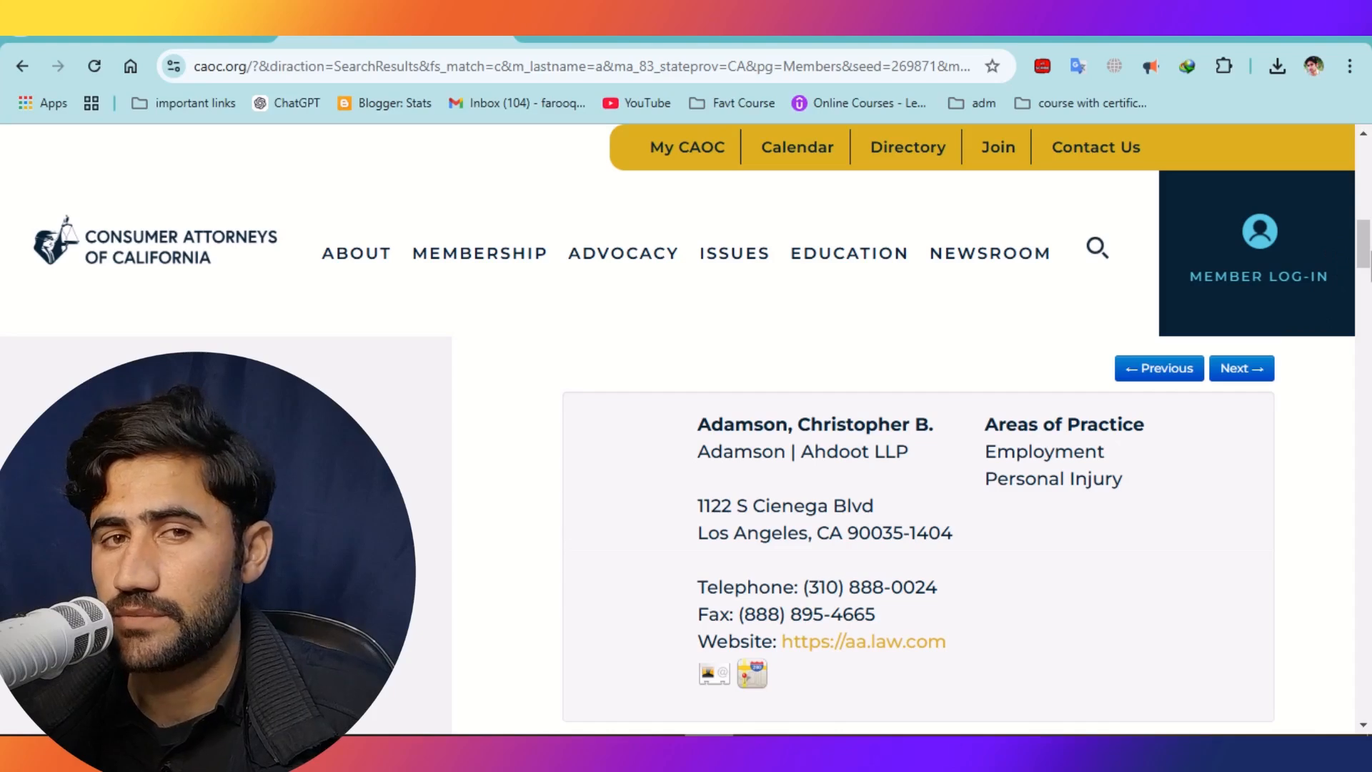
# Copy the four practice areas of the Walter Clark Legal Group listing, from Personal Injury through Wrongful Death
pyautogui.moveTo(1370, 251); pyautogui.dragTo(1370, 659)
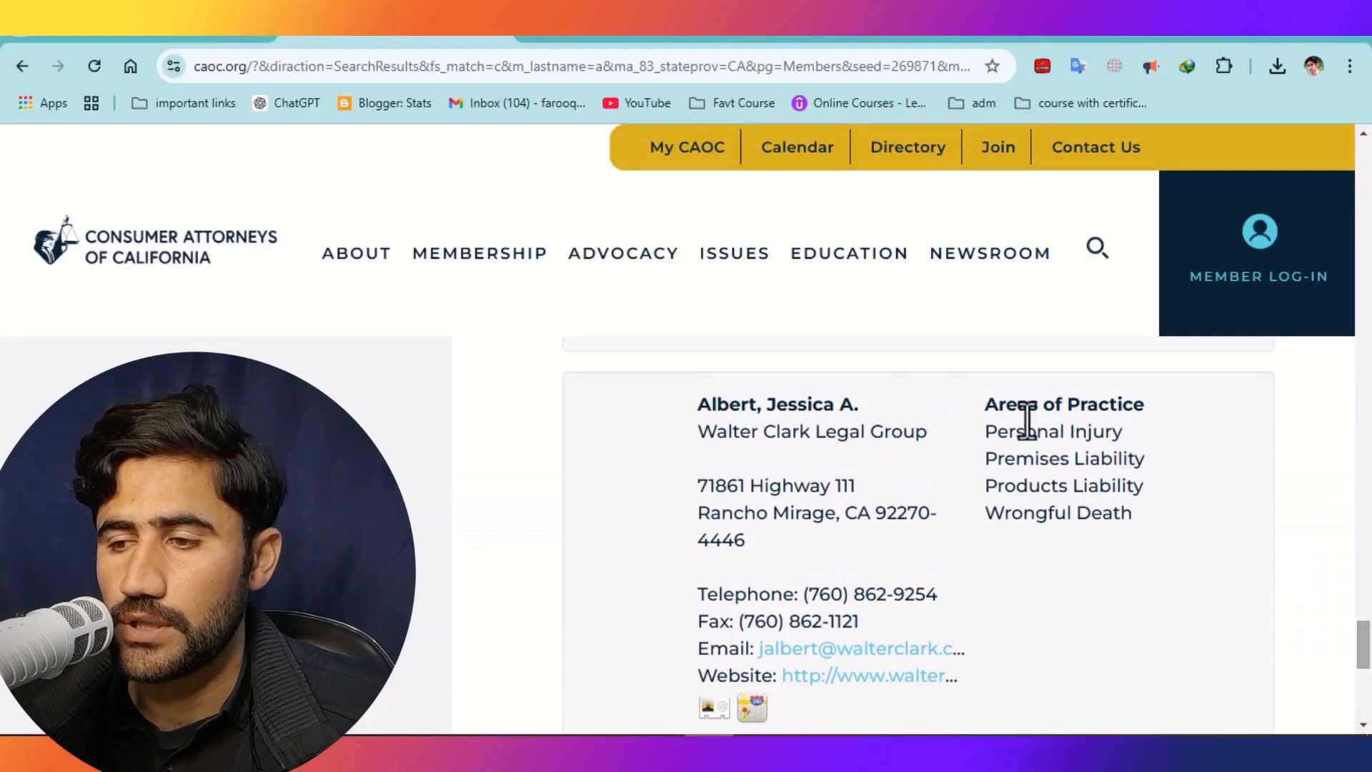
pyautogui.moveTo(989, 433); pyautogui.dragTo(1143, 520)
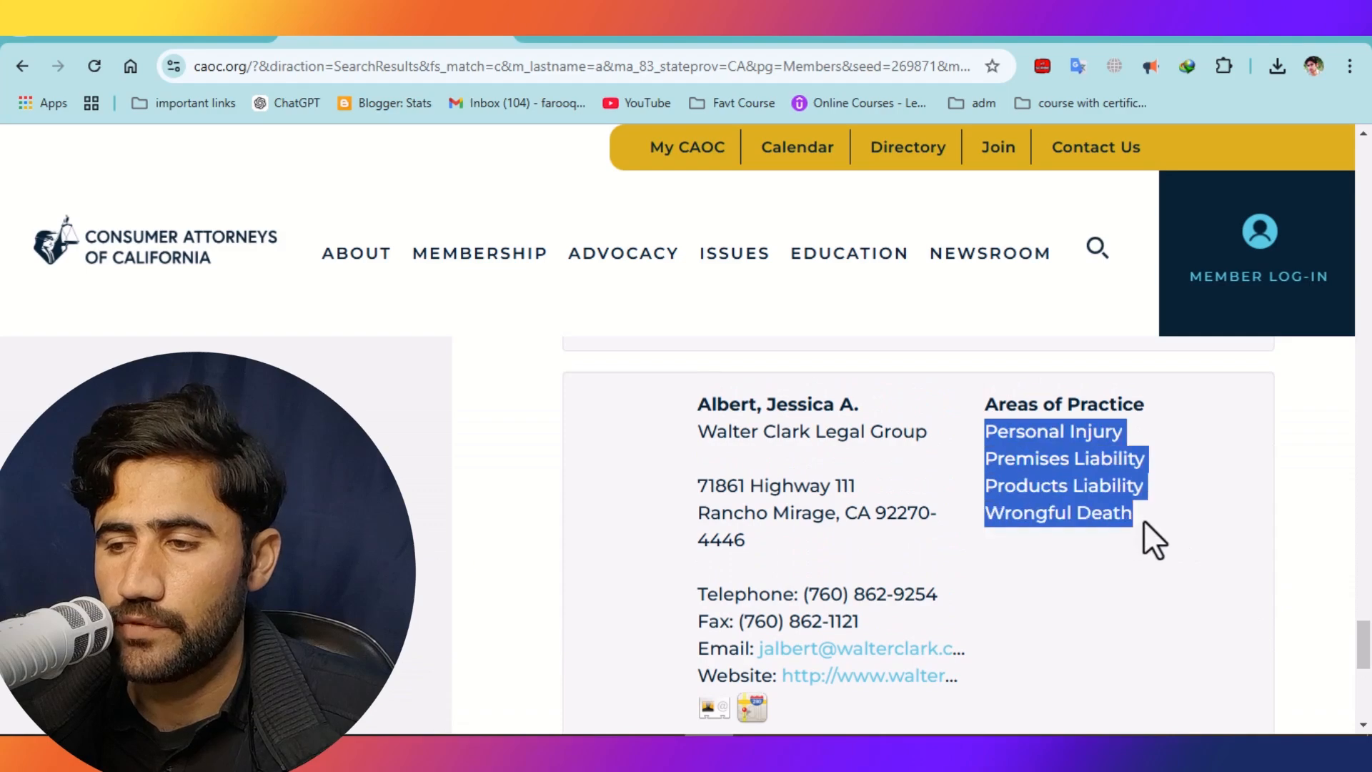
pyautogui.rightClick(1097, 463)
pyautogui.click(713, 129)
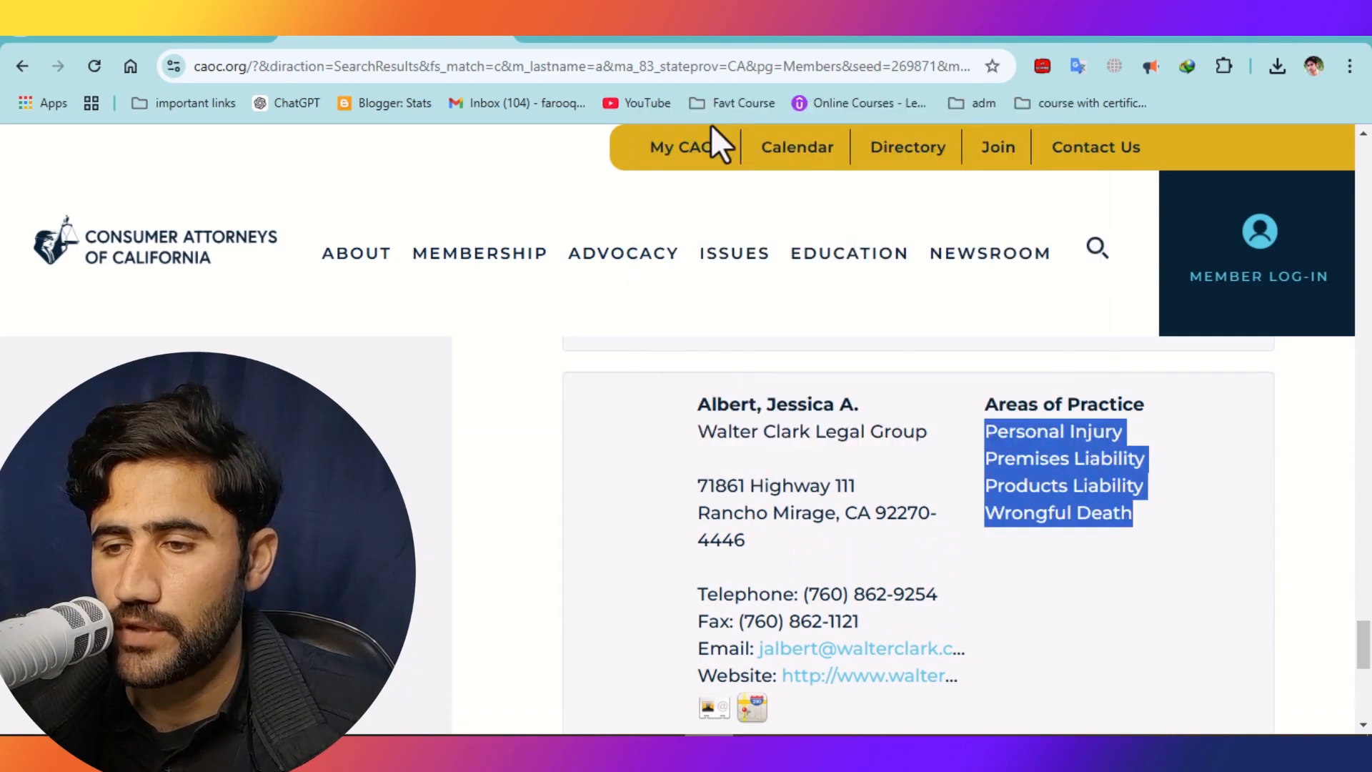
# Switch to Excel and paste the copied practice areas into cell H31 of the Walter Clark Legal Group row
pyautogui.click(758, 752)
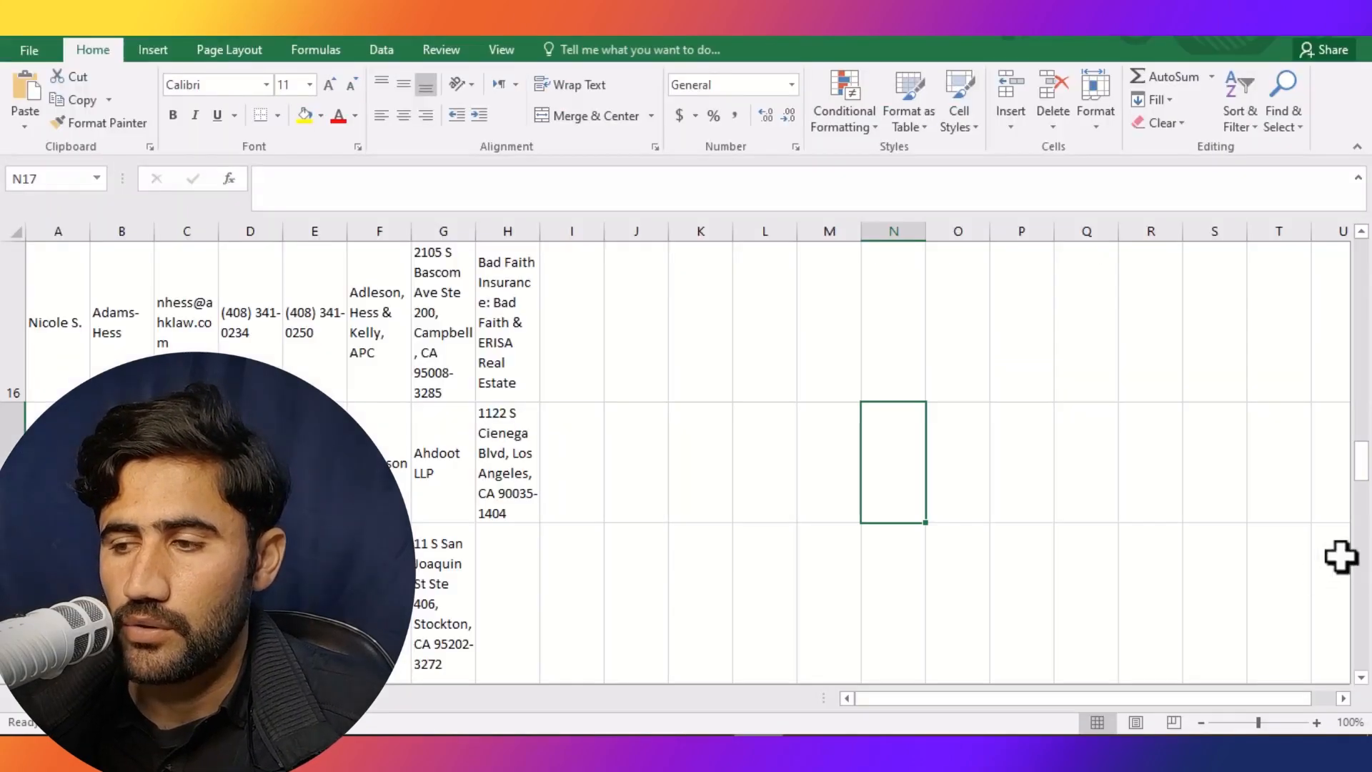
pyautogui.moveTo(1366, 481); pyautogui.dragTo(1362, 636)
pyautogui.click(497, 448)
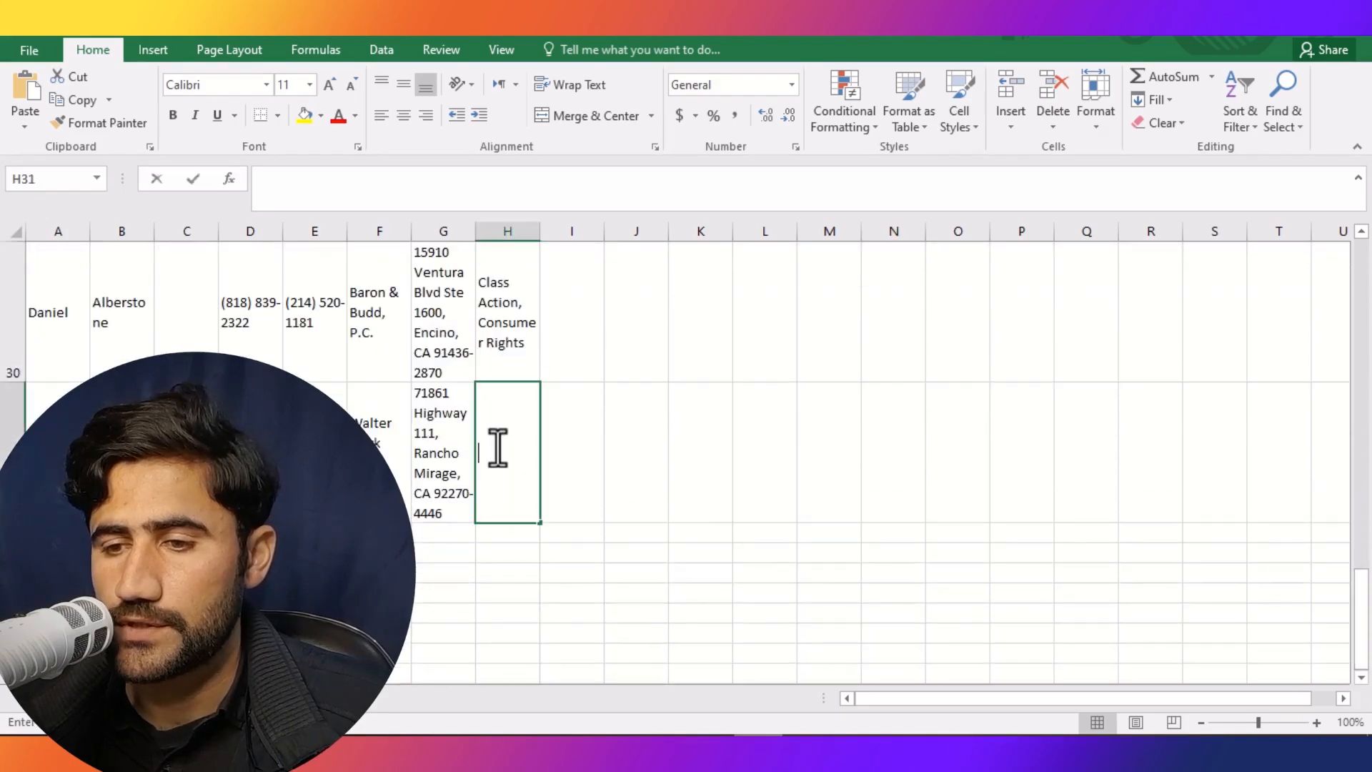
pyautogui.doubleClick(498, 447)
pyautogui.rightClick(498, 447)
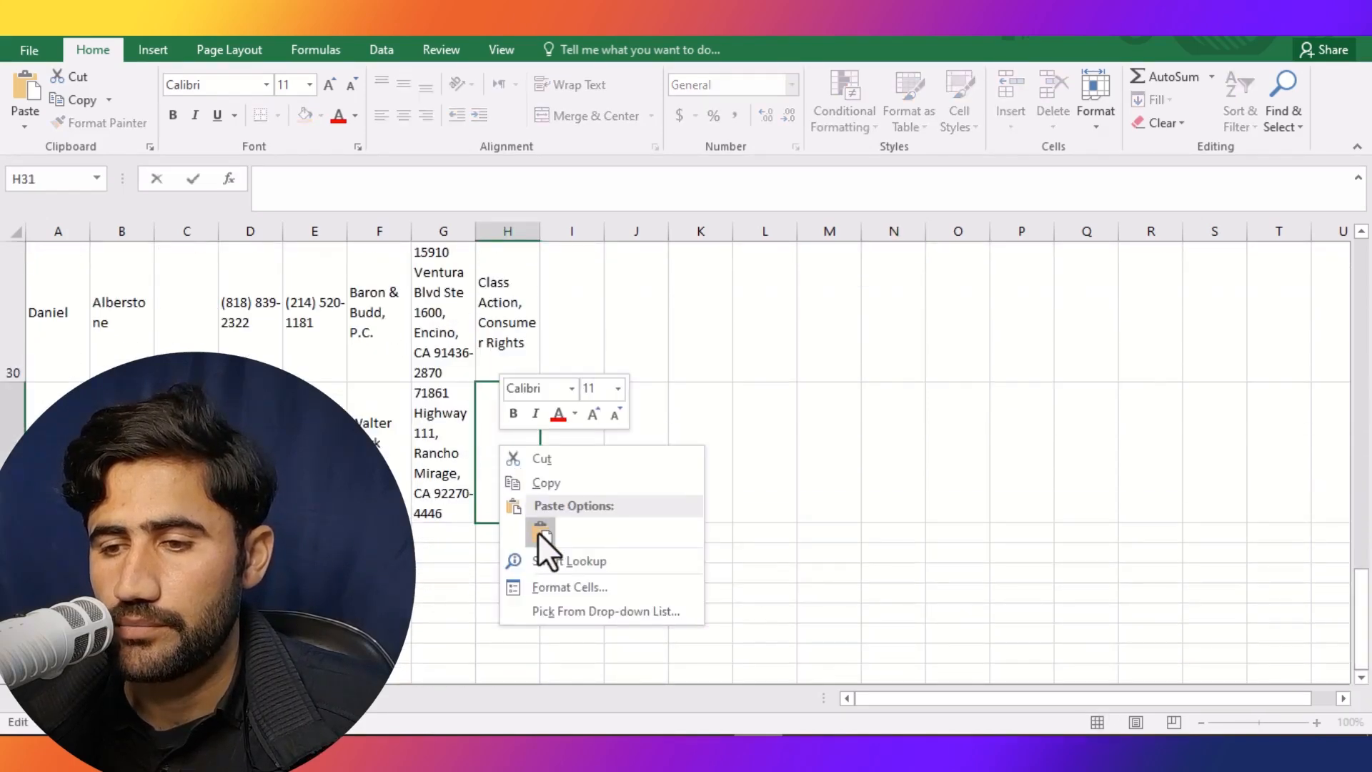
pyautogui.click(542, 537)
pyautogui.click(624, 614)
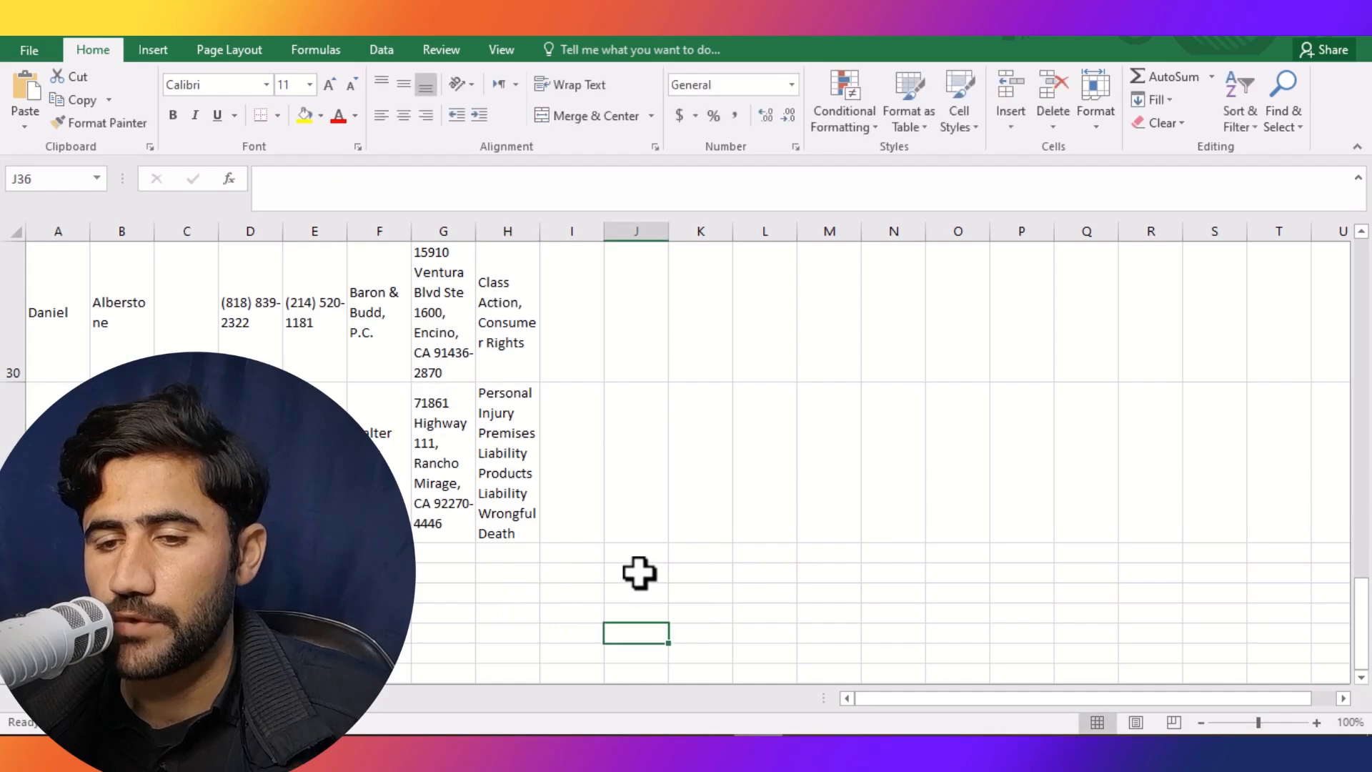
# Switch back to the CAOC results page and check the contact details in the Walter Clark Legal Group listing
pyautogui.hotkey('alt', 'Tab')
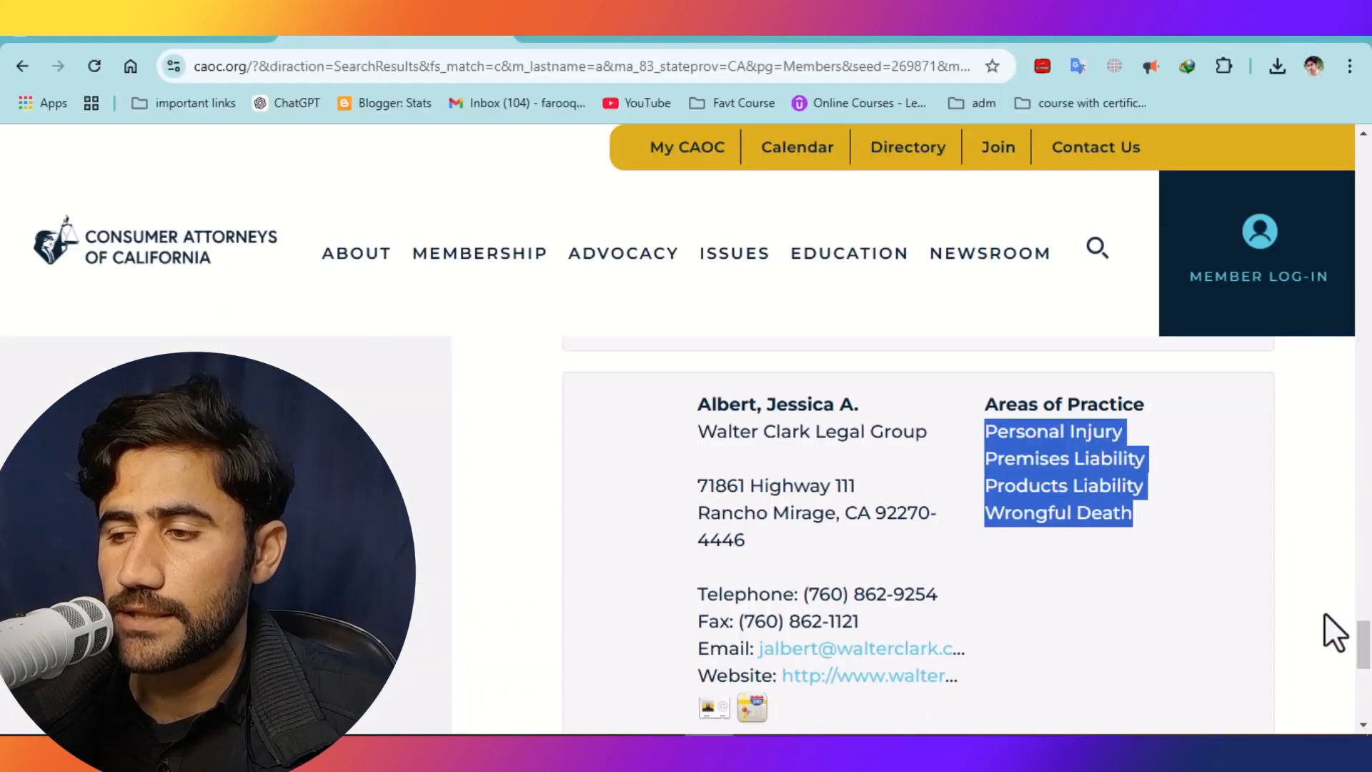
pyautogui.moveTo(1362, 653); pyautogui.dragTo(1364, 683)
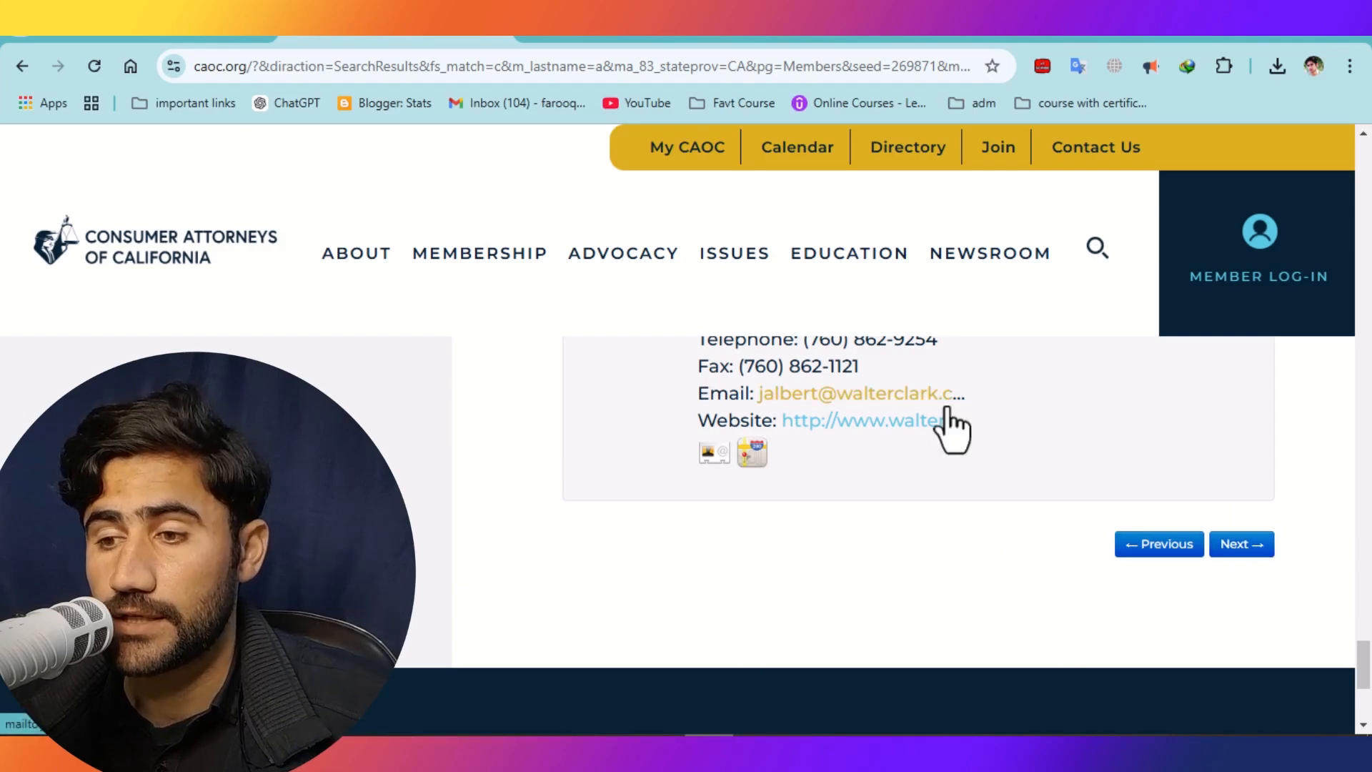
pyautogui.moveTo(1366, 659); pyautogui.dragTo(1369, 138)
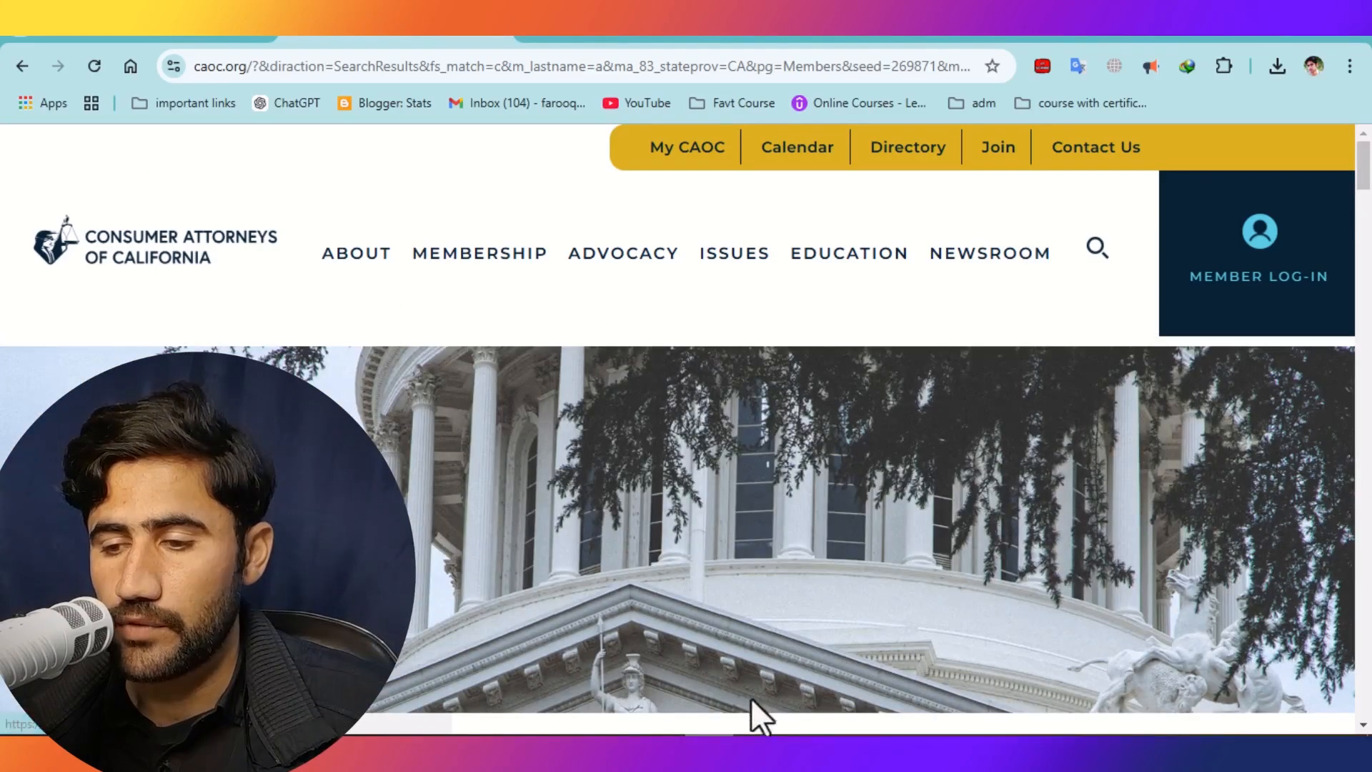
pyautogui.click(661, 751)
pyautogui.hotkey('ctrl', 'a')
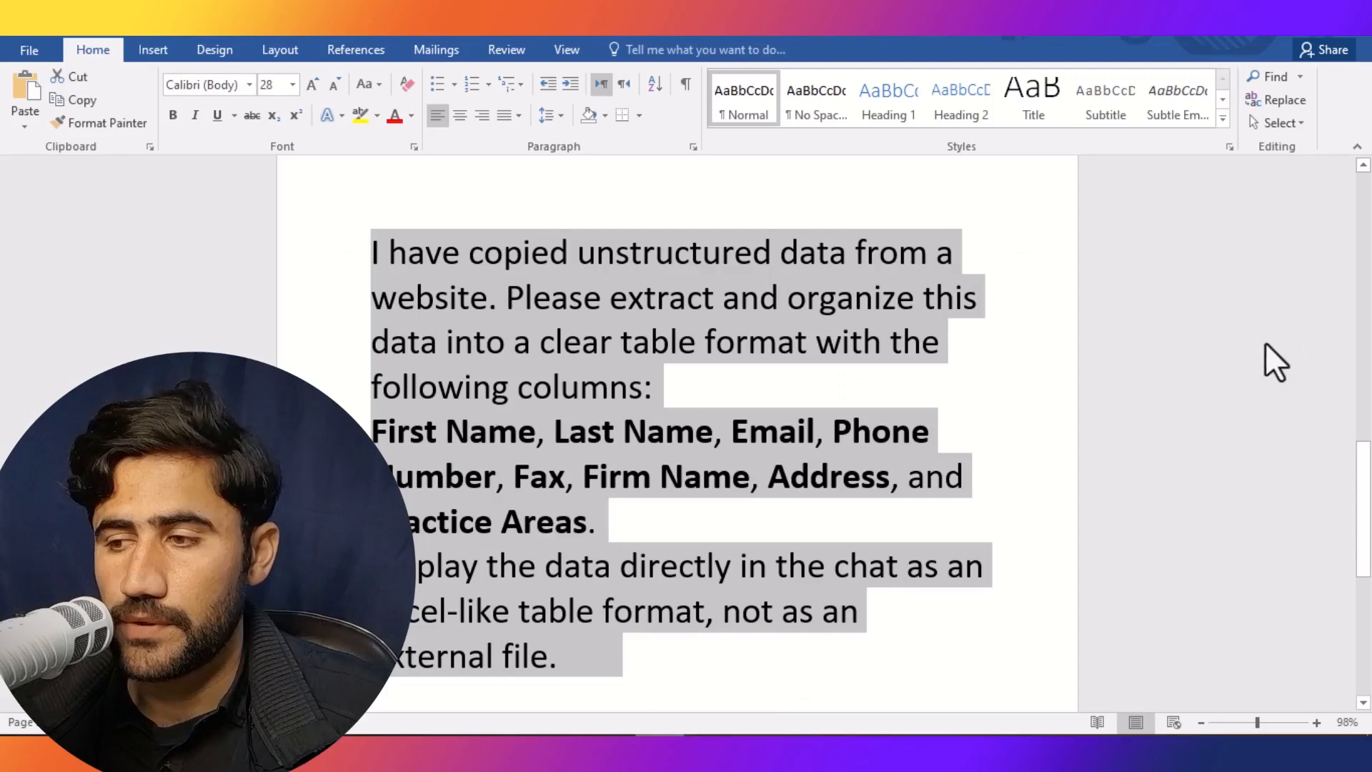
pyautogui.moveTo(1361, 479); pyautogui.dragTo(1344, 214)
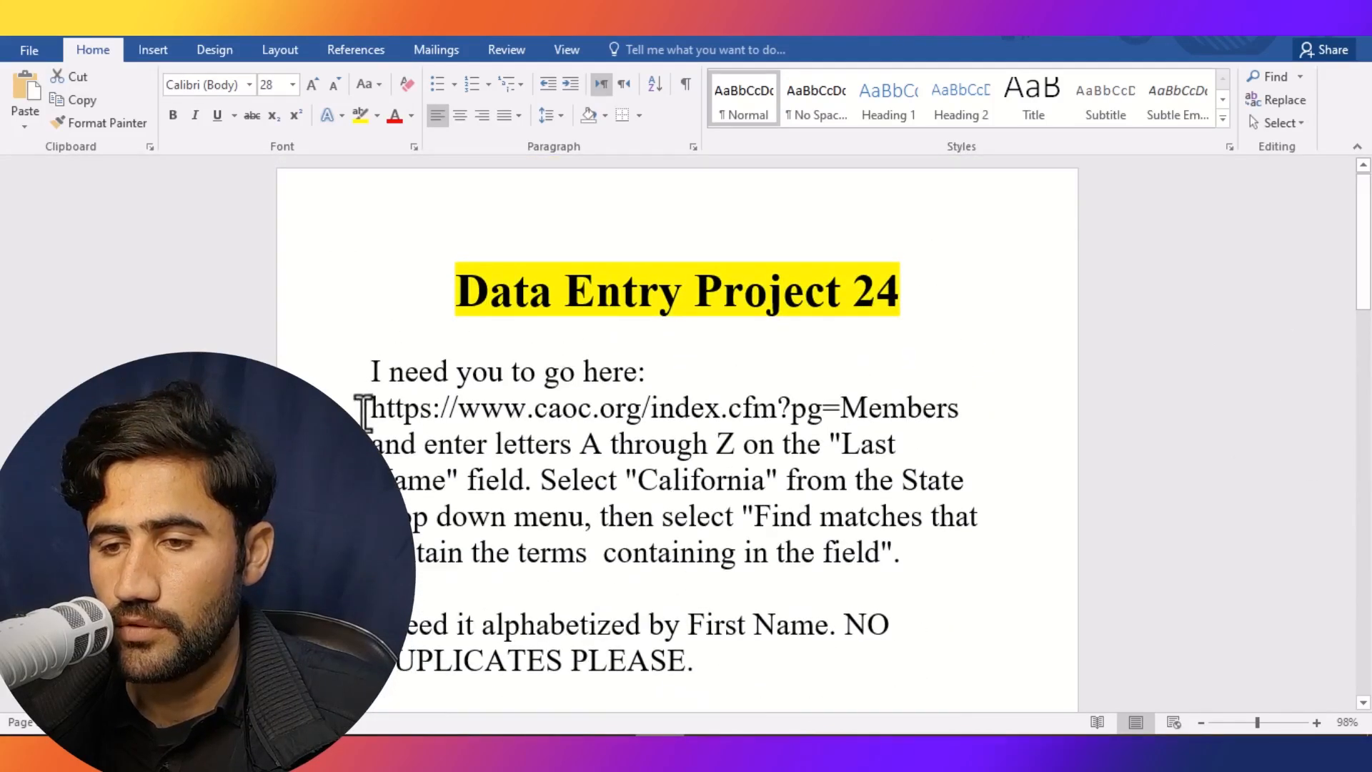
pyautogui.moveTo(373, 413); pyautogui.dragTo(921, 415)
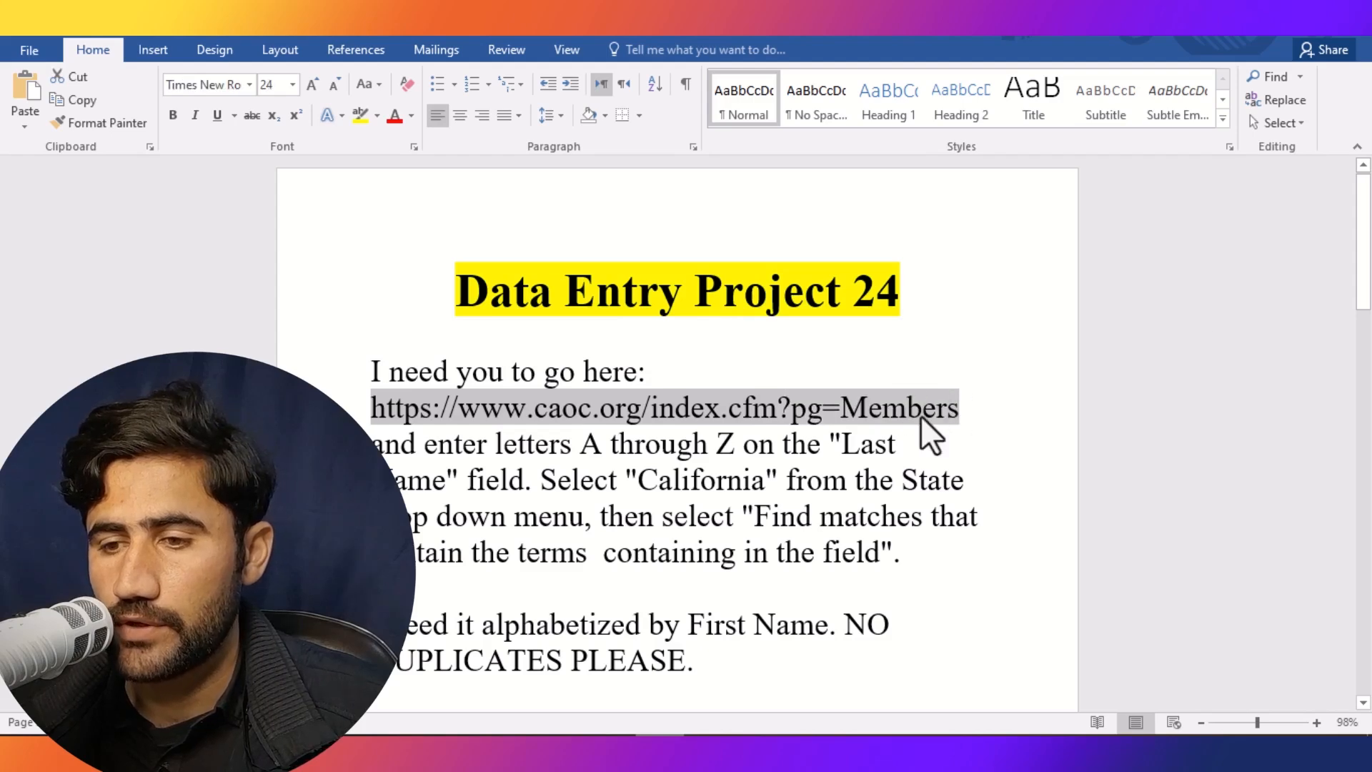
pyautogui.rightClick(920, 415)
pyautogui.click(948, 453)
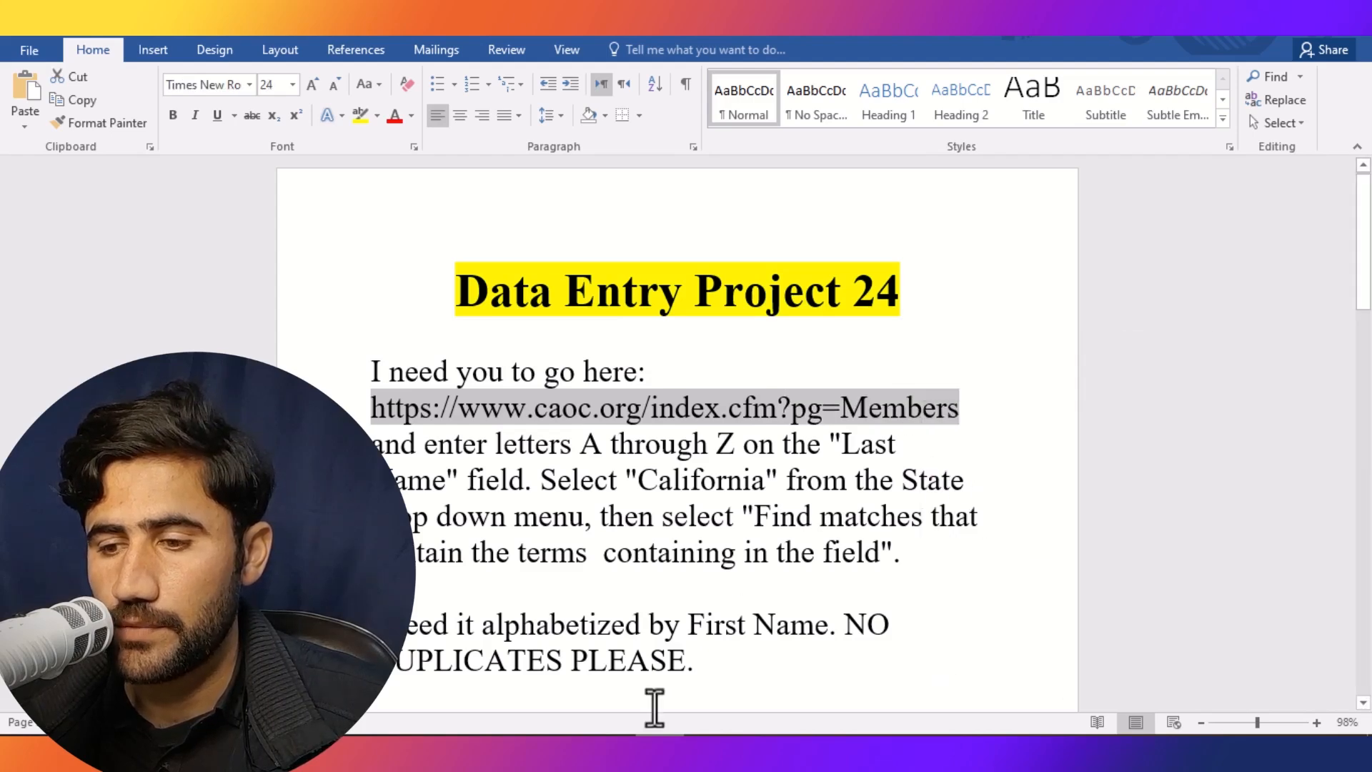
# Switch to Chrome and open the copied CAOC Members address in a new tab
pyautogui.click(708, 750)
pyautogui.doubleClick(377, 71)
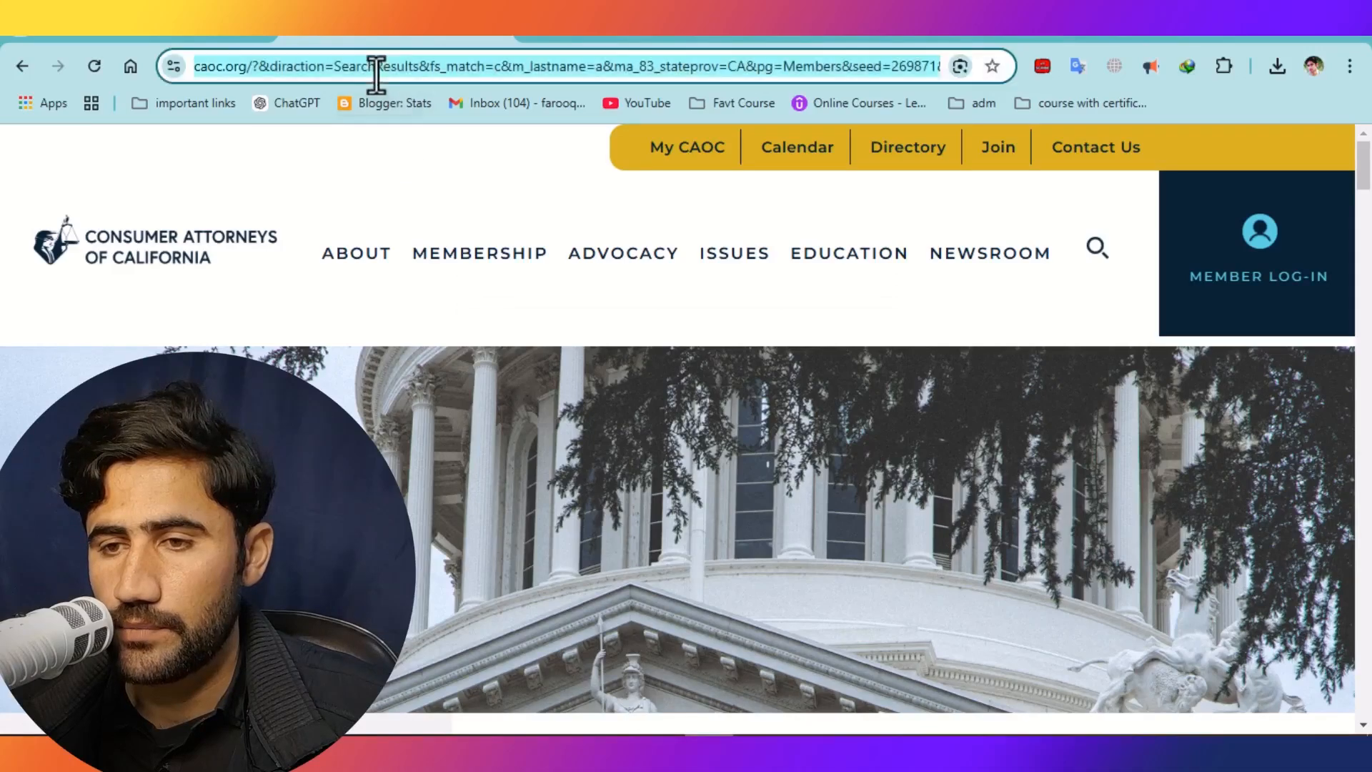
pyautogui.rightClick(378, 71)
pyautogui.click(395, 66)
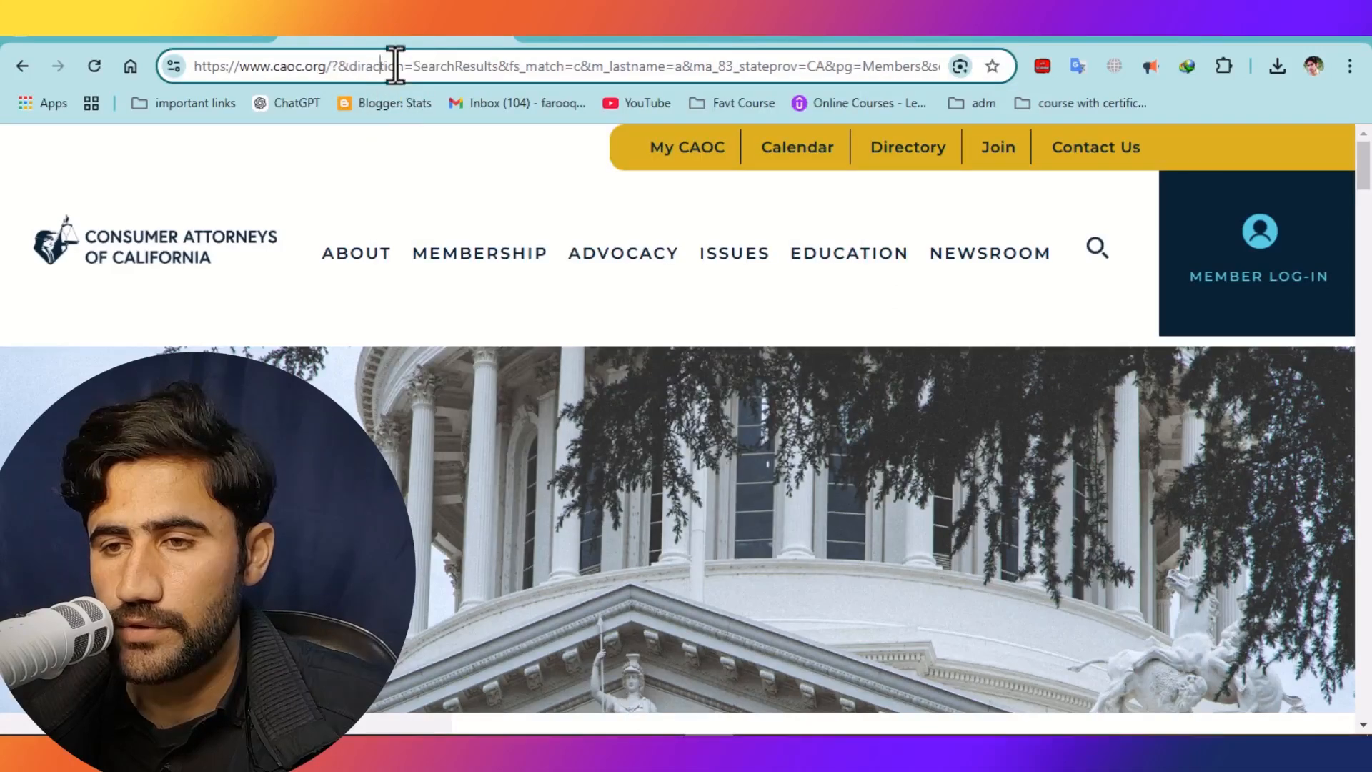
pyautogui.click(531, 34)
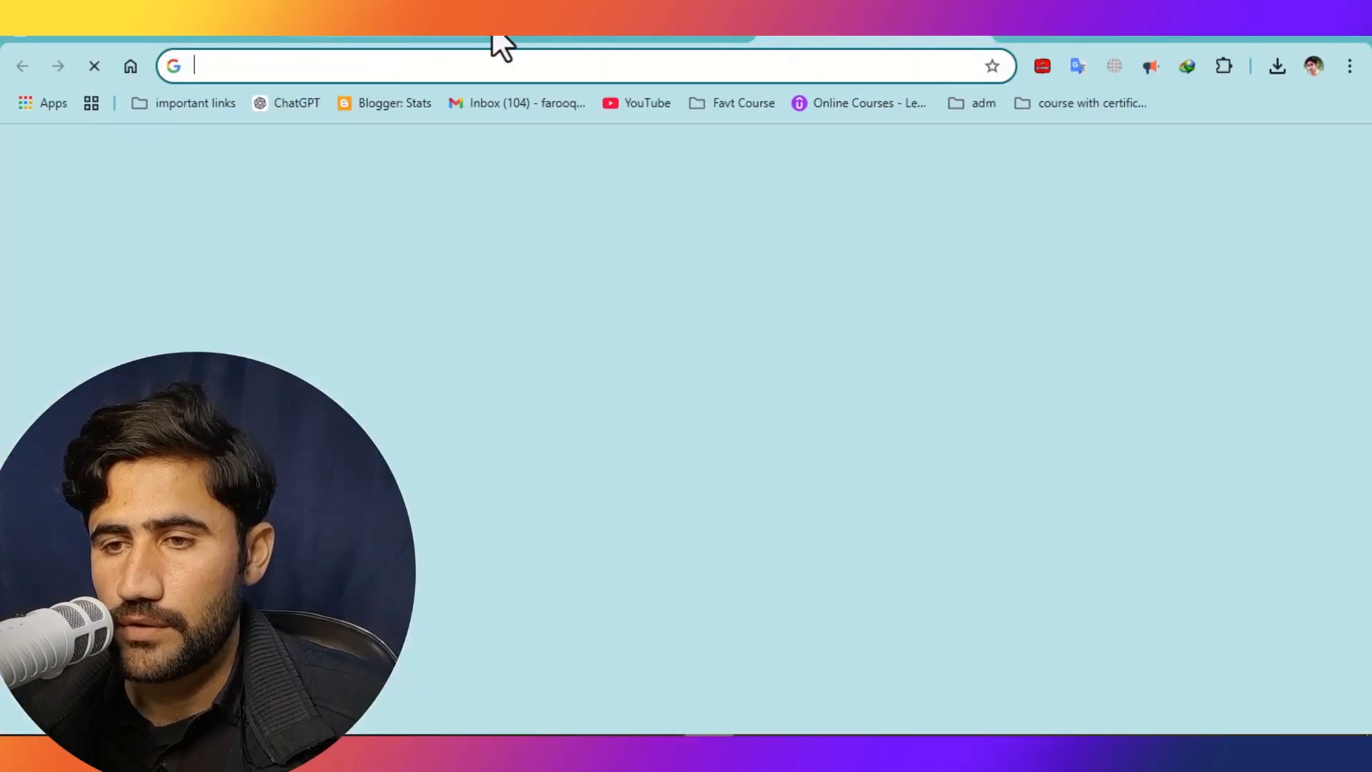
pyautogui.rightClick(481, 66)
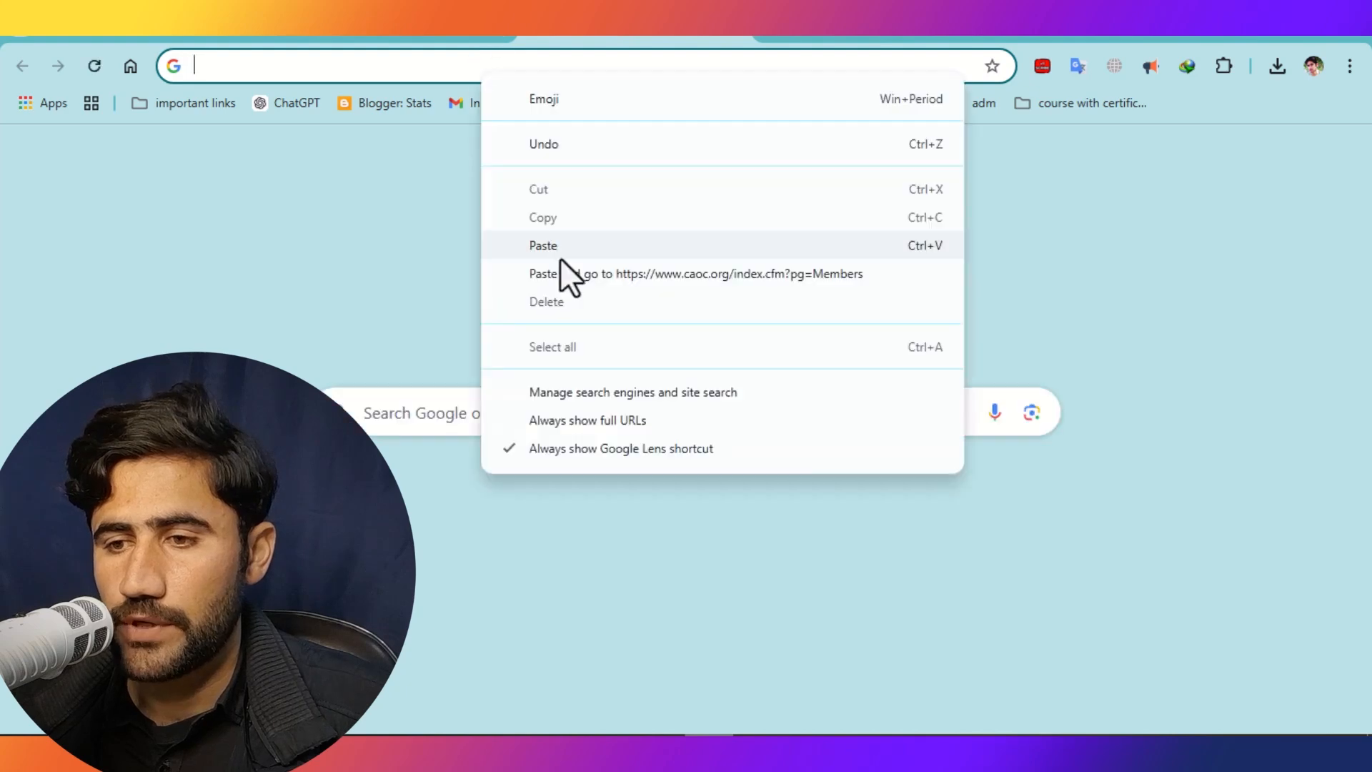
pyautogui.click(568, 274)
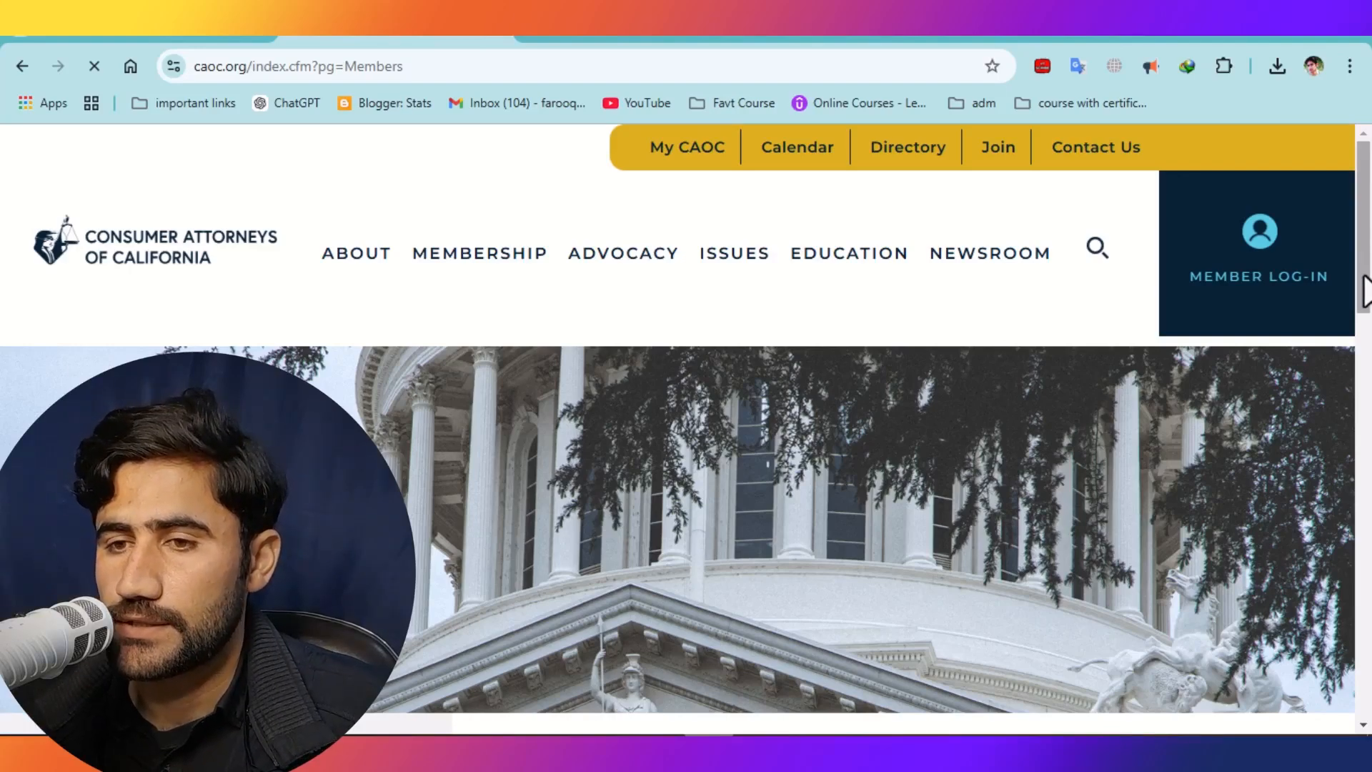
# Enter b as the last name and select California as the state in the Attorney Directory search form
pyautogui.moveTo(1366, 291); pyautogui.dragTo(1365, 472)
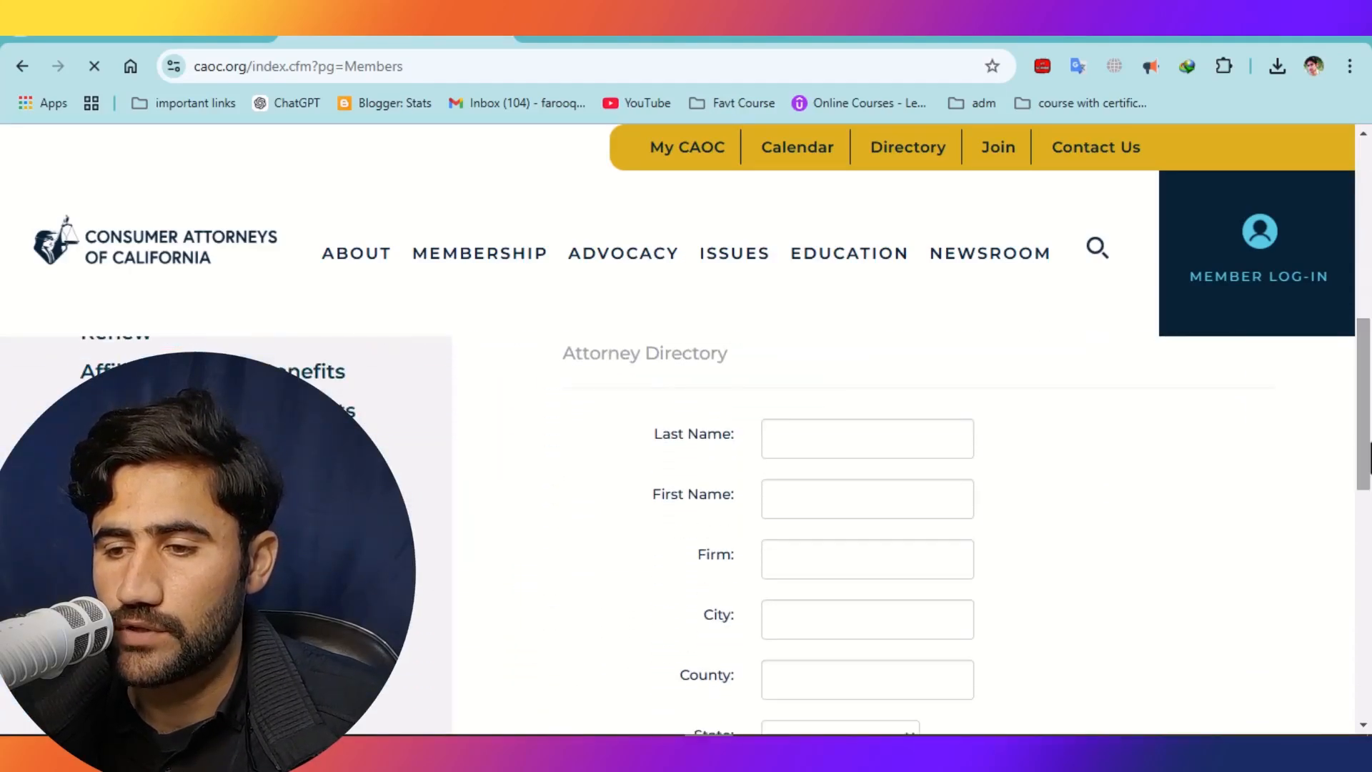
pyautogui.click(787, 445)
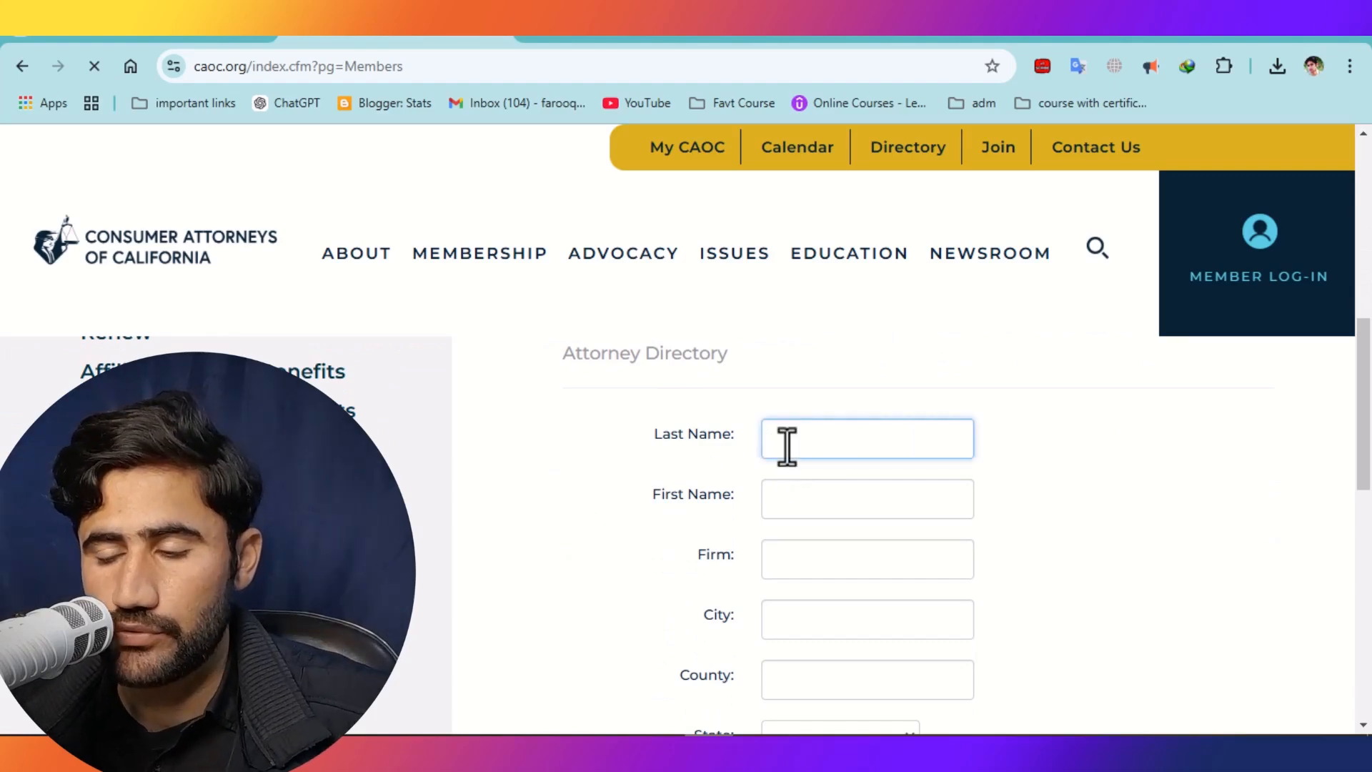
pyautogui.moveTo(1368, 391); pyautogui.dragTo(1369, 420)
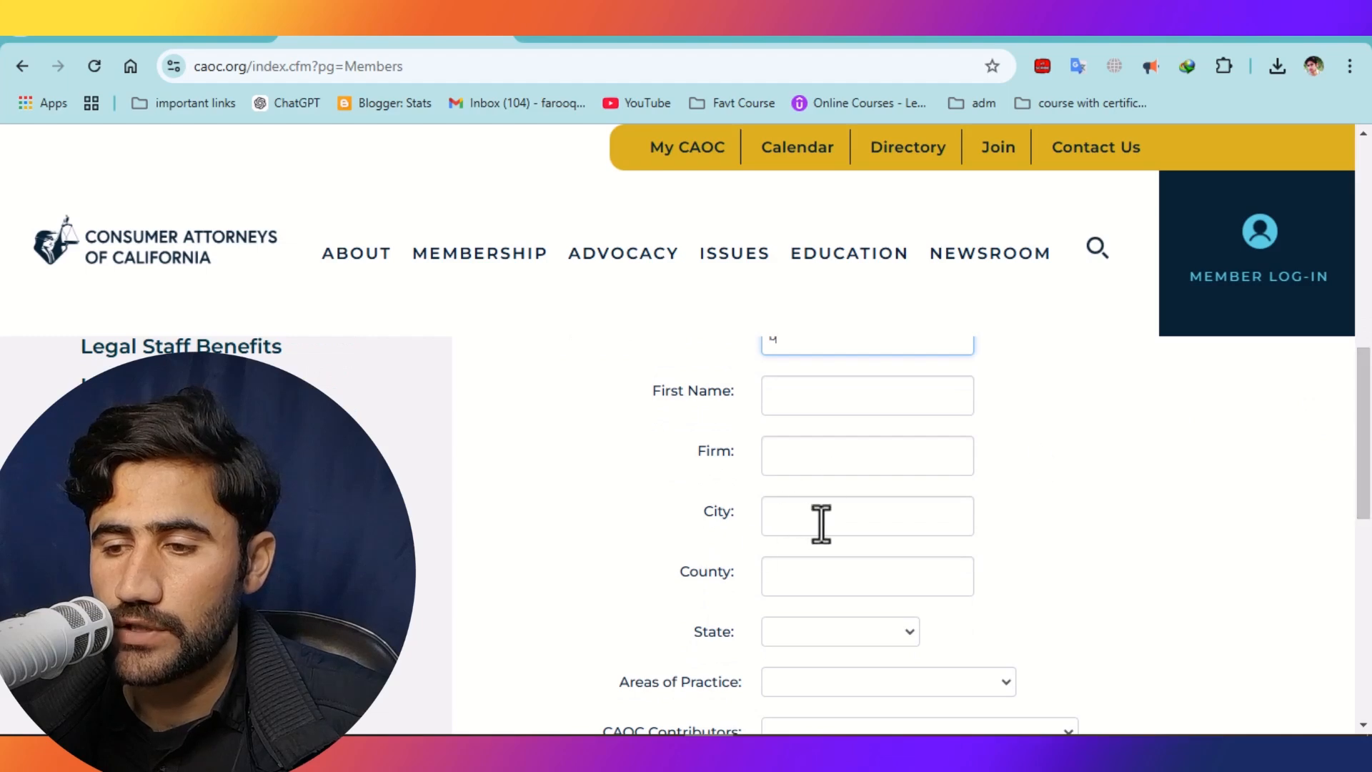
pyautogui.moveTo(1369, 492); pyautogui.dragTo(1366, 550)
pyautogui.click(830, 443)
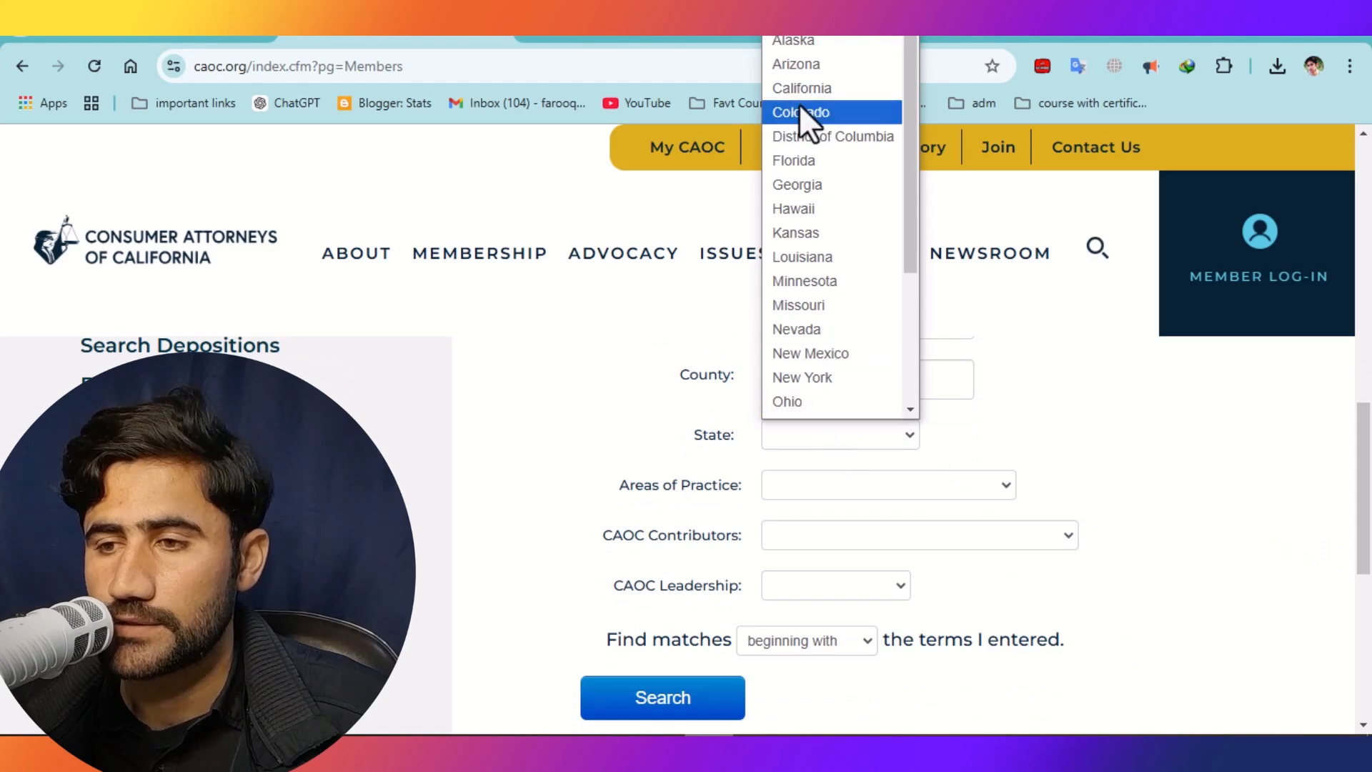
pyautogui.click(792, 88)
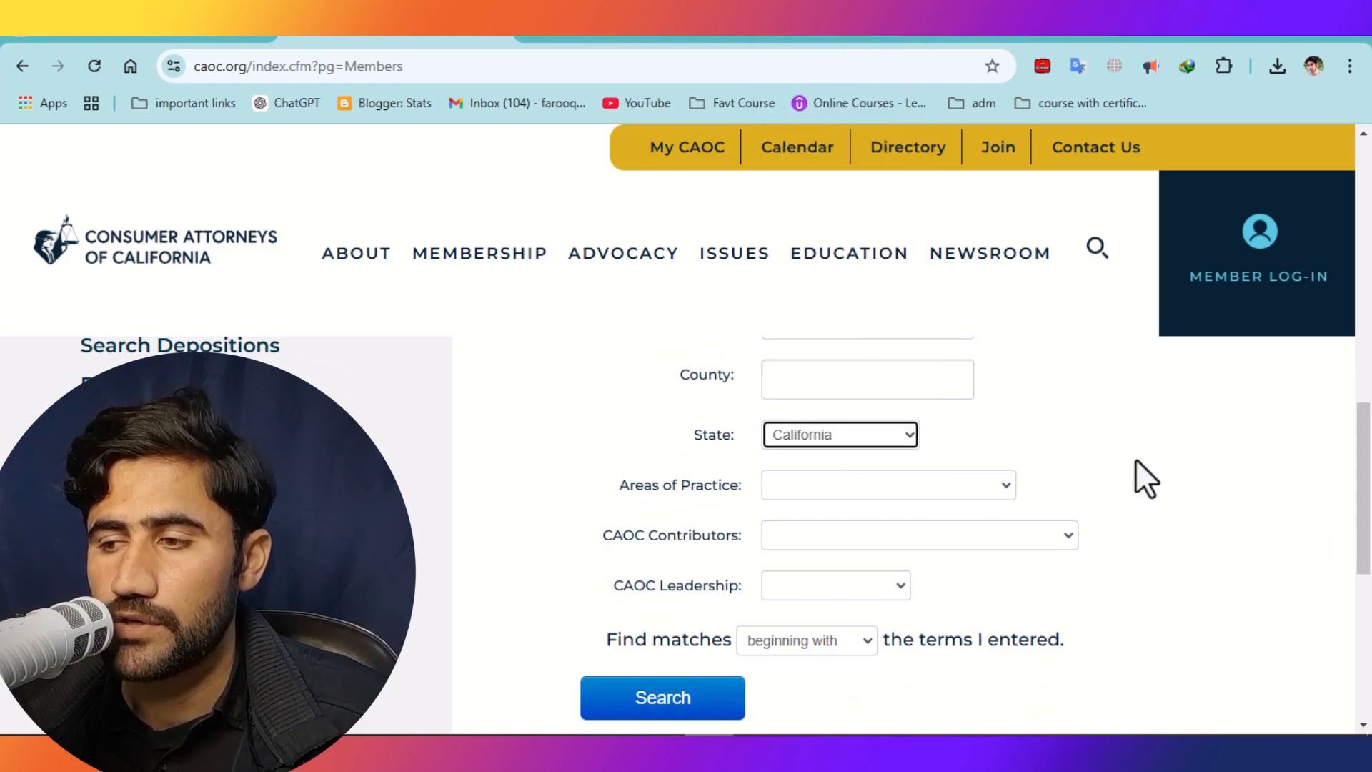
# Set the search to find matches containing the entered terms and run the directory search
pyautogui.scroll(-2, 1365, 458)
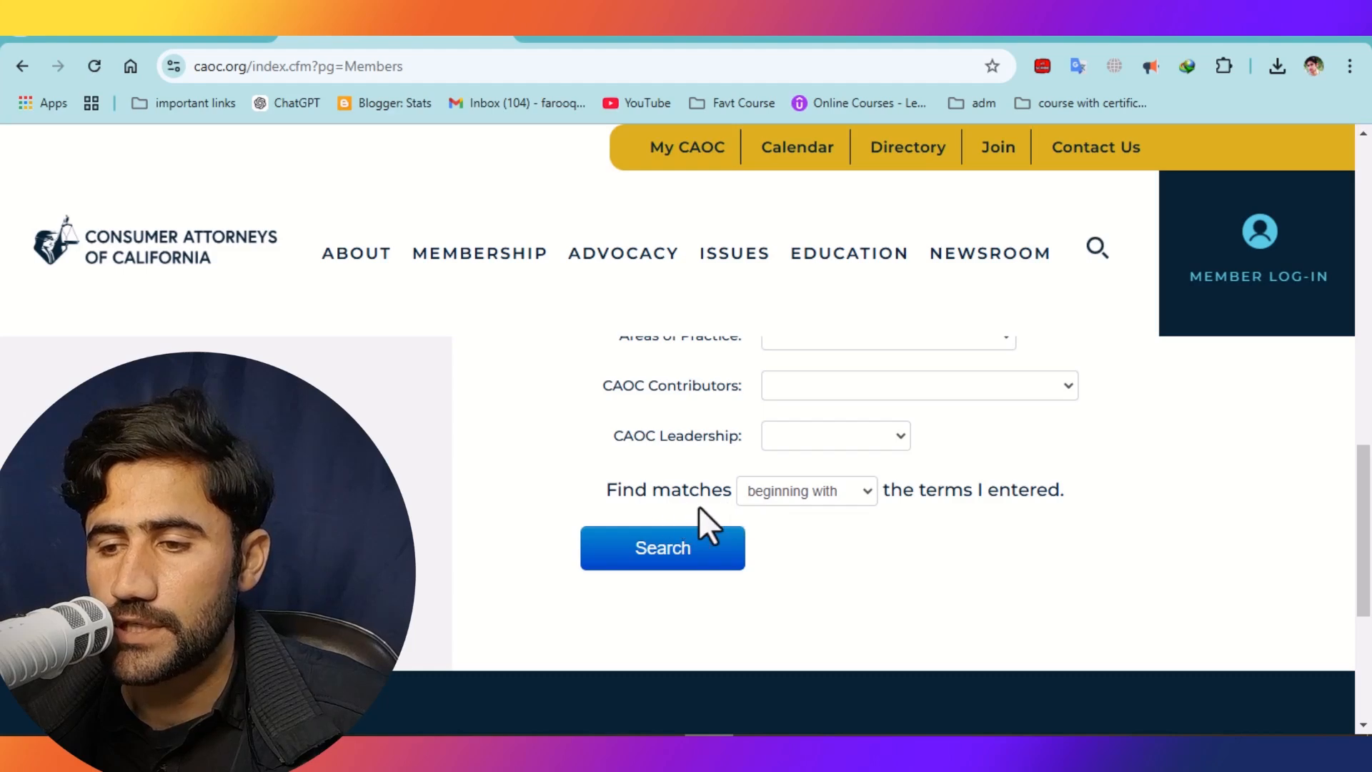
pyautogui.click(822, 500)
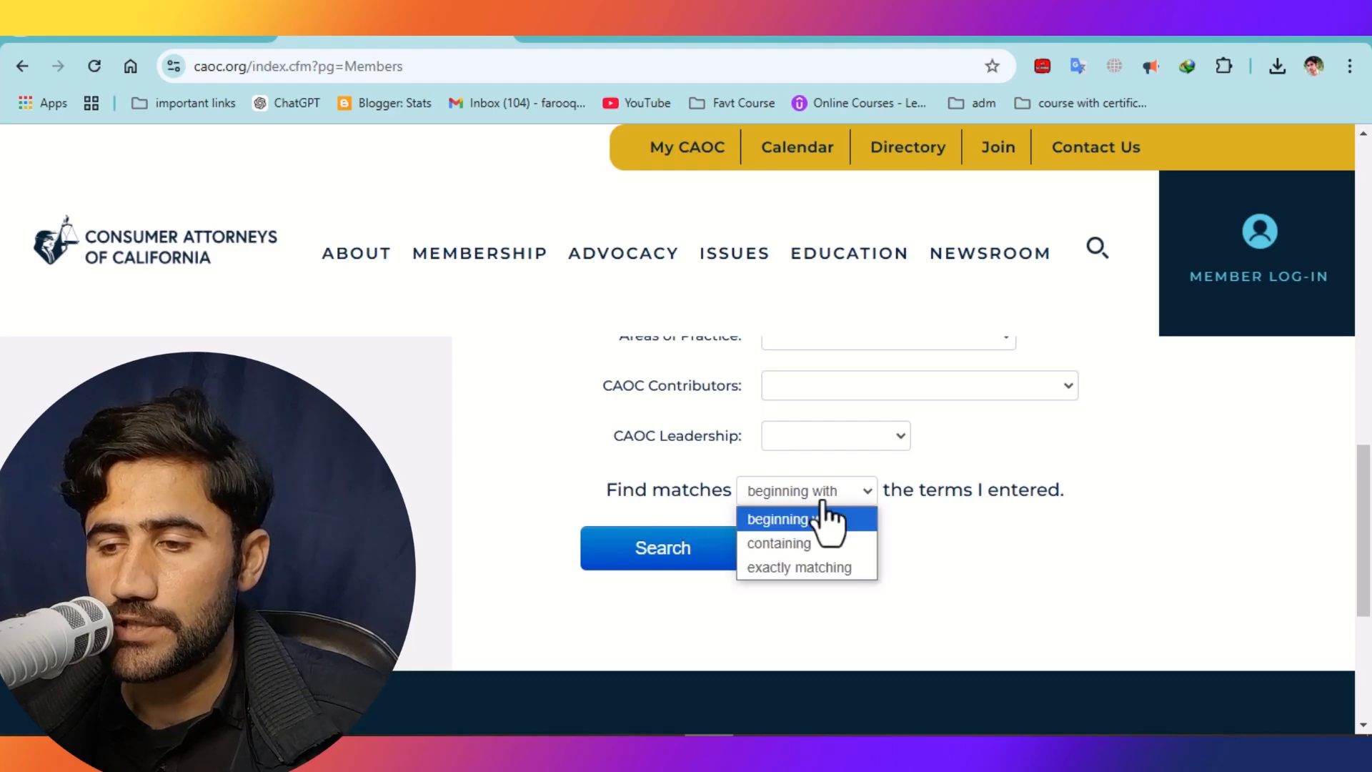
pyautogui.click(786, 543)
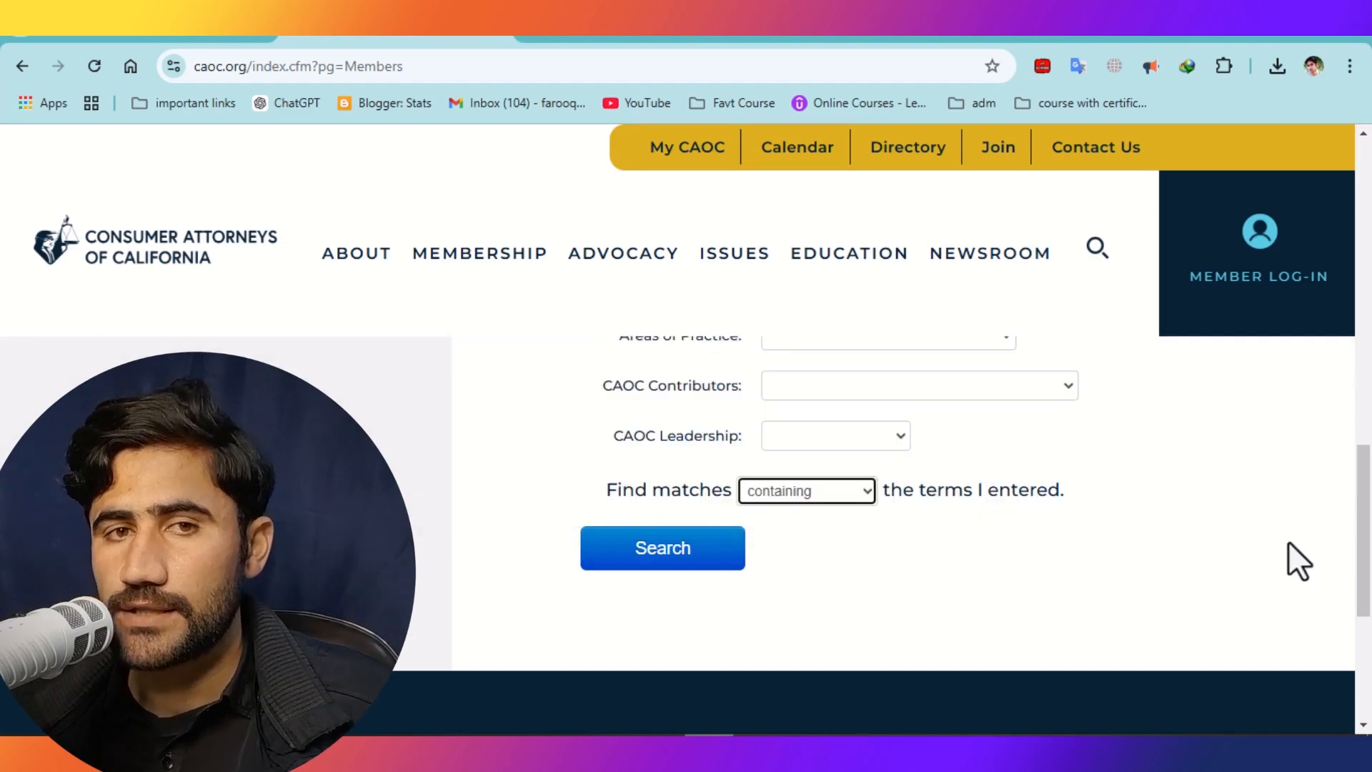
pyautogui.moveTo(1366, 450); pyautogui.dragTo(1369, 374)
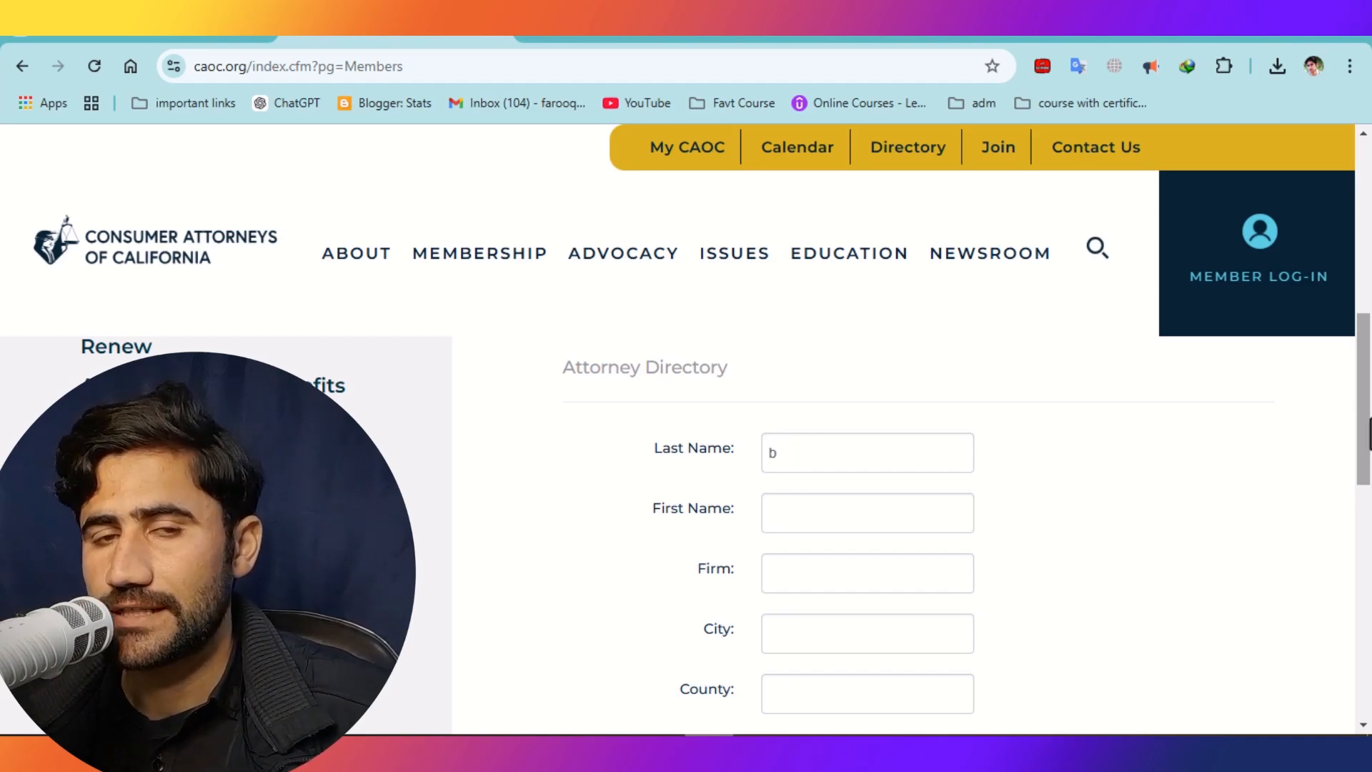
pyautogui.moveTo(1369, 436); pyautogui.dragTo(1367, 549)
pyautogui.click(670, 613)
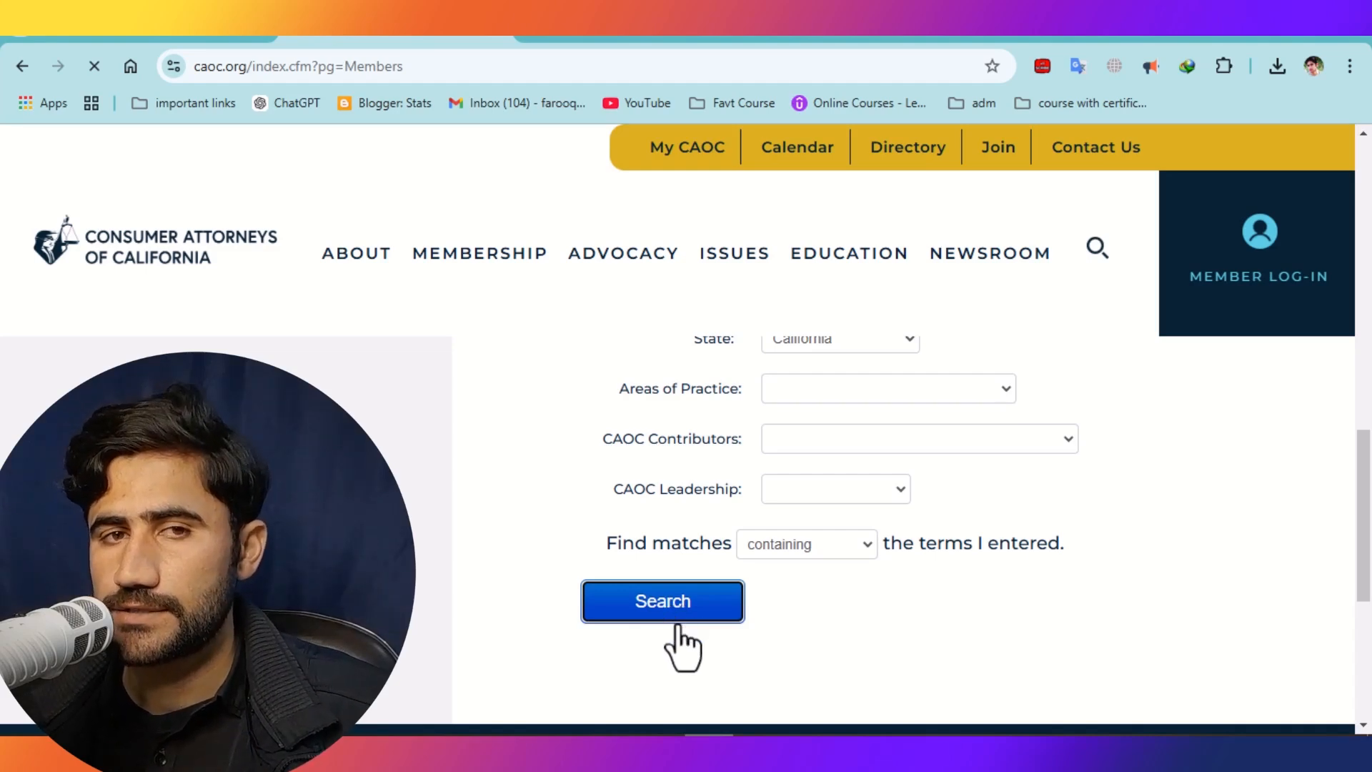
# Switch to Excel and select cell A32, the first empty row below the collected attorney records
pyautogui.click(759, 747)
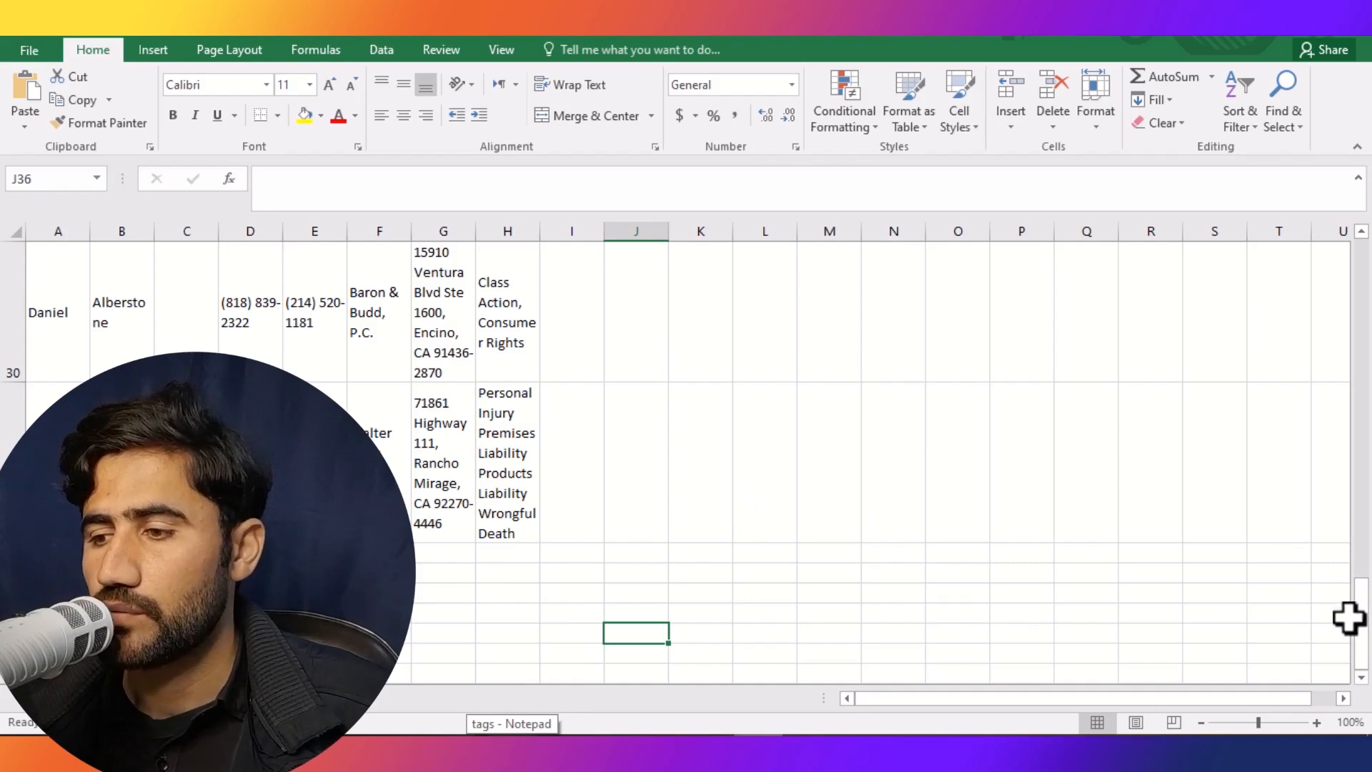
pyautogui.moveTo(1361, 623); pyautogui.dragTo(1361, 645)
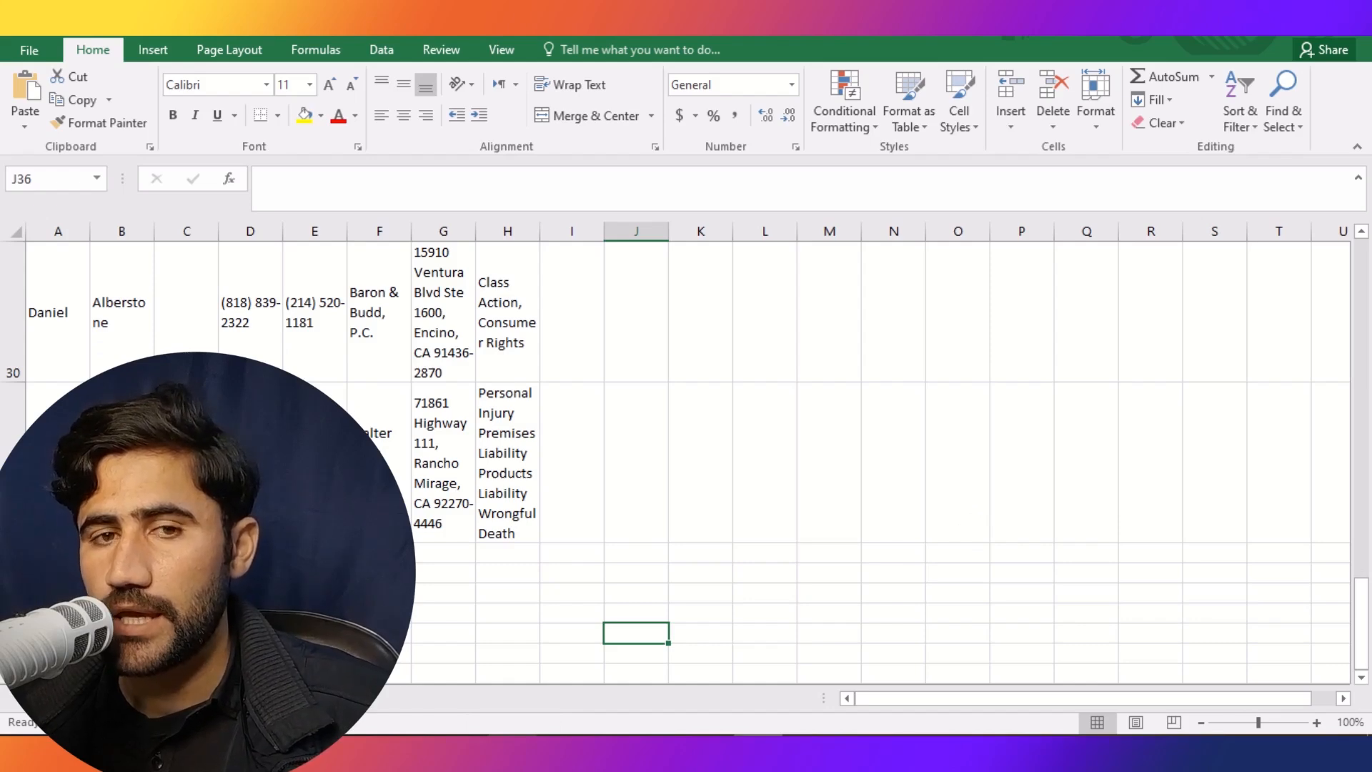
pyautogui.click(58, 553)
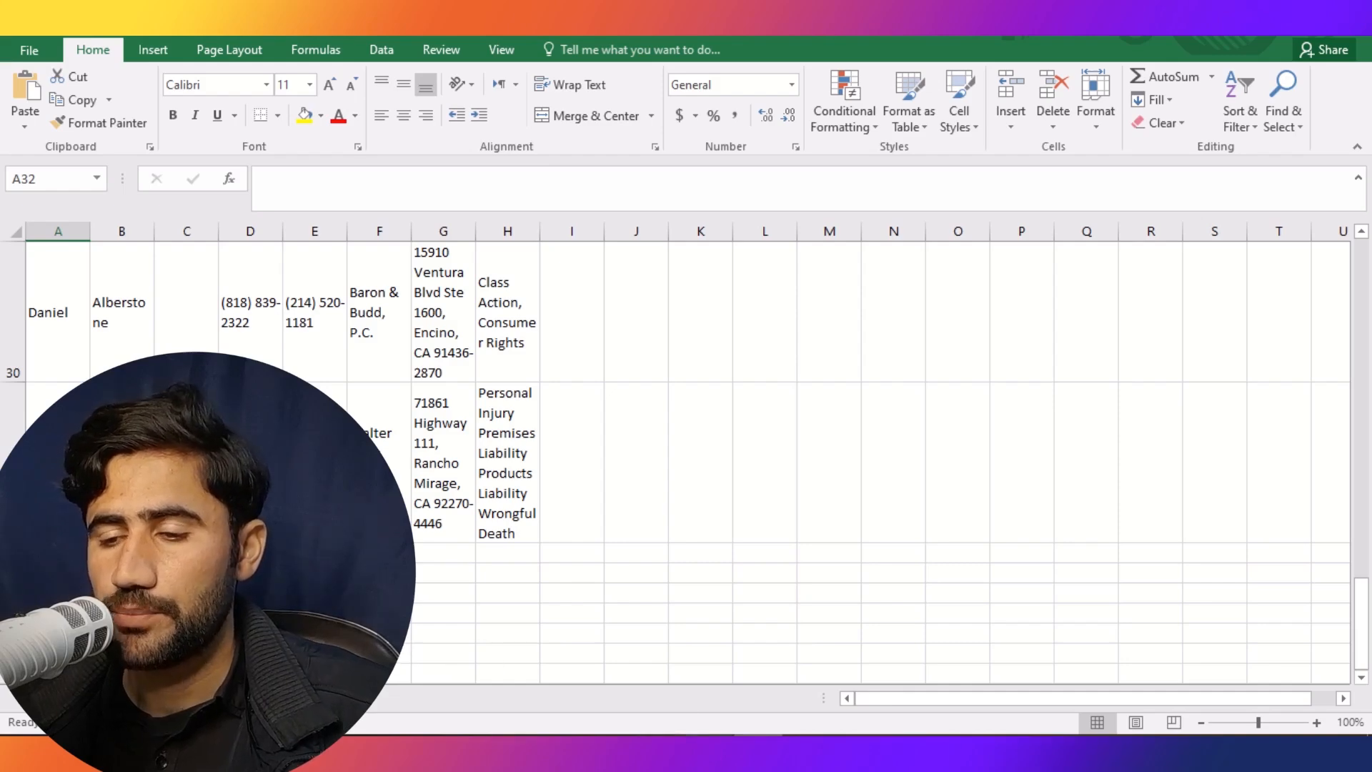
# Switch back to Chrome and review the search criteria and first listing on the CAOC results page for last names containing b
pyautogui.hotkey('alt', 'Tab')
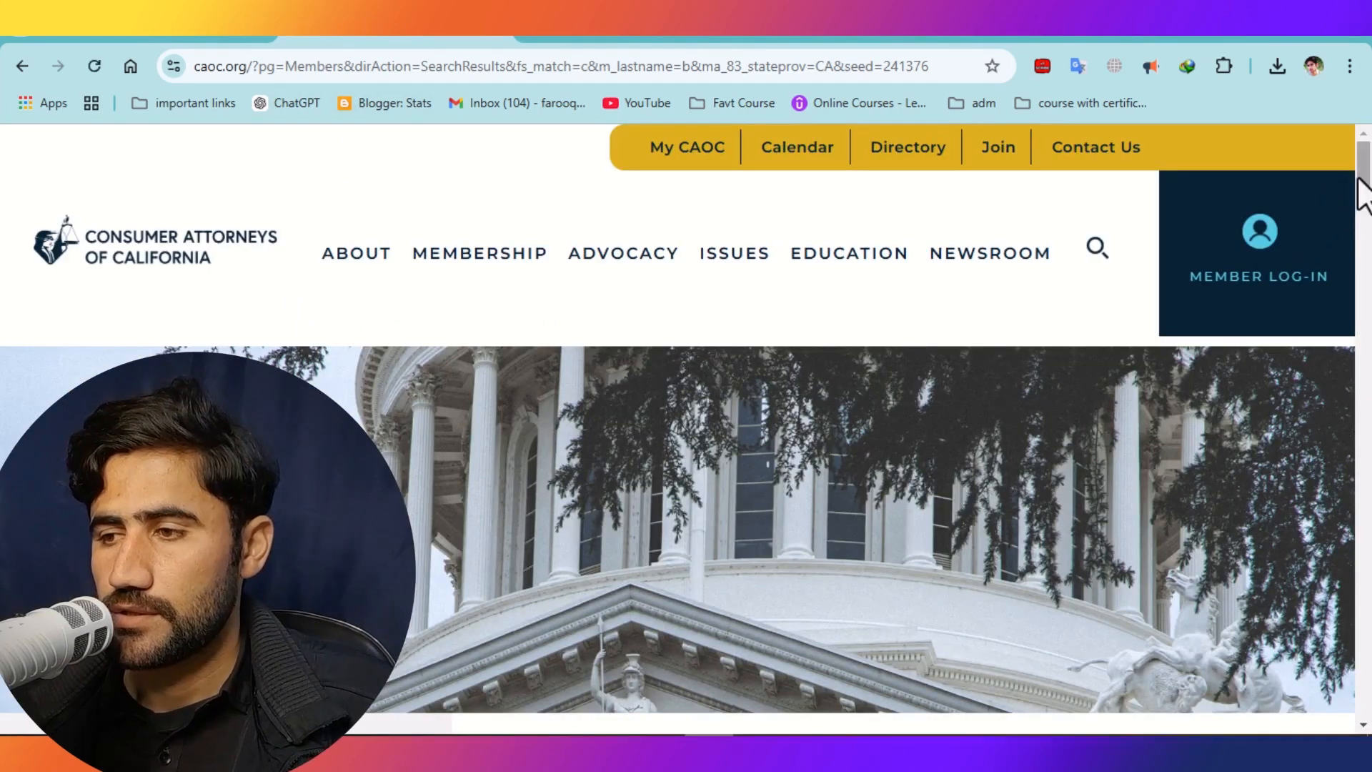
pyautogui.moveTo(1363, 193); pyautogui.dragTo(1369, 254)
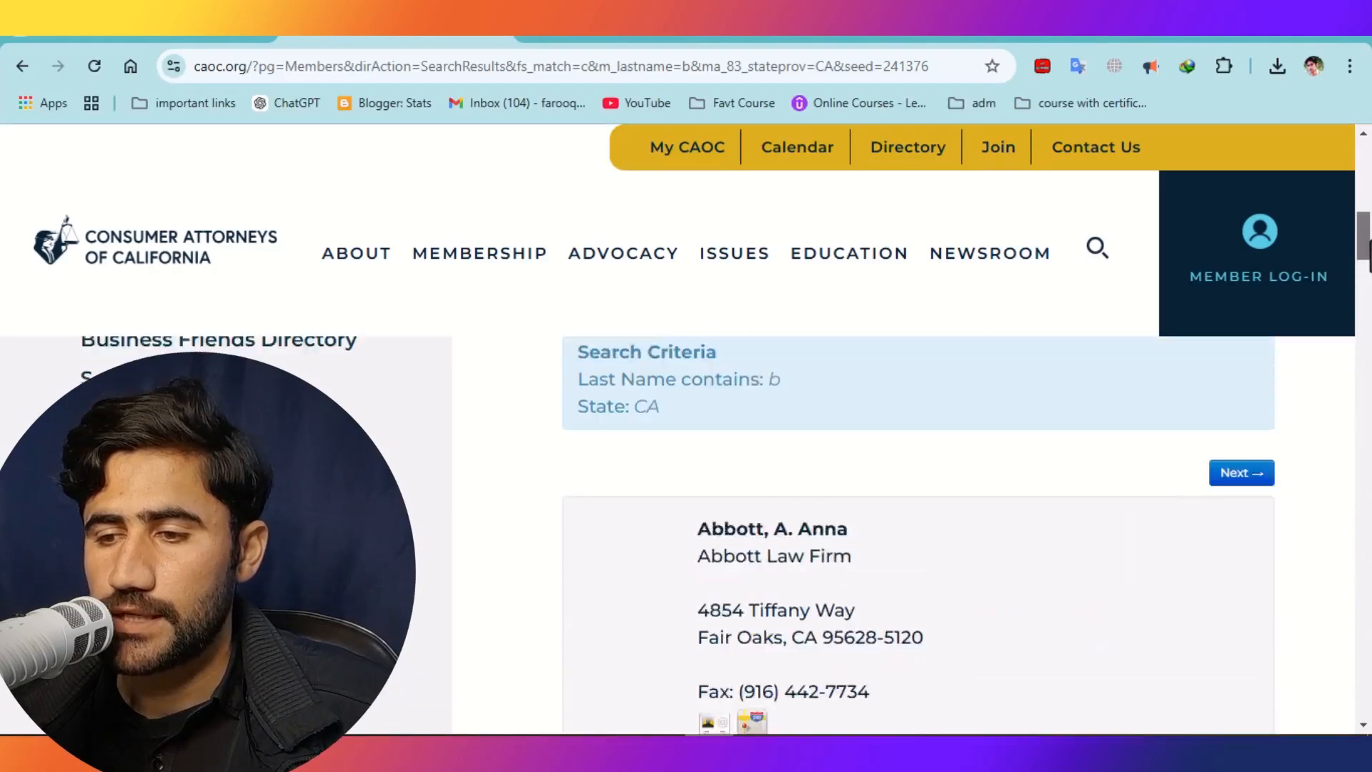
pyautogui.scroll(3, 1250, 374)
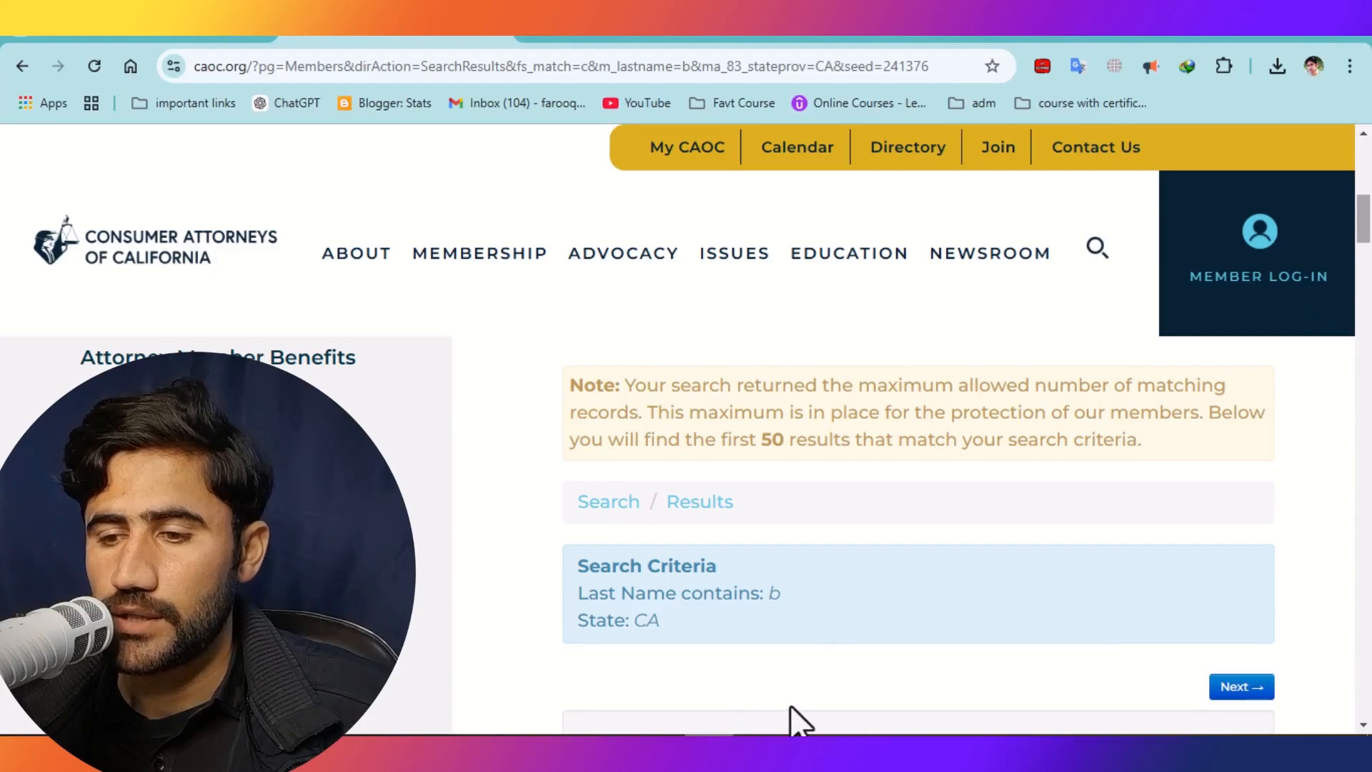
# Switch to the ChatGPT conversation, review the extracted attorney table against the Excel sheet, and start a new chat
pyautogui.click(155, 33)
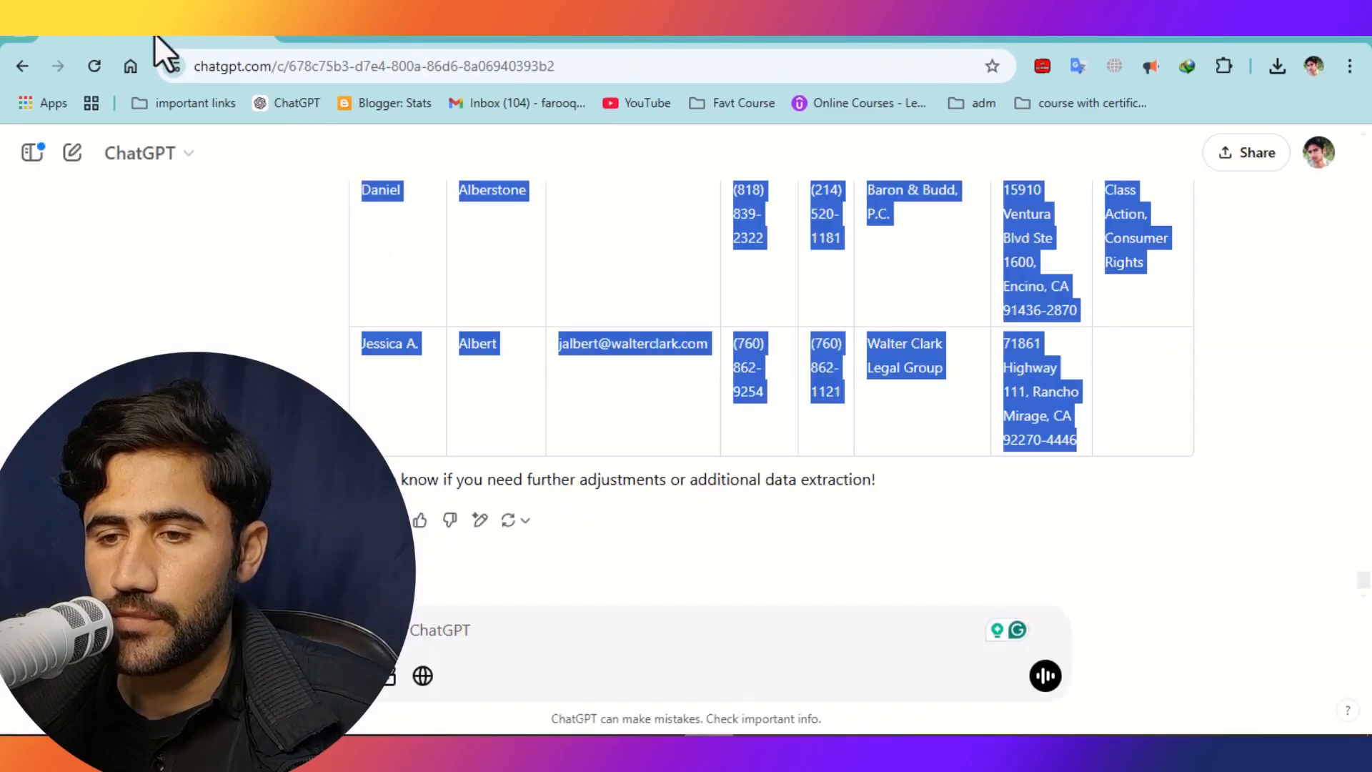
pyautogui.click(450, 645)
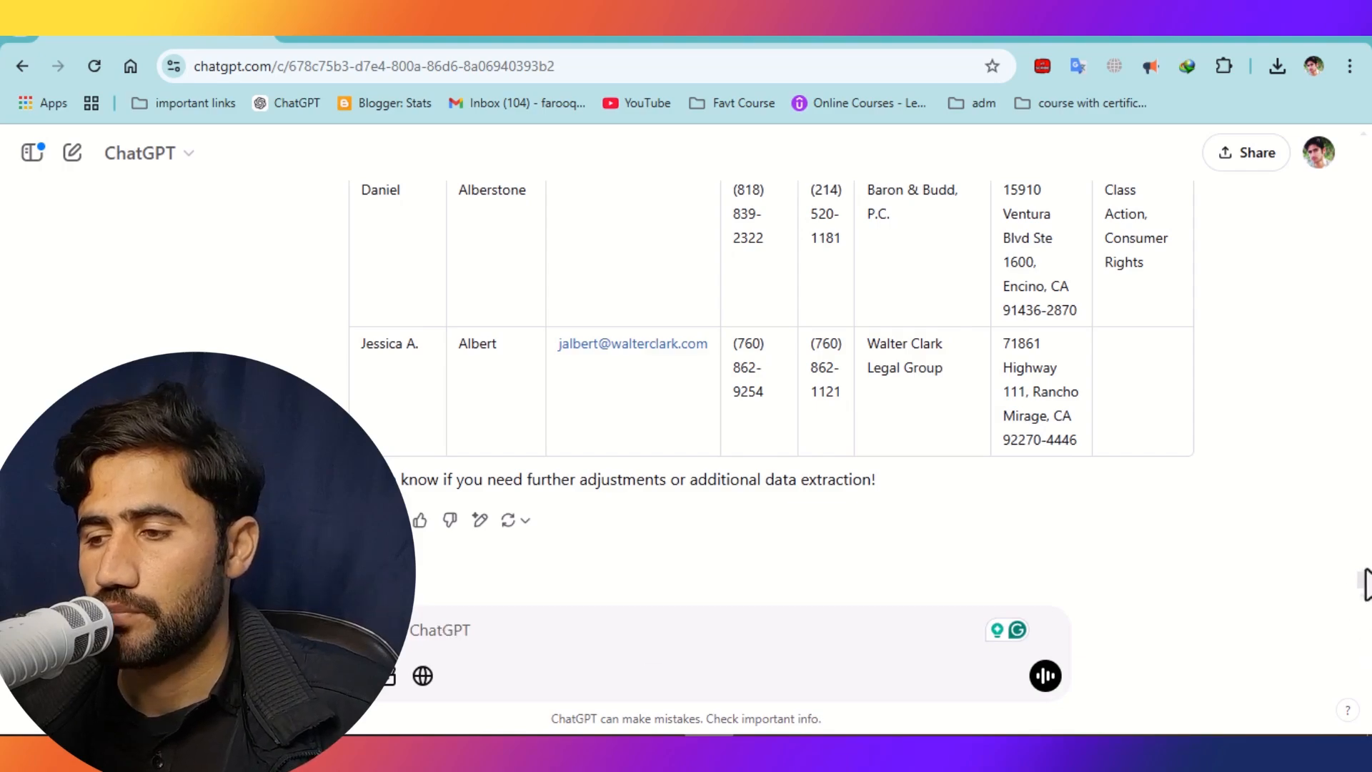
pyautogui.moveTo(1363, 584); pyautogui.dragTo(1351, 545)
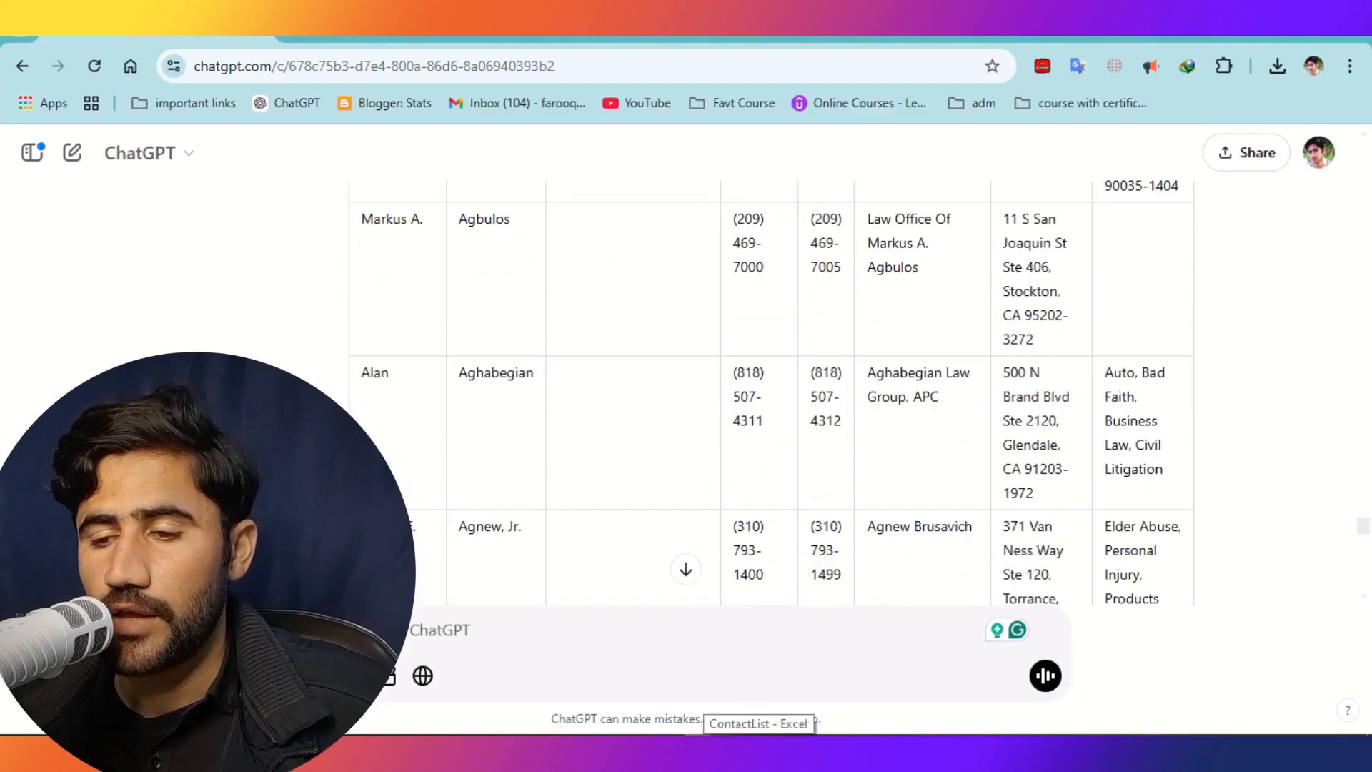
pyautogui.click(711, 726)
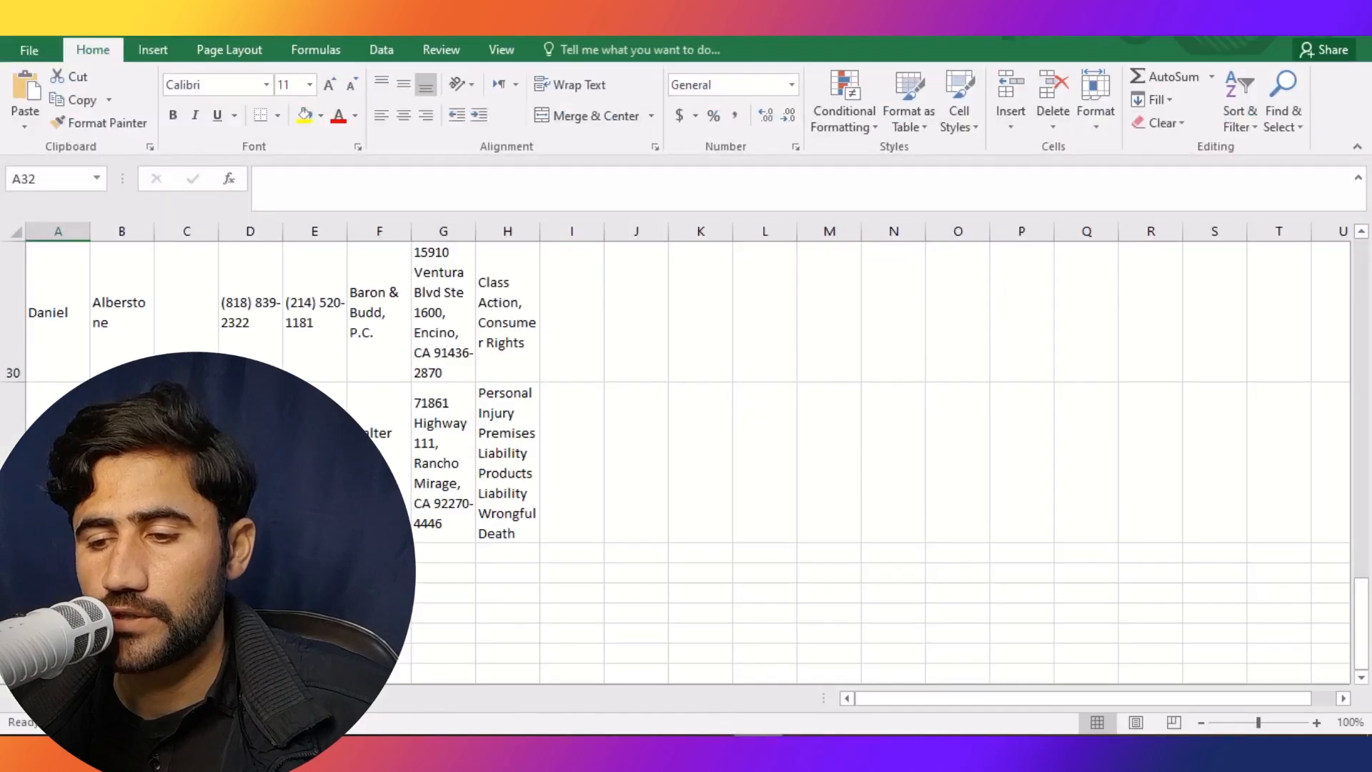
pyautogui.click(699, 740)
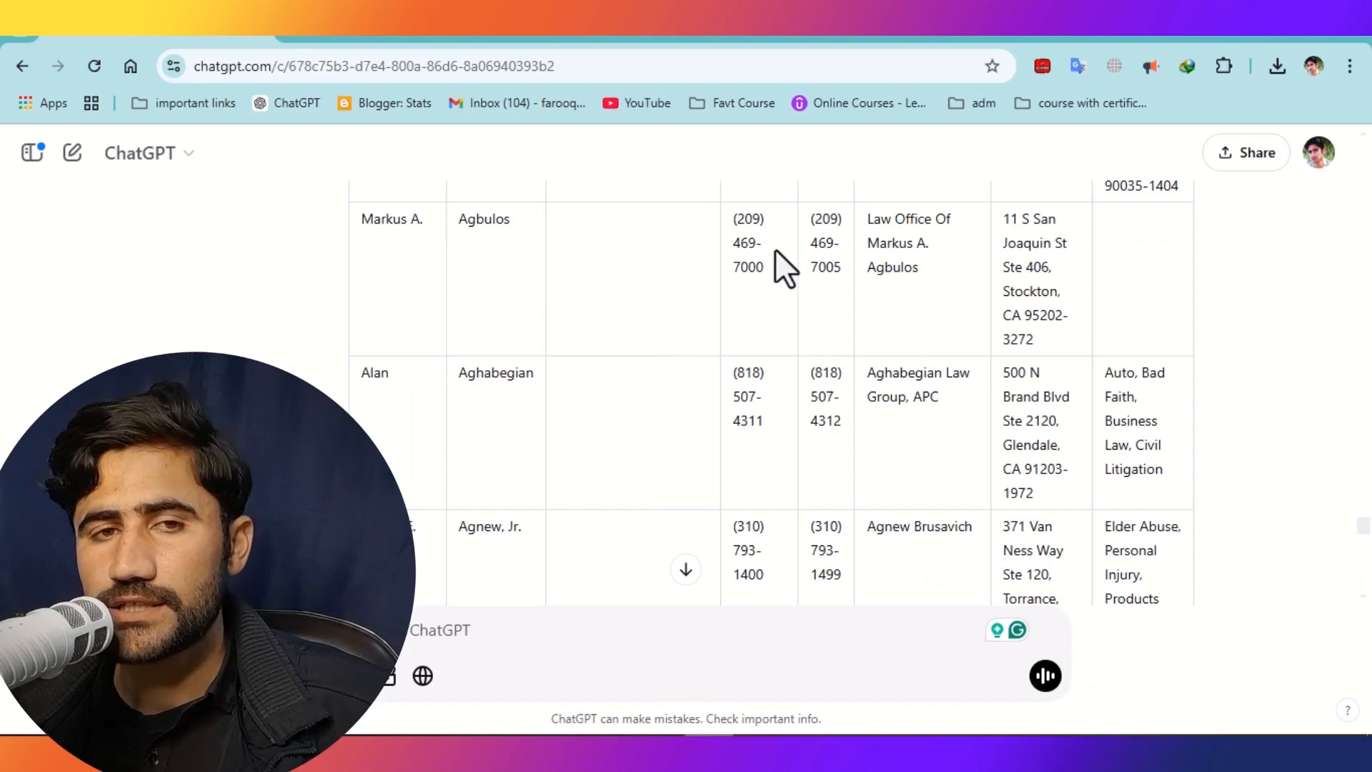
pyautogui.click(72, 154)
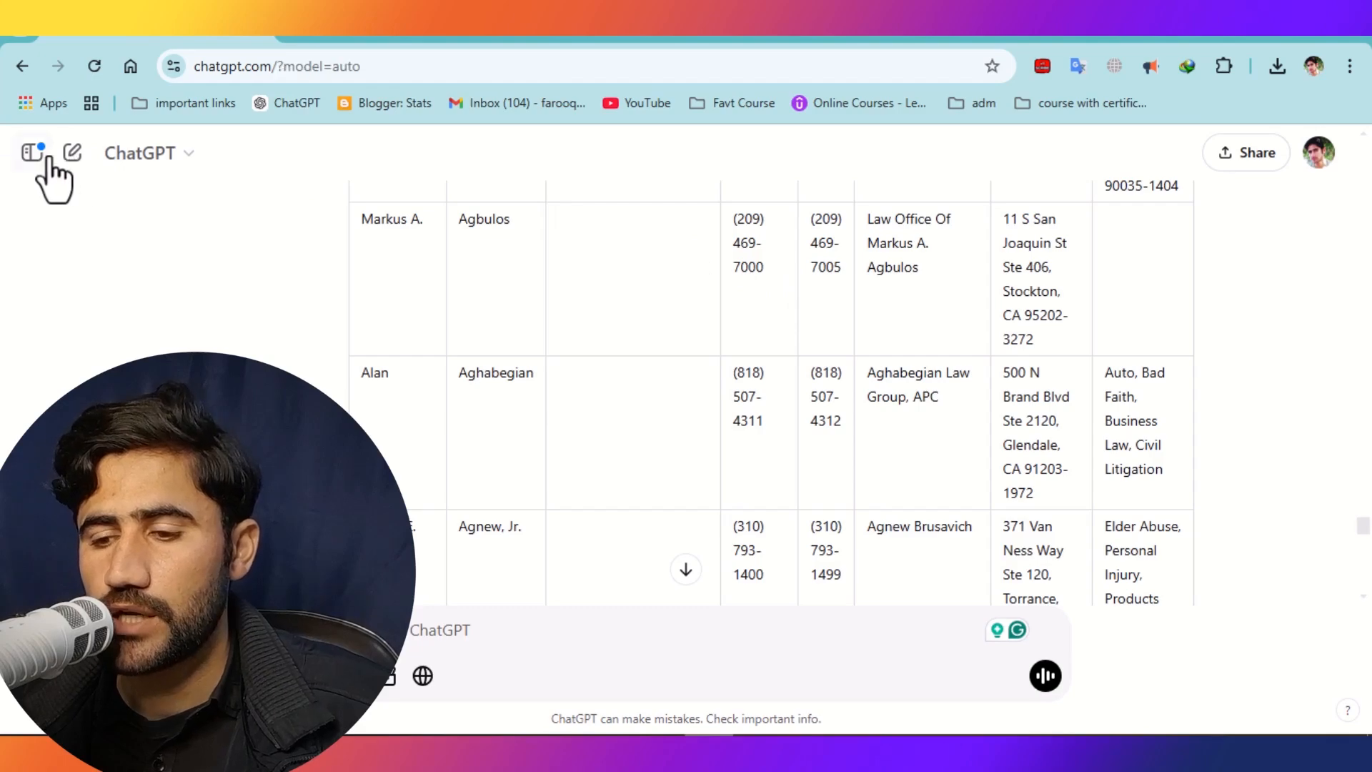
# Review the data-extraction prompt in the Data Entry Project 24 Word document, then return to the ChatGPT and CAOC results tabs in Chrome
pyautogui.click(660, 747)
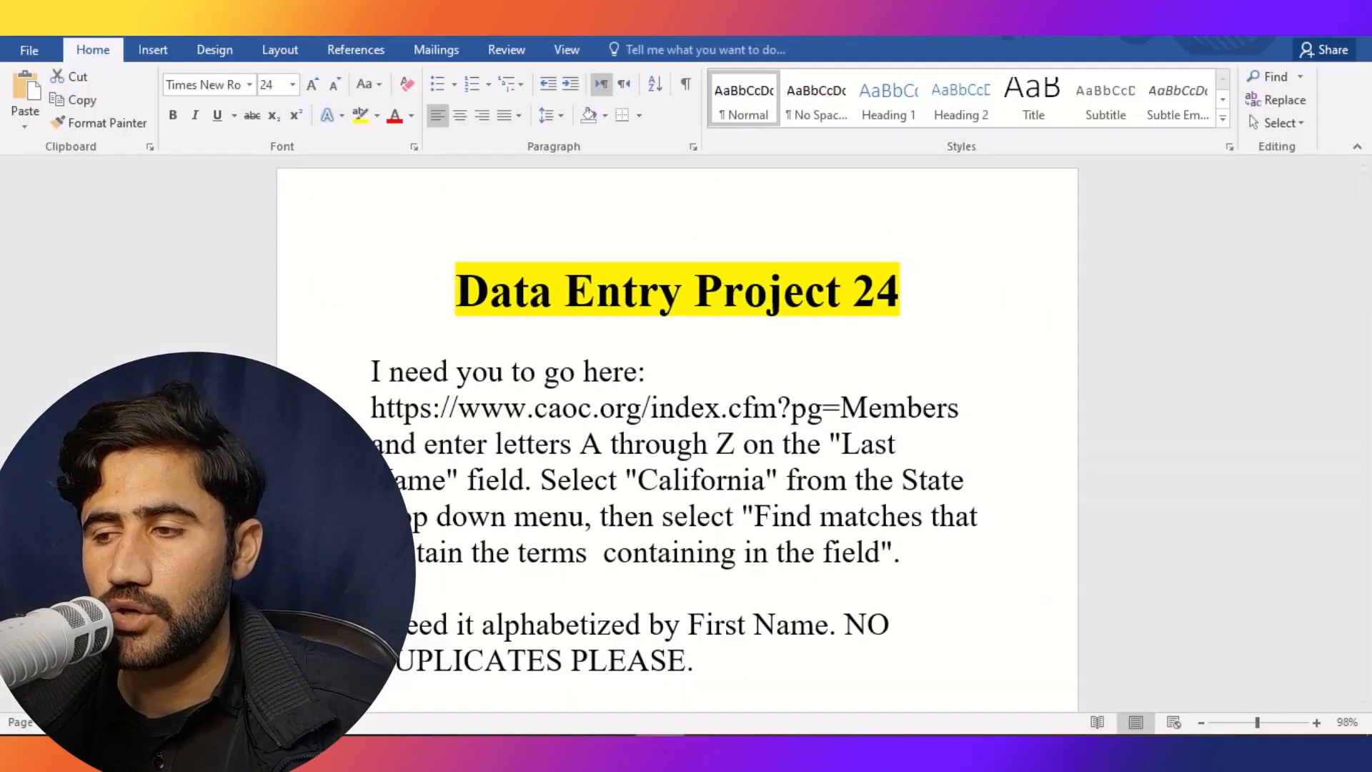
pyautogui.moveTo(1361, 297); pyautogui.dragTo(1366, 555)
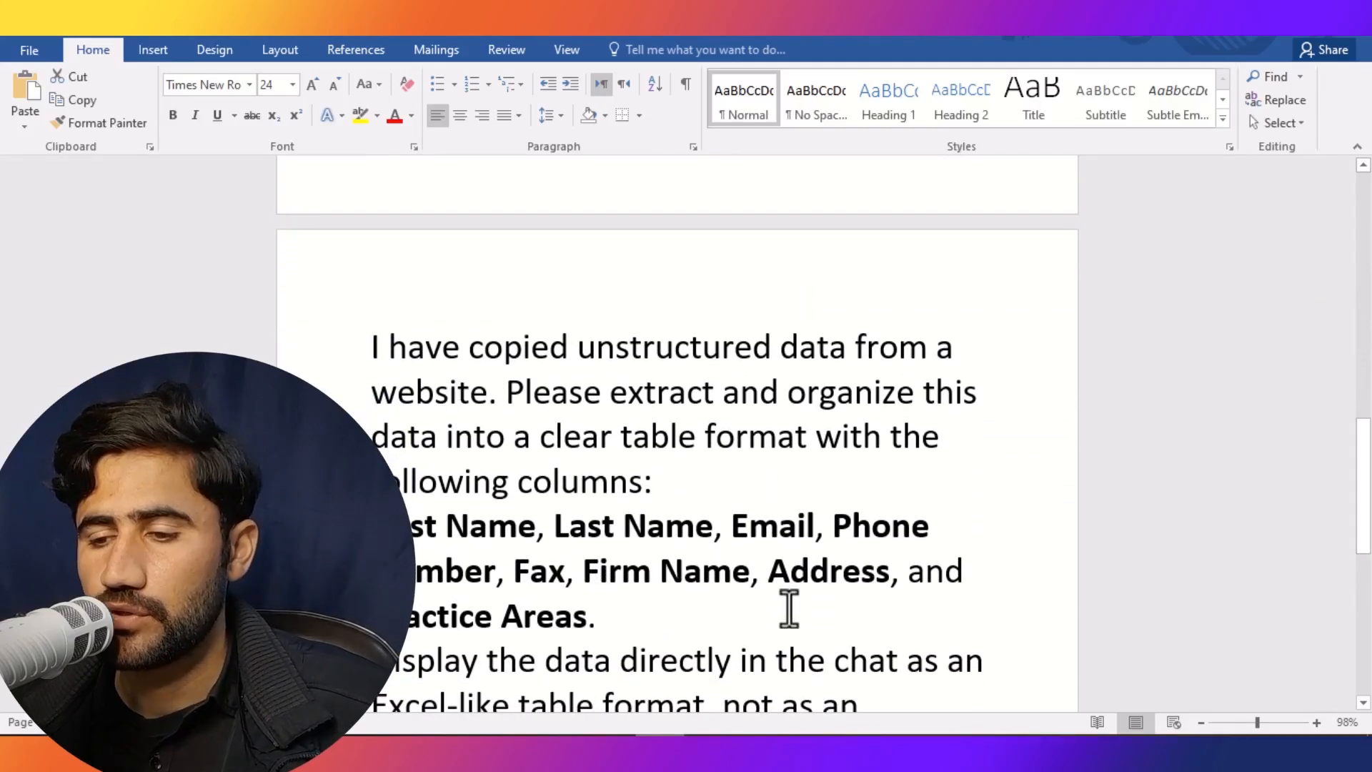
pyautogui.click(709, 747)
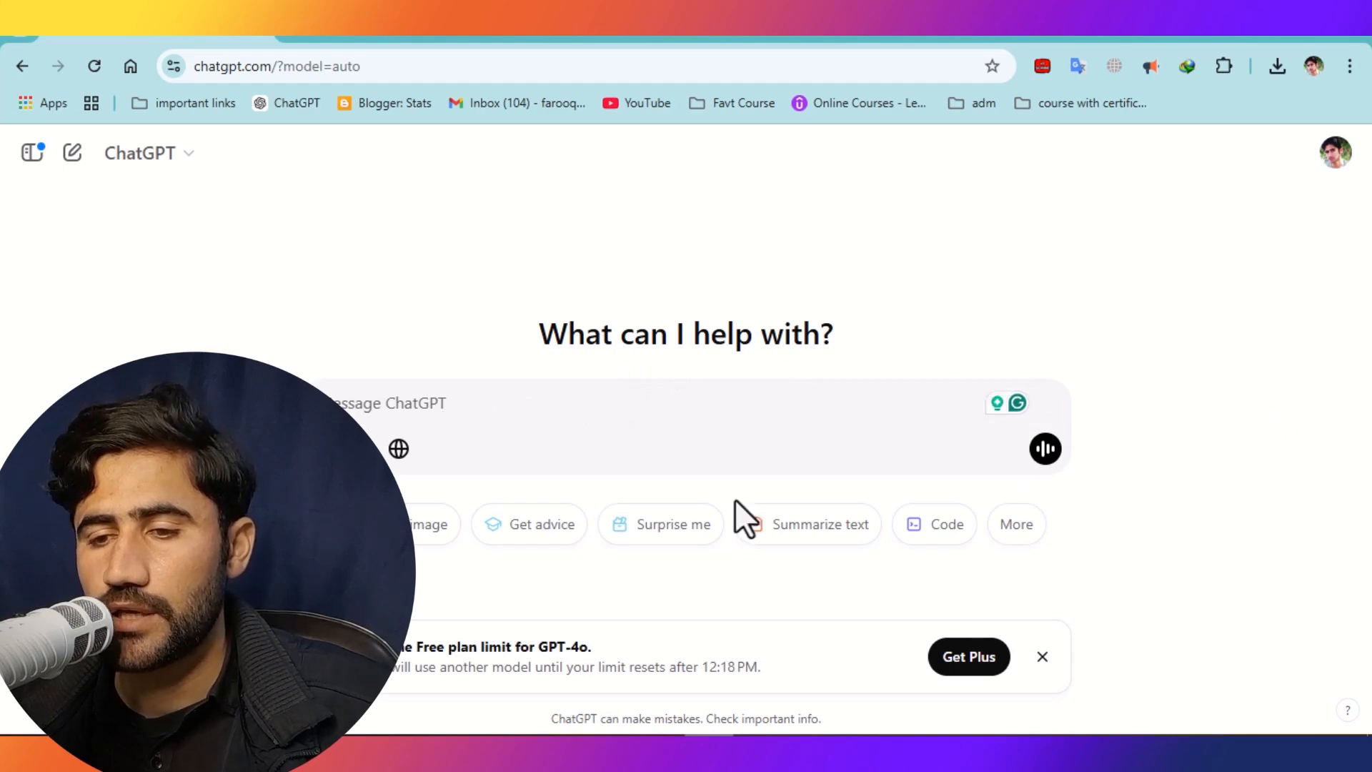
pyautogui.click(376, 32)
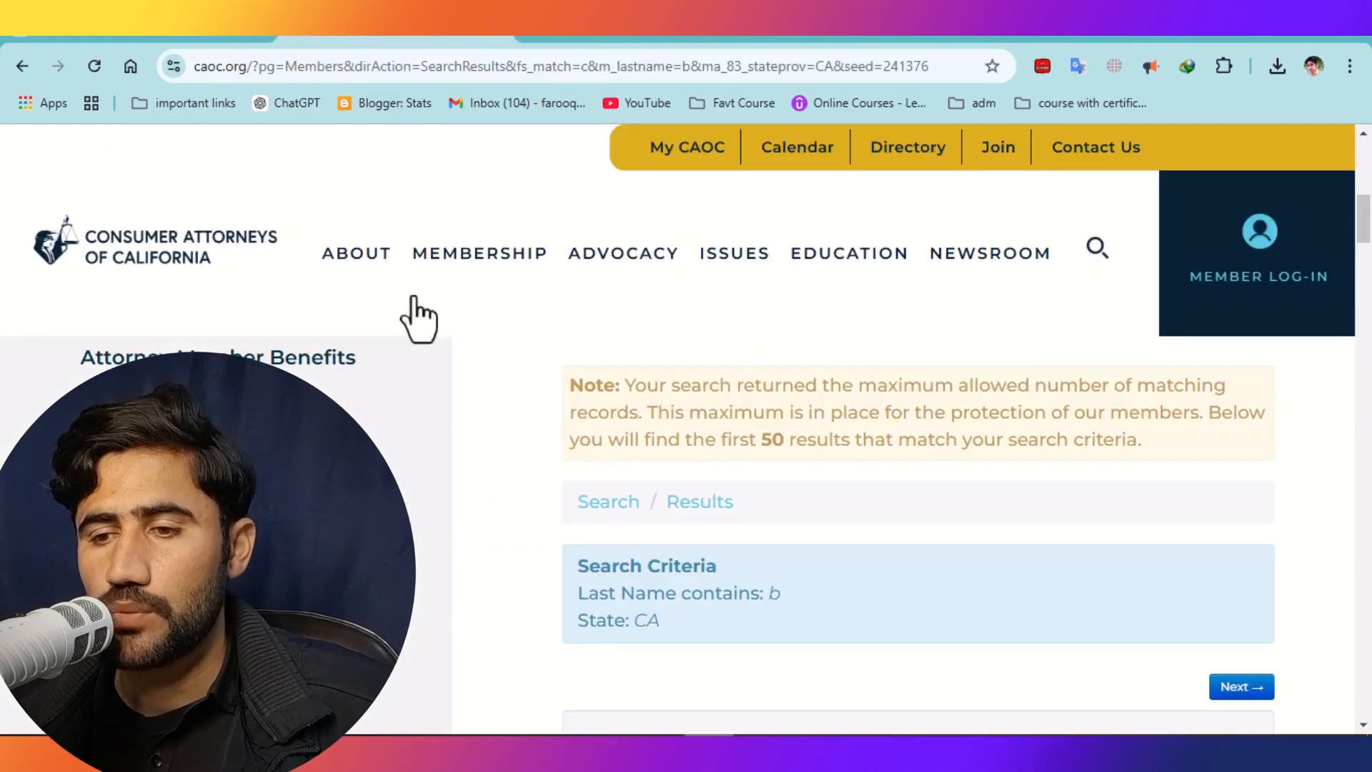
pyautogui.click(149, 35)
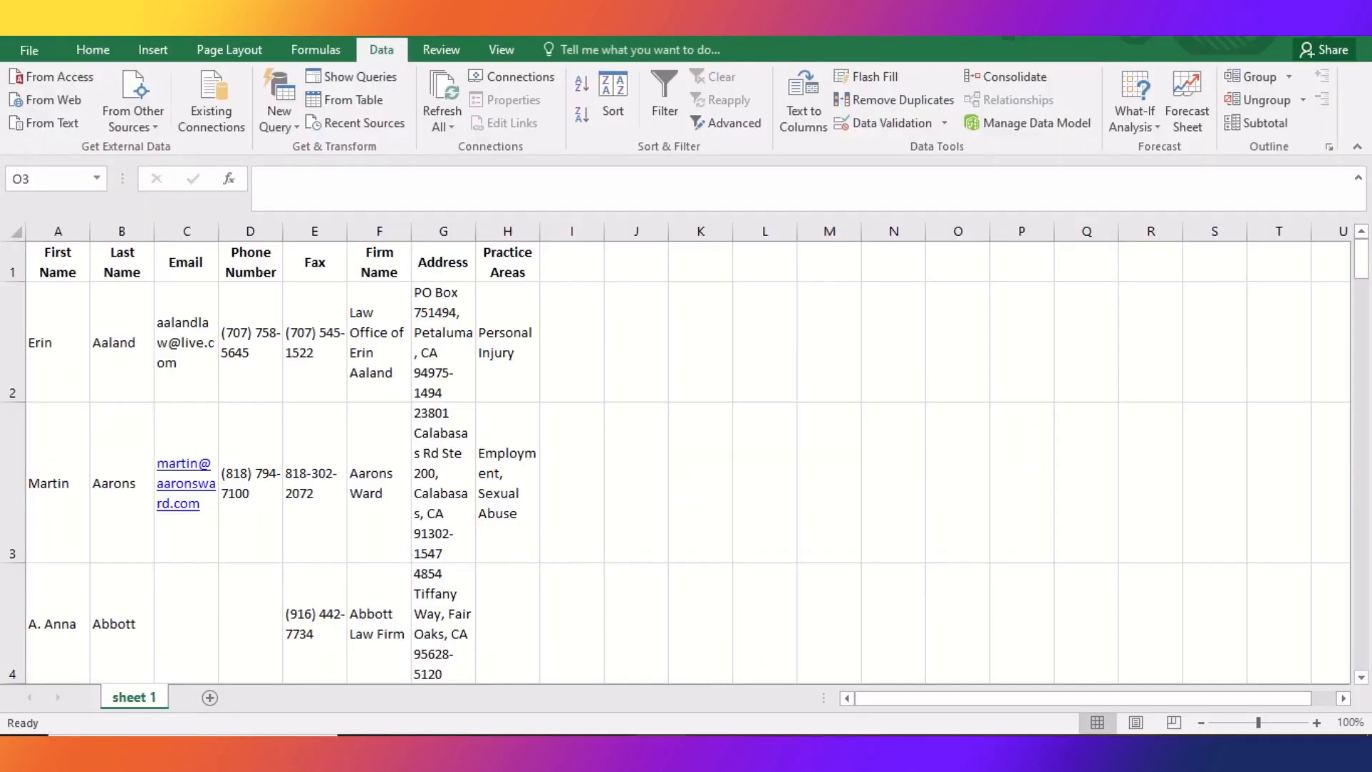
# Check the alphabetizing and no-duplicates requirements in the Word document, then switch to Excel and review the First Name column
pyautogui.click(661, 749)
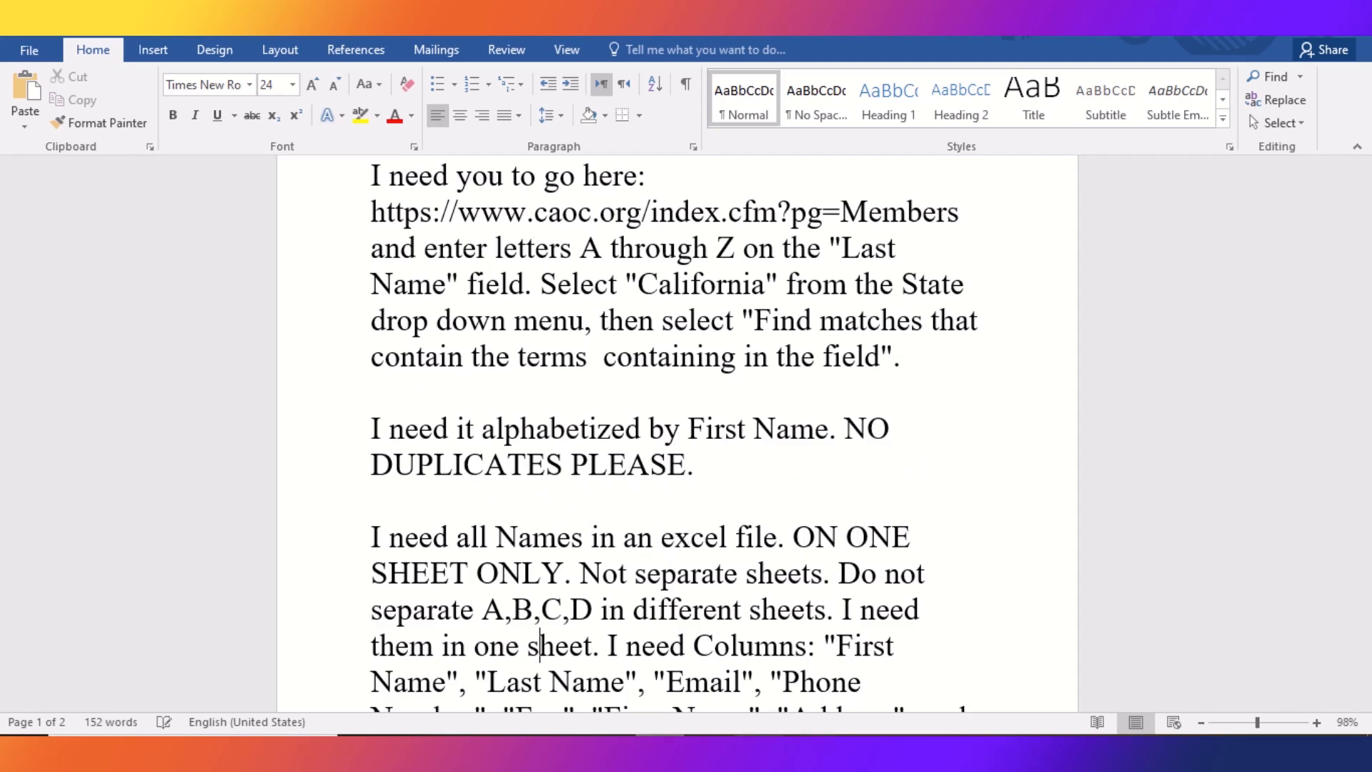
pyautogui.click(758, 748)
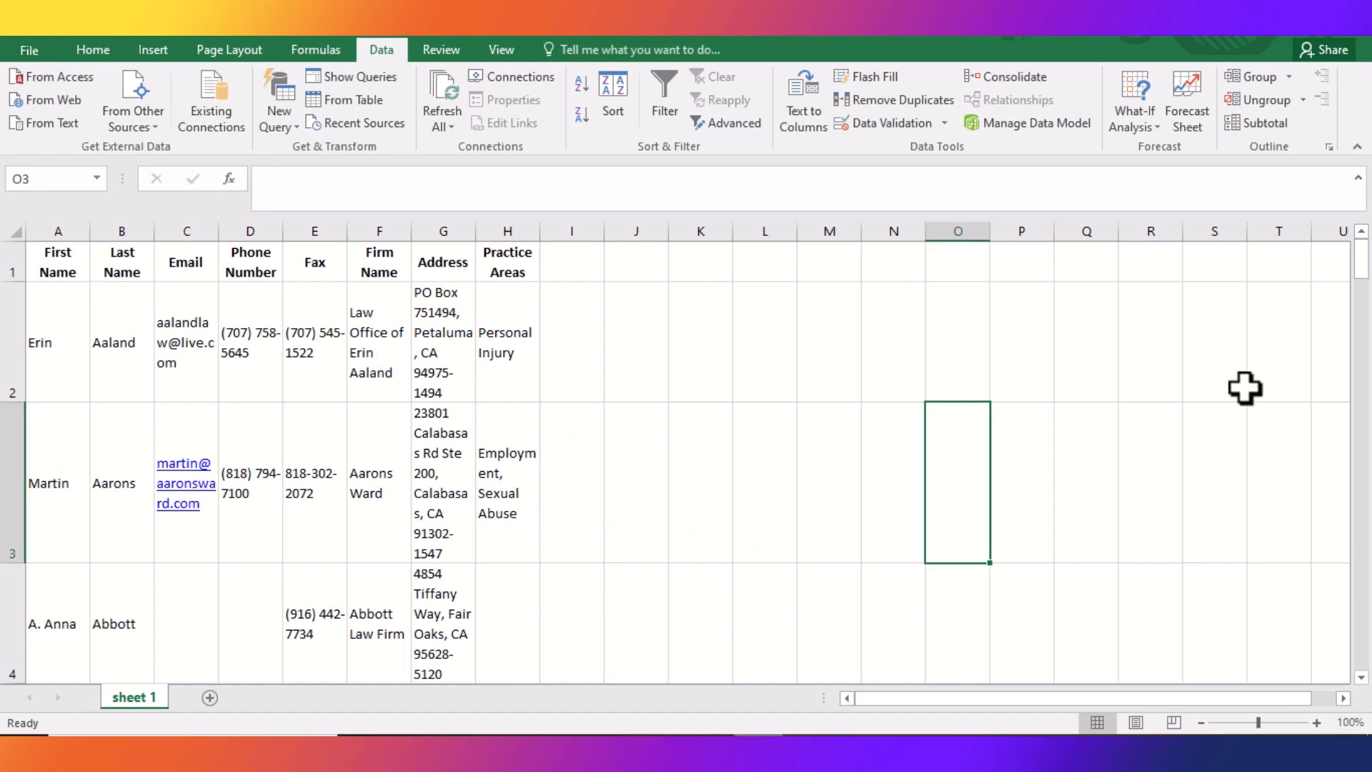
pyautogui.moveTo(1360, 272)
pyautogui.mouseDown()
pyautogui.moveTo(1366, 342)
pyautogui.moveTo(1368, 246)
pyautogui.mouseUp()
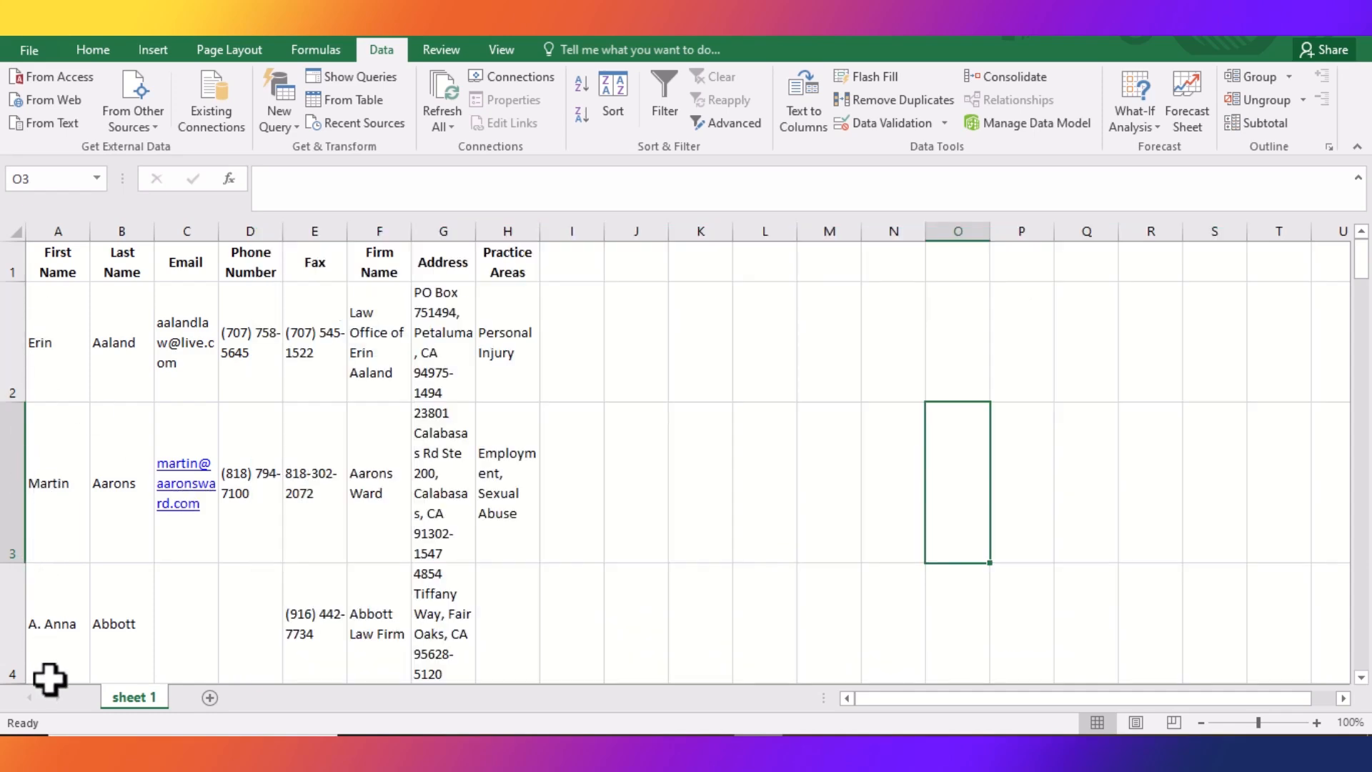
pyautogui.moveTo(1362, 264)
pyautogui.mouseDown()
pyautogui.moveTo(1365, 296)
pyautogui.moveTo(1367, 269)
pyautogui.mouseUp()
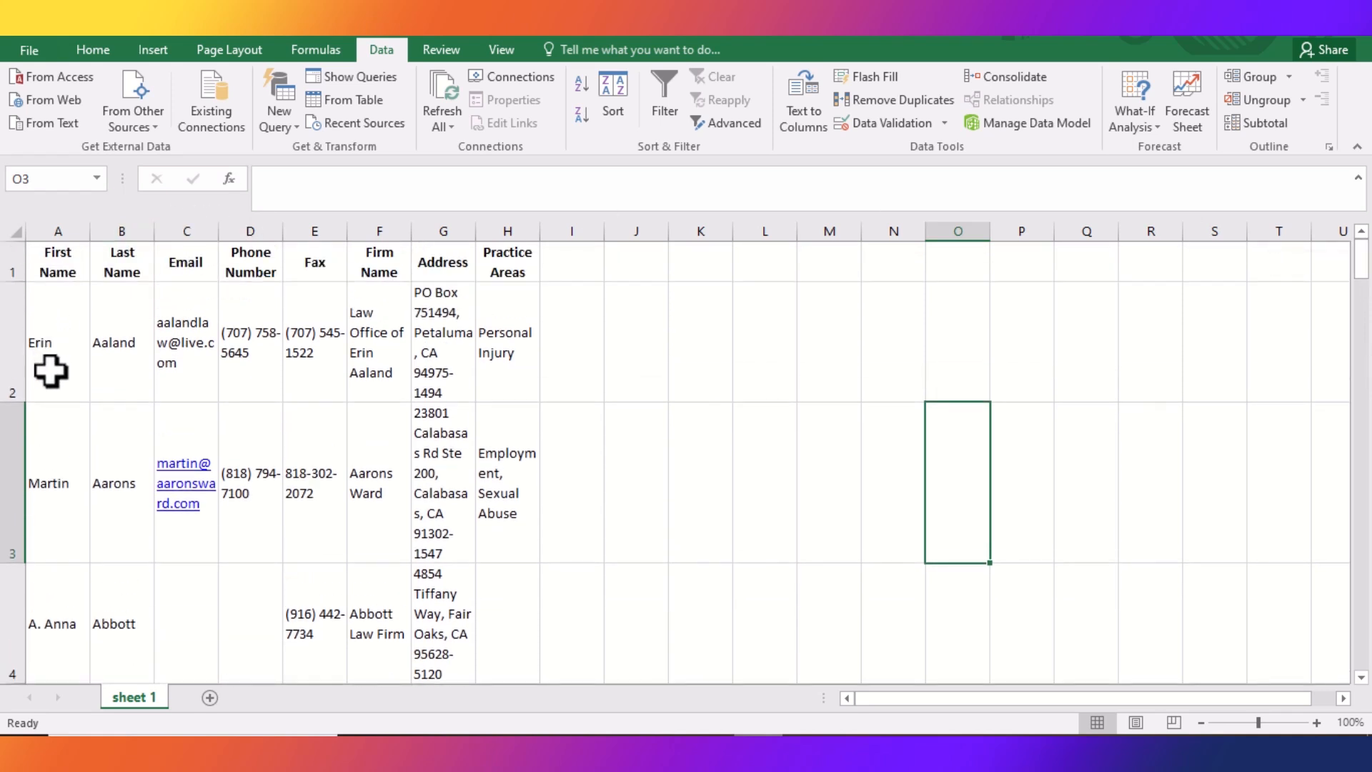
# Sort the whole sheet by First Name on cell values in A to Z order, then check the order of the attorney rows
pyautogui.click(714, 259)
pyautogui.write('a')
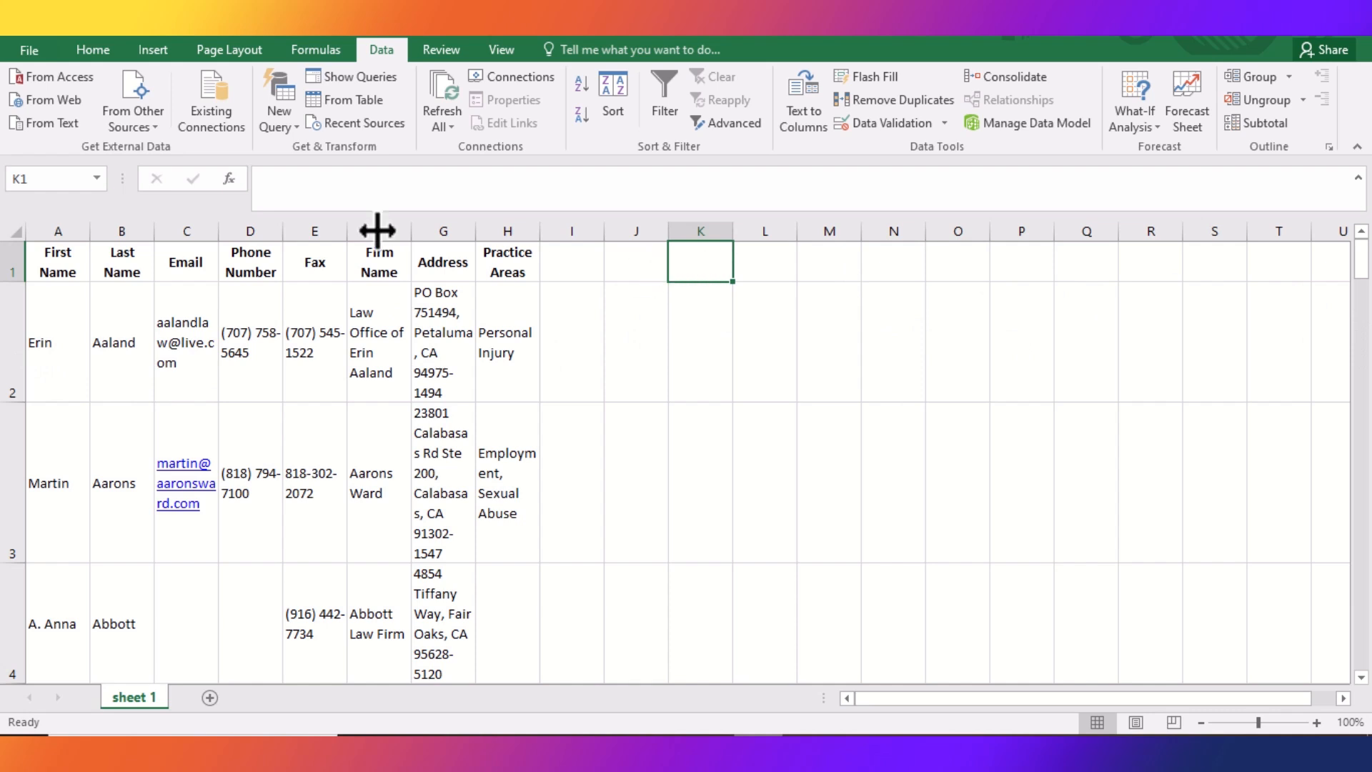
pyautogui.click(13, 231)
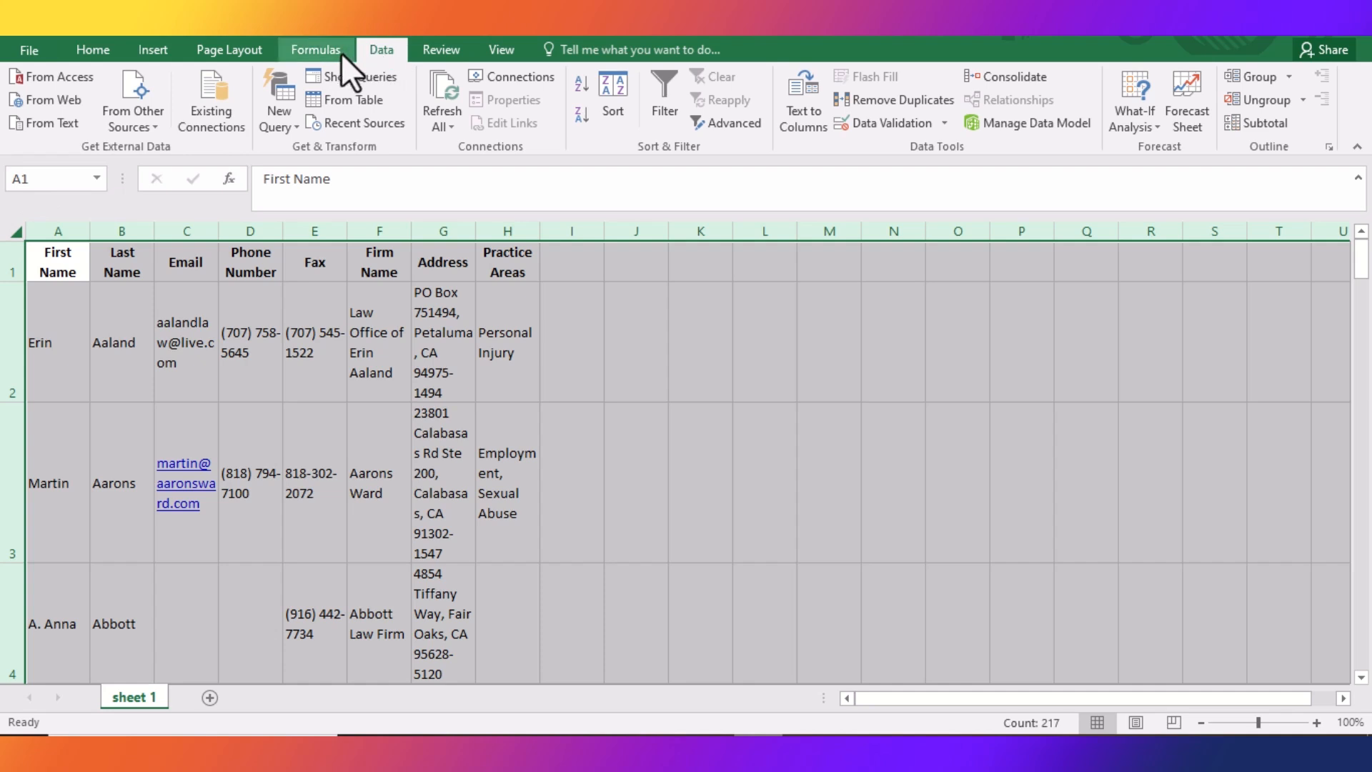
pyautogui.click(617, 97)
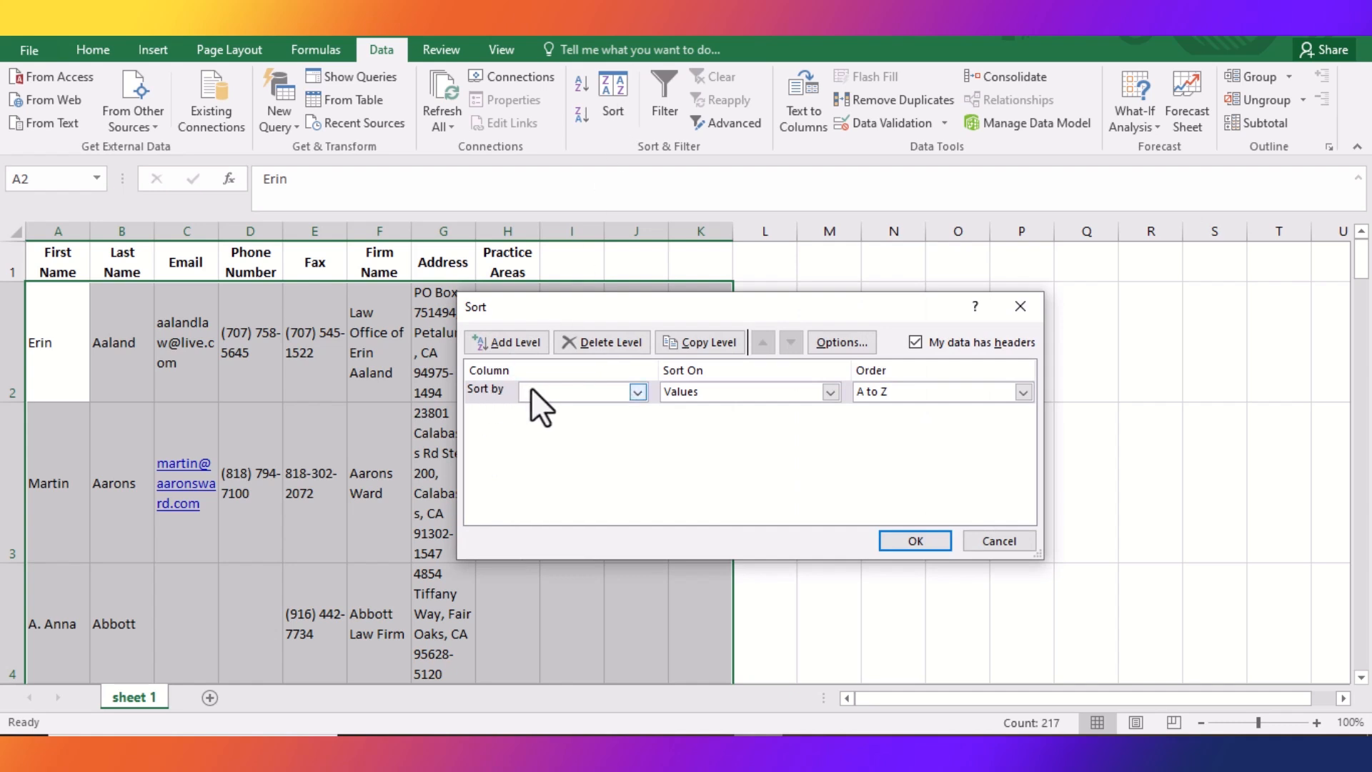
pyautogui.click(637, 393)
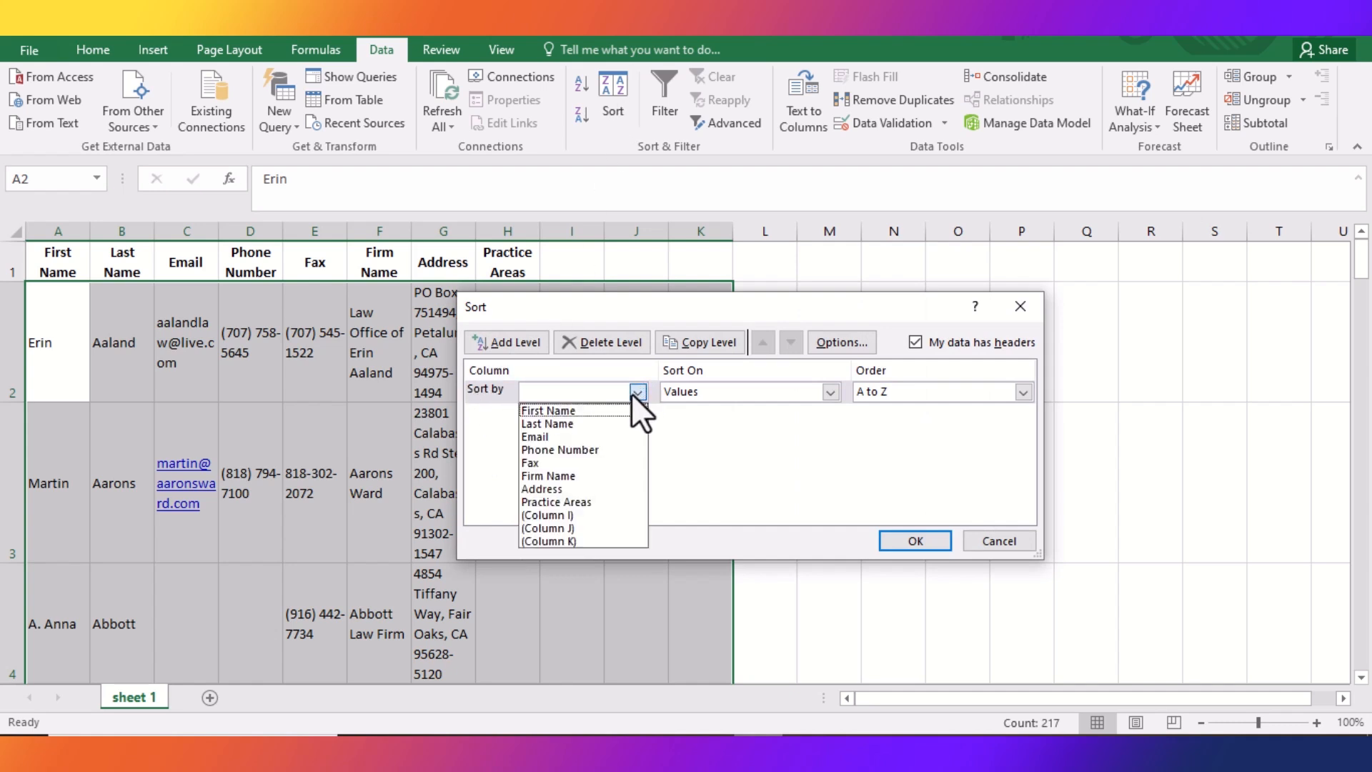
pyautogui.click(545, 410)
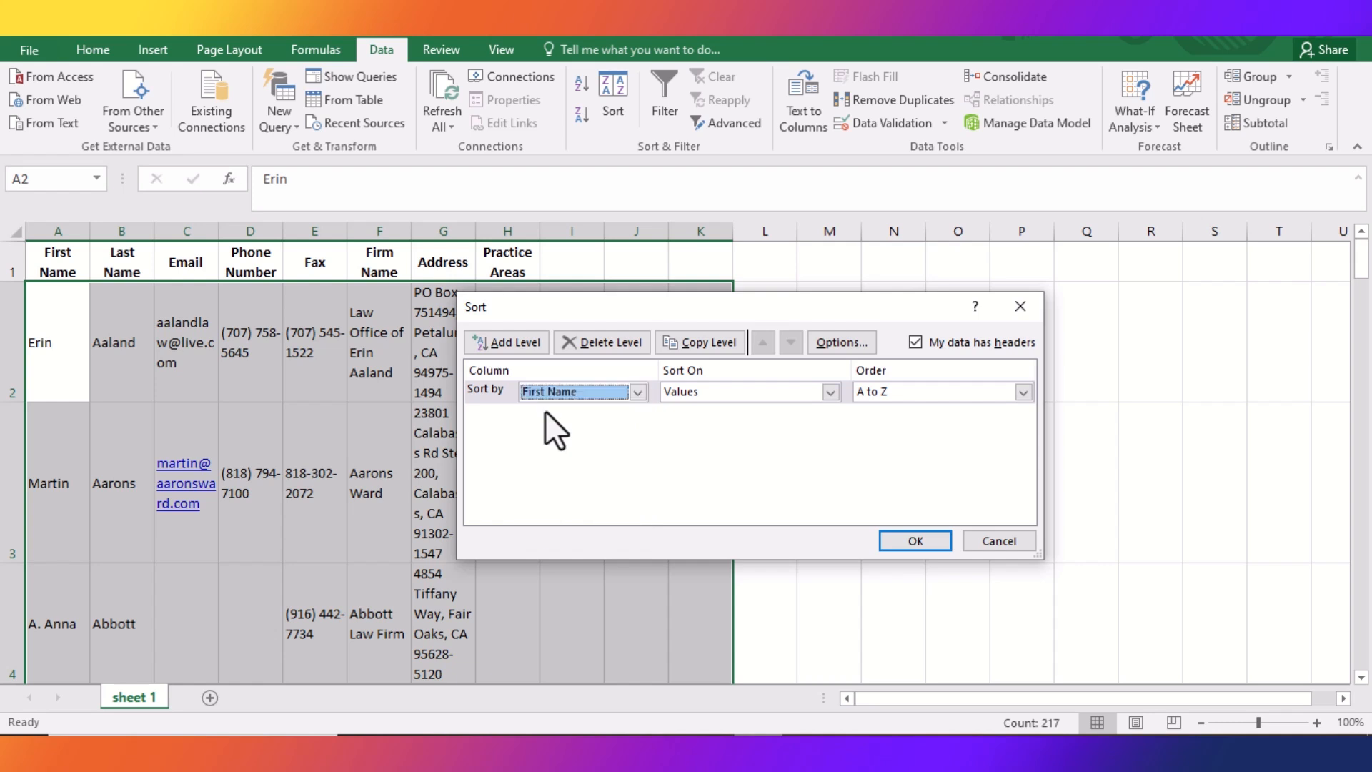
pyautogui.click(830, 395)
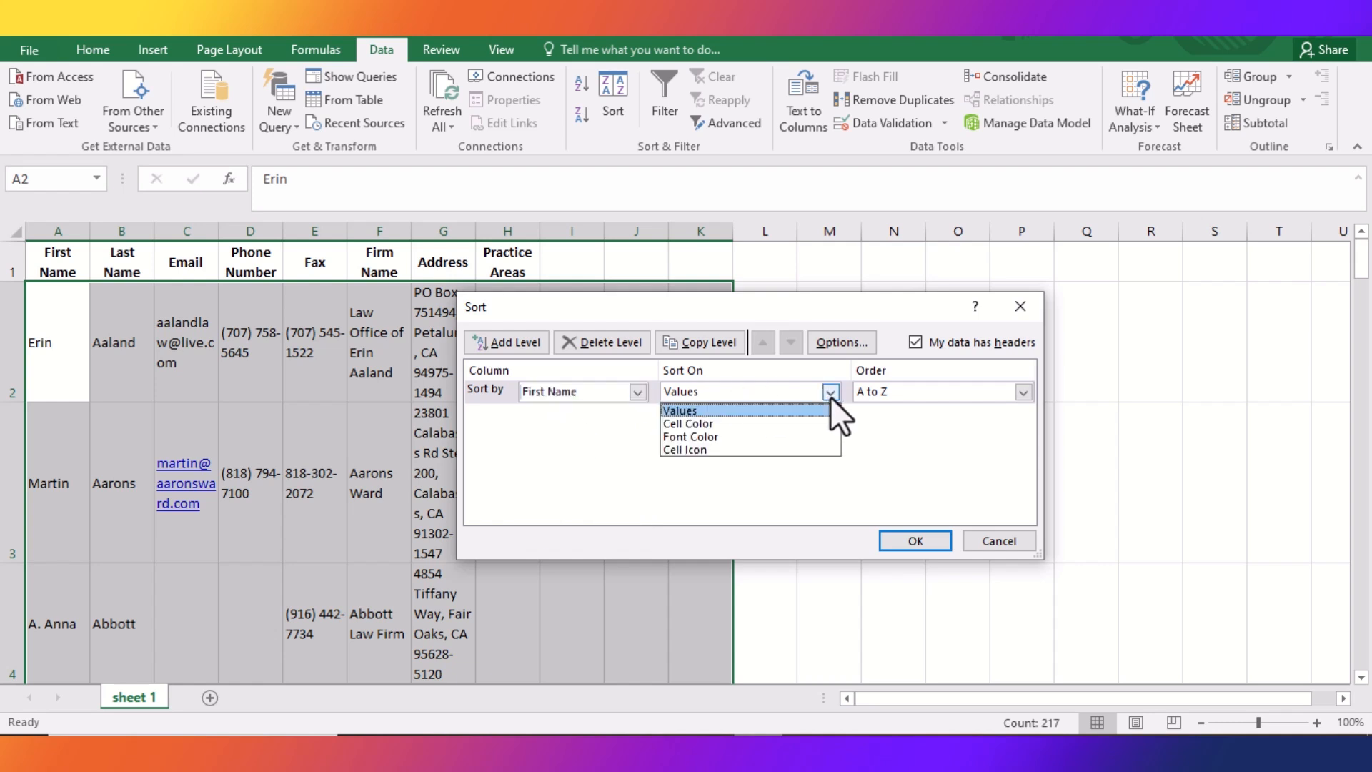
pyautogui.click(669, 410)
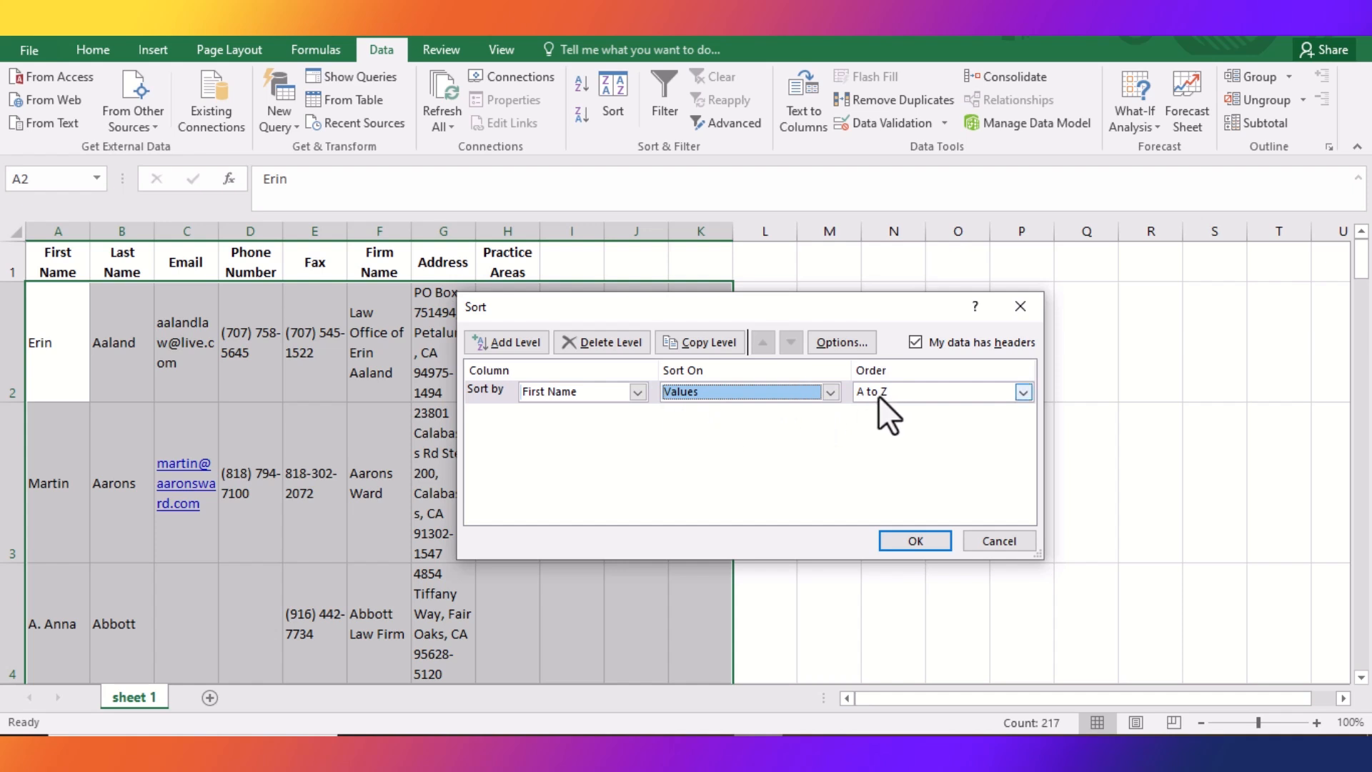
pyautogui.click(911, 539)
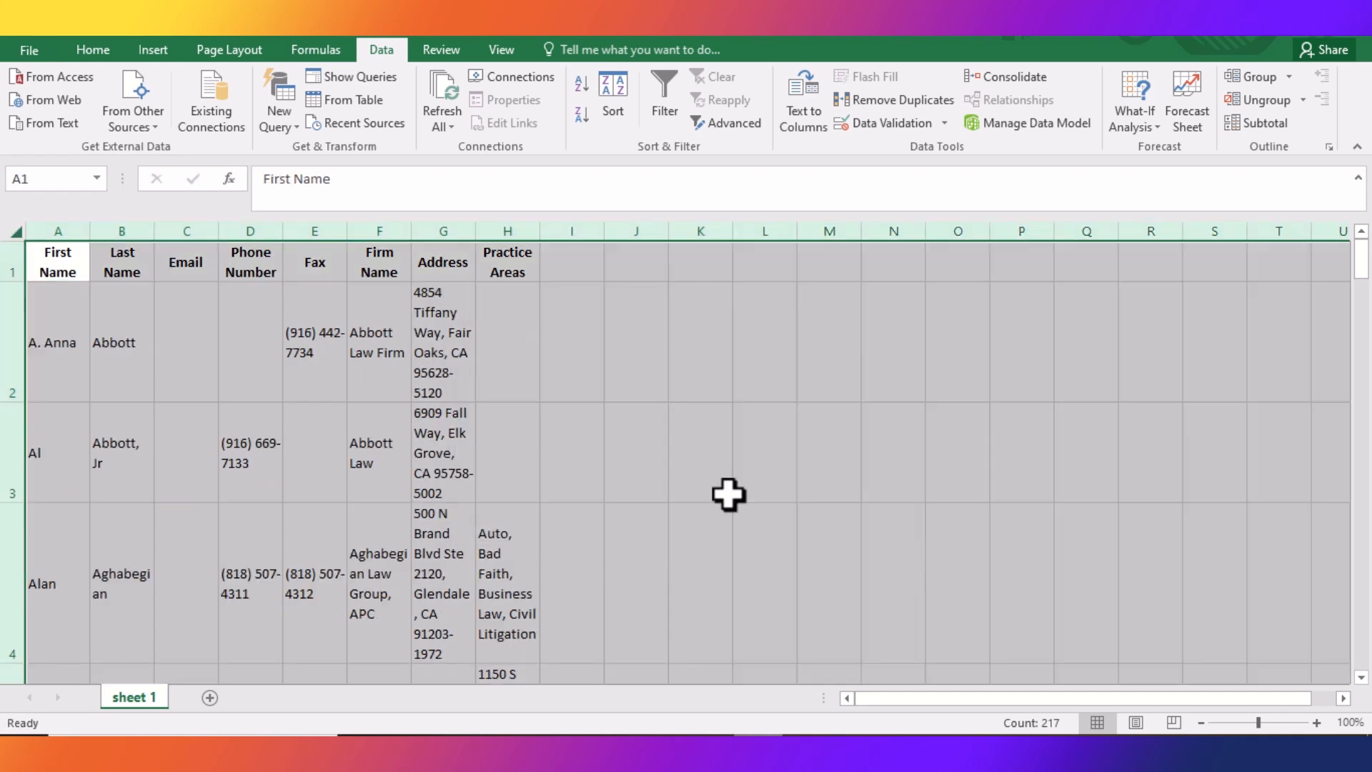
pyautogui.click(250, 429)
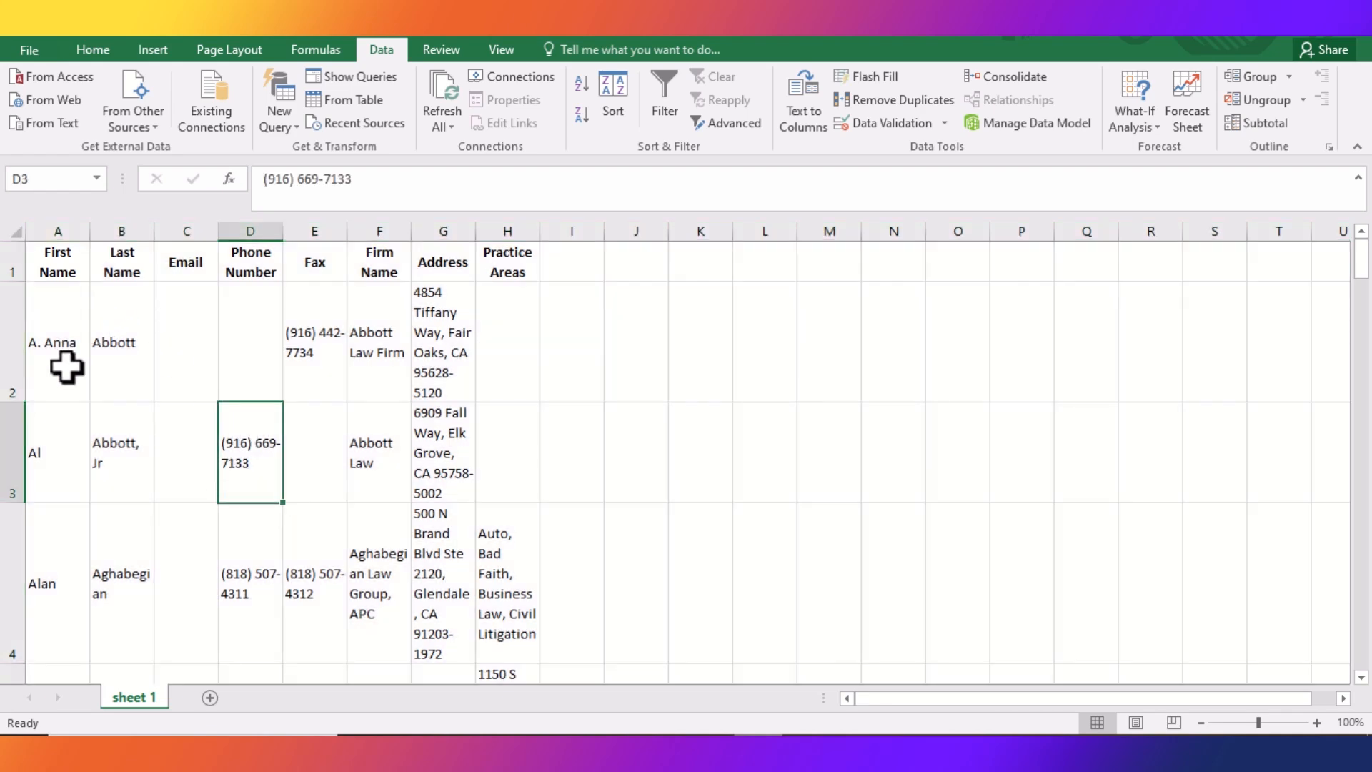
pyautogui.moveTo(1356, 277); pyautogui.dragTo(1370, 358)
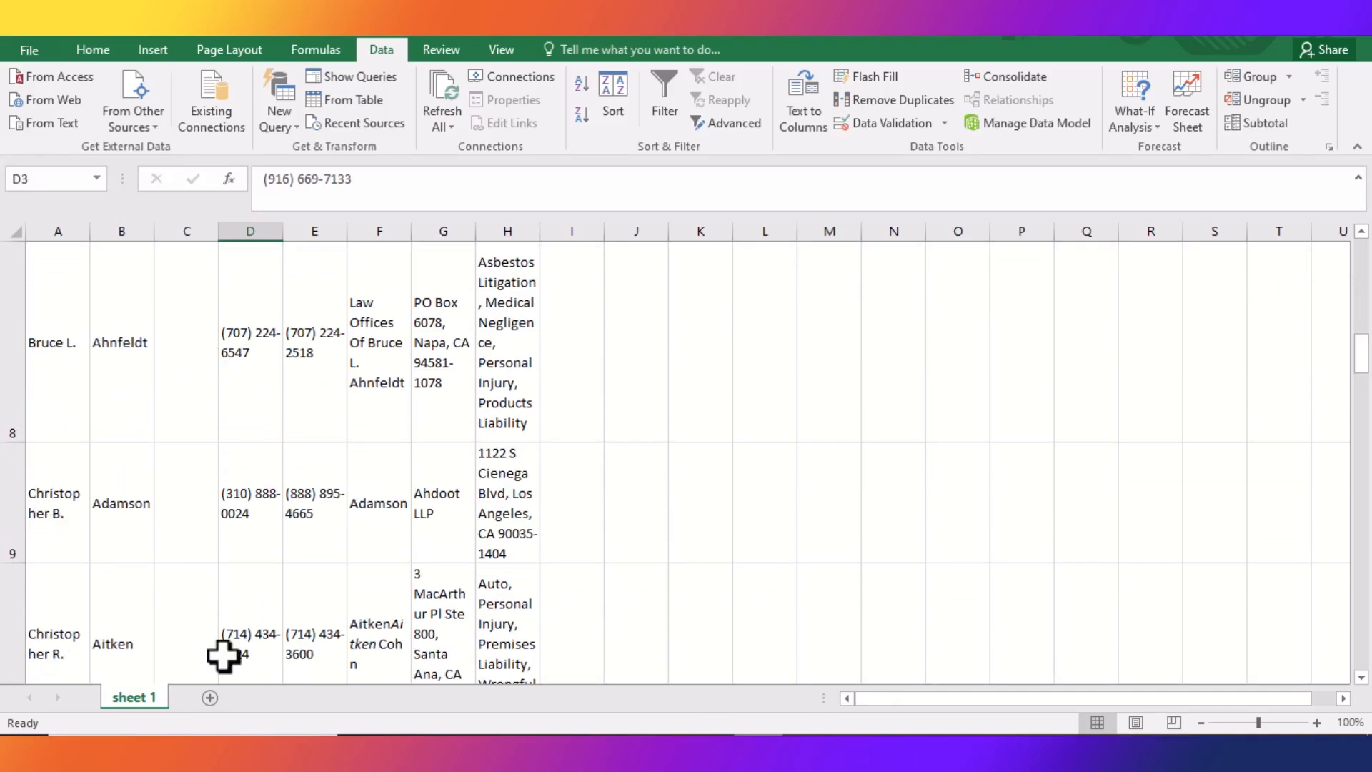
pyautogui.moveTo(1360, 377); pyautogui.dragTo(1367, 254)
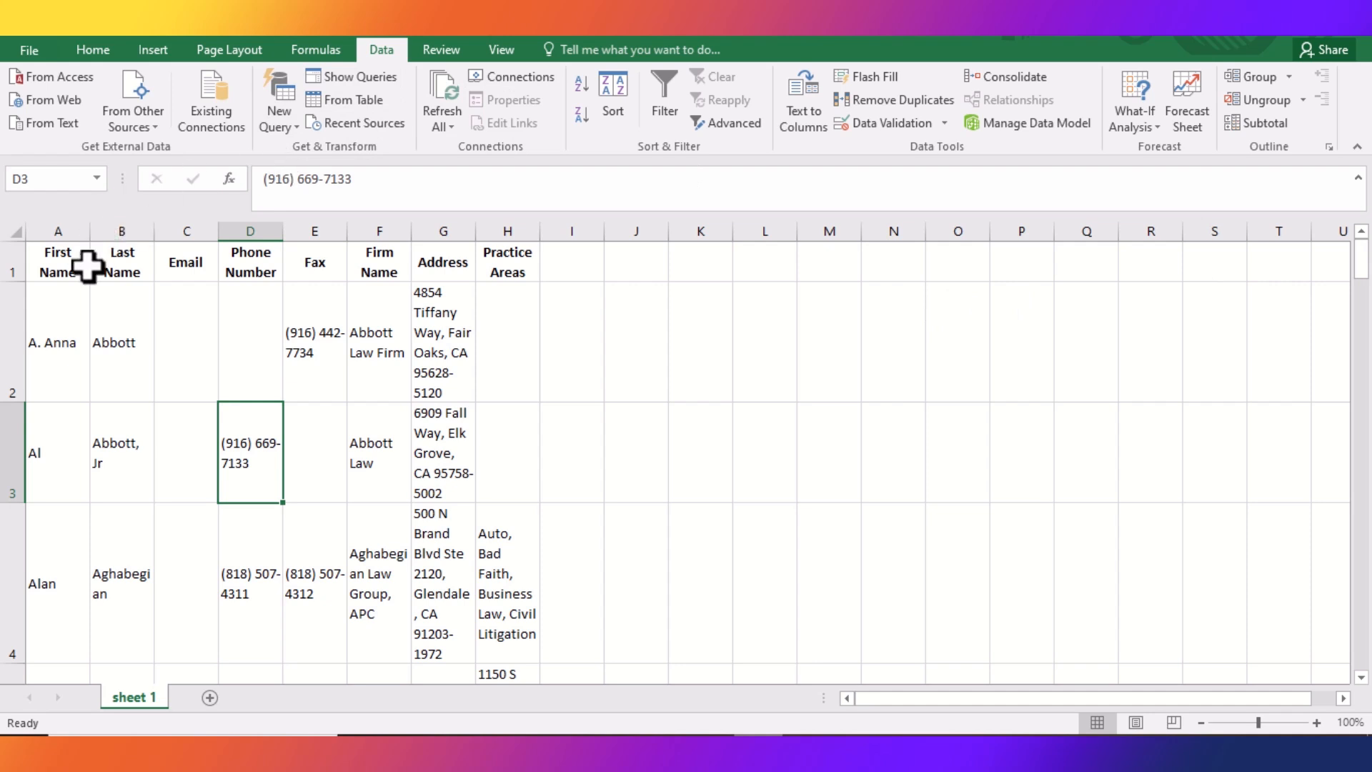
# Run Remove Duplicates on the whole sheet with all columns from A to K included
pyautogui.click(13, 230)
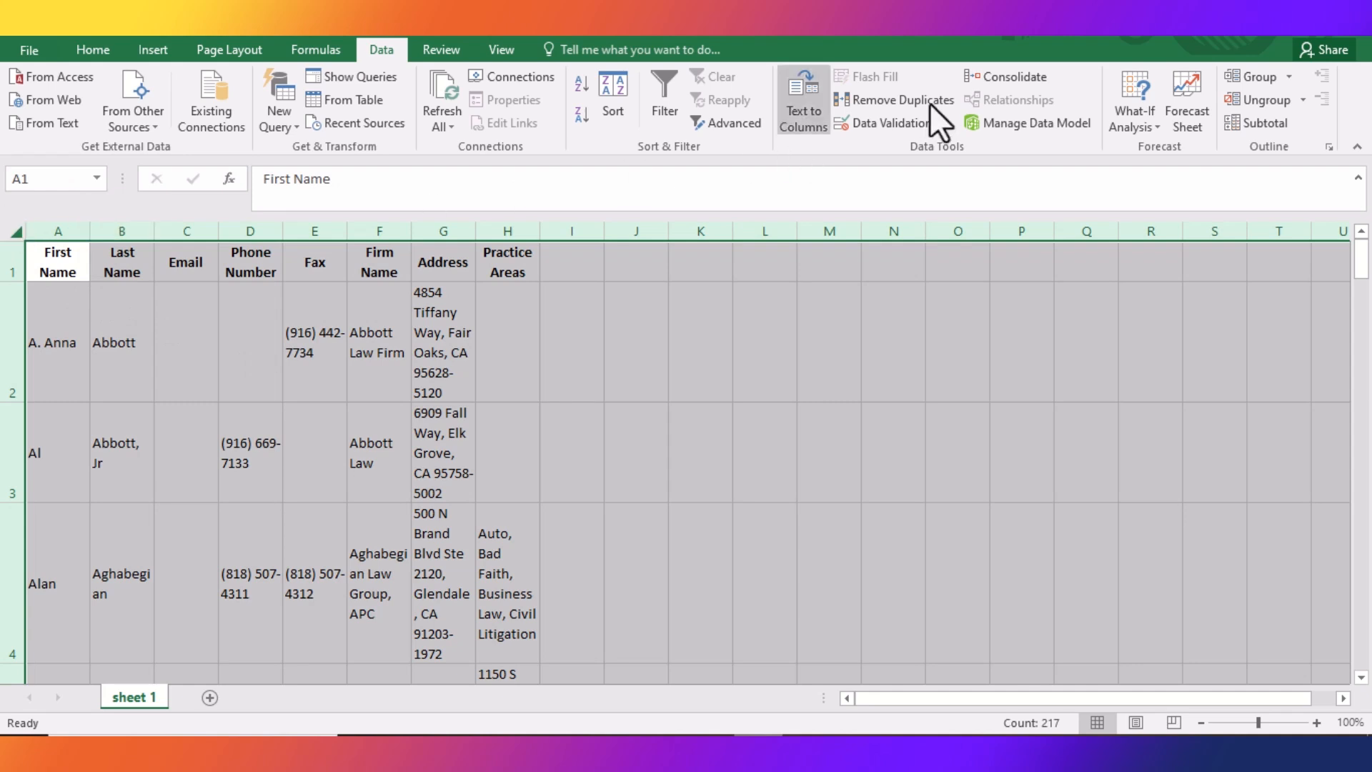
pyautogui.click(886, 103)
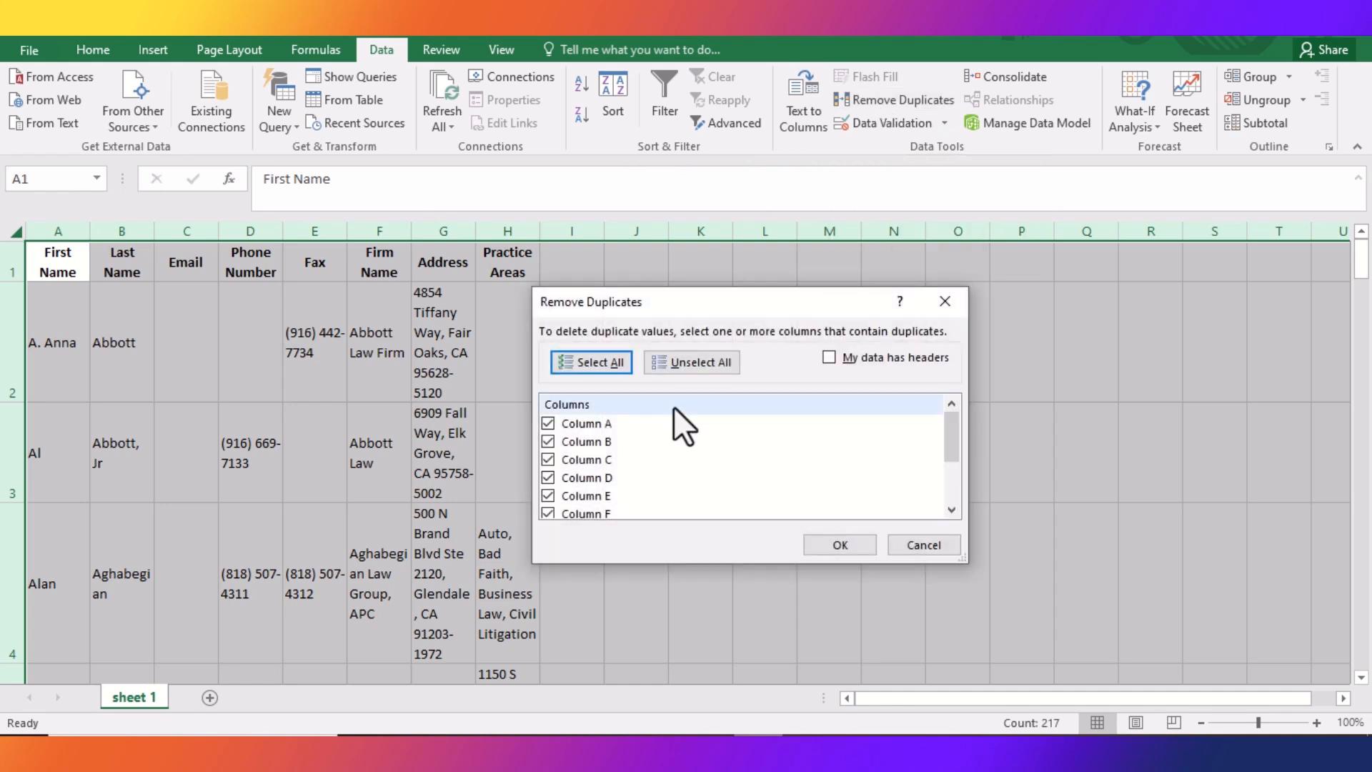
pyautogui.click(603, 363)
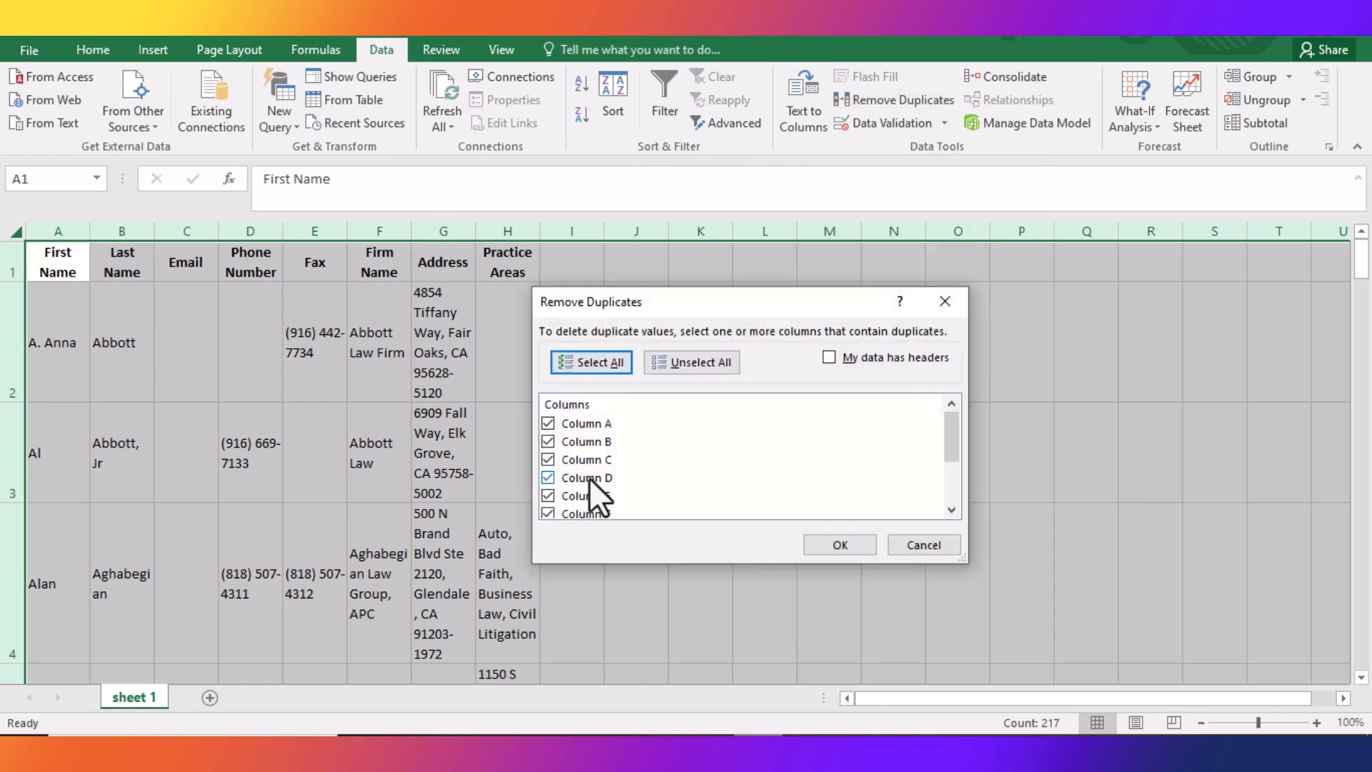
pyautogui.moveTo(950, 442); pyautogui.dragTo(945, 499)
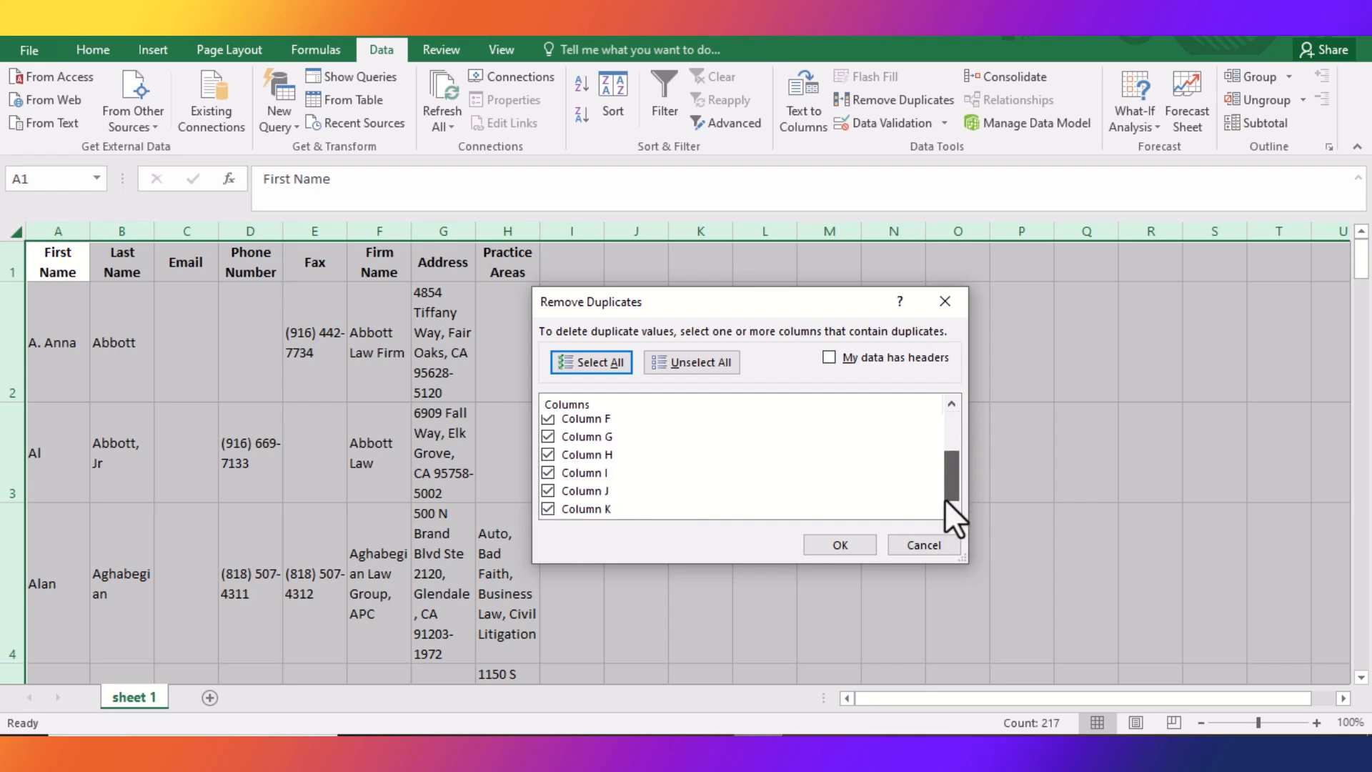
pyautogui.click(839, 546)
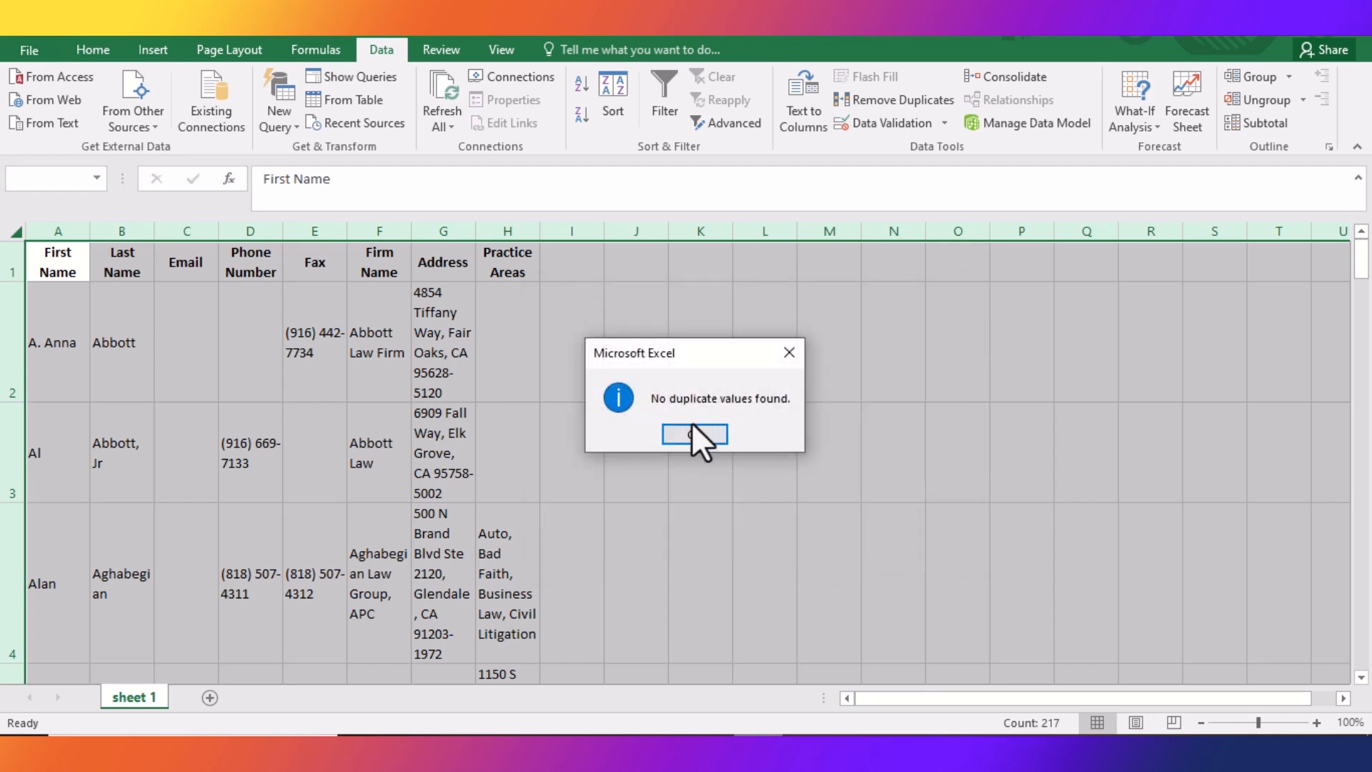
pyautogui.click(687, 434)
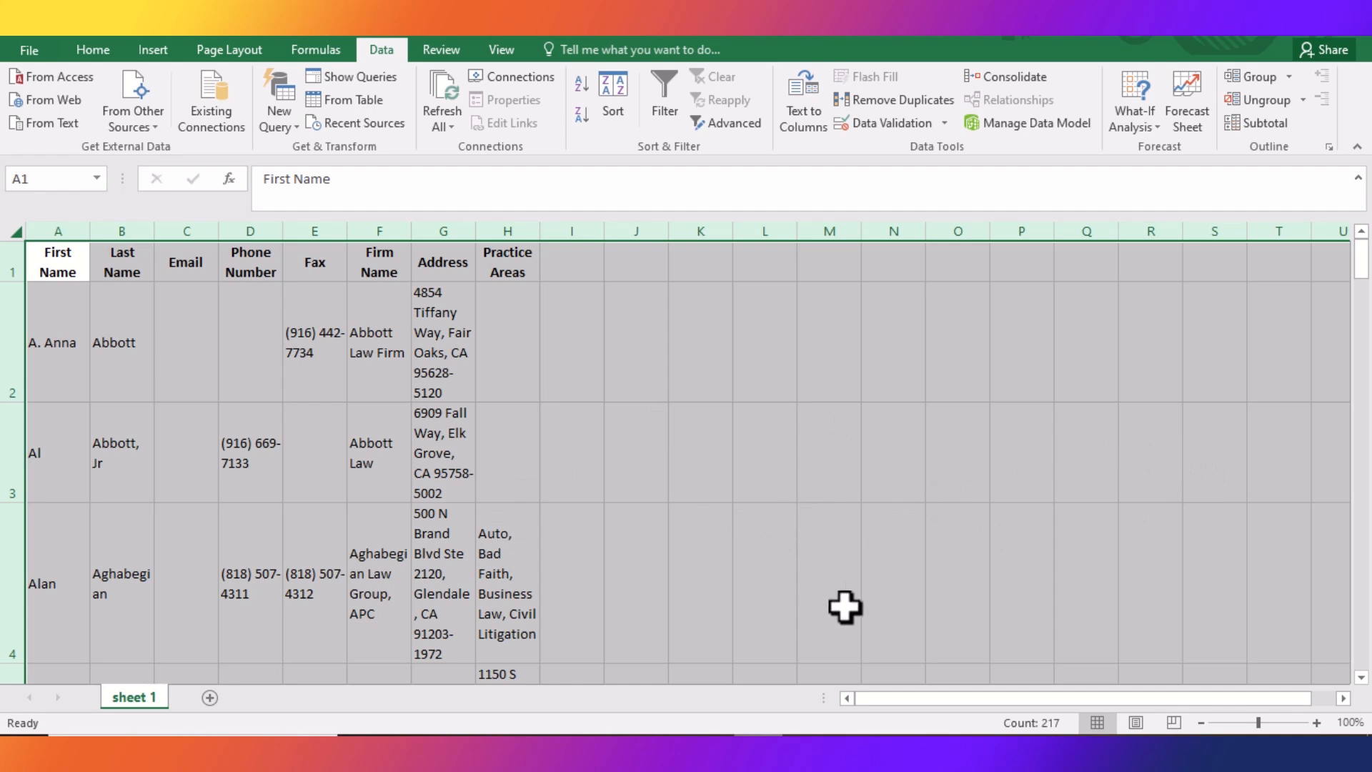
pyautogui.click(776, 586)
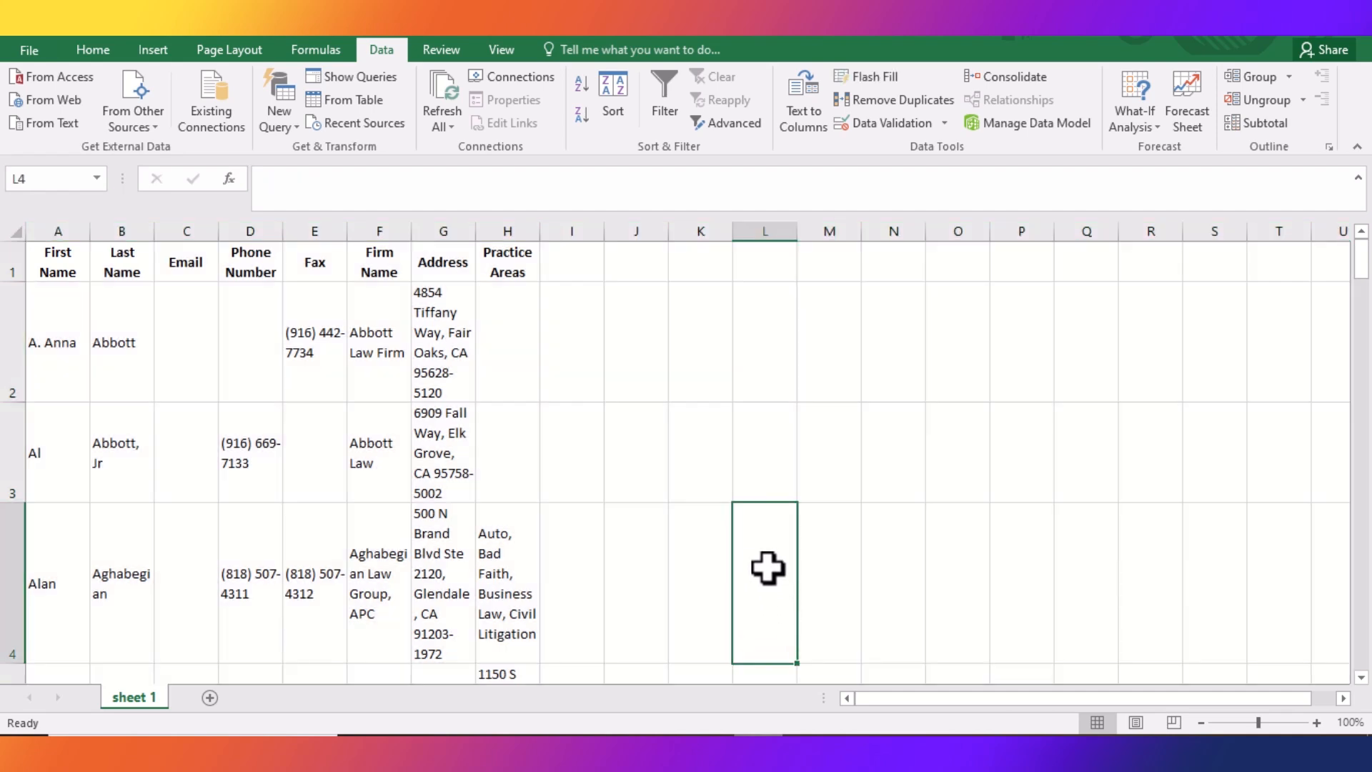
# Undo the First Name sort of the attorney records and clear the selection
pyautogui.click(672, 468)
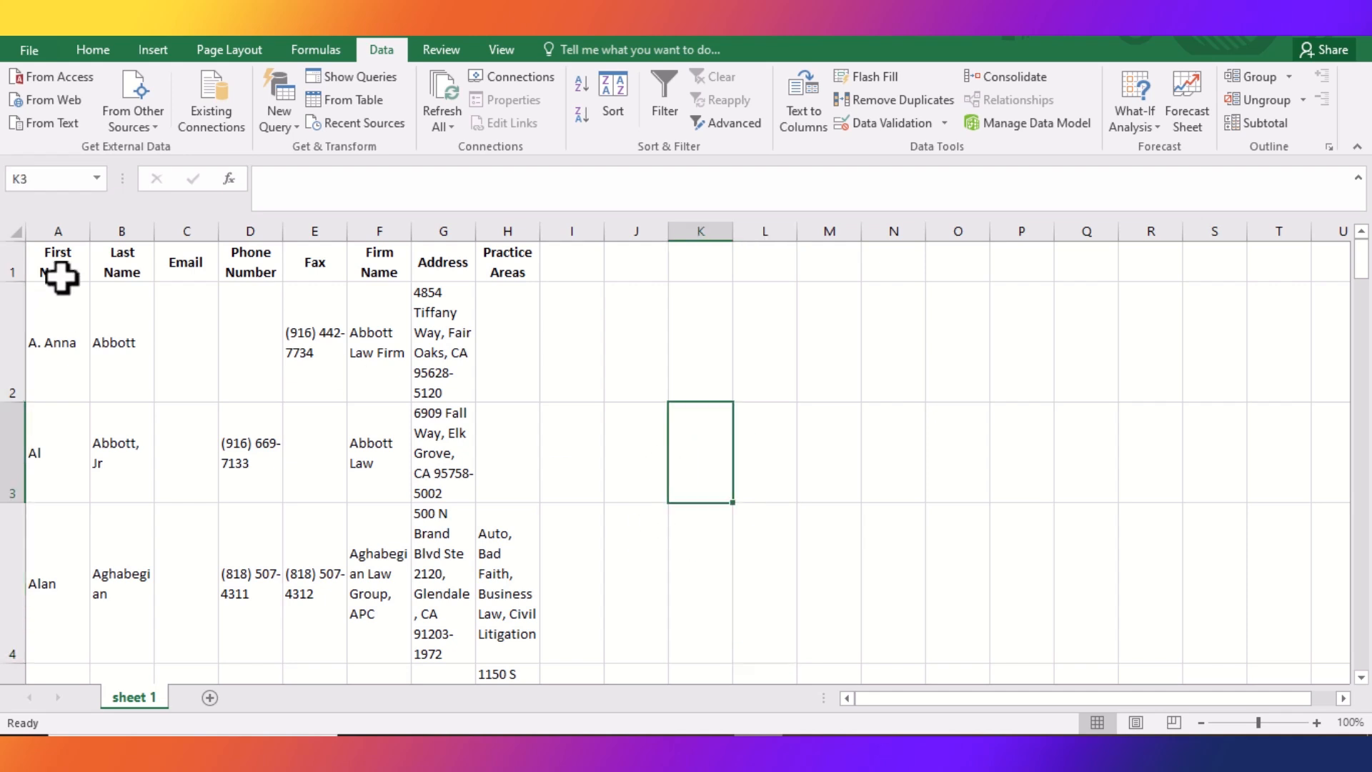
pyautogui.click(577, 348)
pyautogui.hotkey('ctrl', 'z')
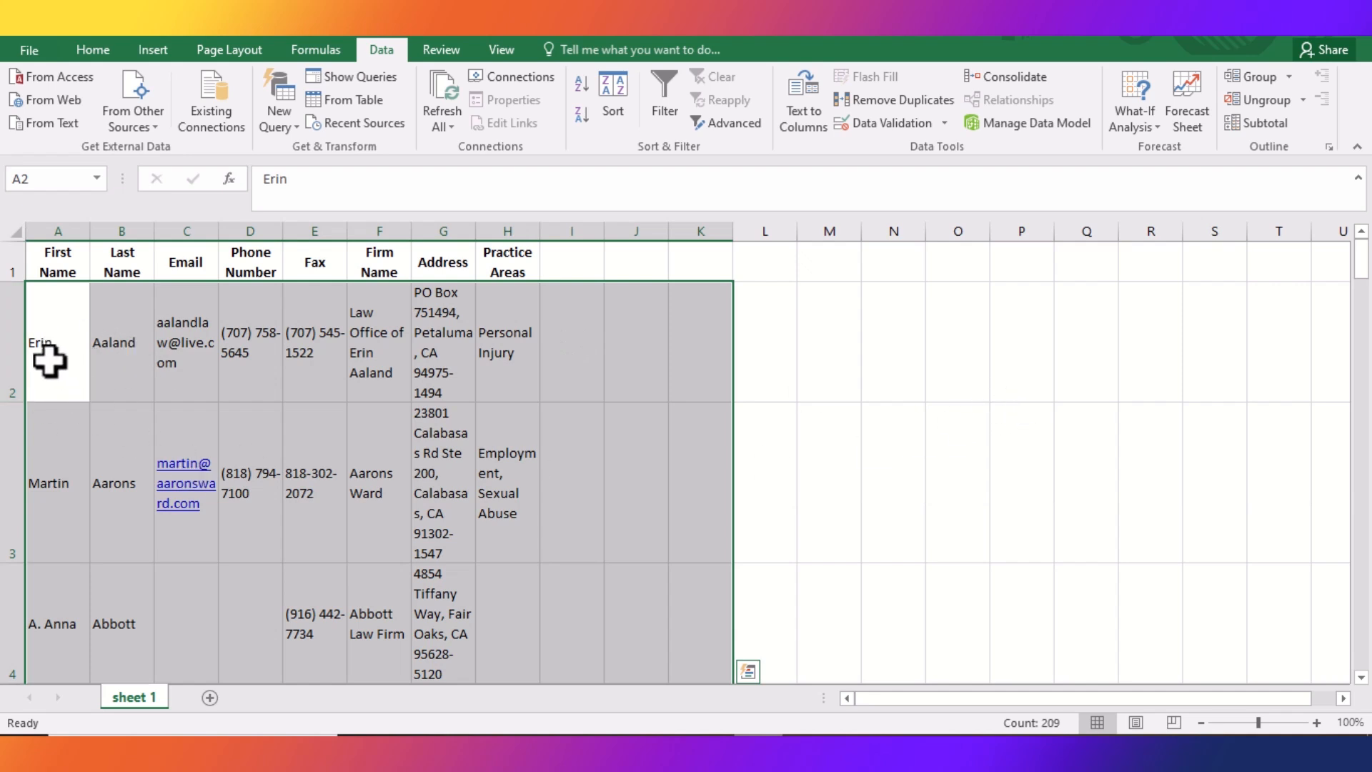
pyautogui.click(921, 444)
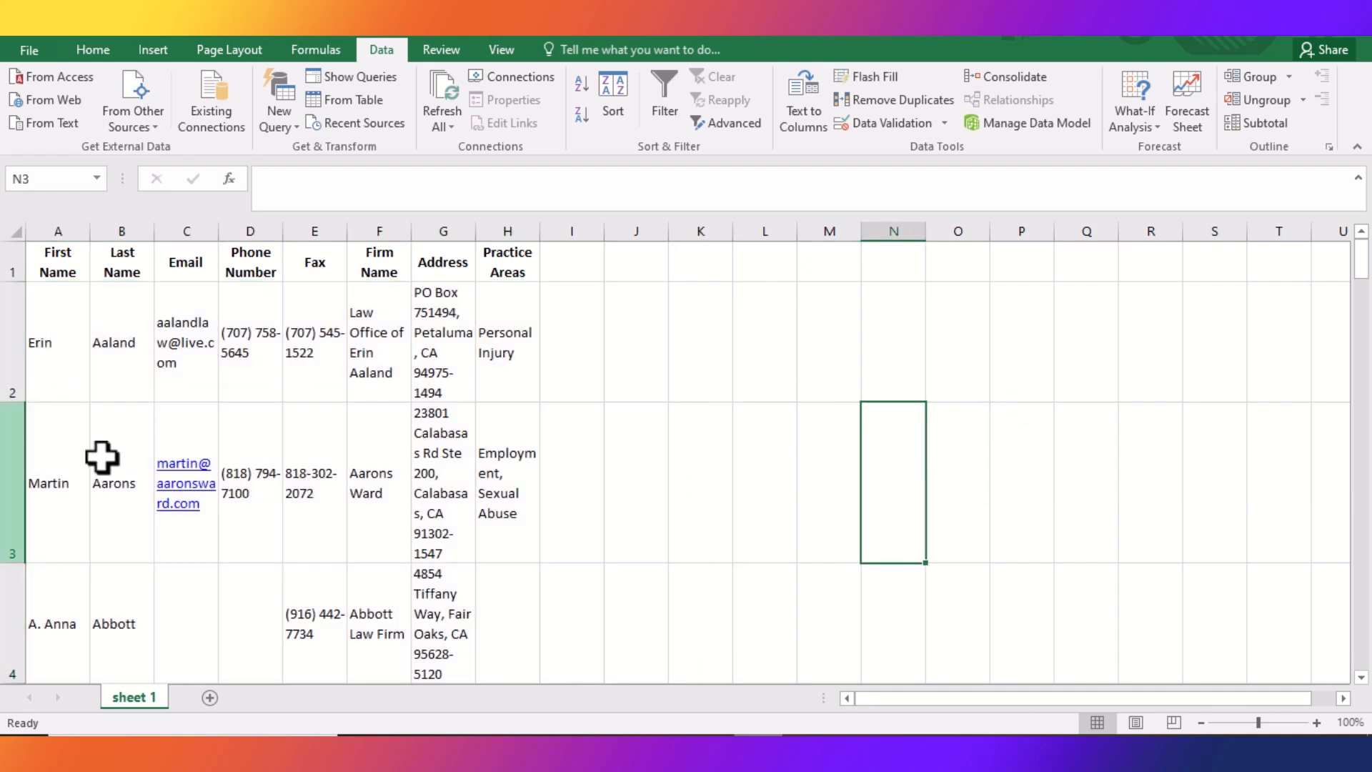